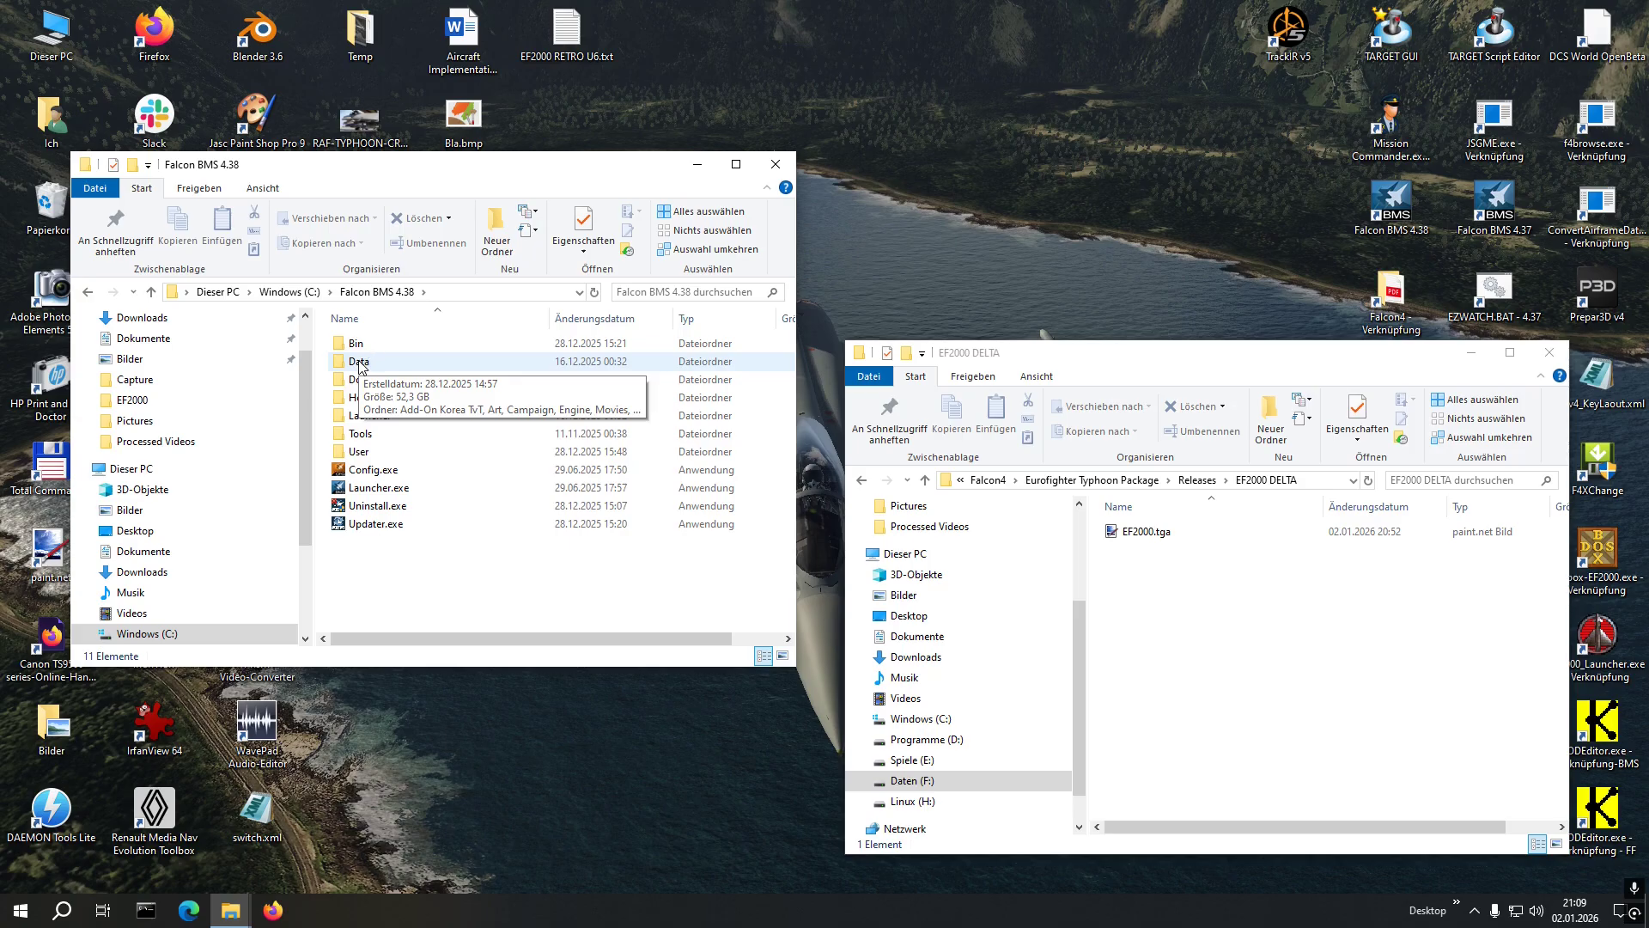
Create a folder named "Add-On EF2000 DELTA" inside the Data folder of Falcon BMS 4.38
double_click(359, 365)
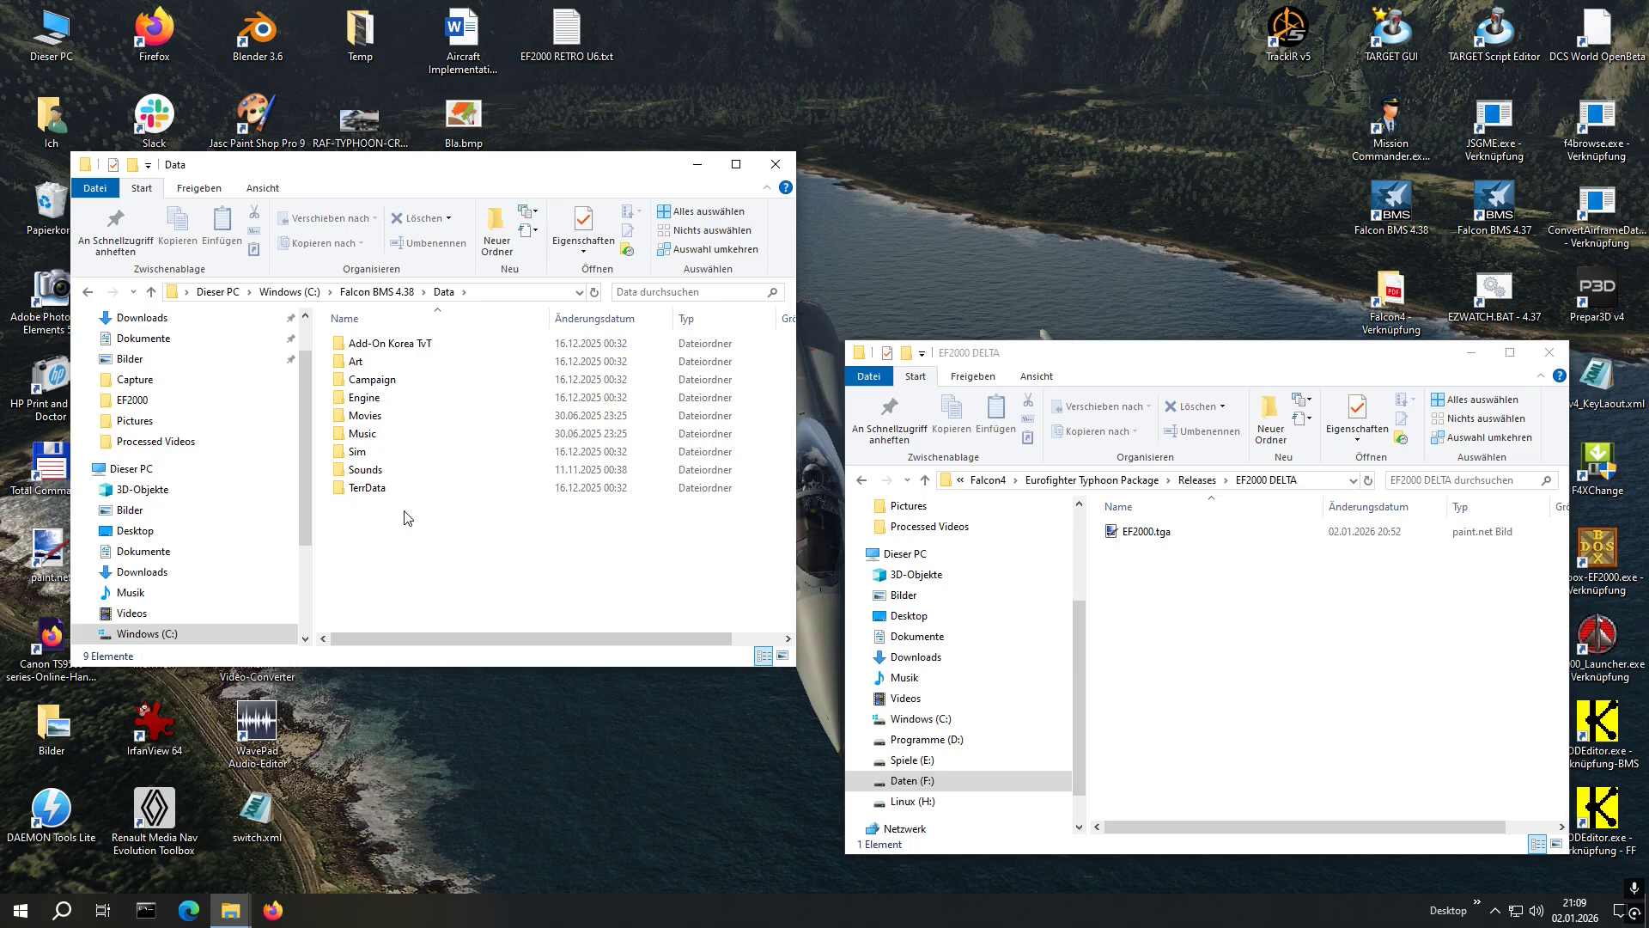
click(478, 297)
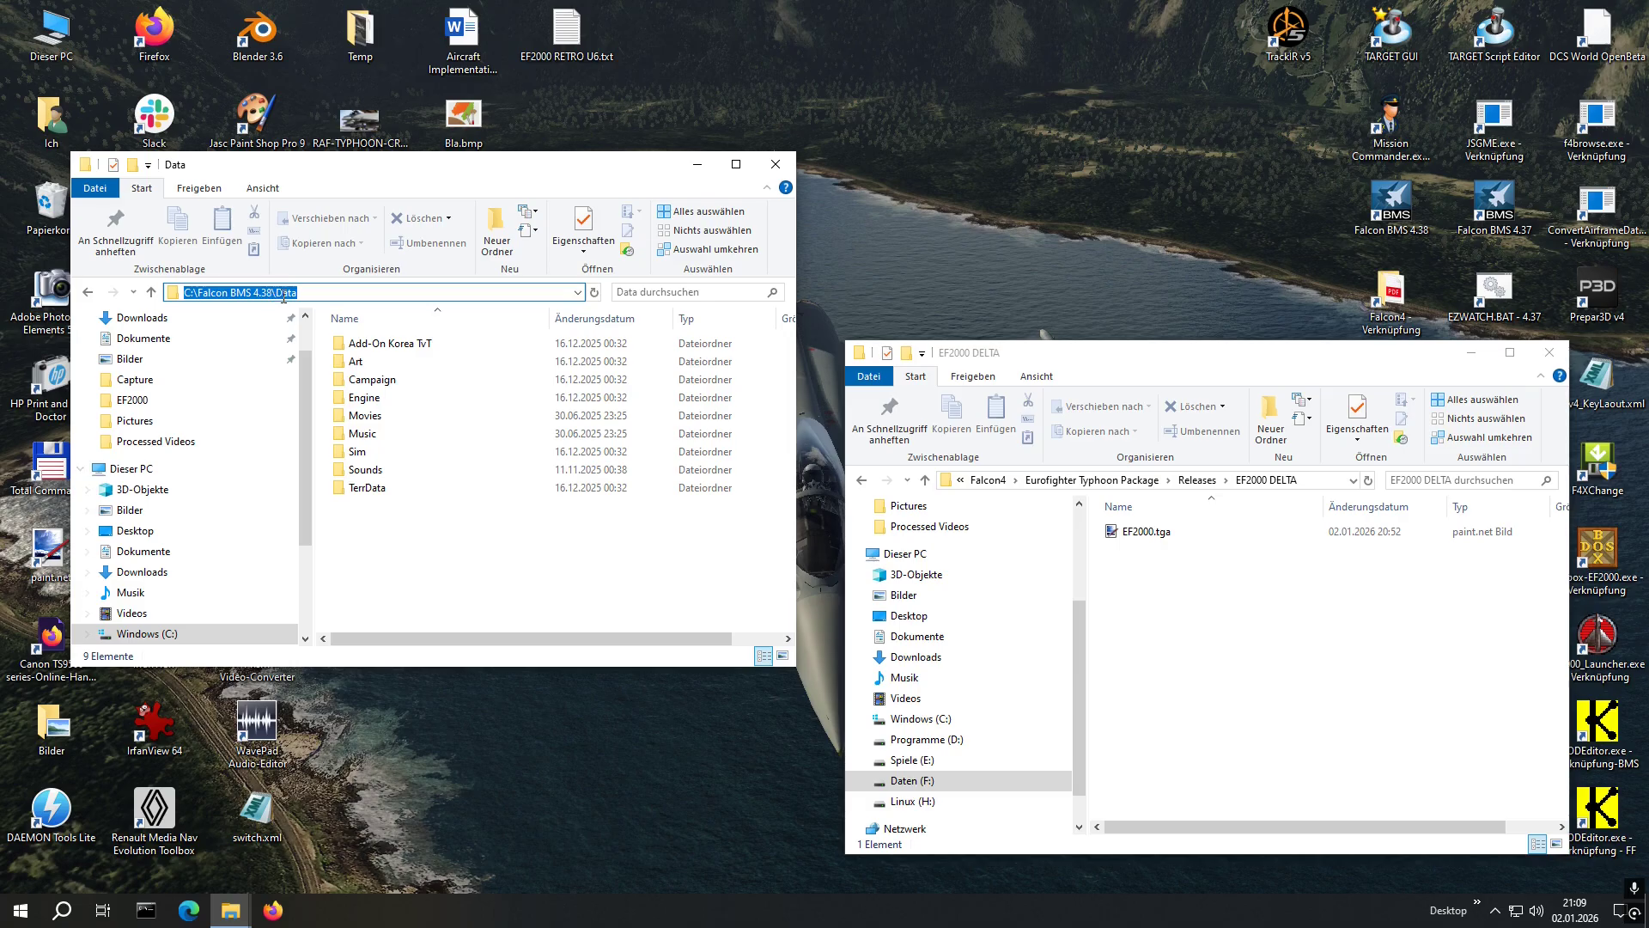
click(410, 554)
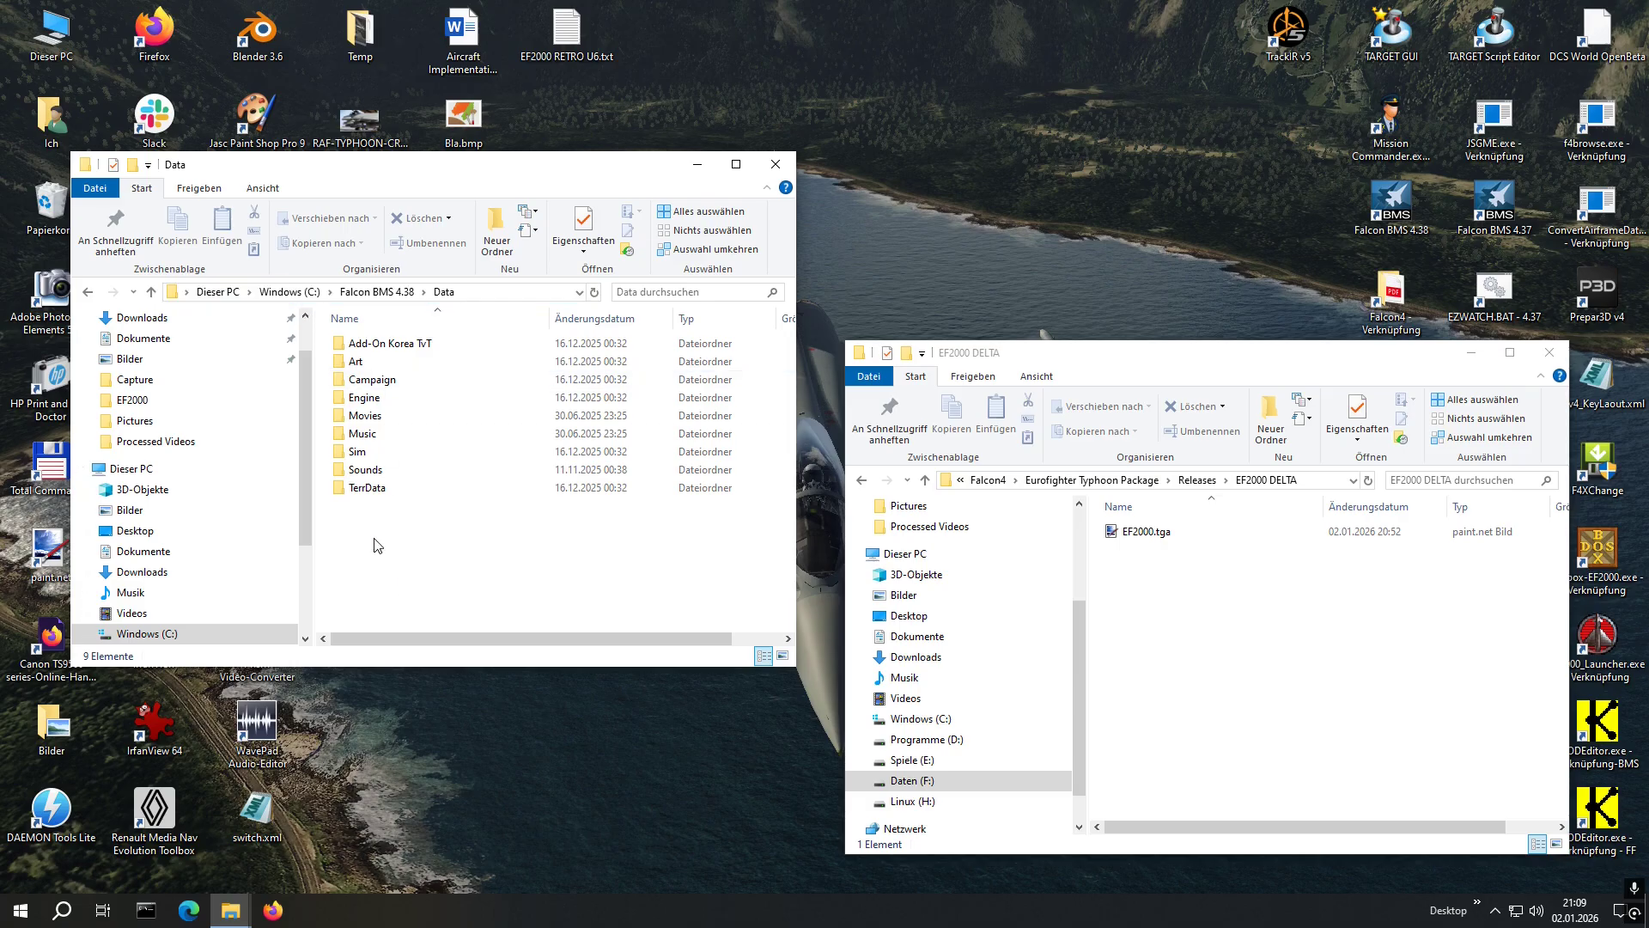
right_click(376, 544)
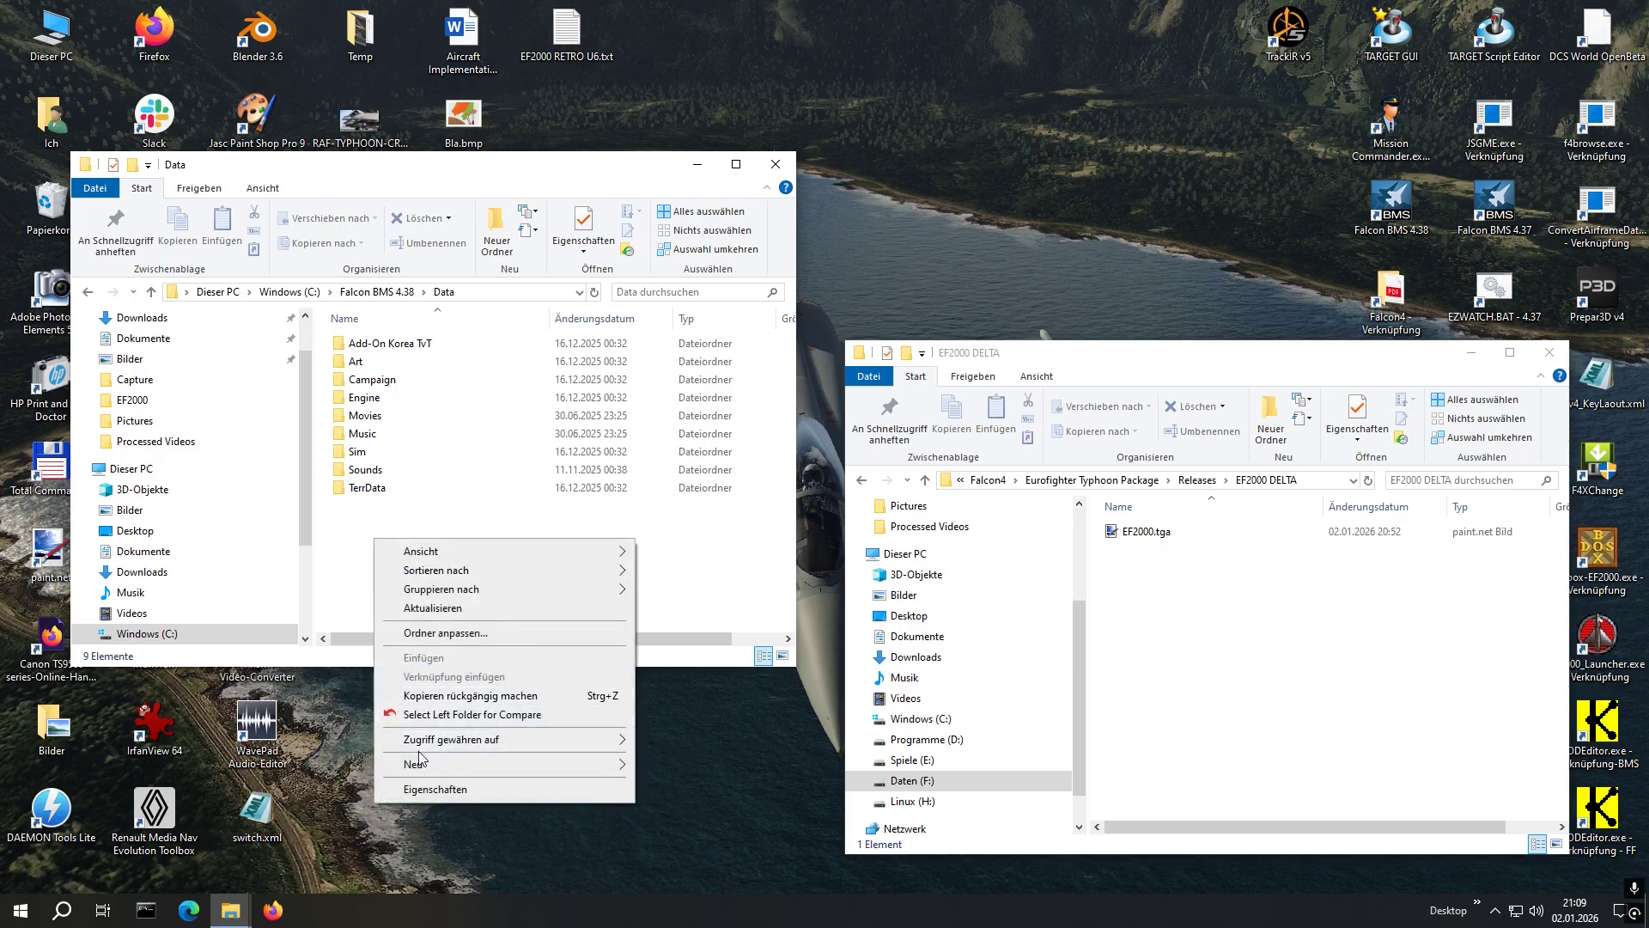
mouse_move(418, 767)
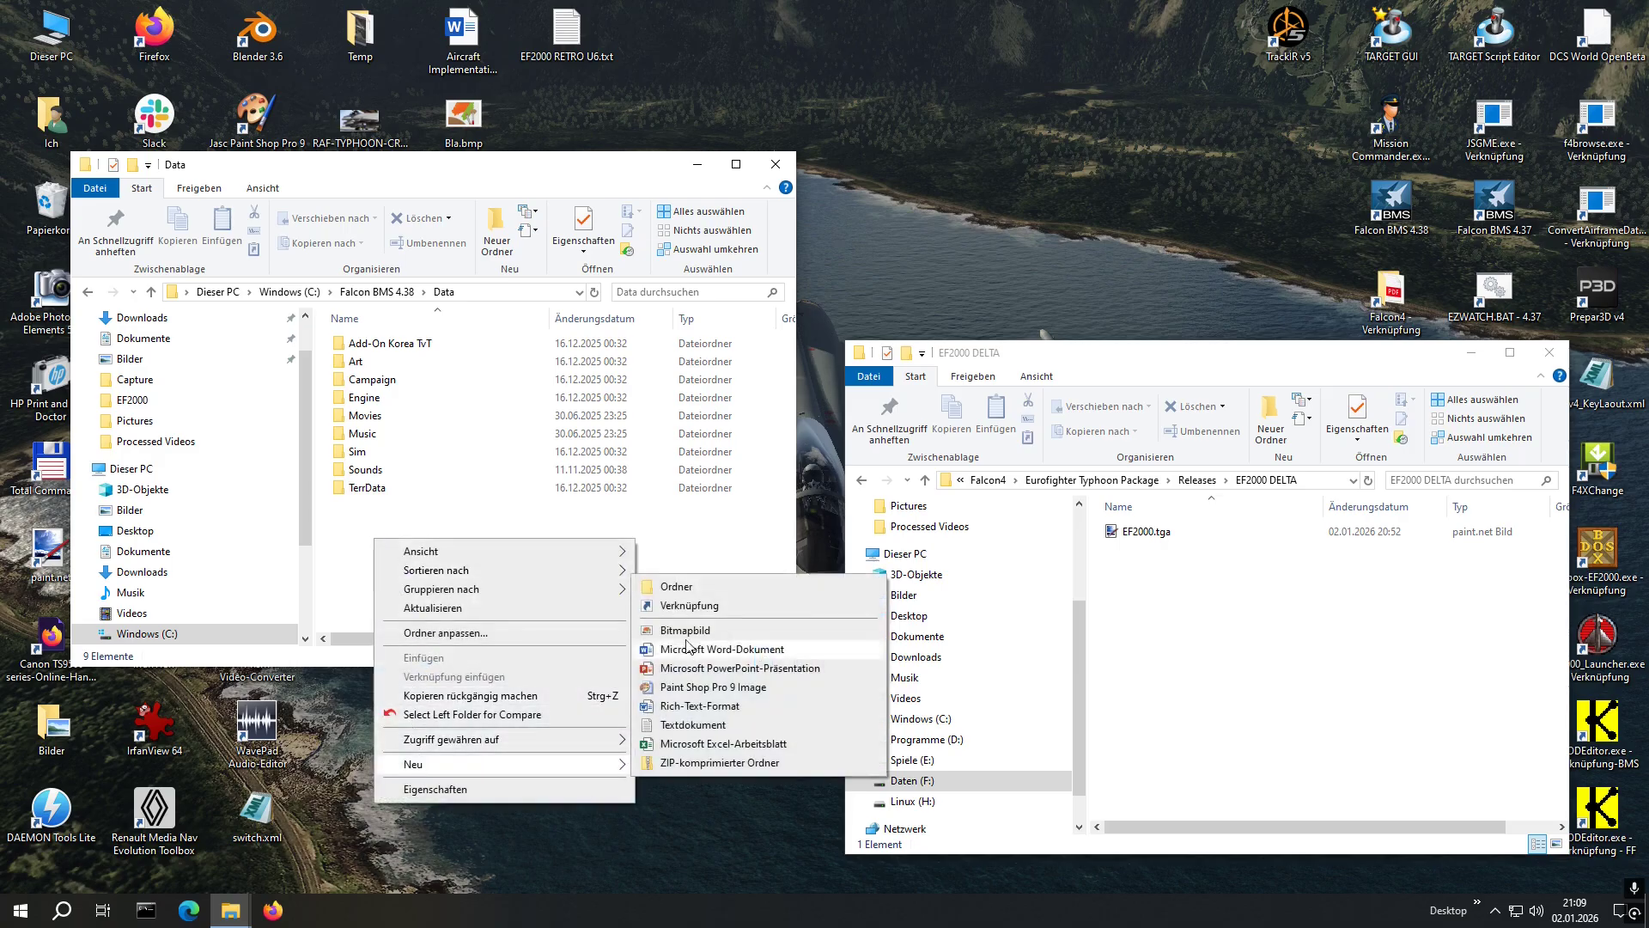
click(683, 591)
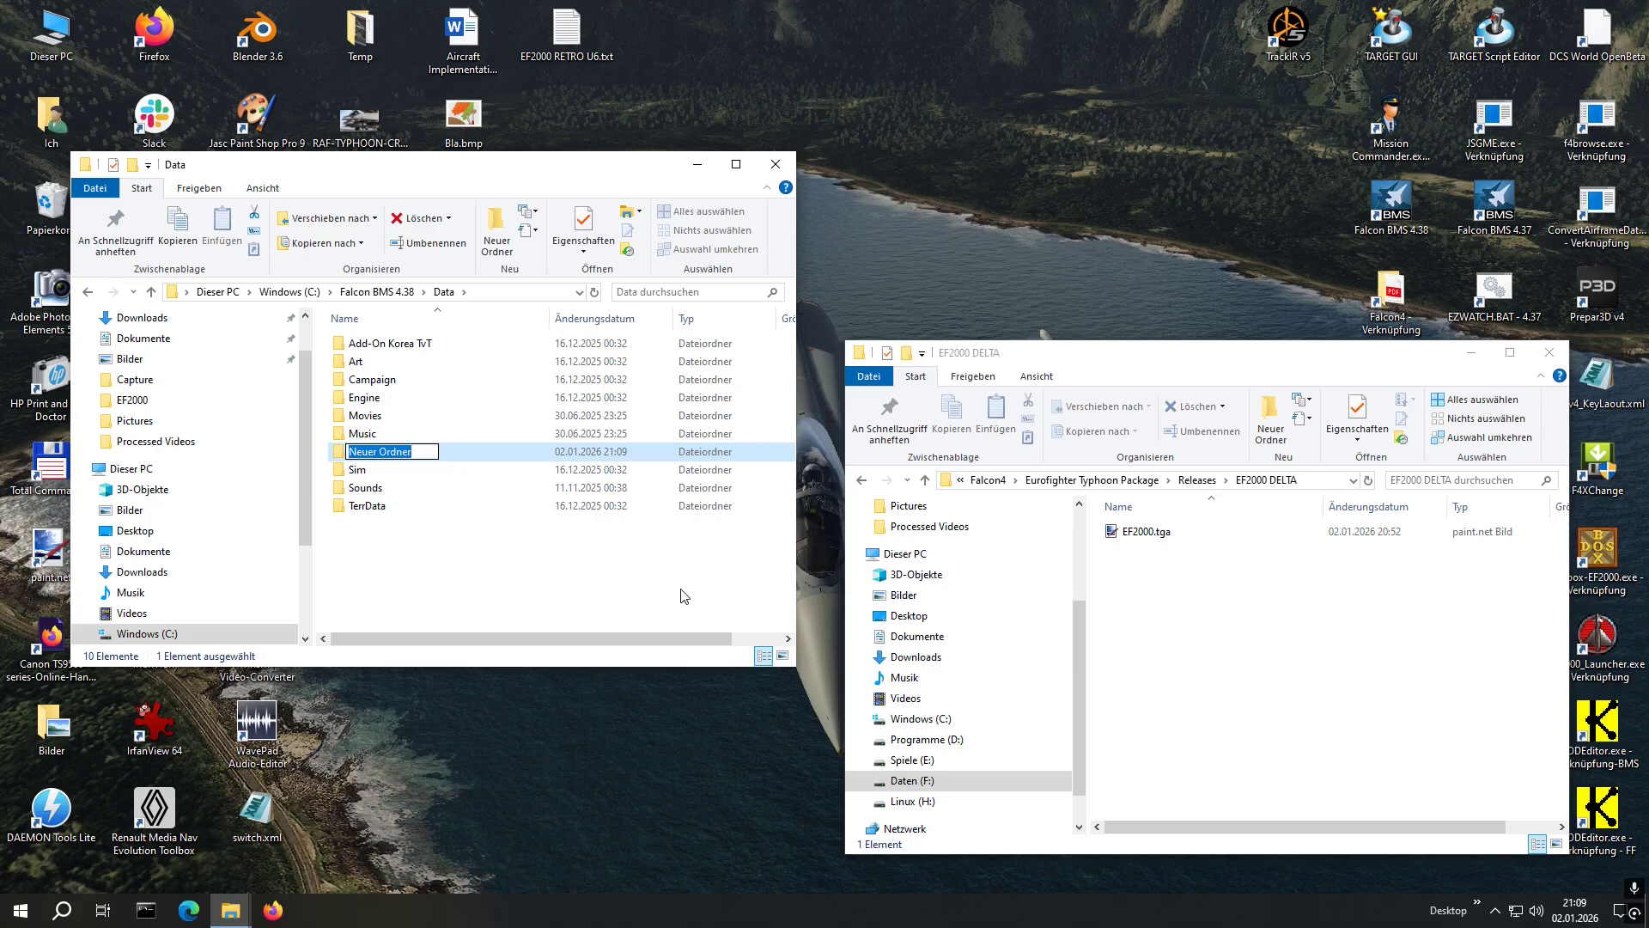
text(Add-On EF2000 DELTA)
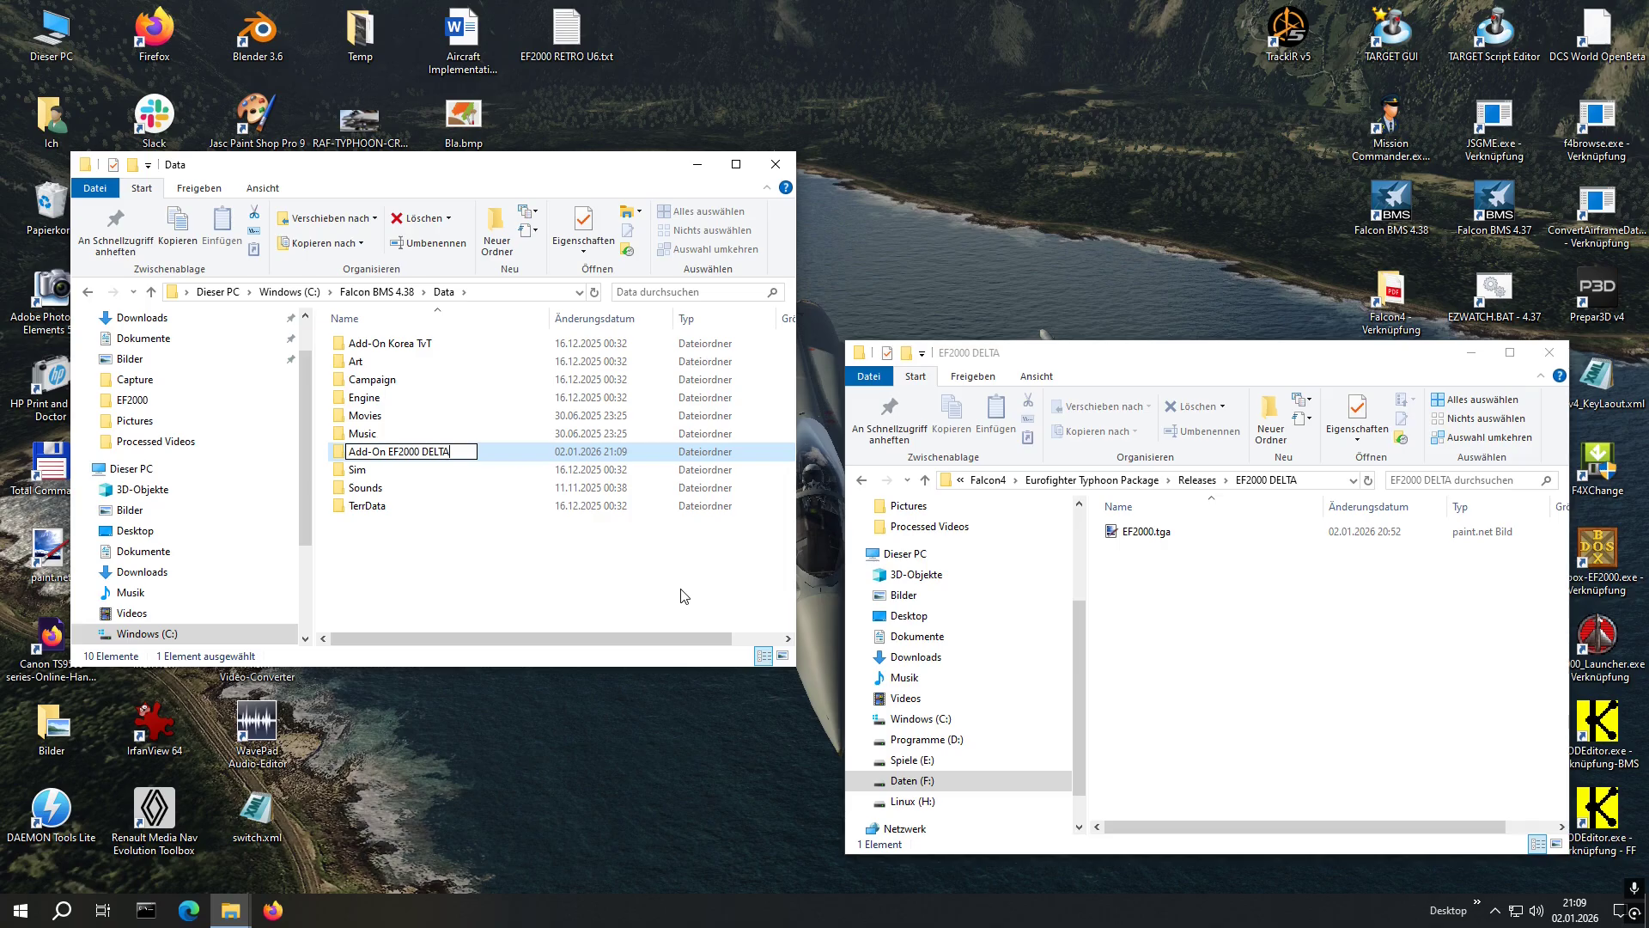
key(Return)
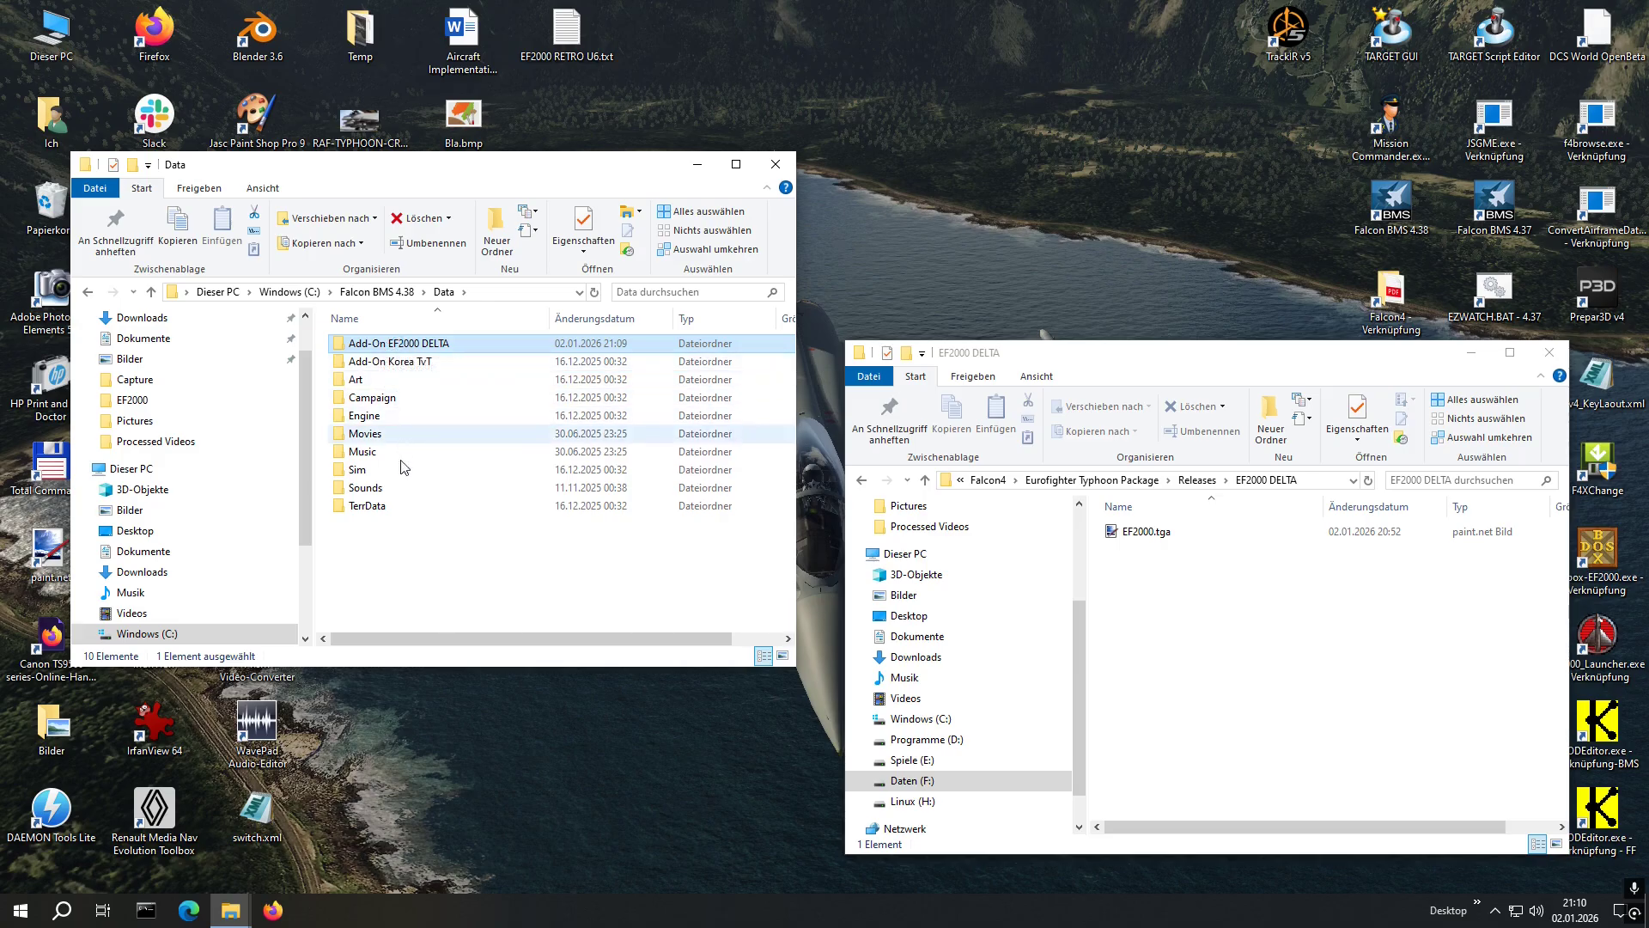
click(404, 559)
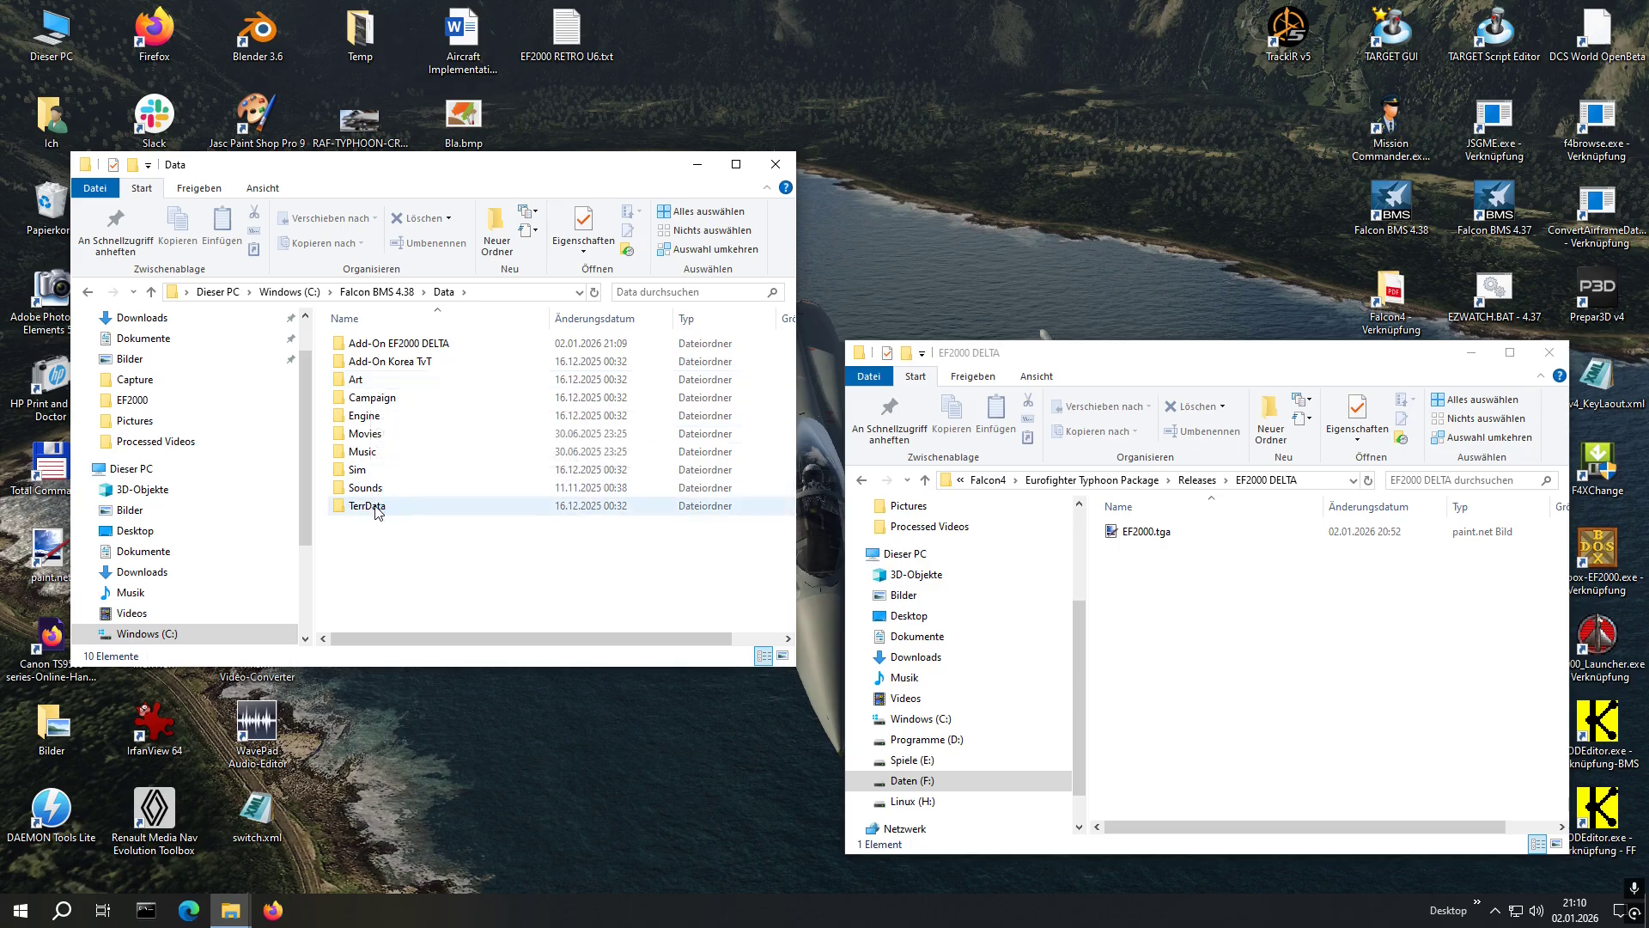
Open the original TerrData folder in a separate window beside the Data window and go into its TheaterDefinition subfolder
mouse_move(375, 513)
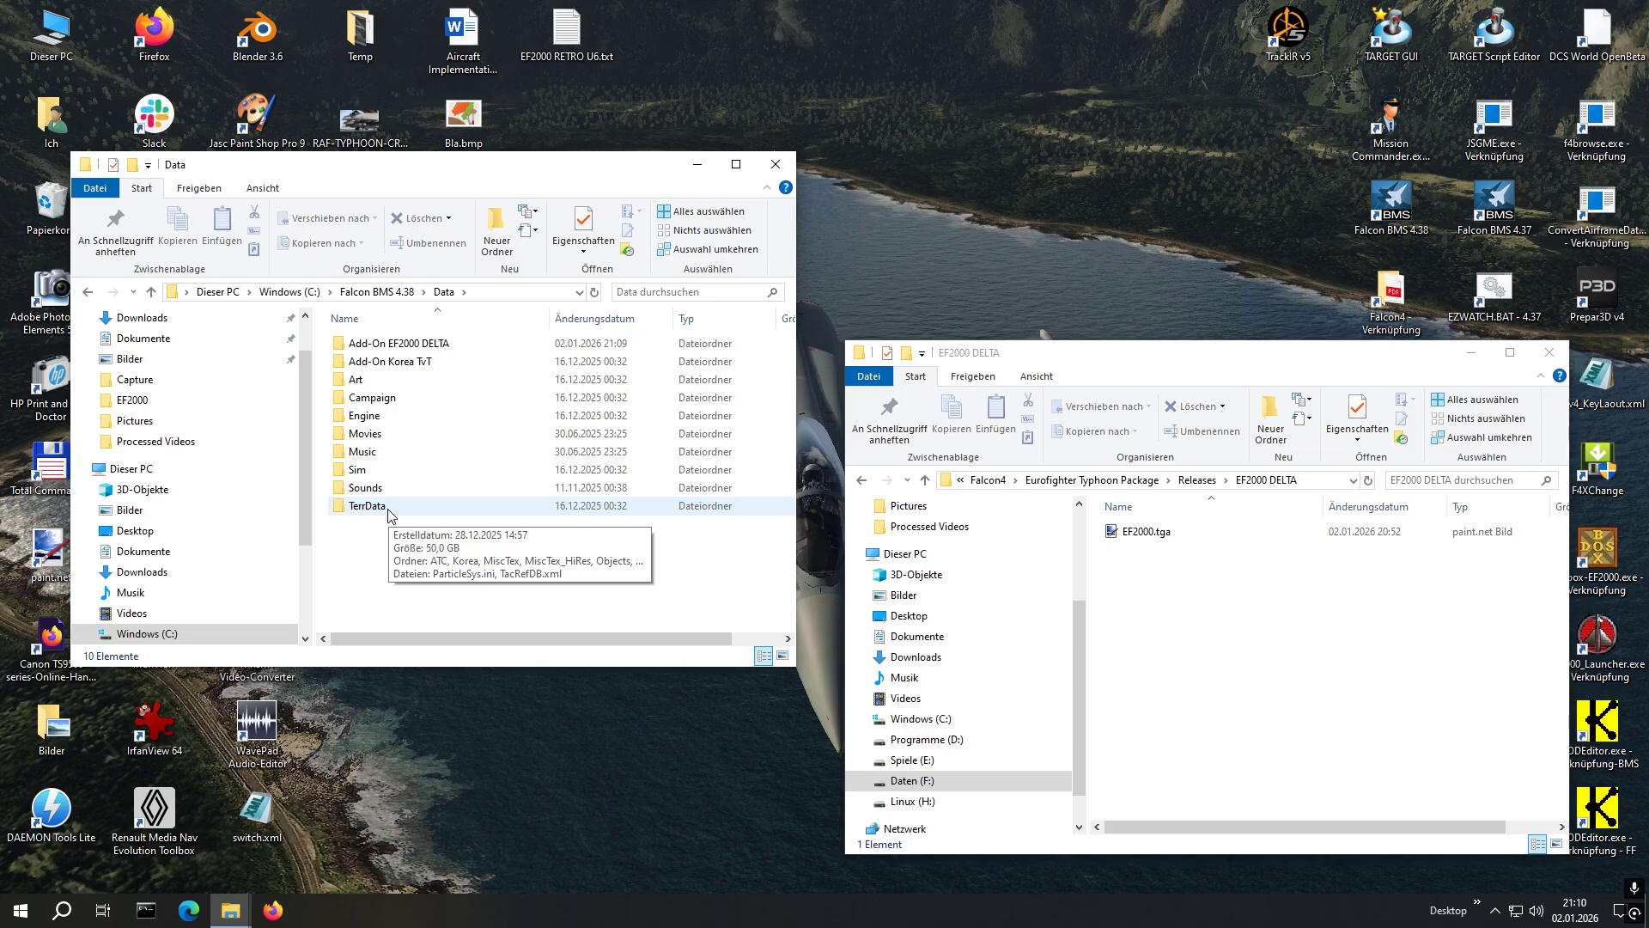
mouse_move(391, 448)
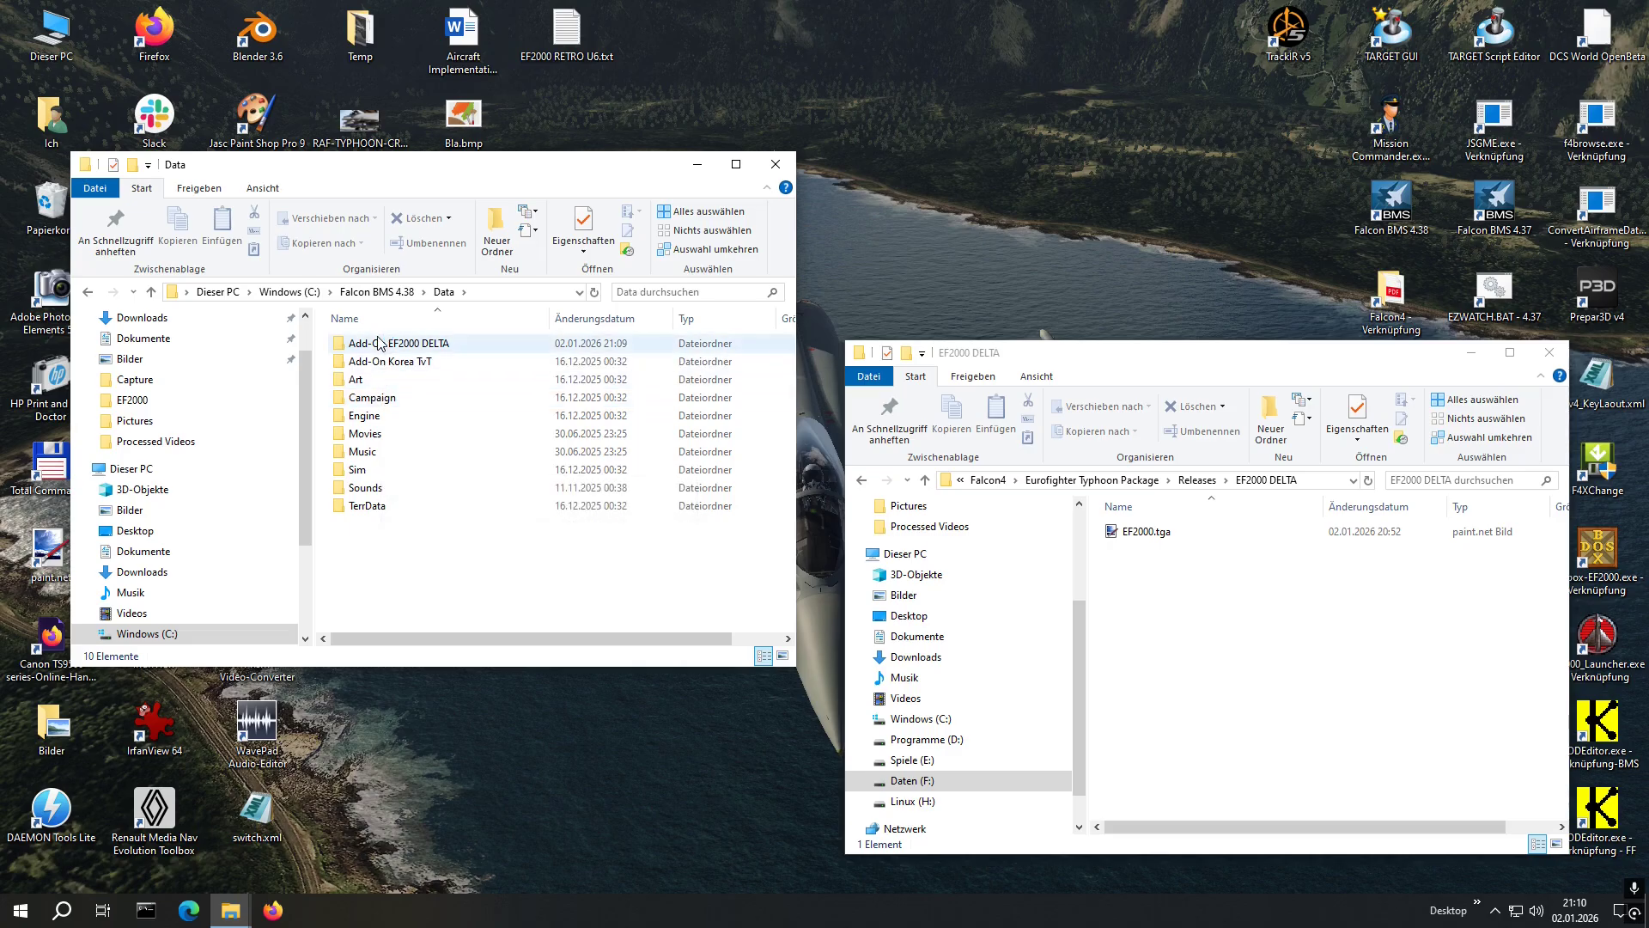
mouse_move(379, 344)
right_click(367, 509)
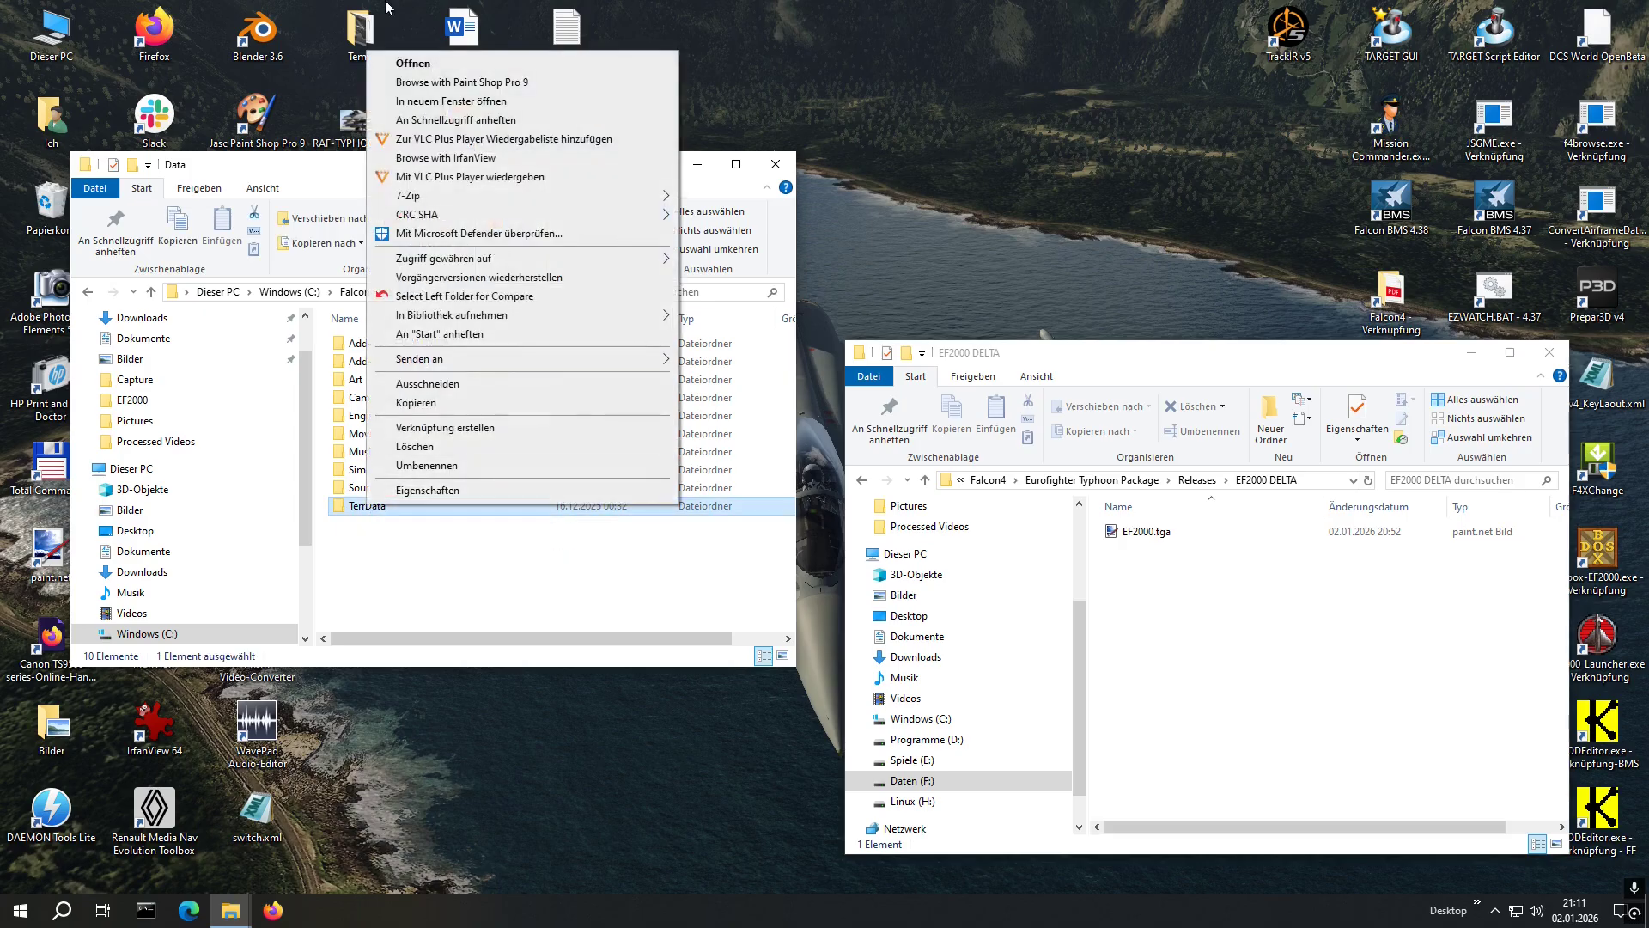
click(441, 101)
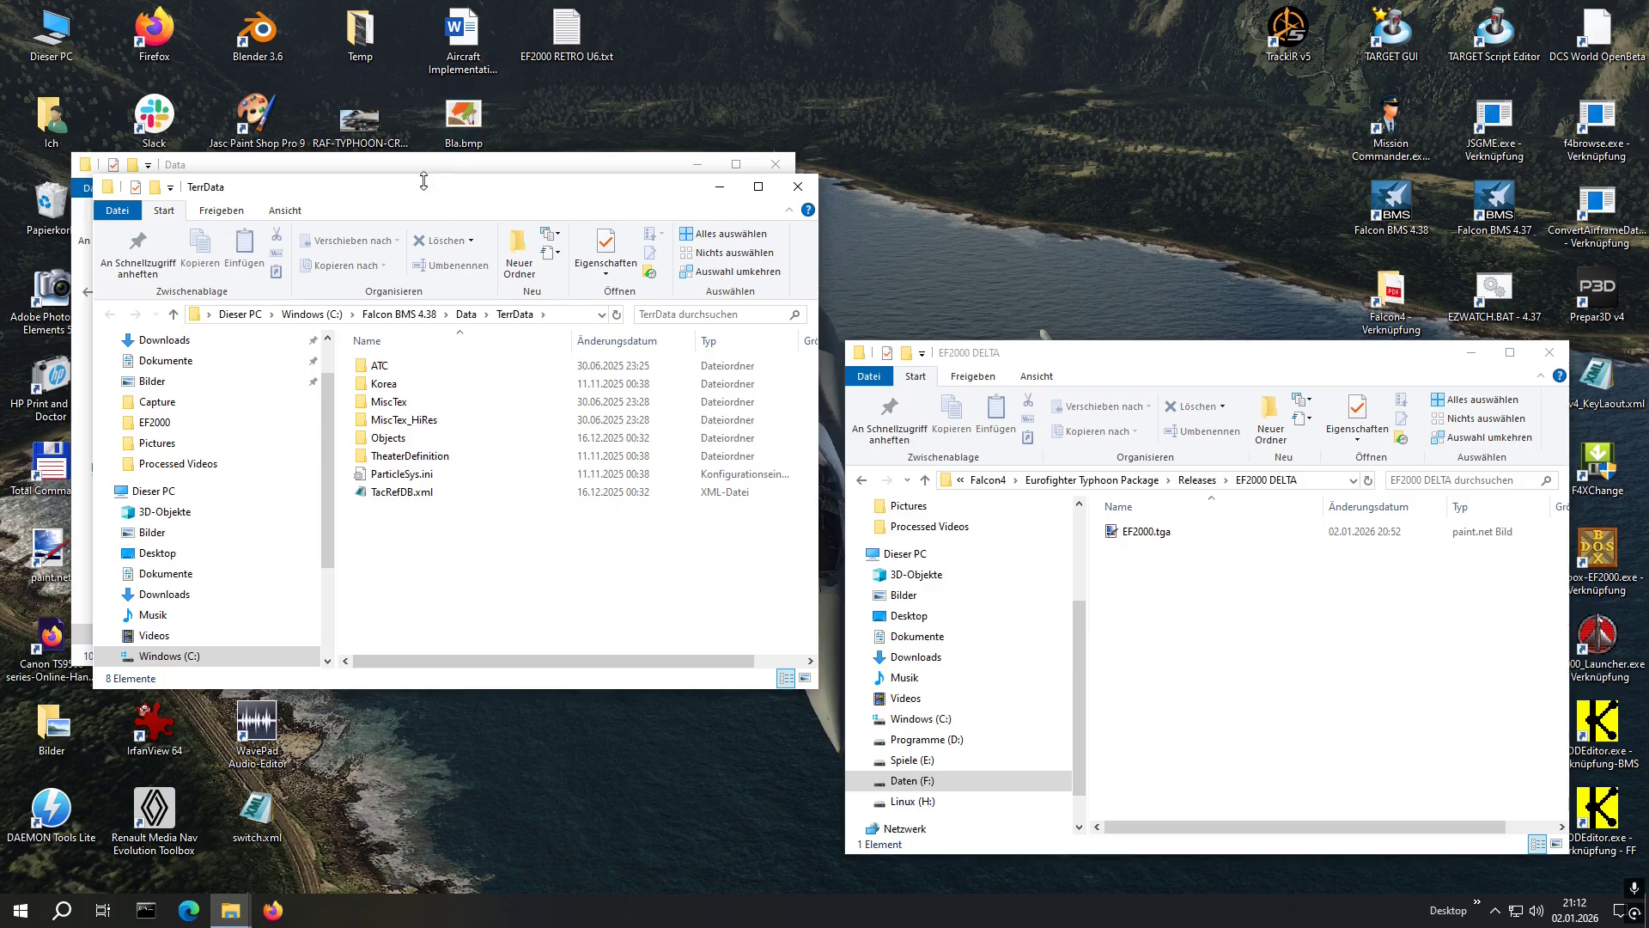
drag(394, 195, 1034, 157)
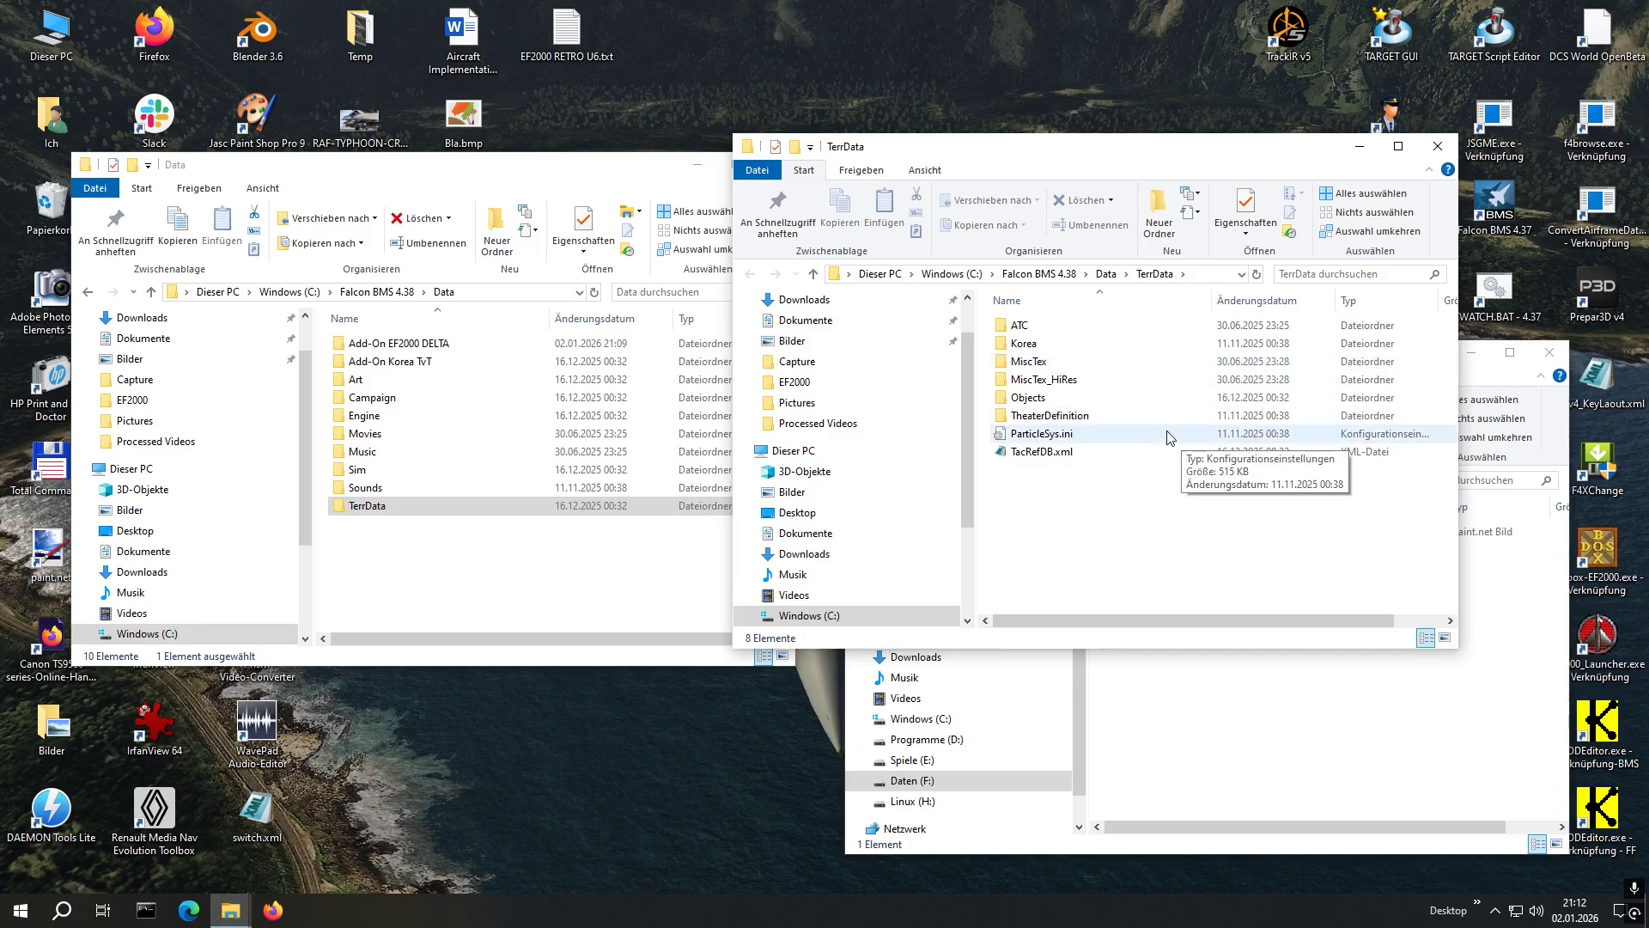
double_click(1057, 419)
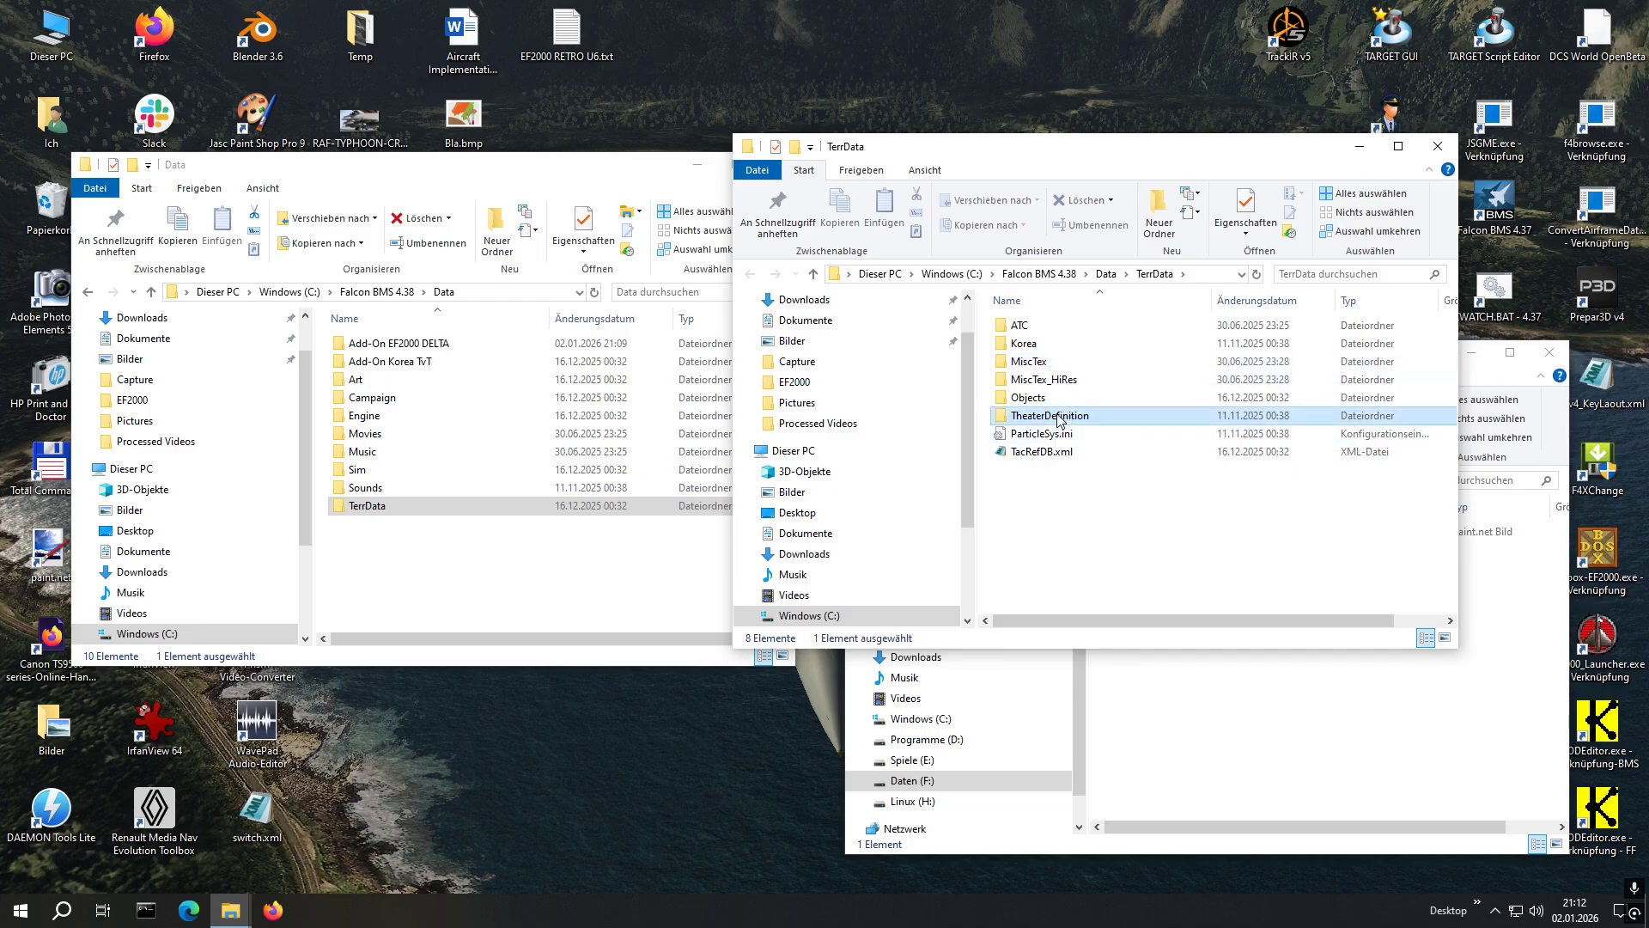
Create a folder named "TerrData" inside the Add-On EF2000 DELTA folder
double_click(383, 347)
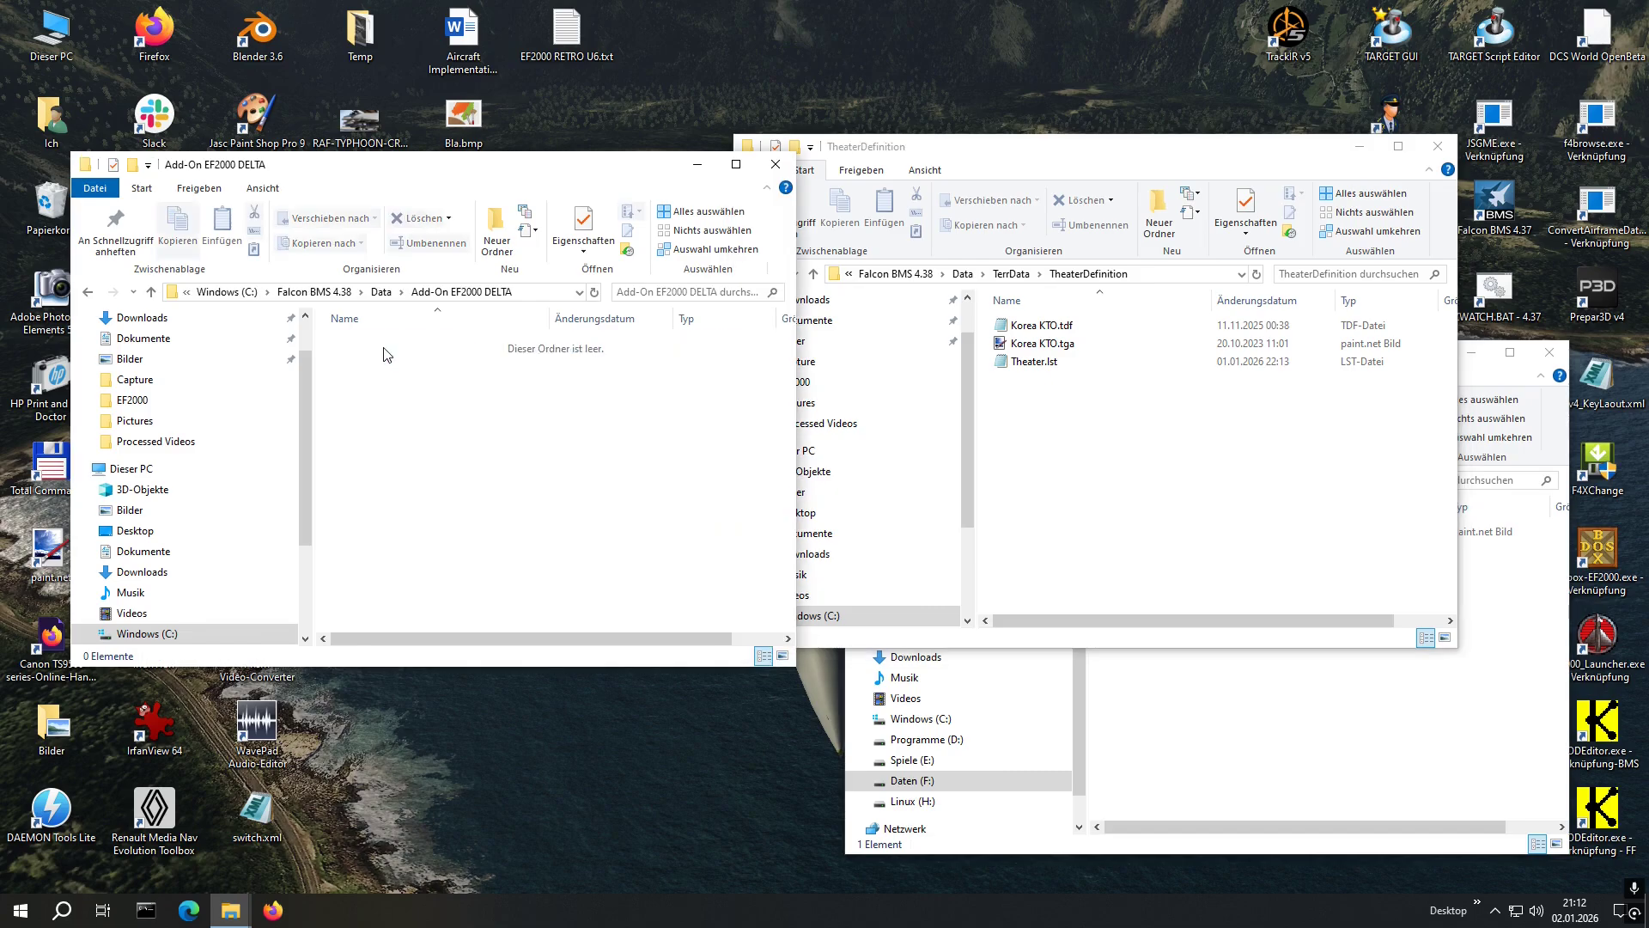
right_click(360, 411)
mouse_move(439, 644)
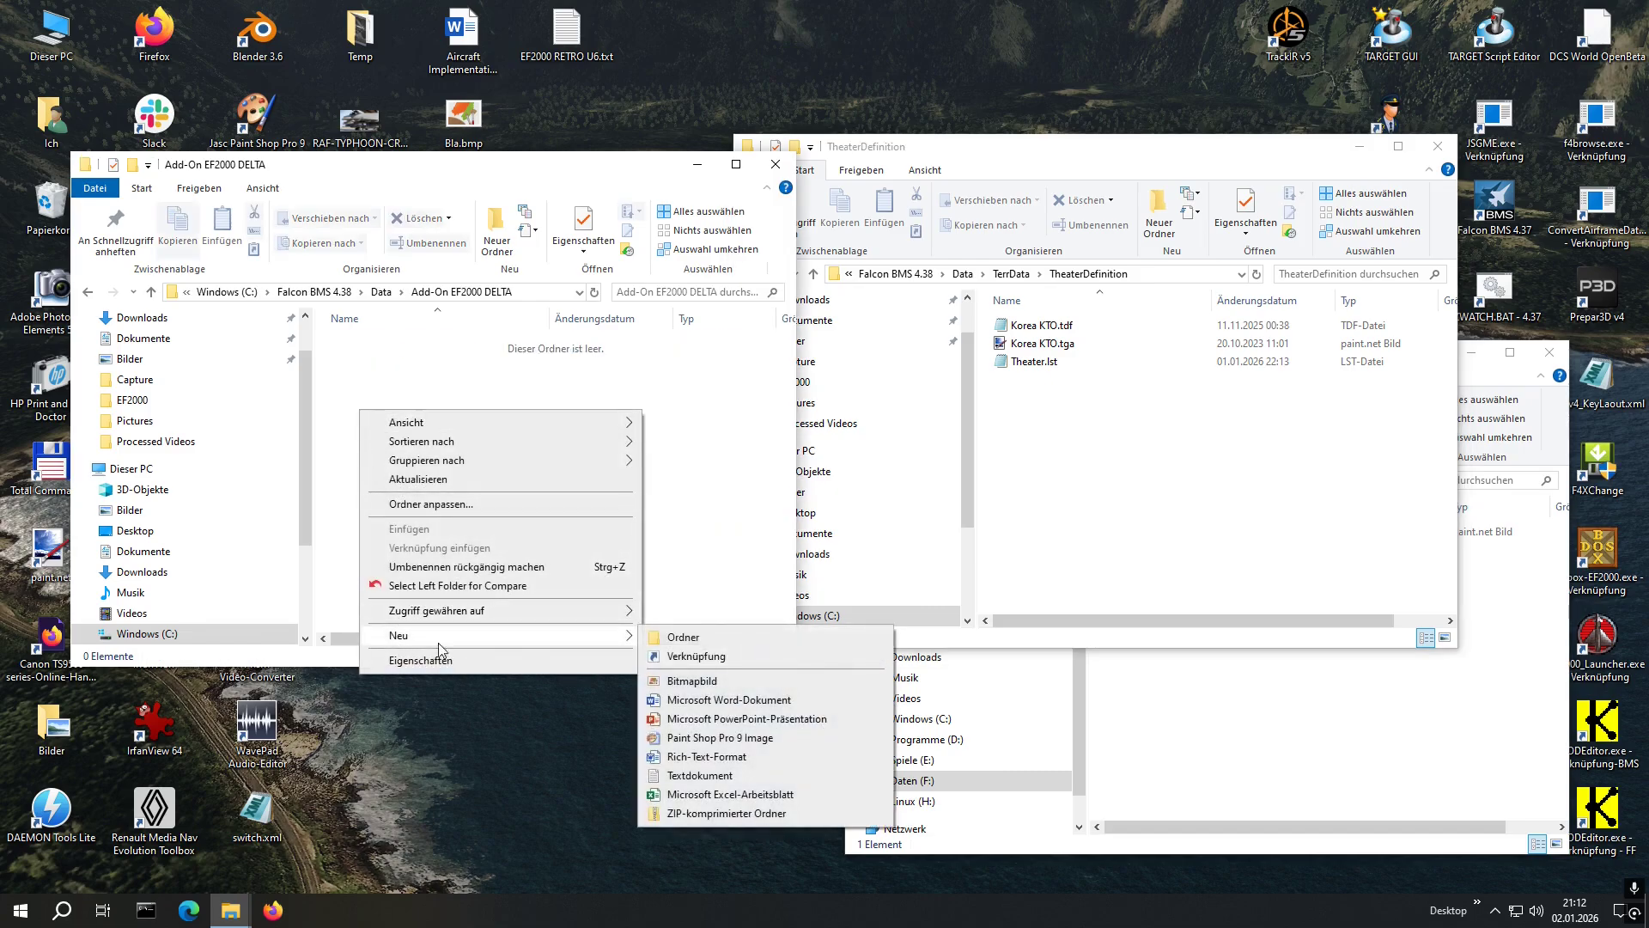
click(677, 637)
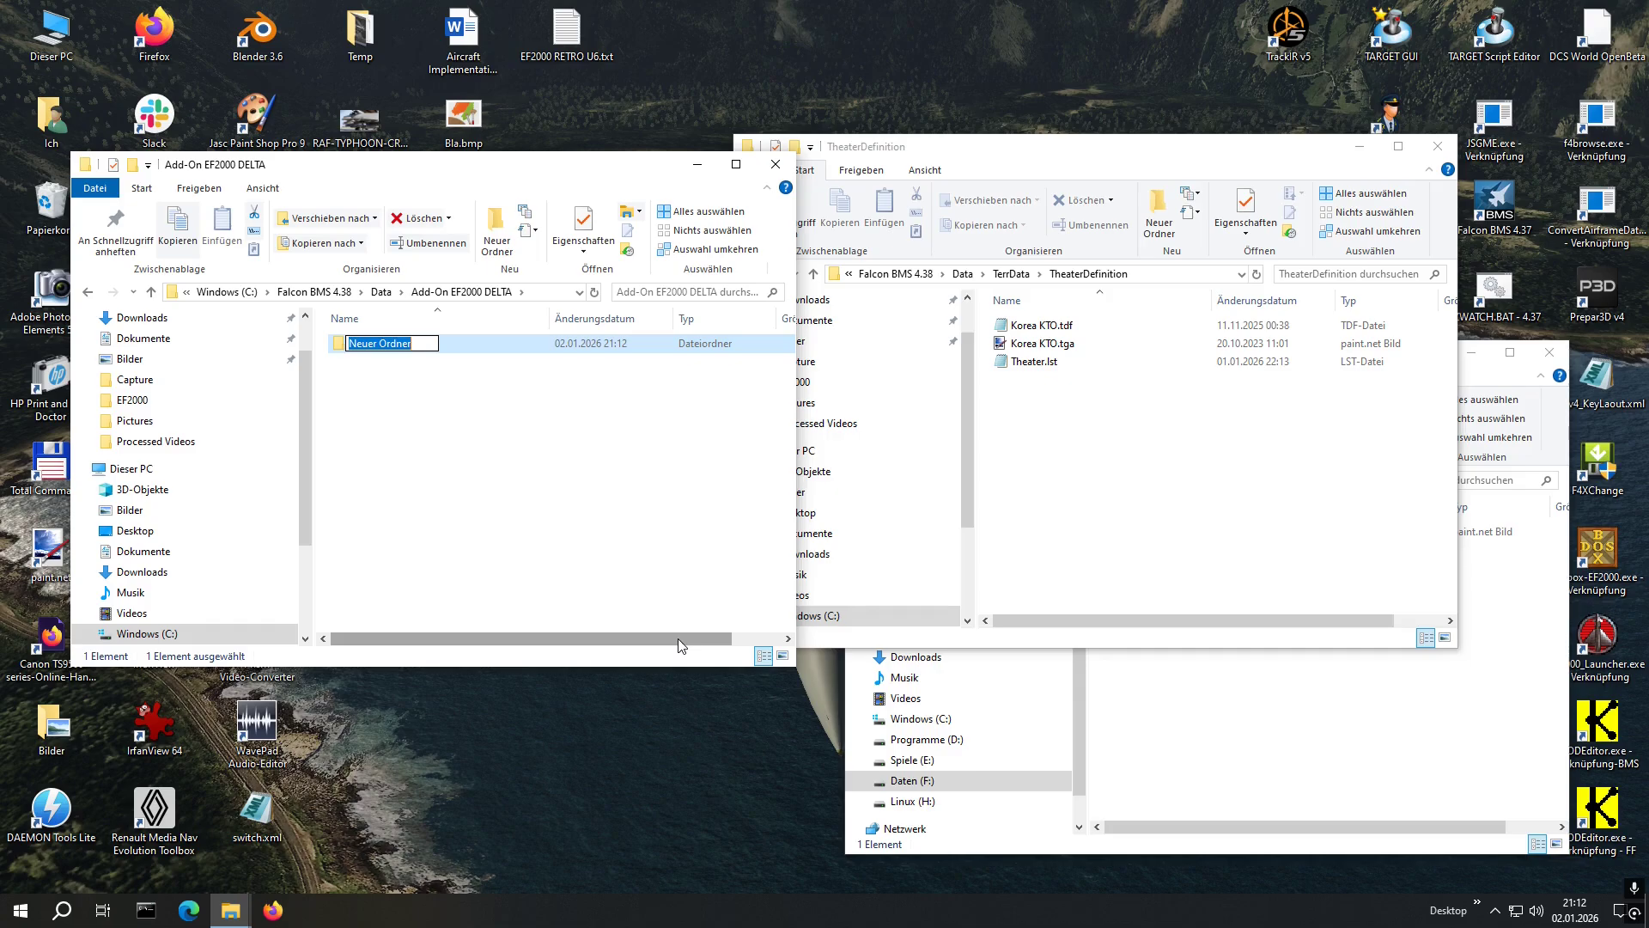
text(TerrData)
key(Return)
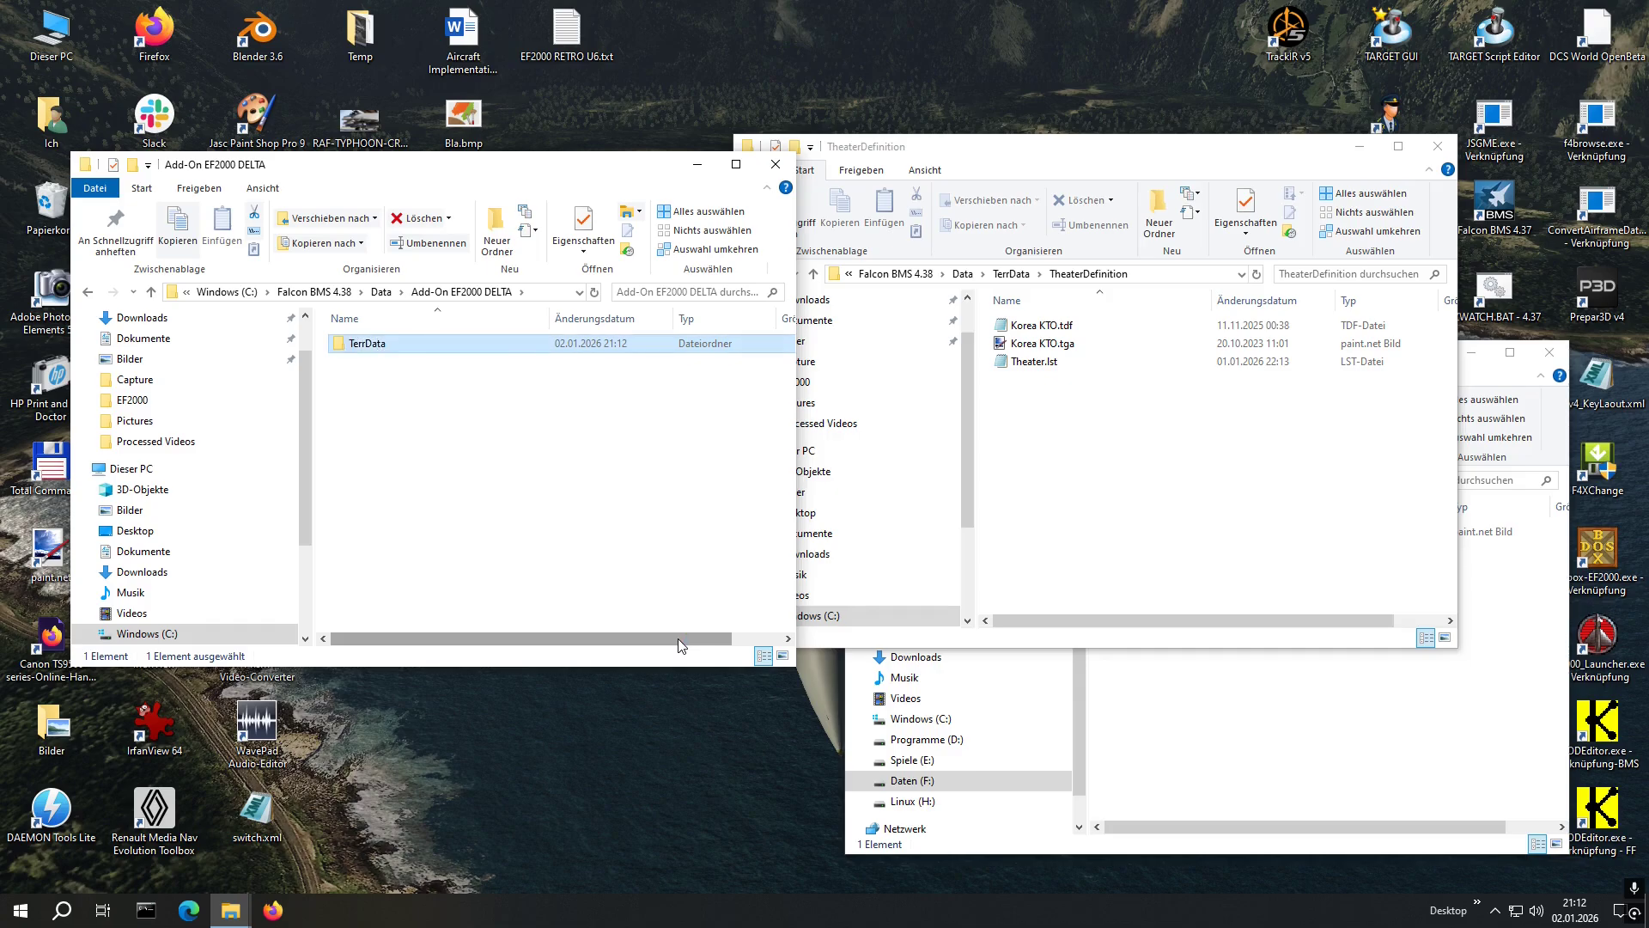
Create a folder named "TheaterDefinition" inside the add-on's new TerrData folder
key(Return)
right_click(404, 388)
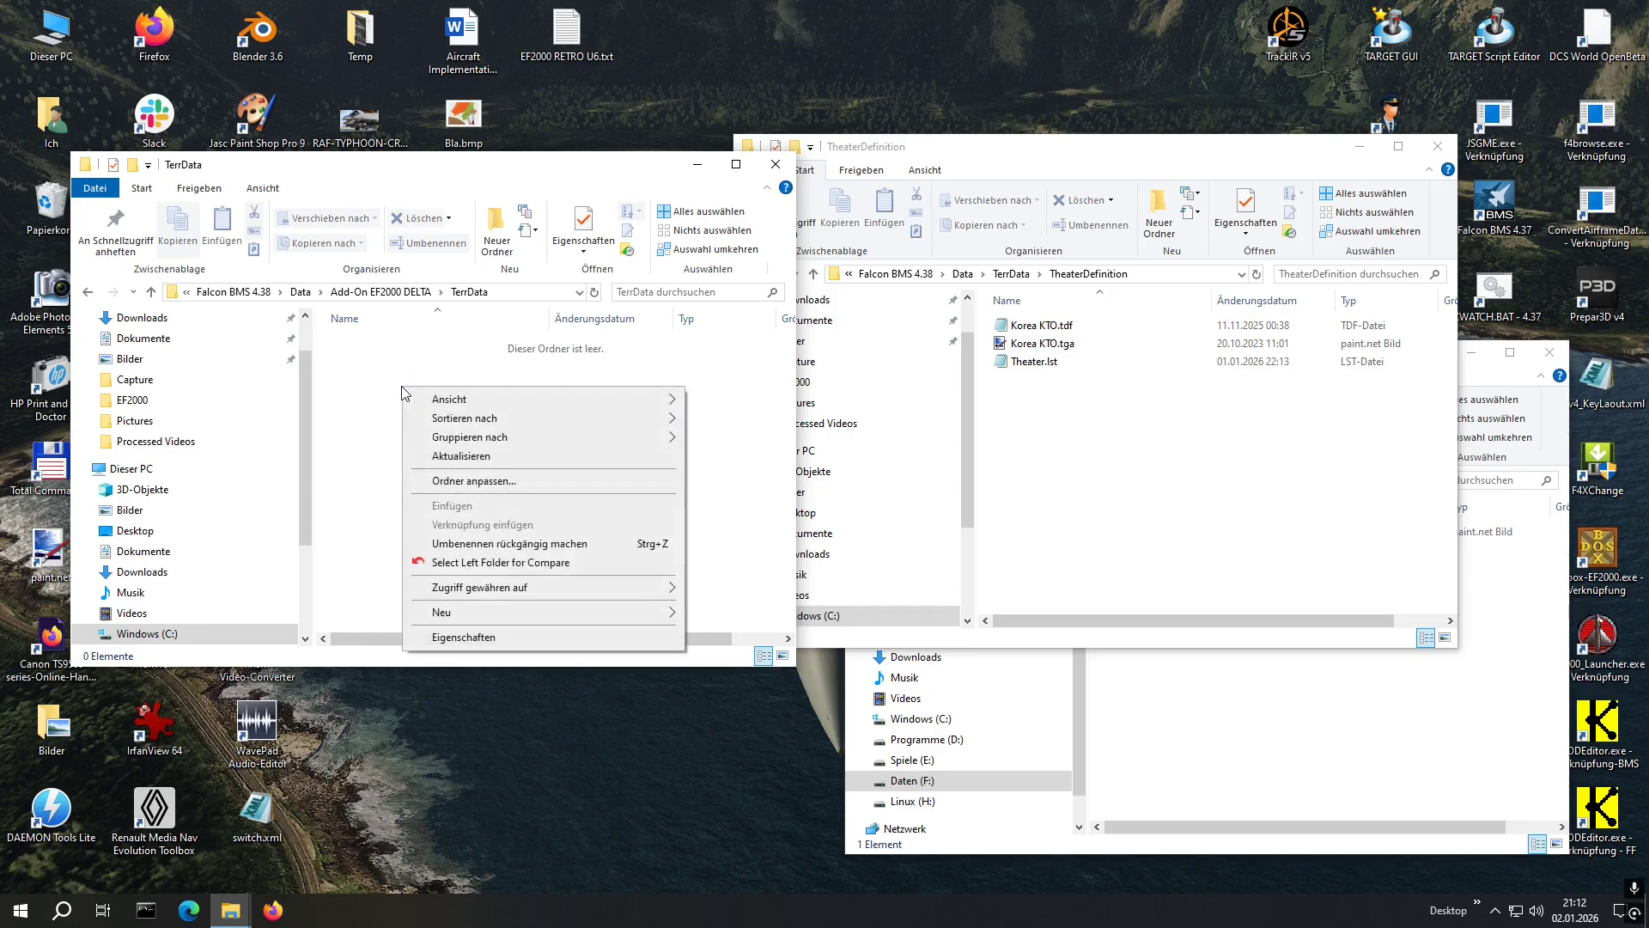
mouse_move(455, 615)
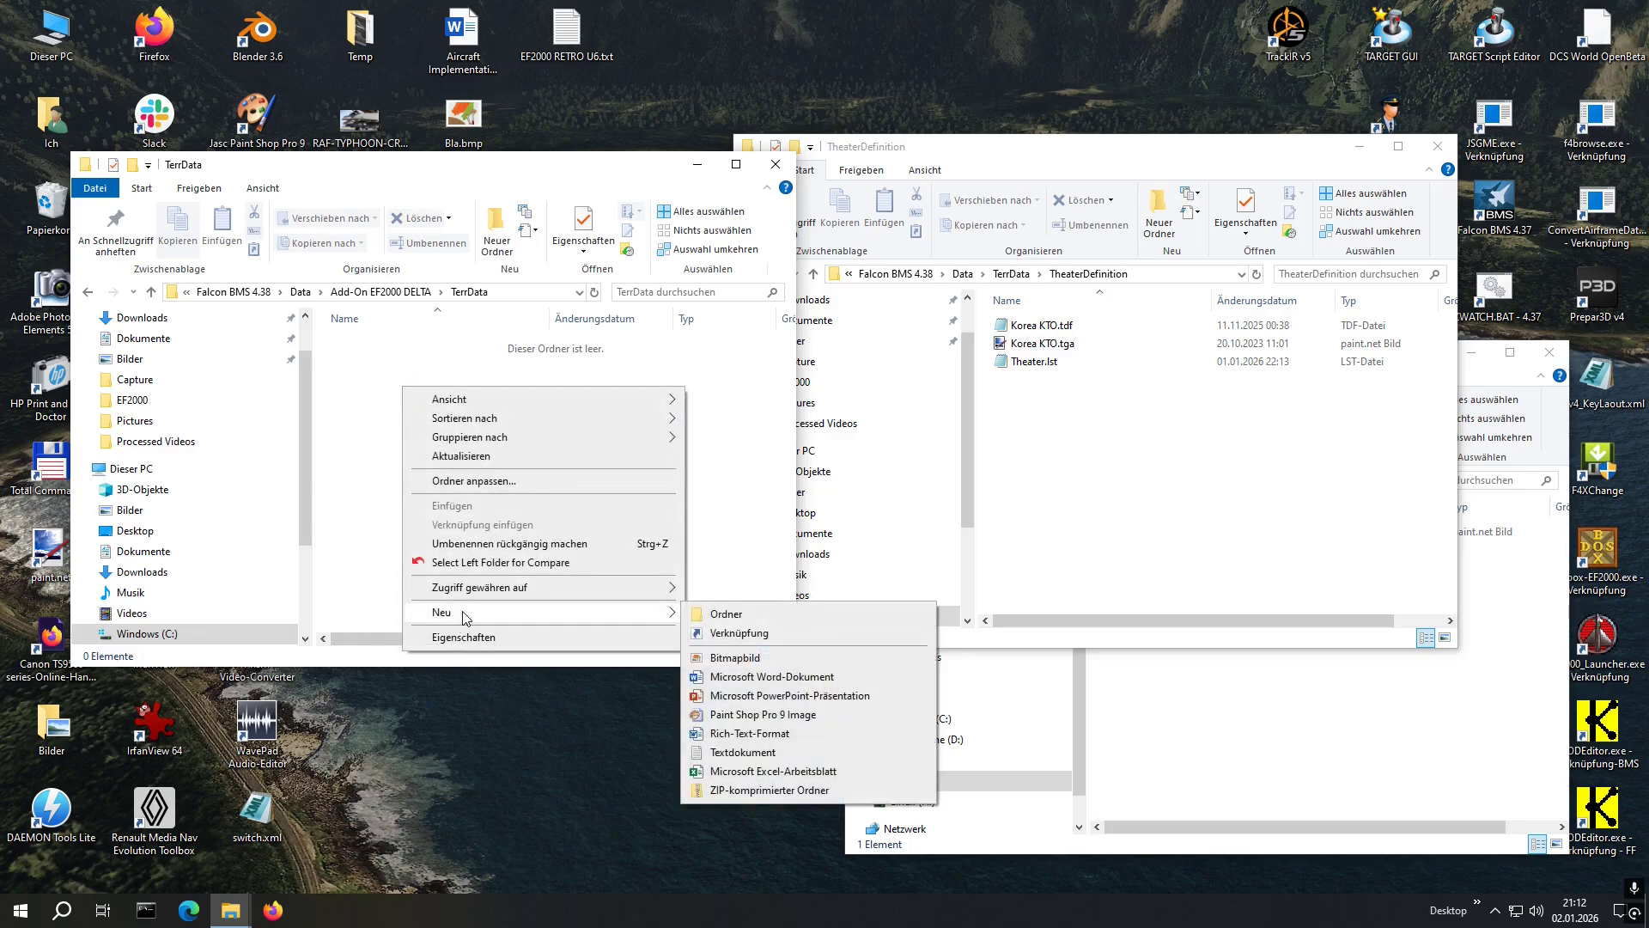
click(722, 616)
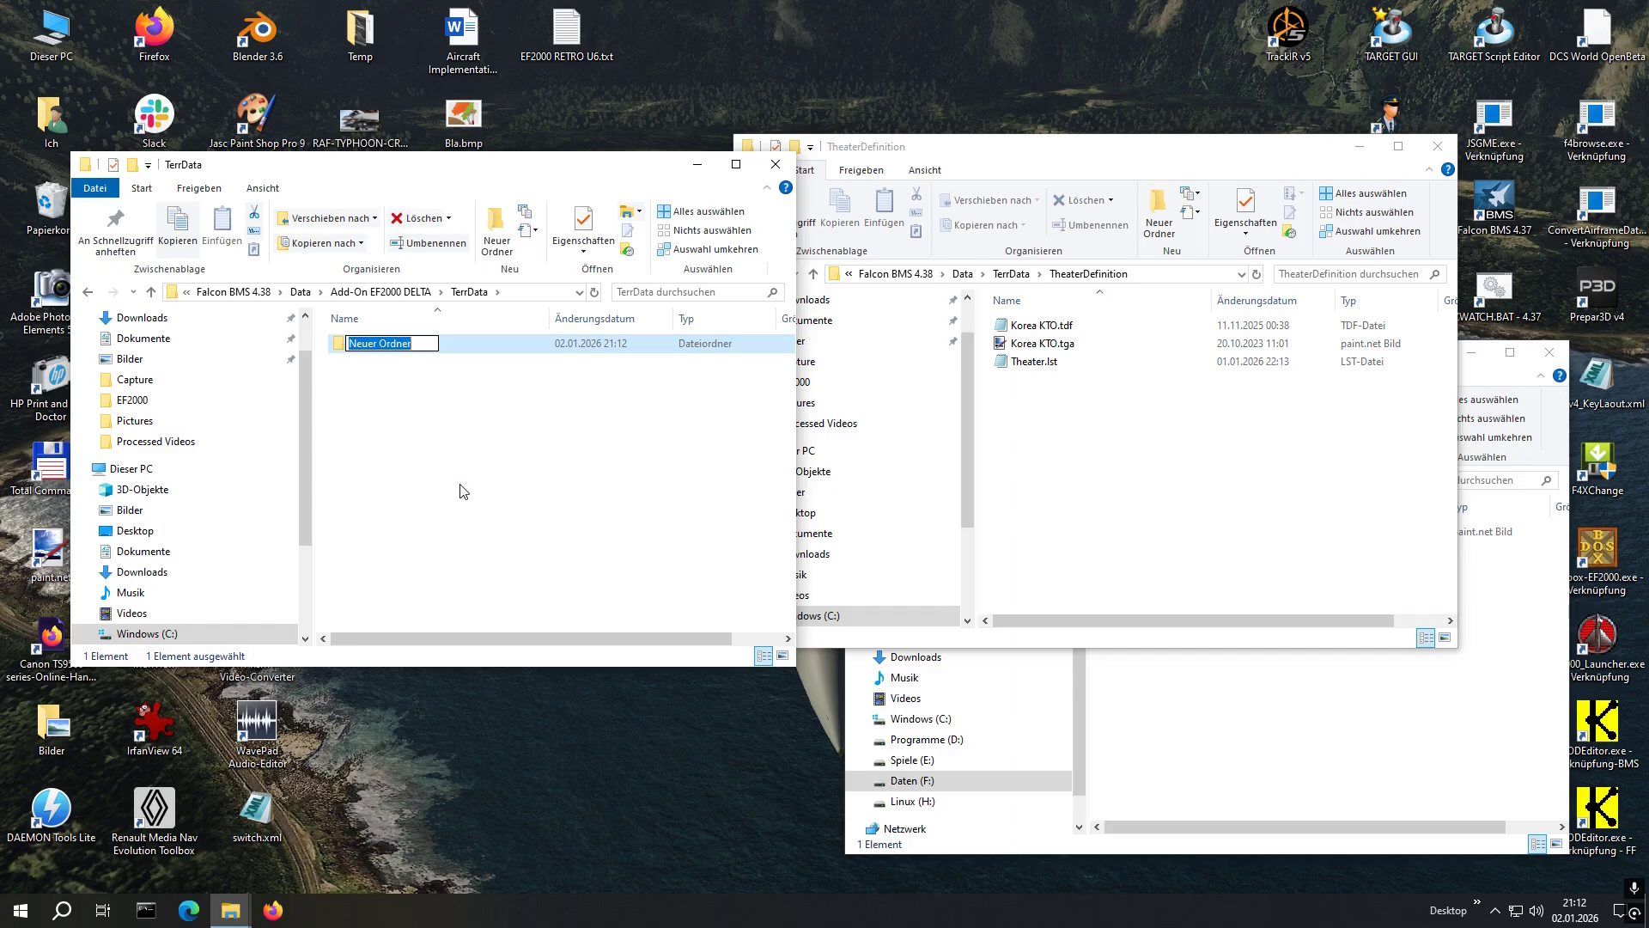
text(TheaterDefinition)
key(Return)
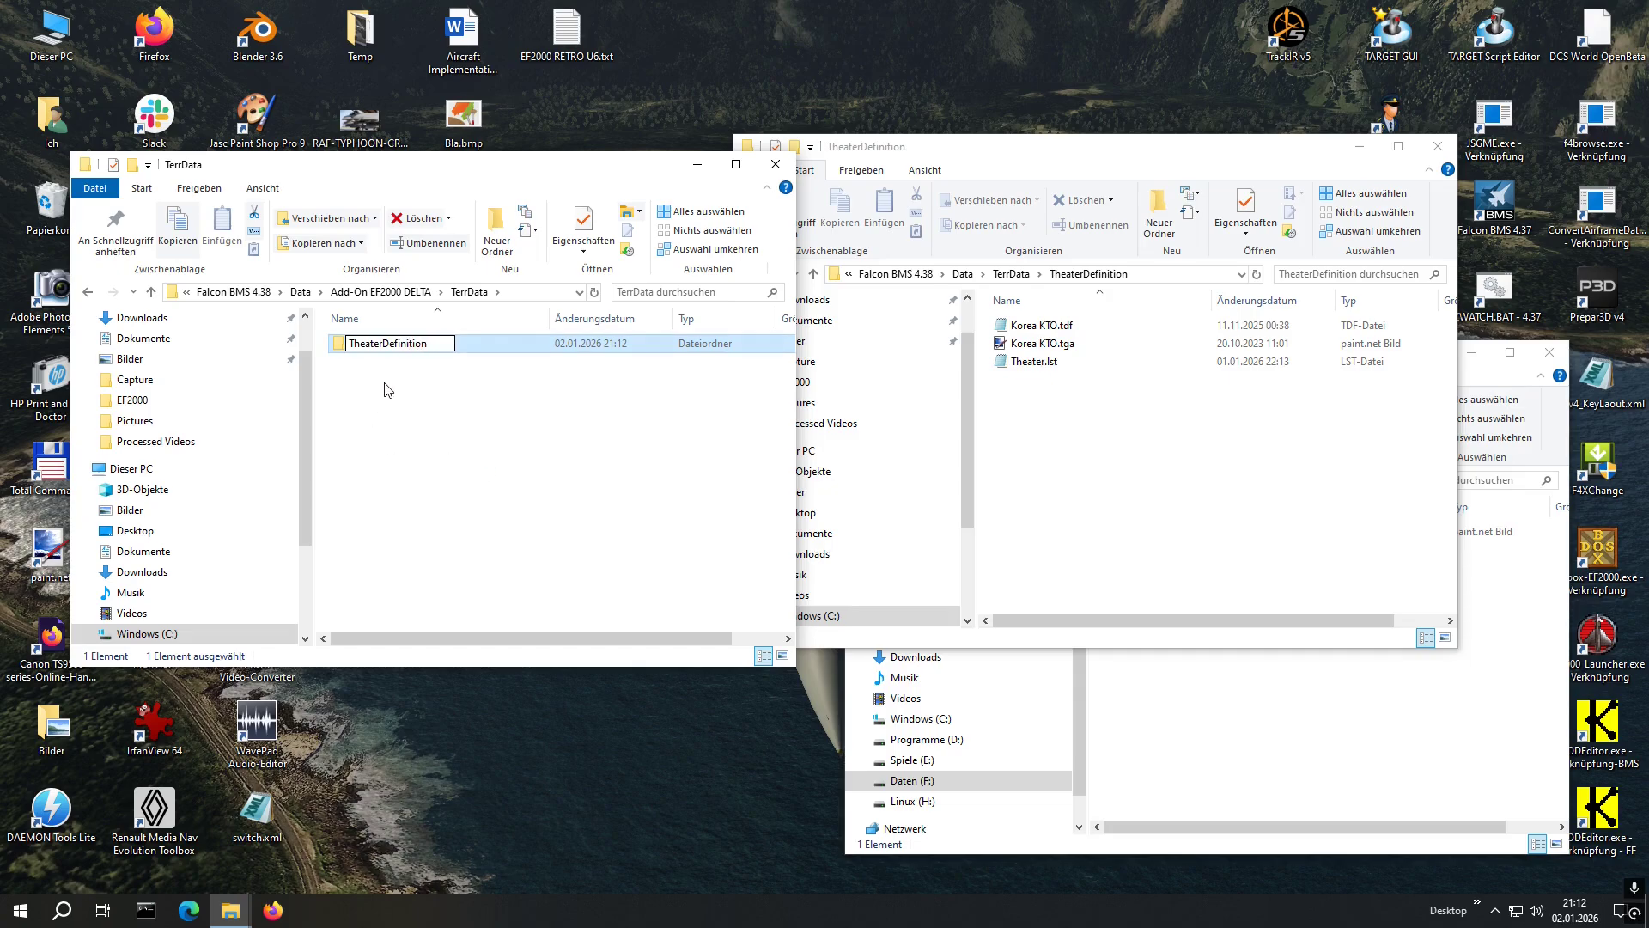
click(385, 391)
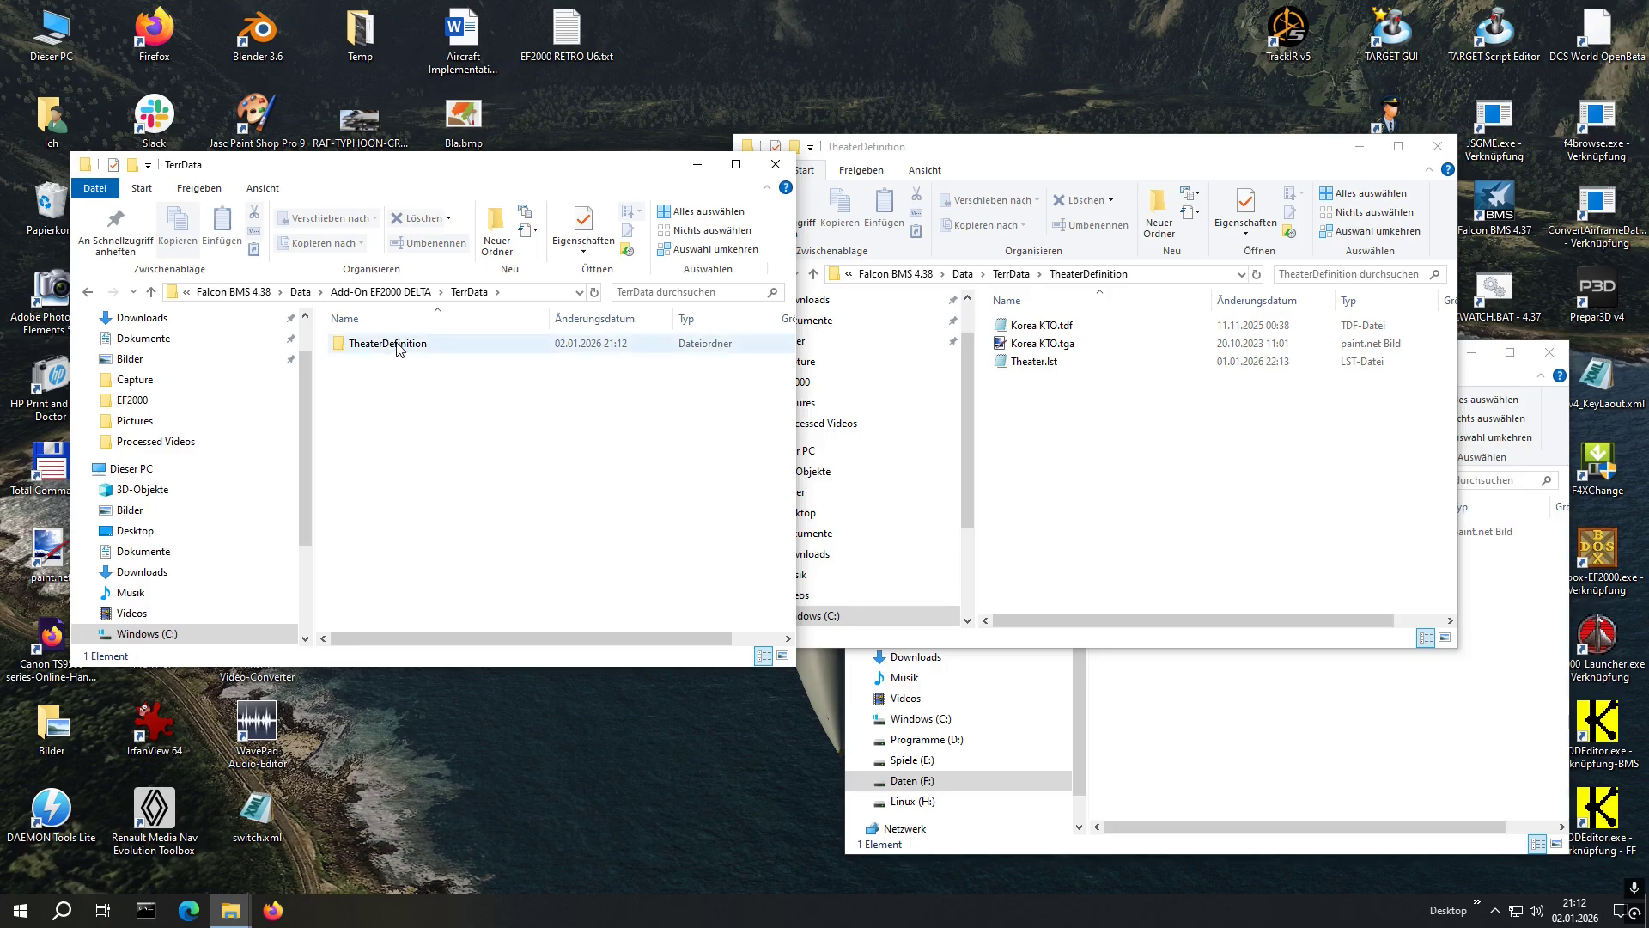
Copy Korea KTO.tdf from the original TheaterDefinition folder into the add-on's TheaterDefinition folder
click(1055, 334)
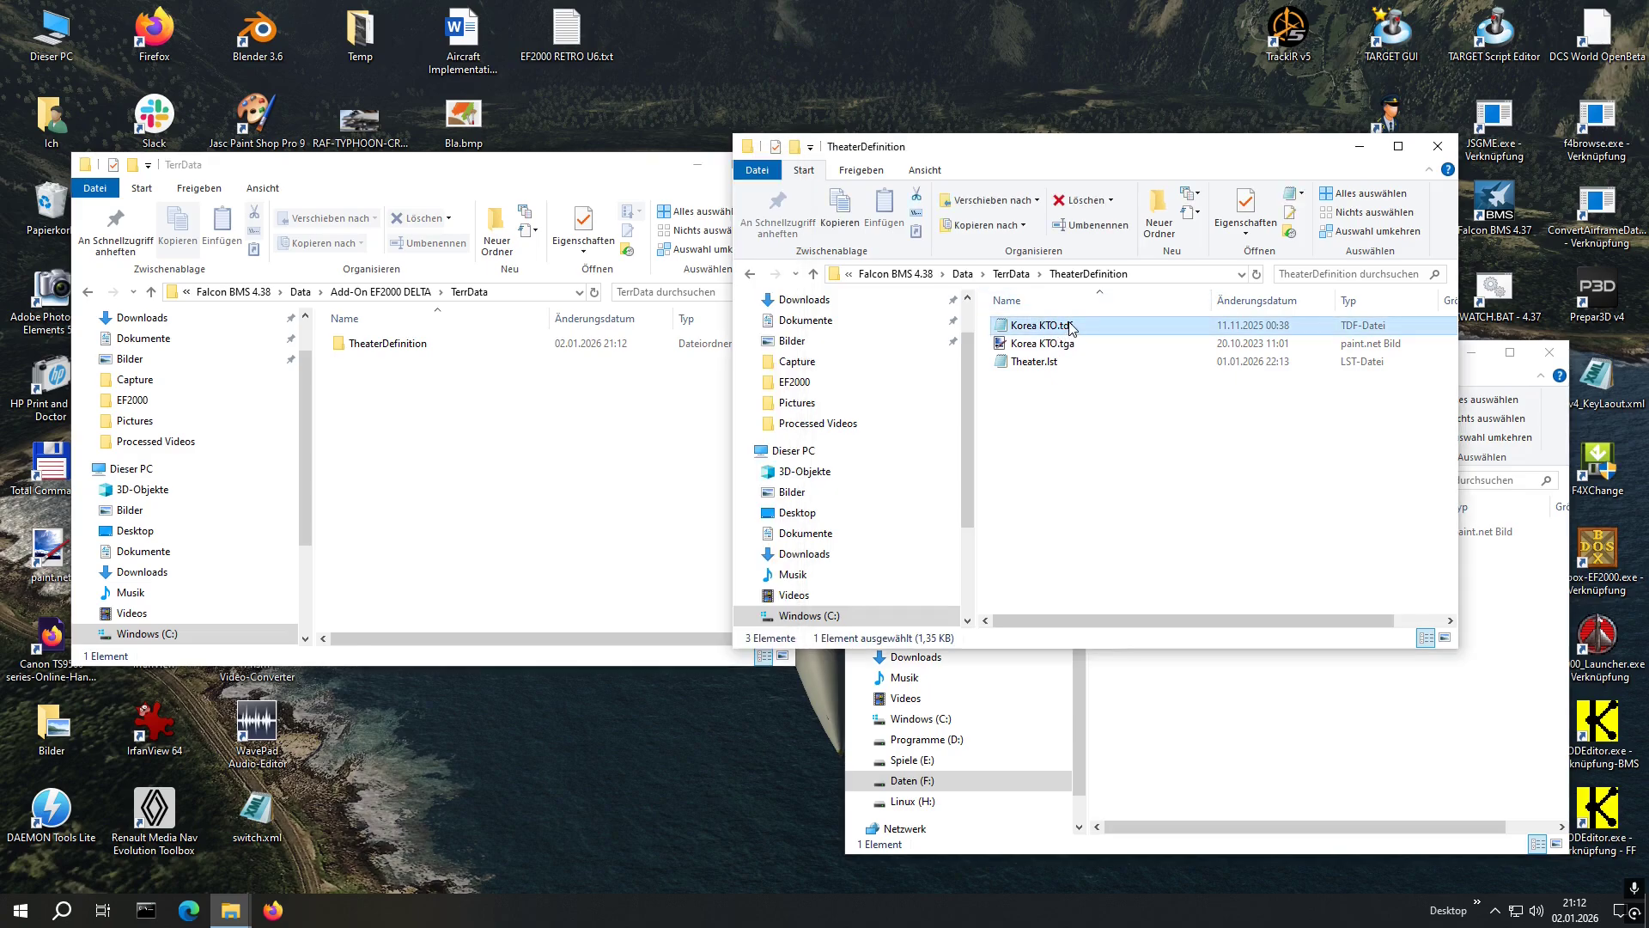
click(378, 345)
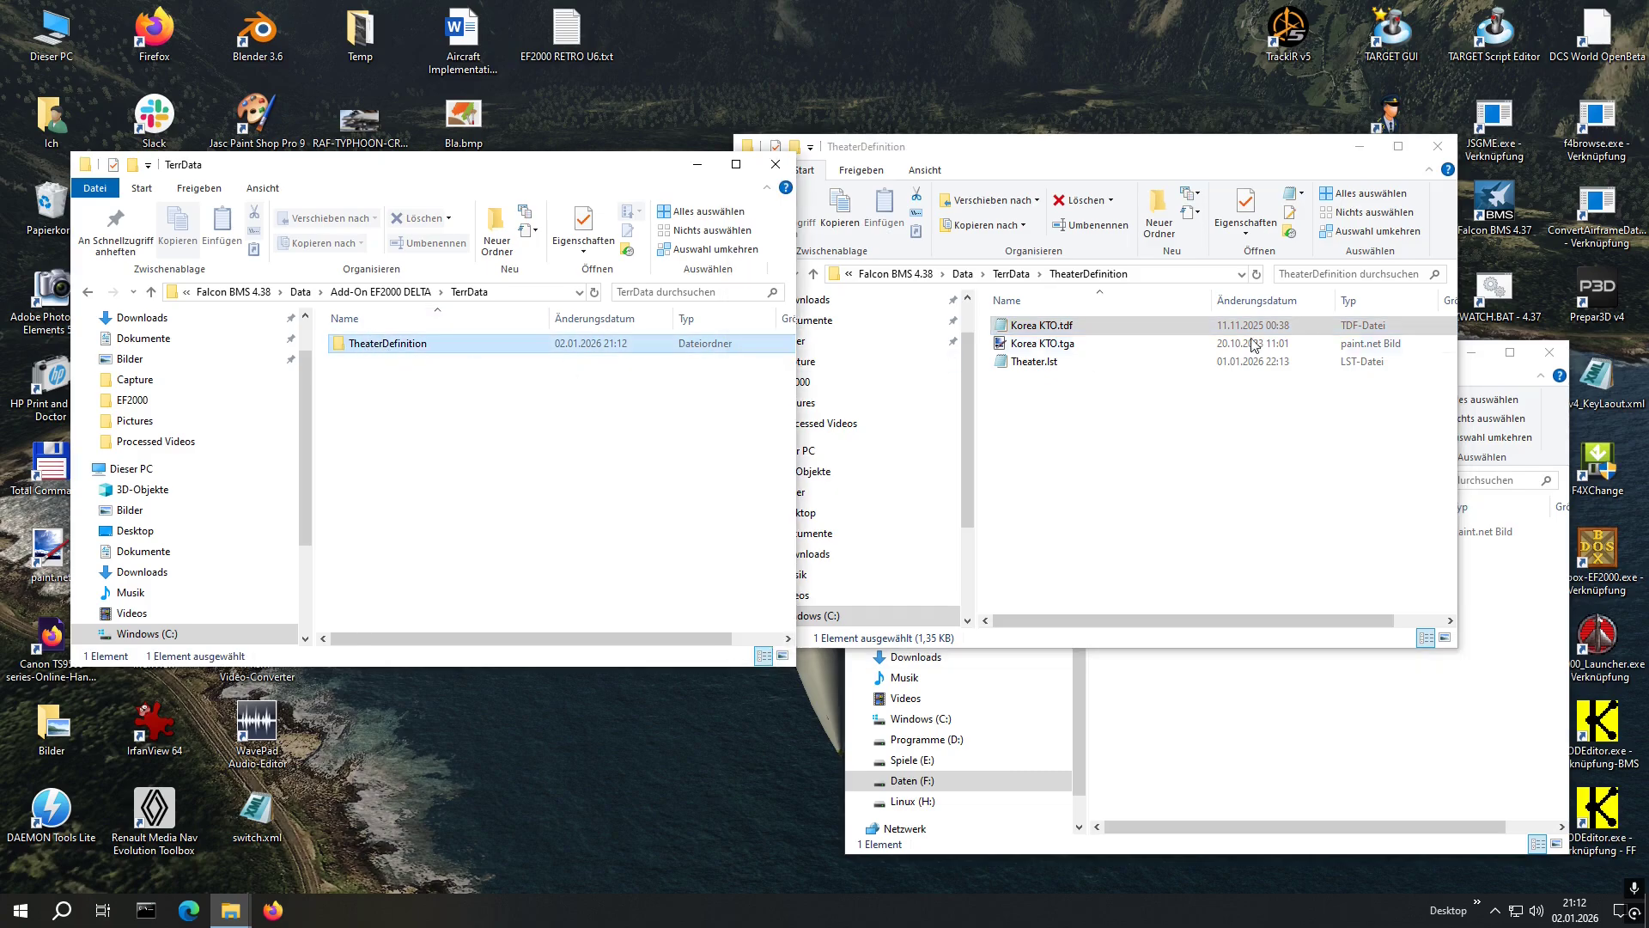
click(1230, 404)
click(1044, 327)
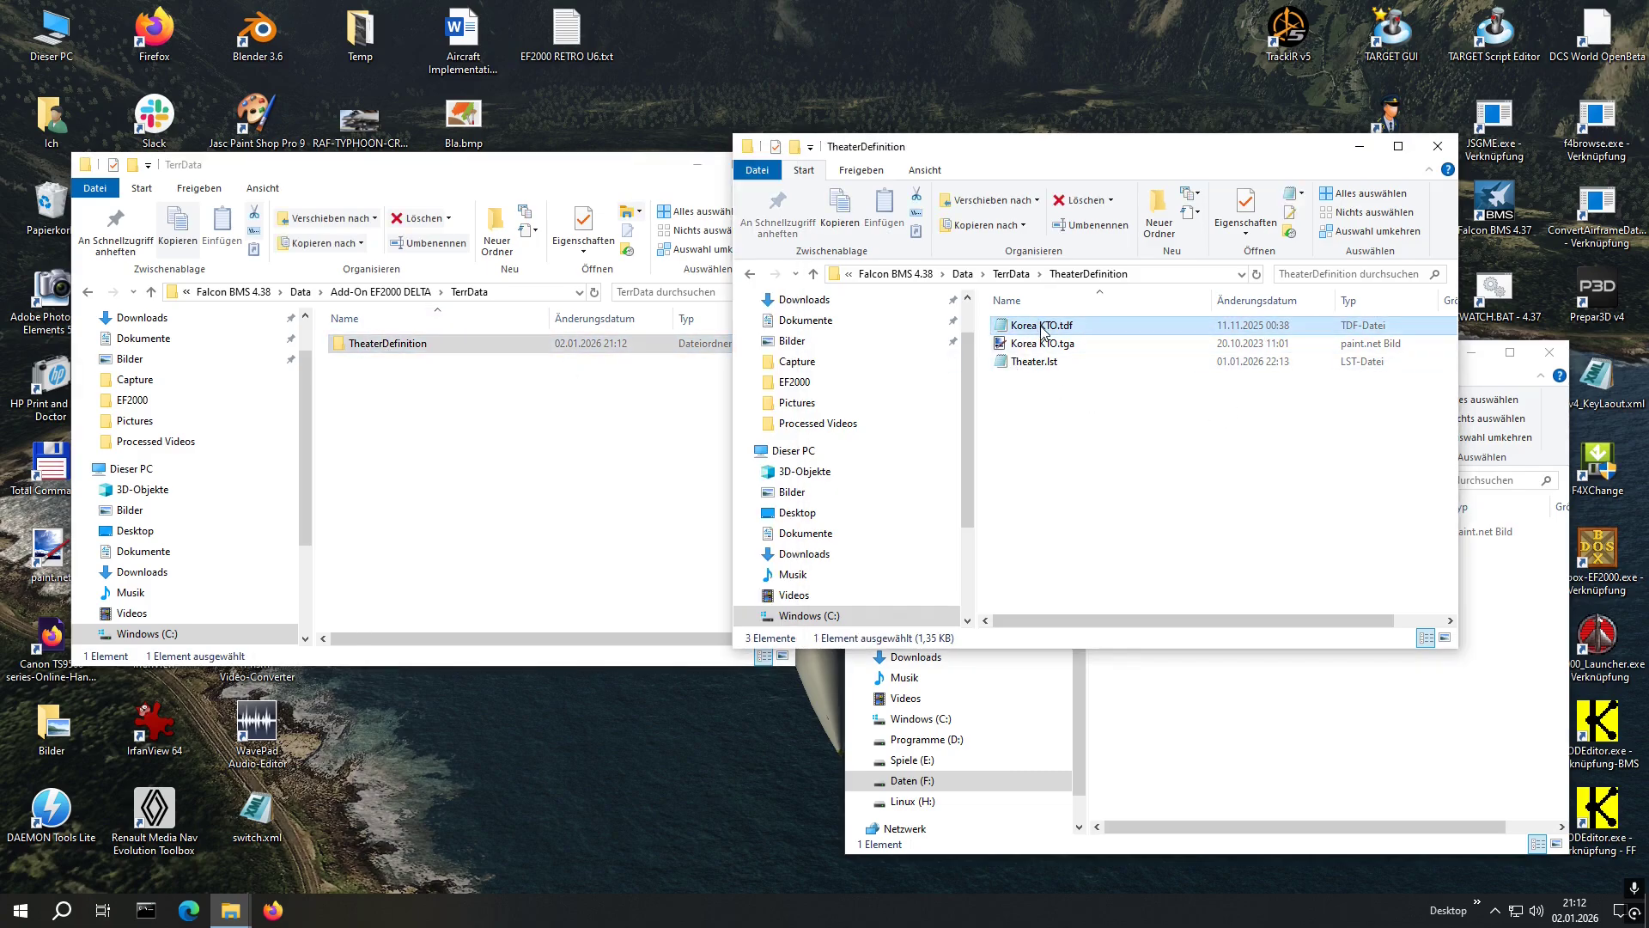
drag(1044, 329, 367, 343)
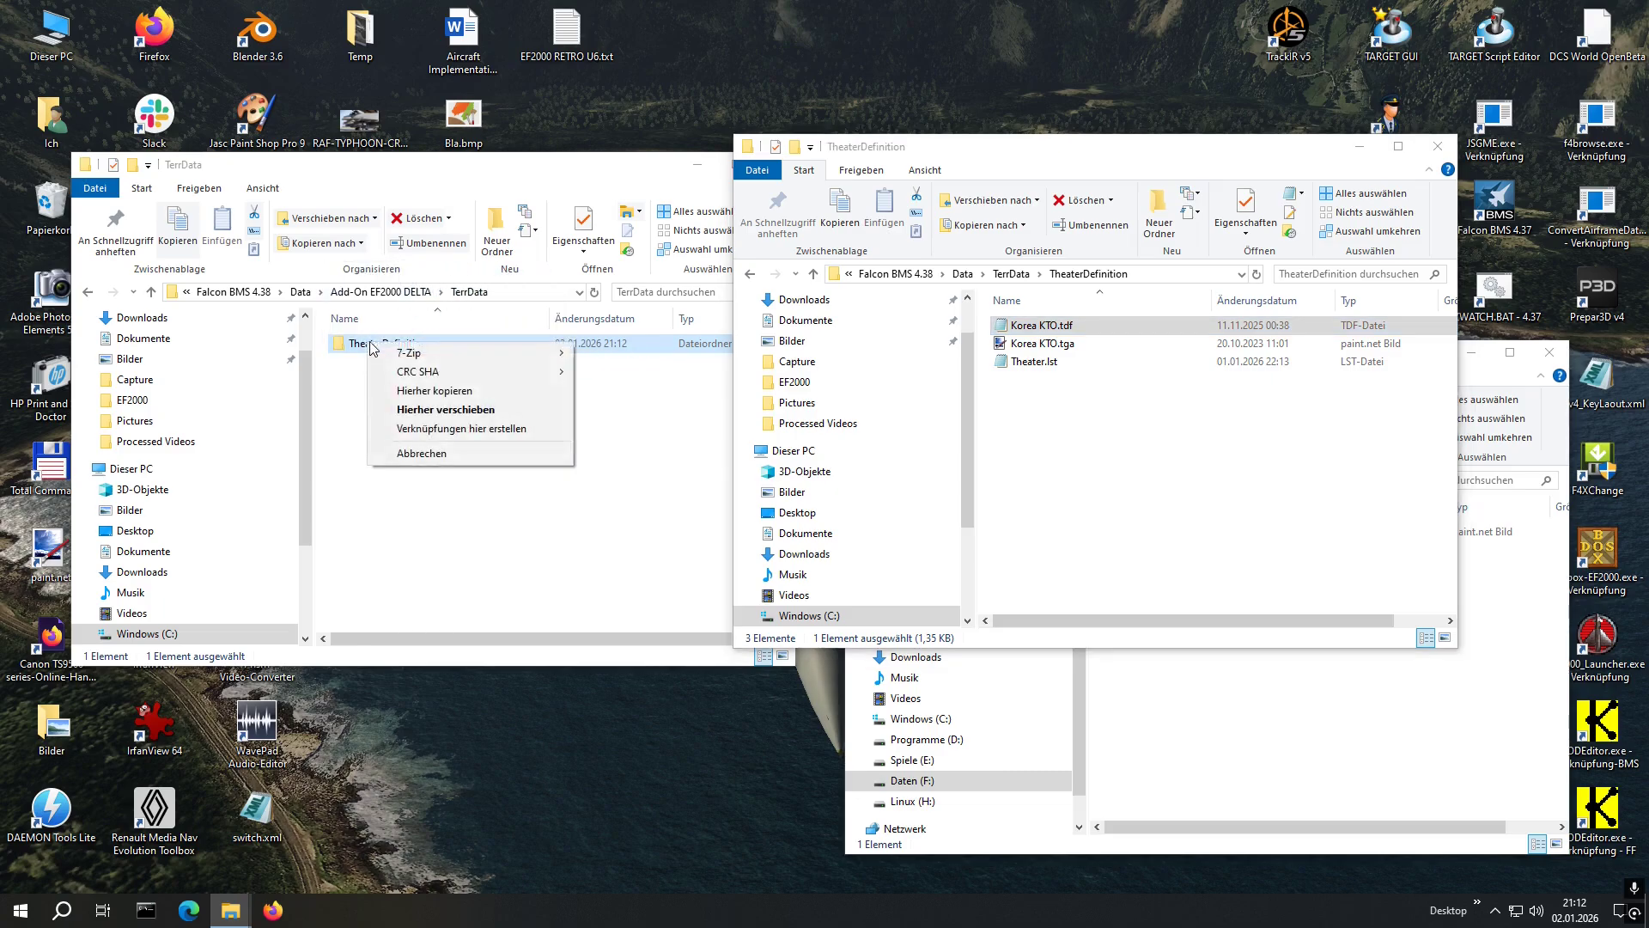
click(415, 391)
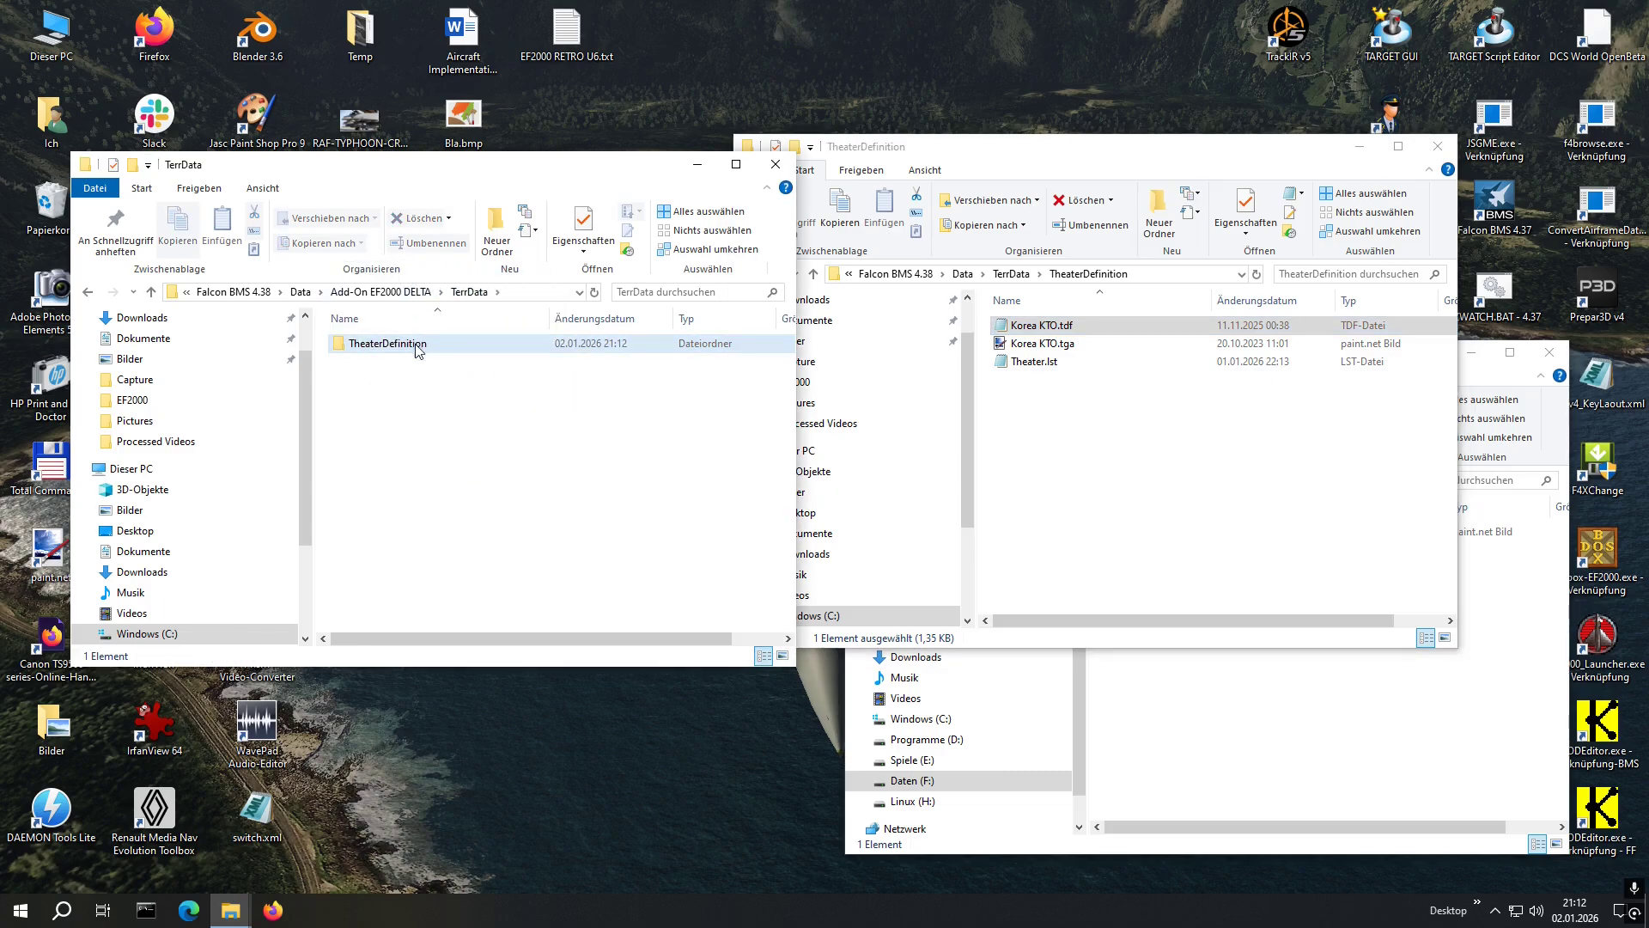
Open the add-on's copy of Korea KTO.tdf in a maximized text editor and set the theater name to "EF2000 DELTA"
double_click(416, 346)
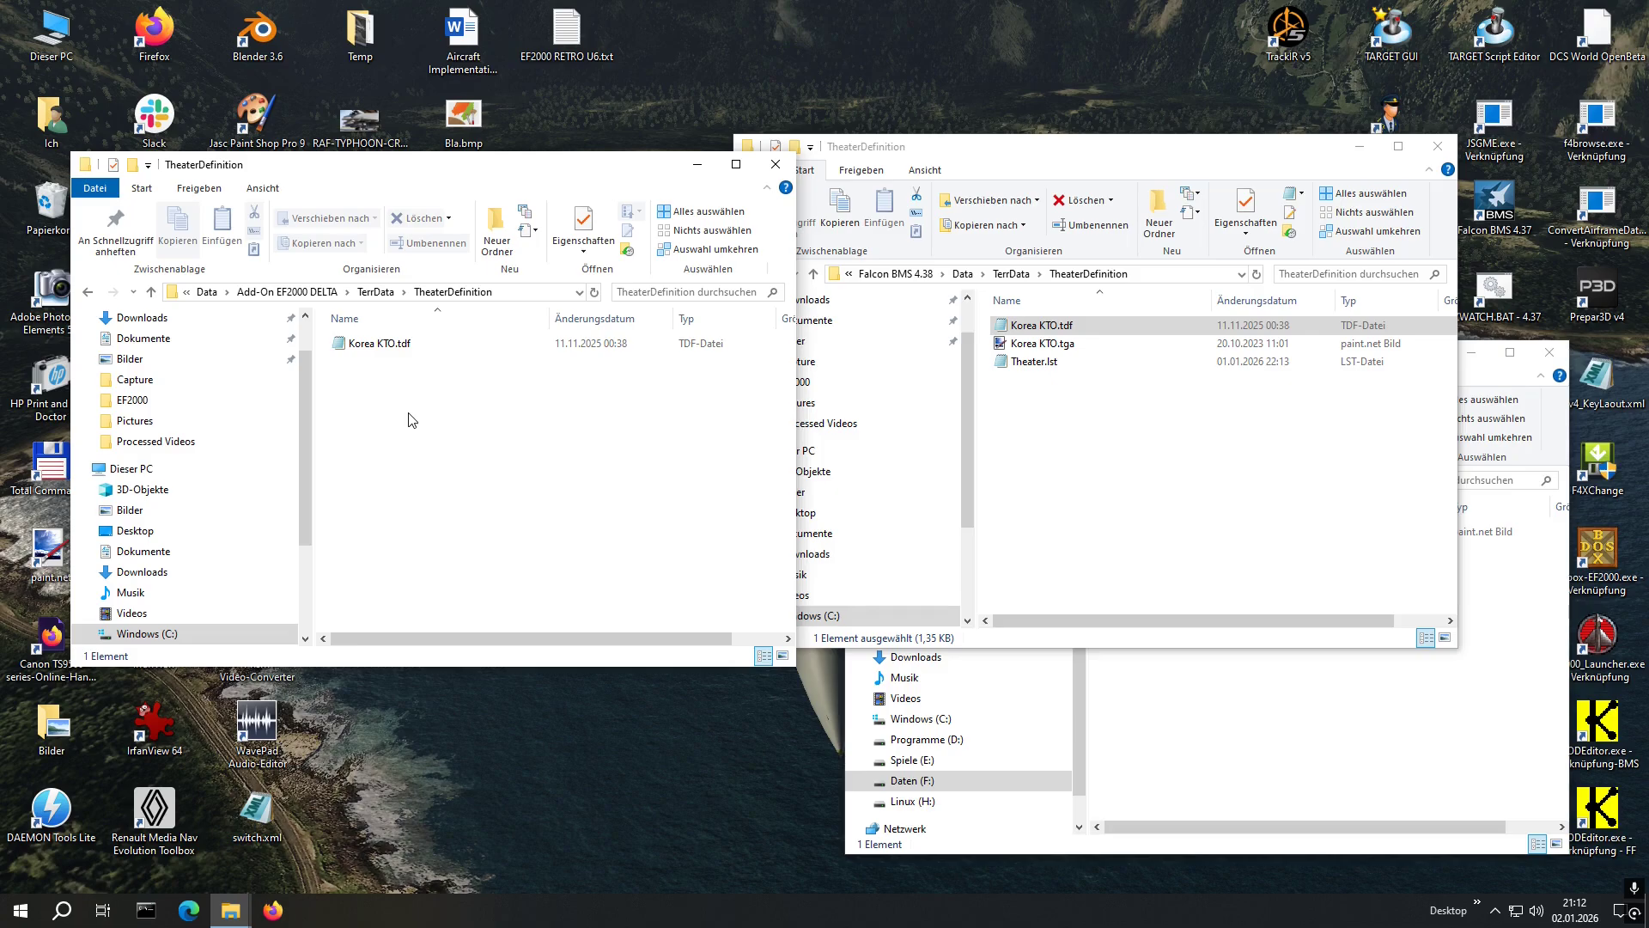
double_click(395, 348)
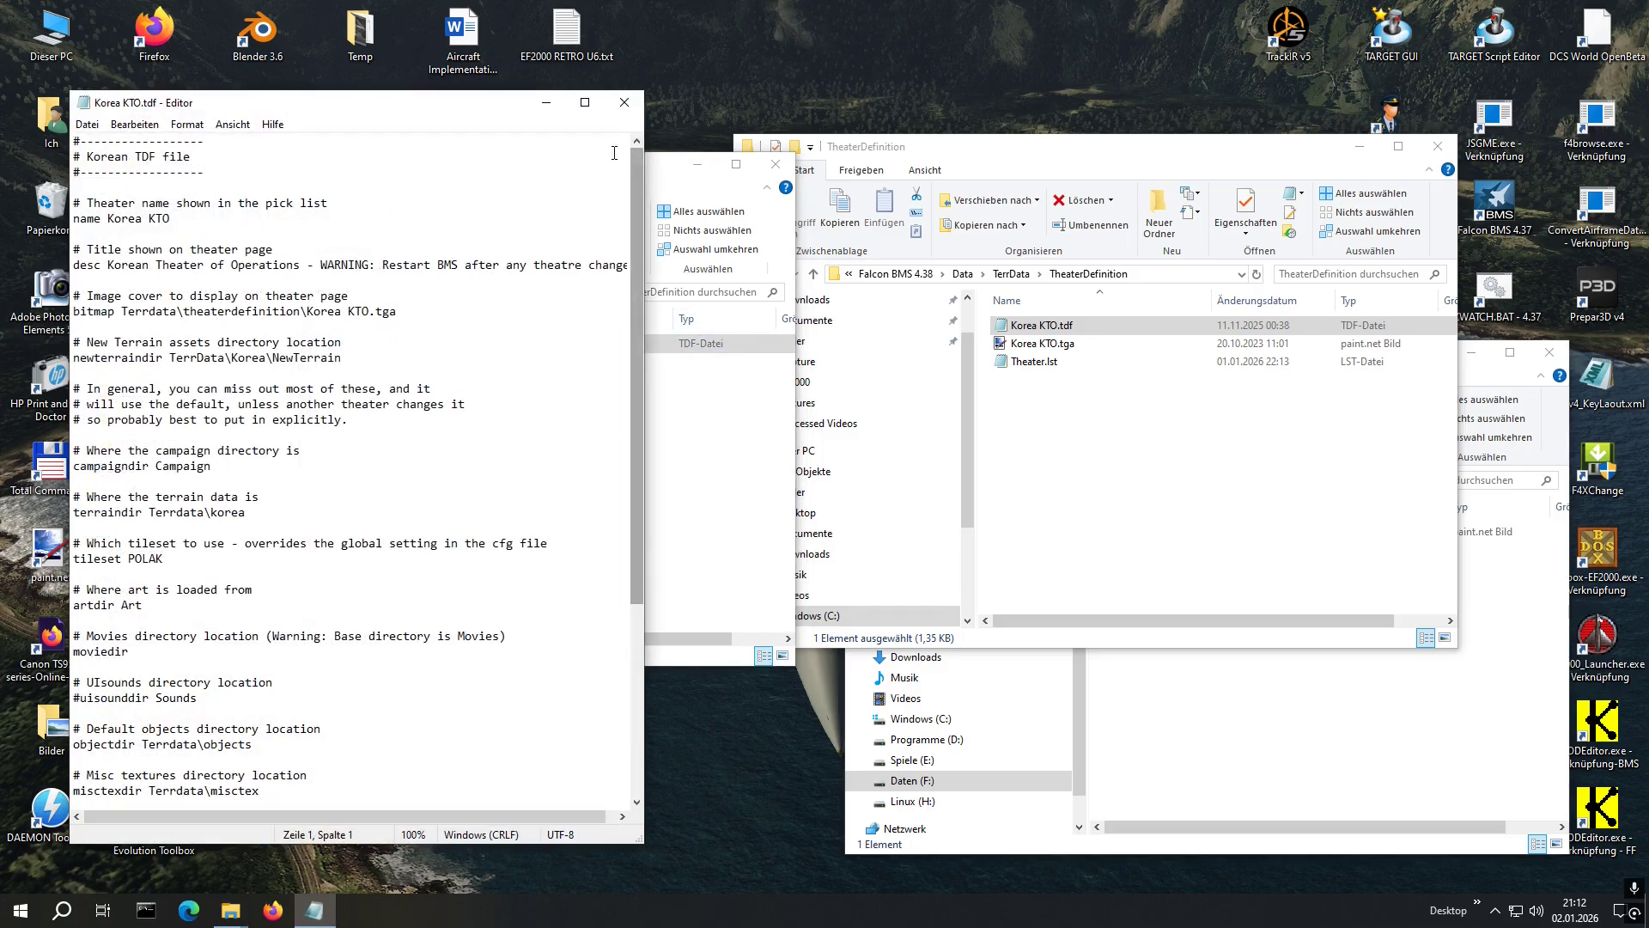
click(584, 104)
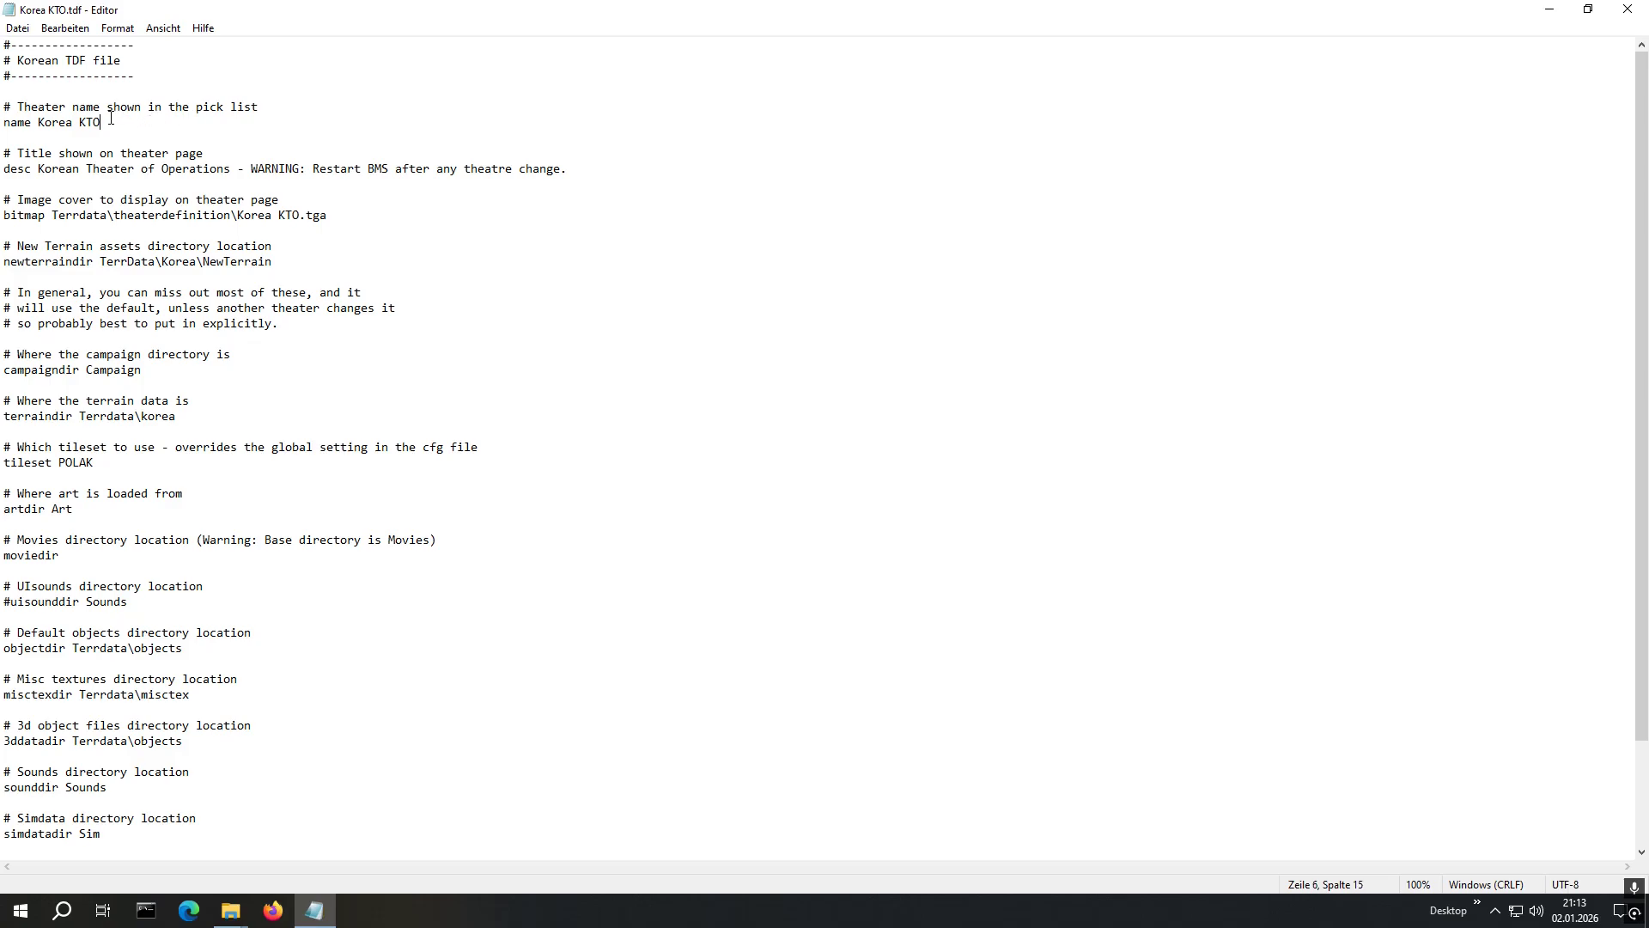
drag(107, 120, 89, 112)
click(115, 126)
drag(96, 123, 38, 127)
text(EF2000 DELTA)
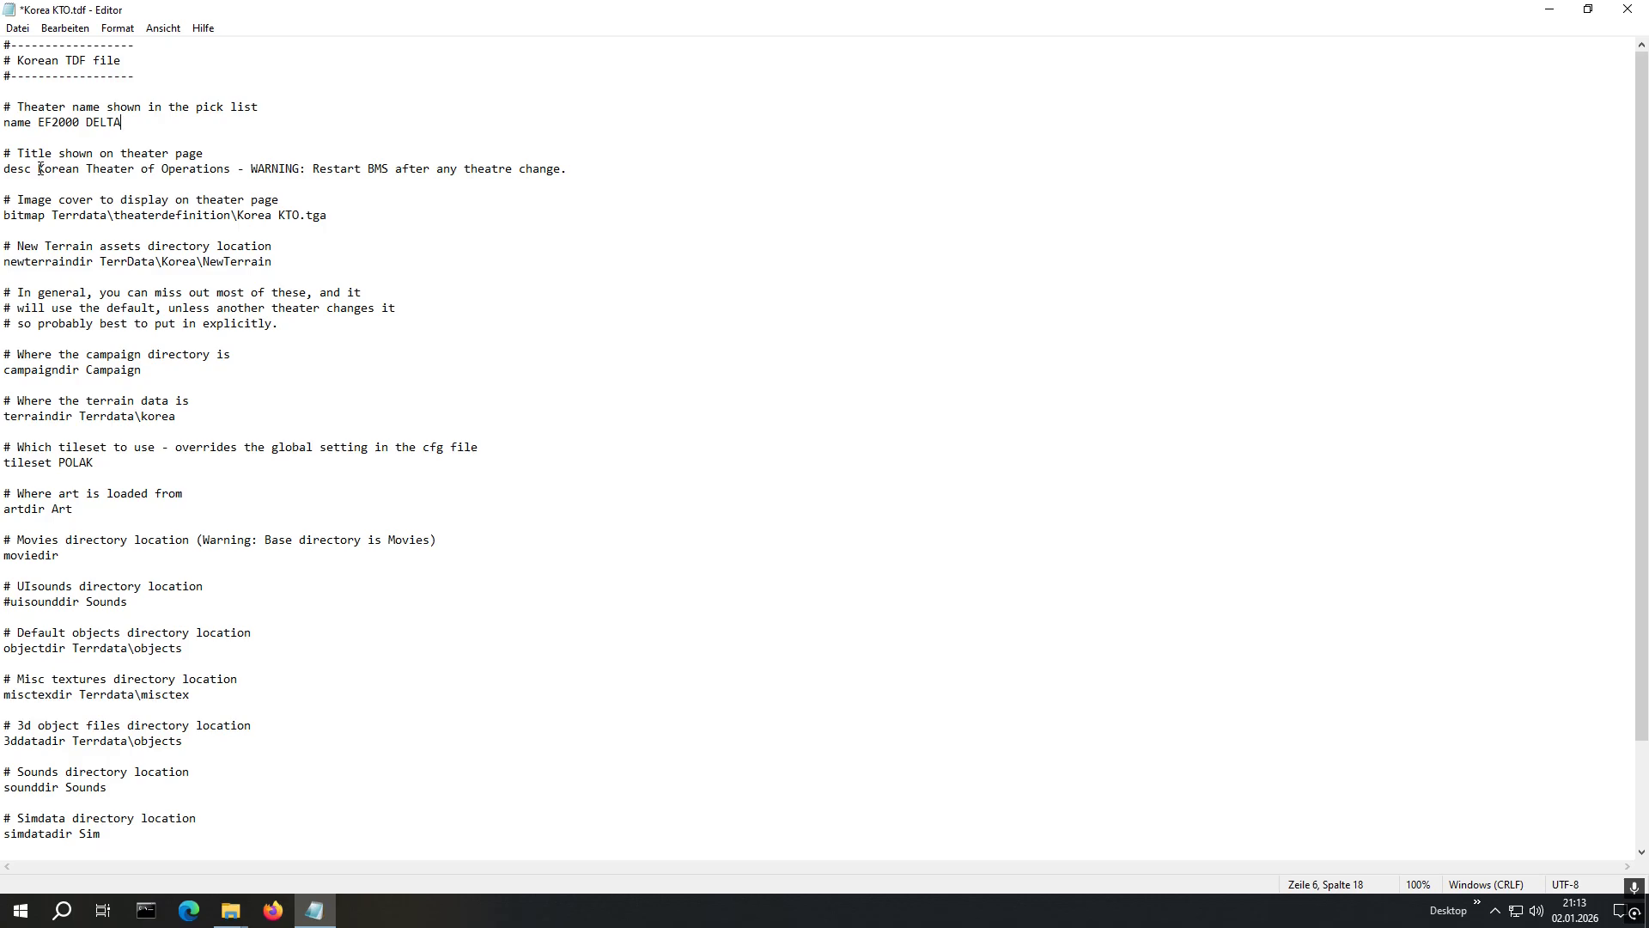
Set the theater description to "EF2000 DELTA v1.00 for BMS KTO 4.38.1.1", keeping the blank line below it
drag(39, 168, 579, 178)
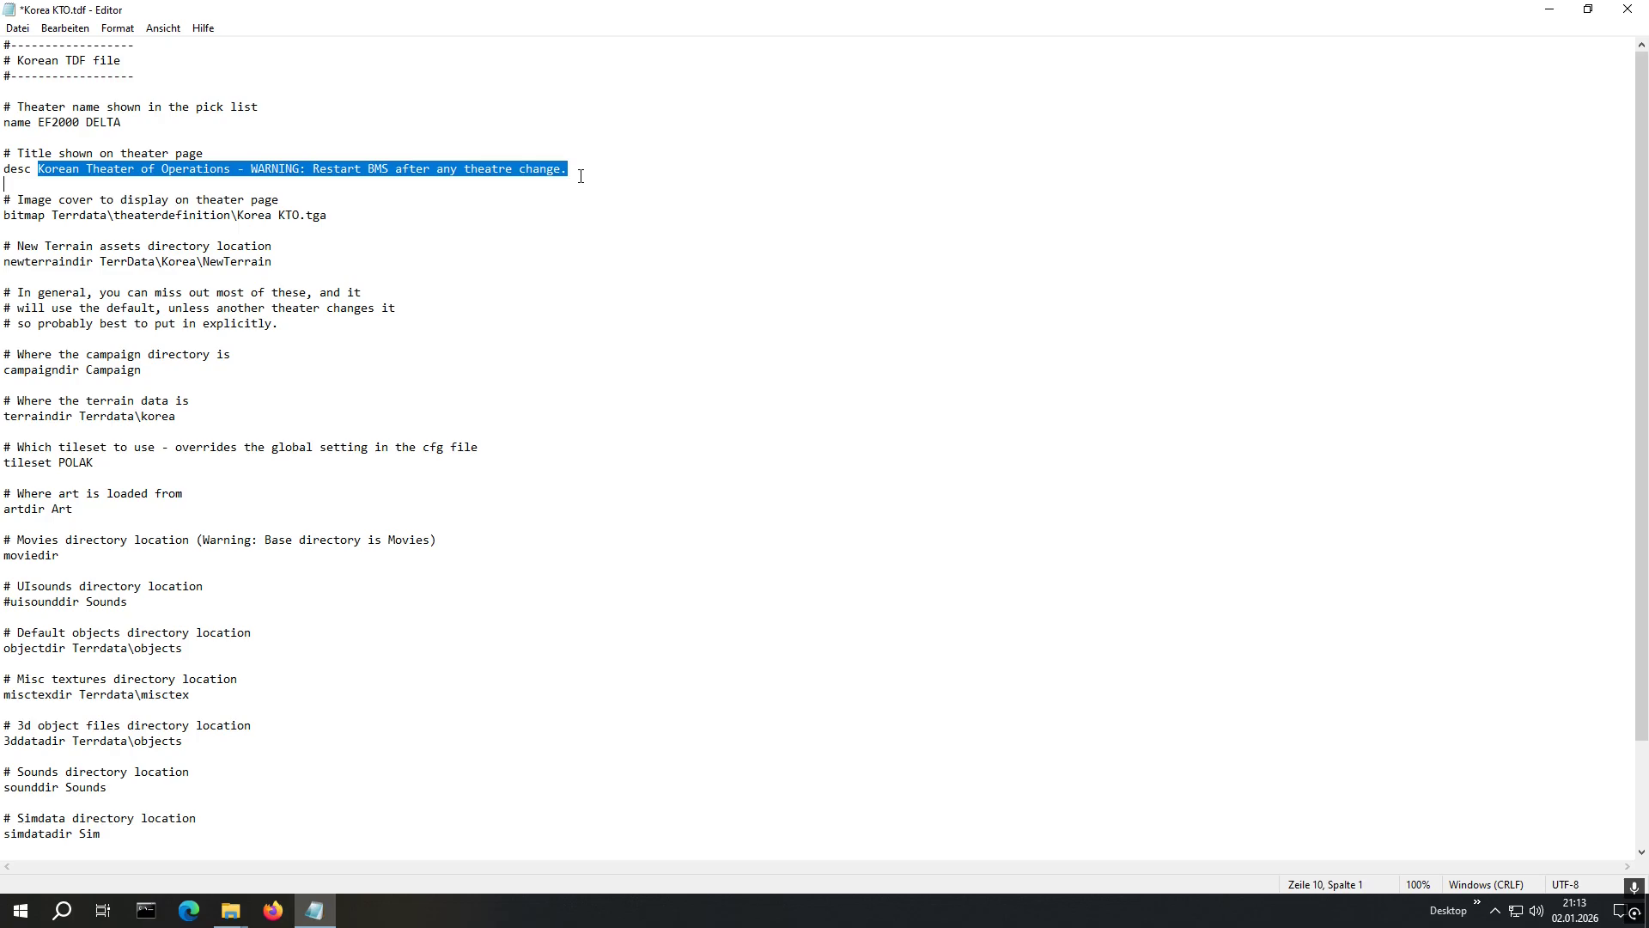
text(EF2000)
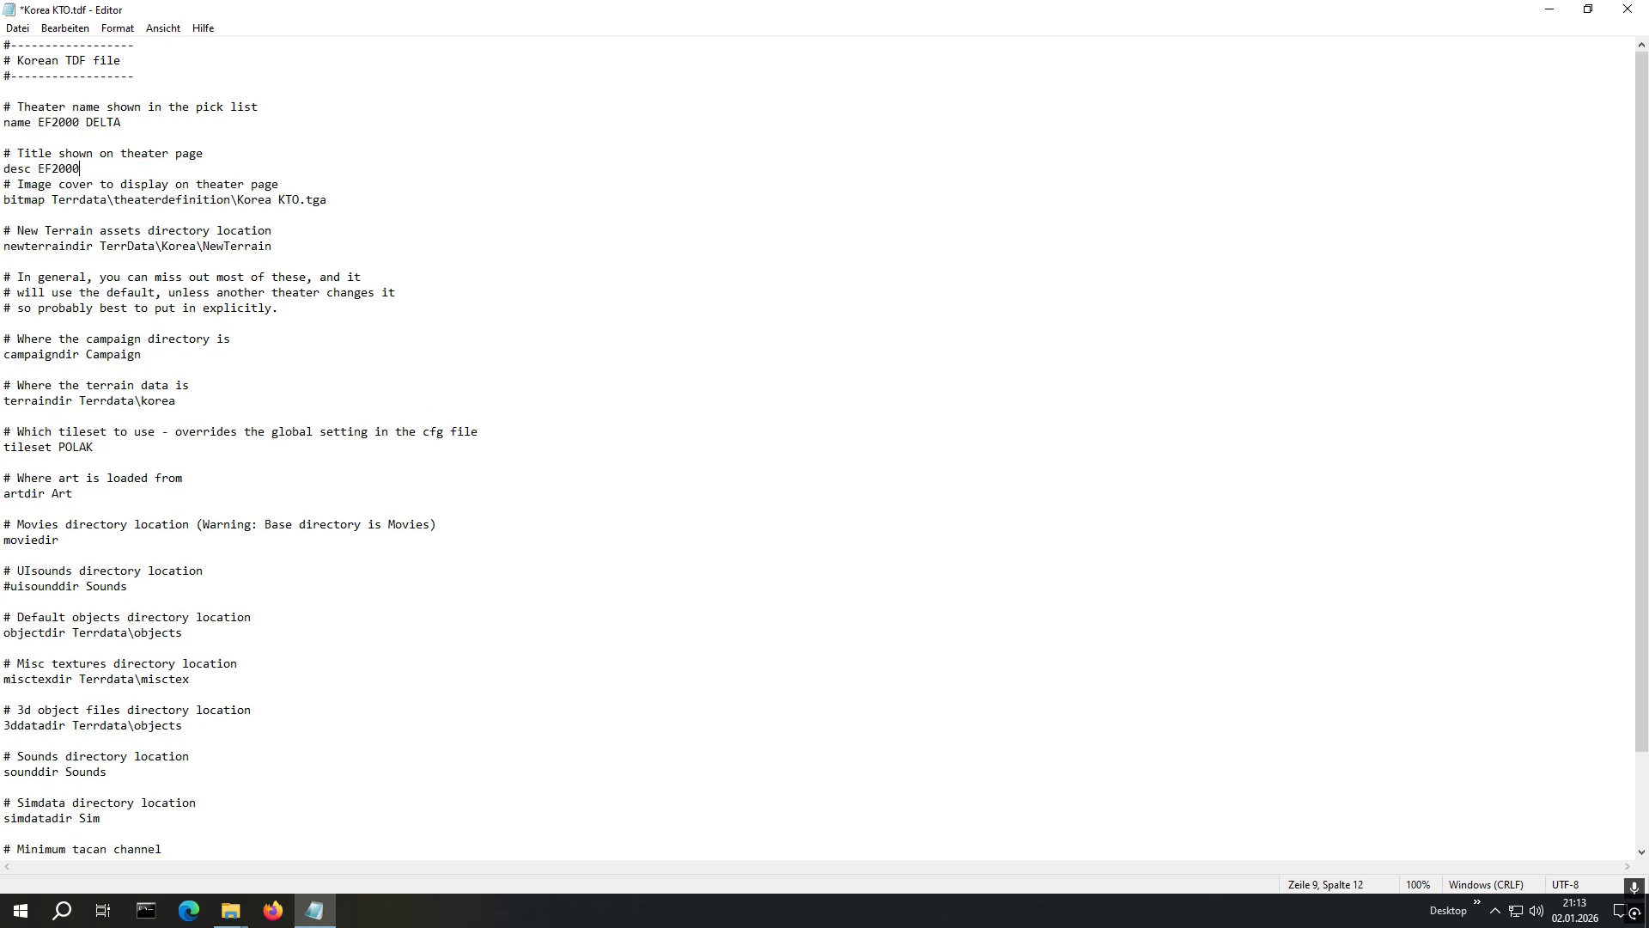
text( DELTA v1.00 for BMS KTO 4.38.1.1)
key(Return)
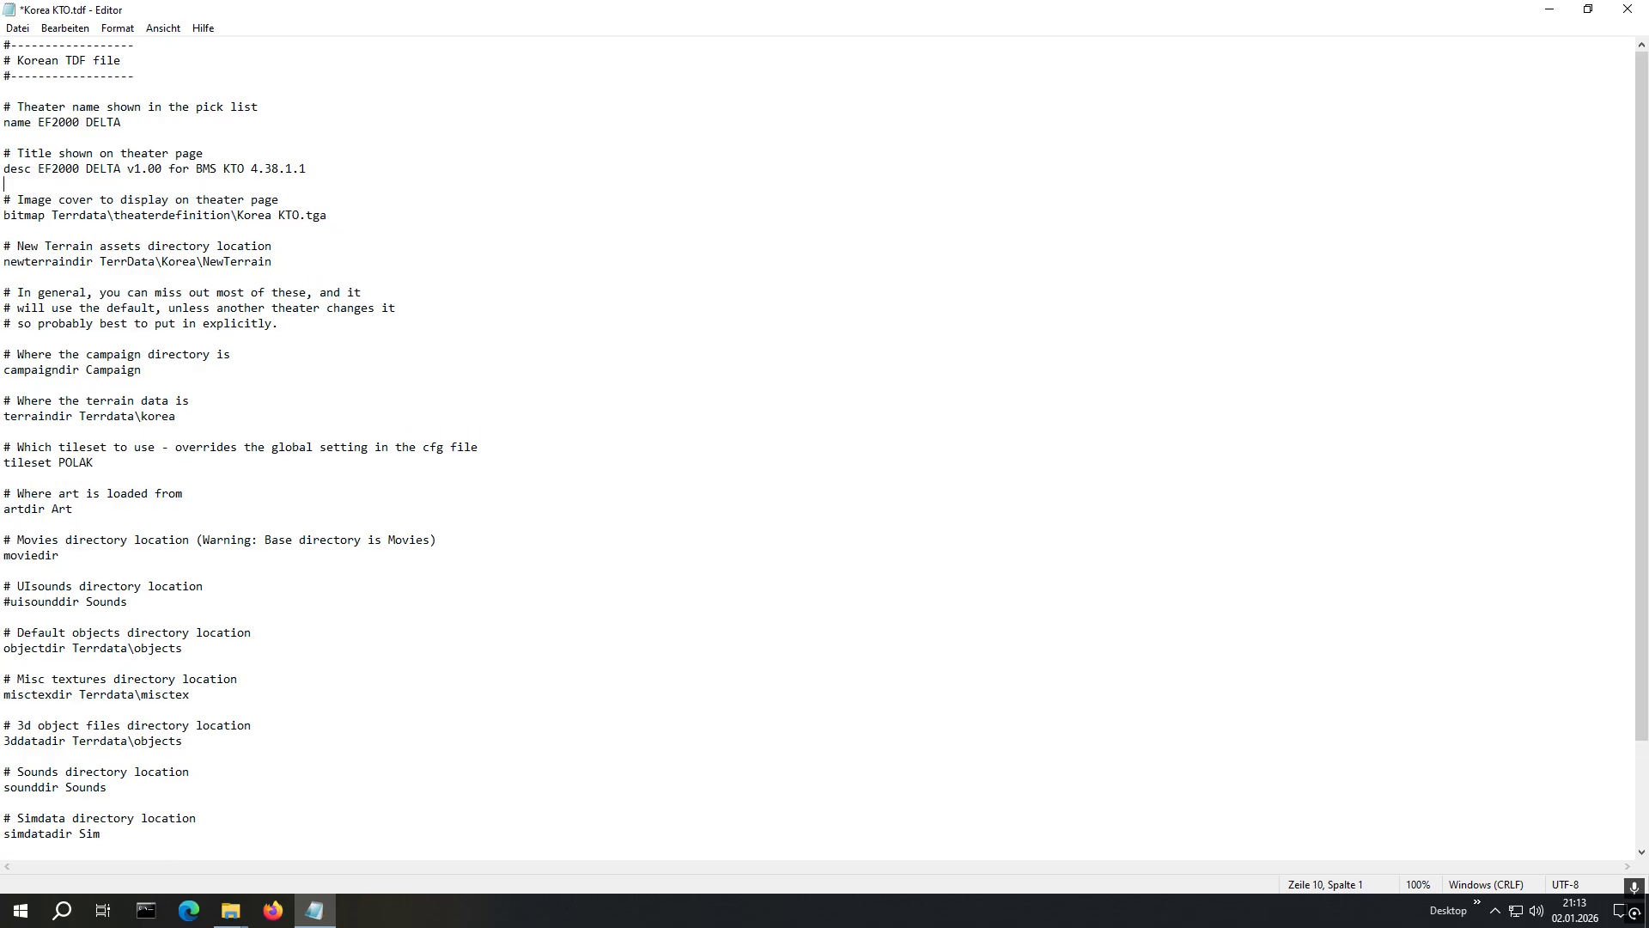
key(Down)
key(Down)
Copy EF2000.tga from the EF2000 DELTA releases folder into the add-on's TheaterDefinition folder
click(1556, 13)
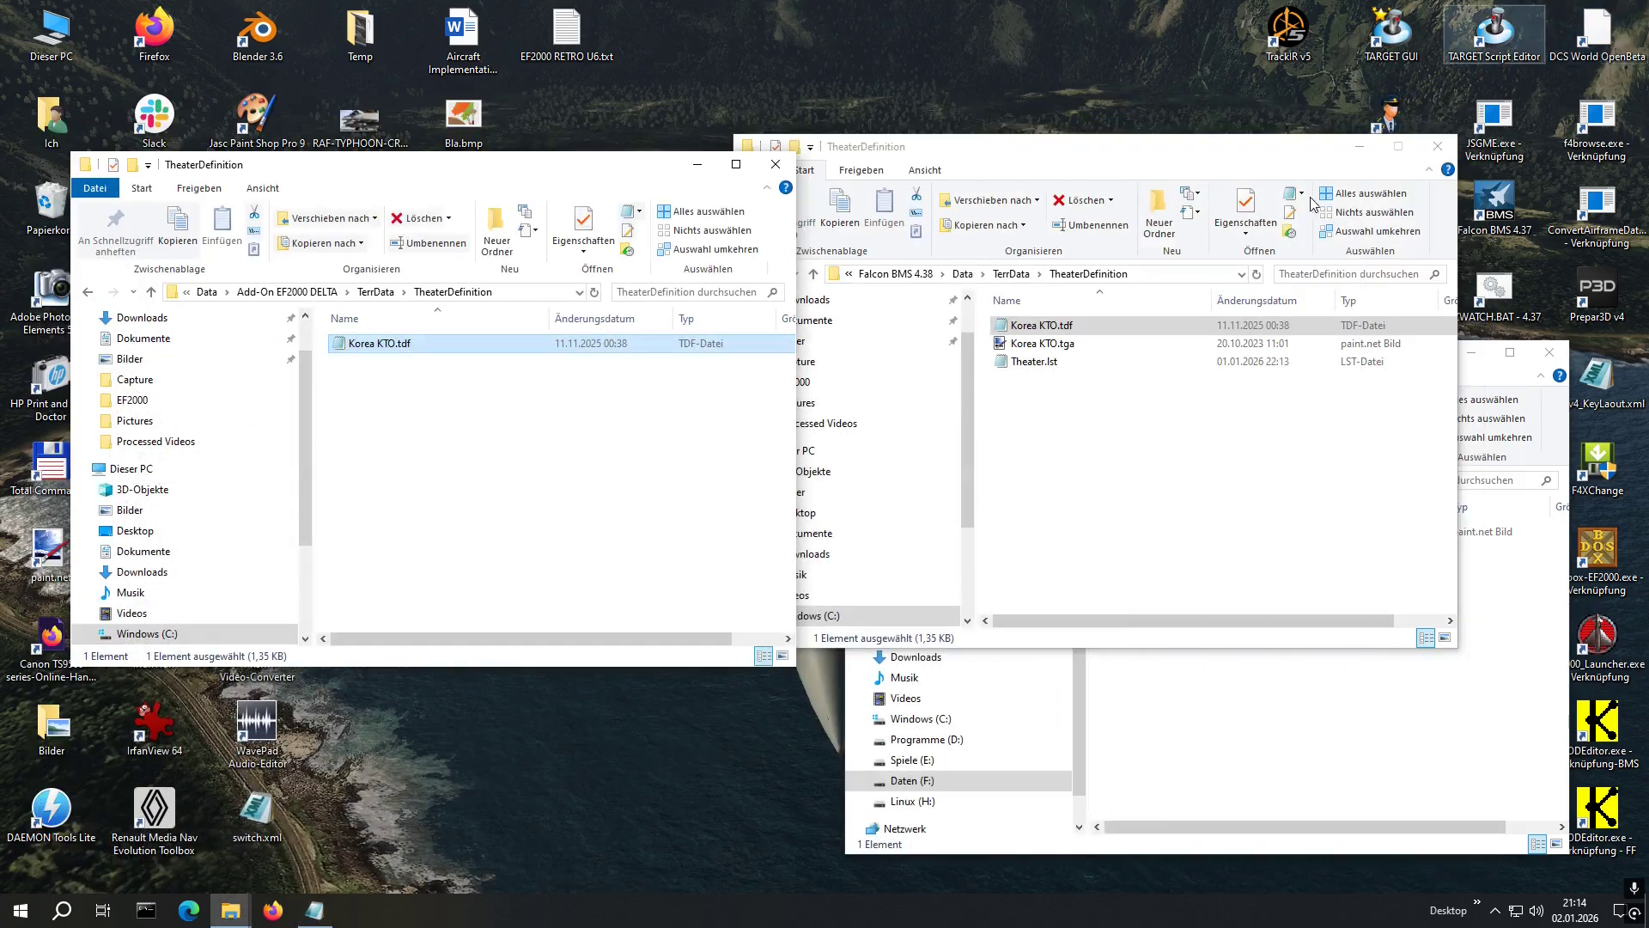
click(1047, 345)
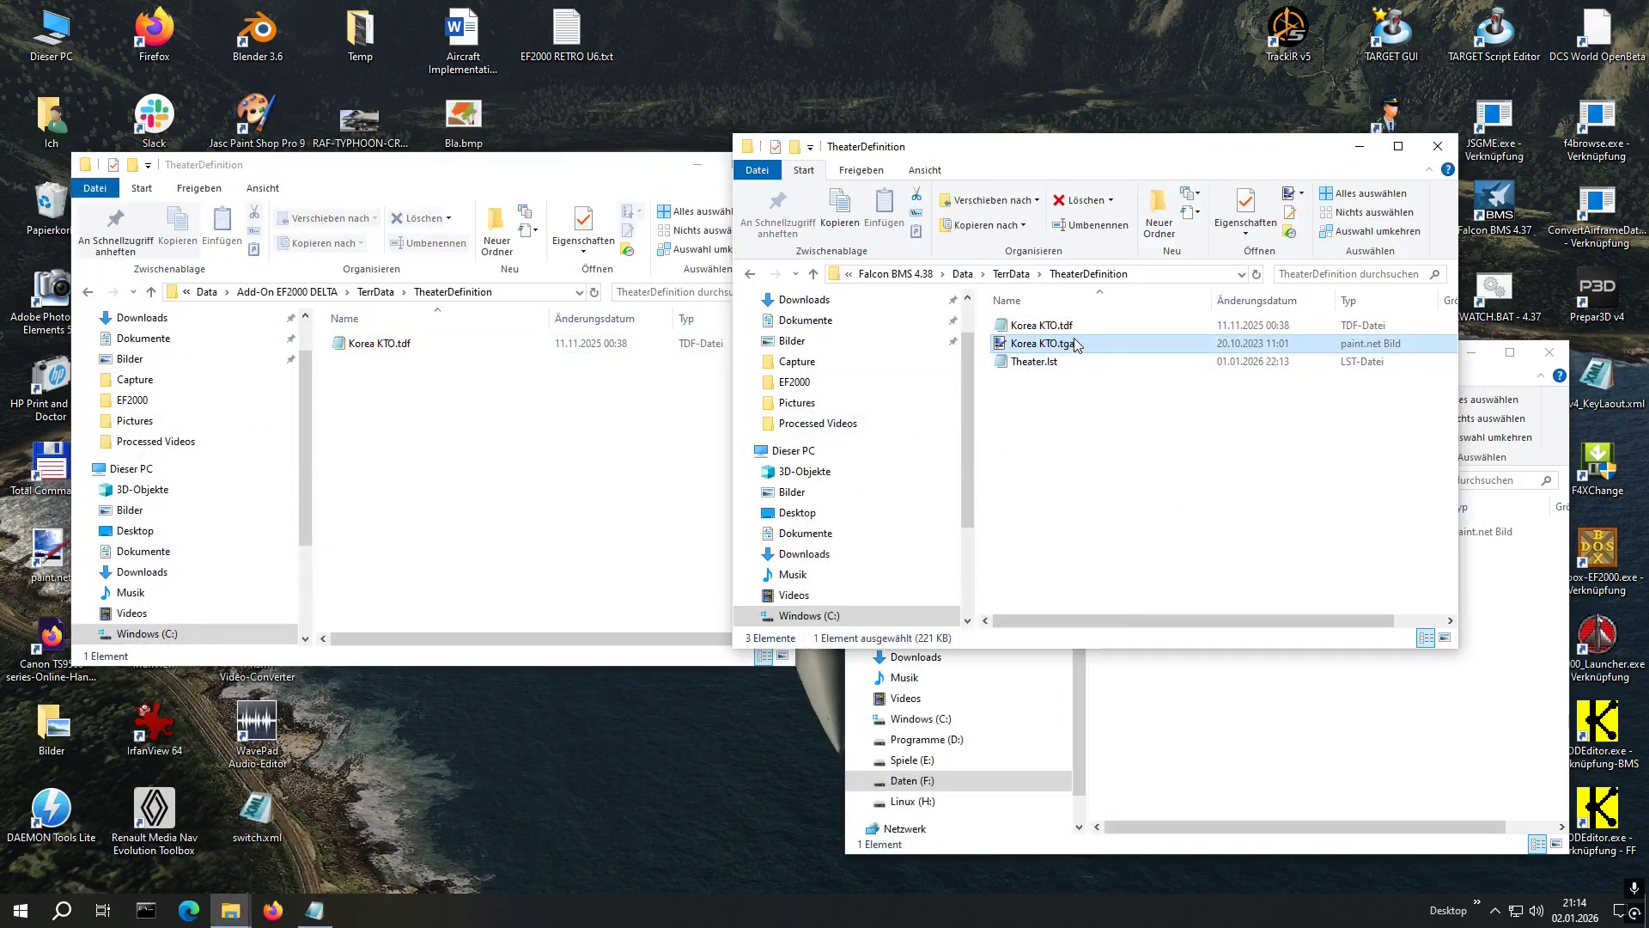
click(1250, 709)
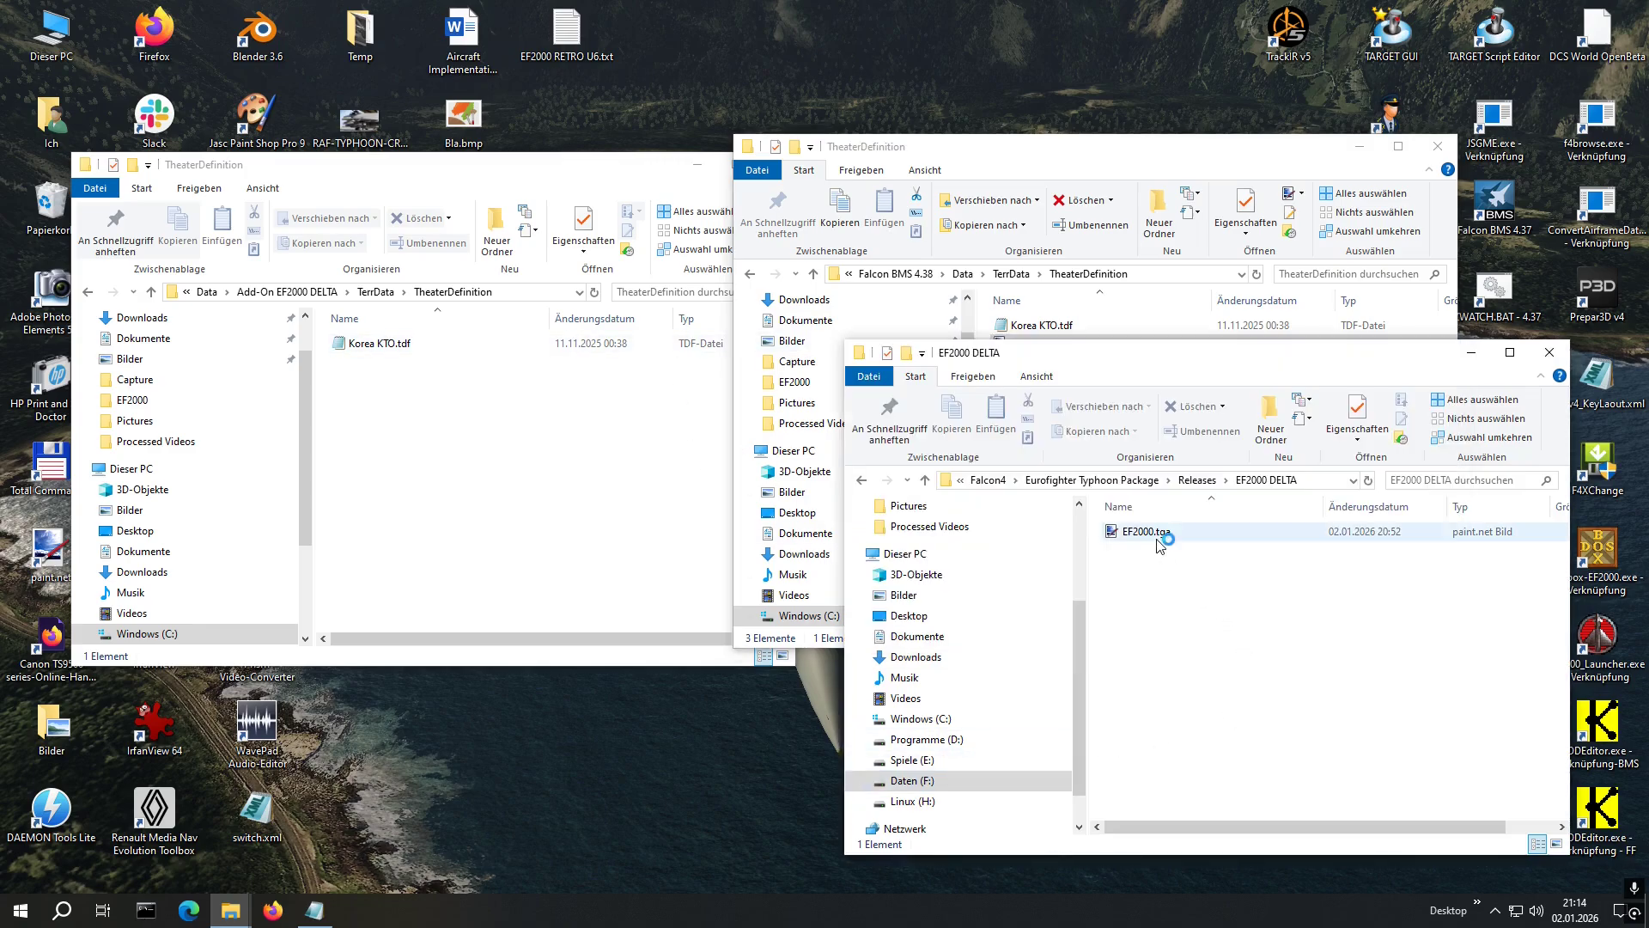
drag(1160, 534, 545, 479)
click(599, 541)
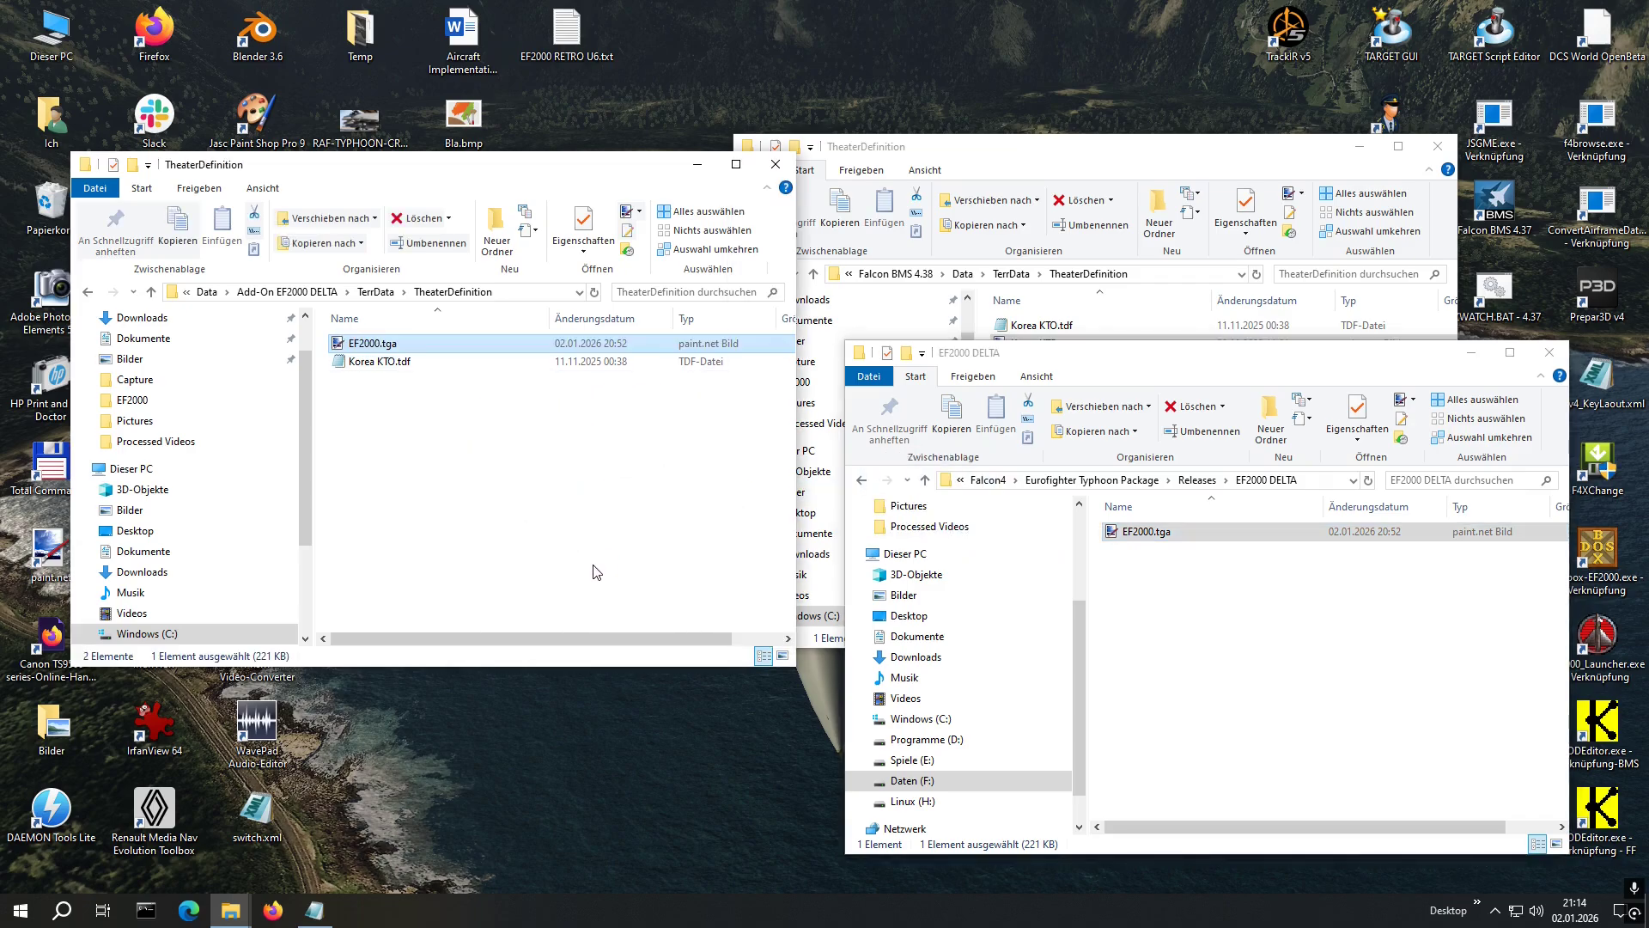
click(433, 431)
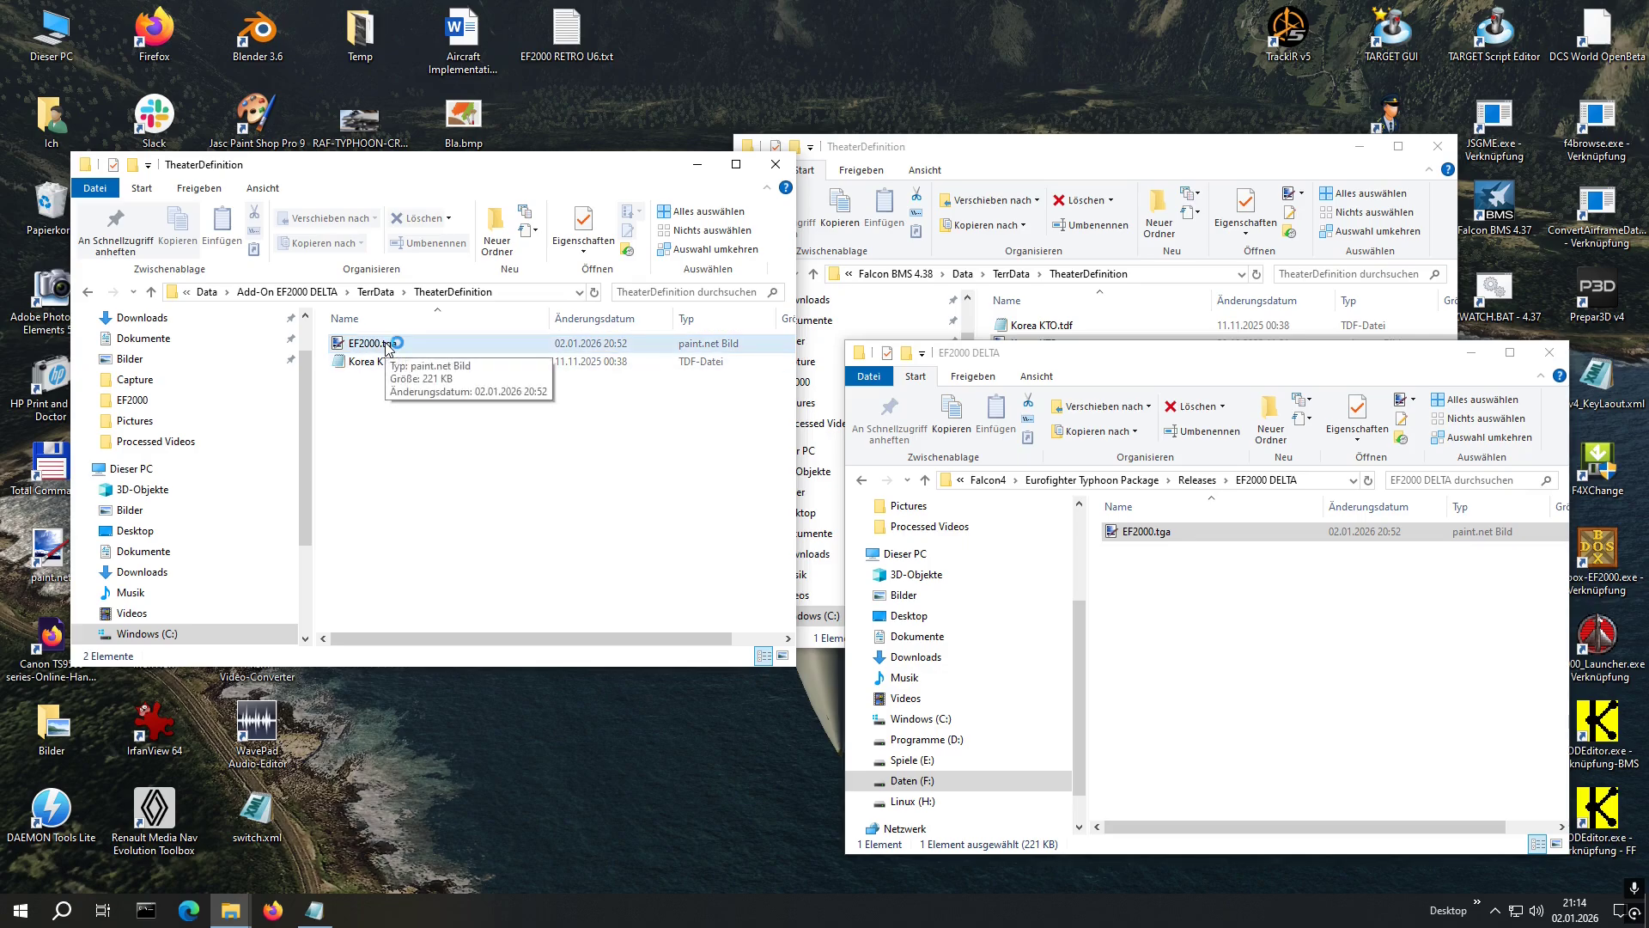
Inspect the original Korea KTO.tga cover image file in the Falcon BMS 4.38 TheaterDefinition folder
click(1172, 152)
click(1080, 454)
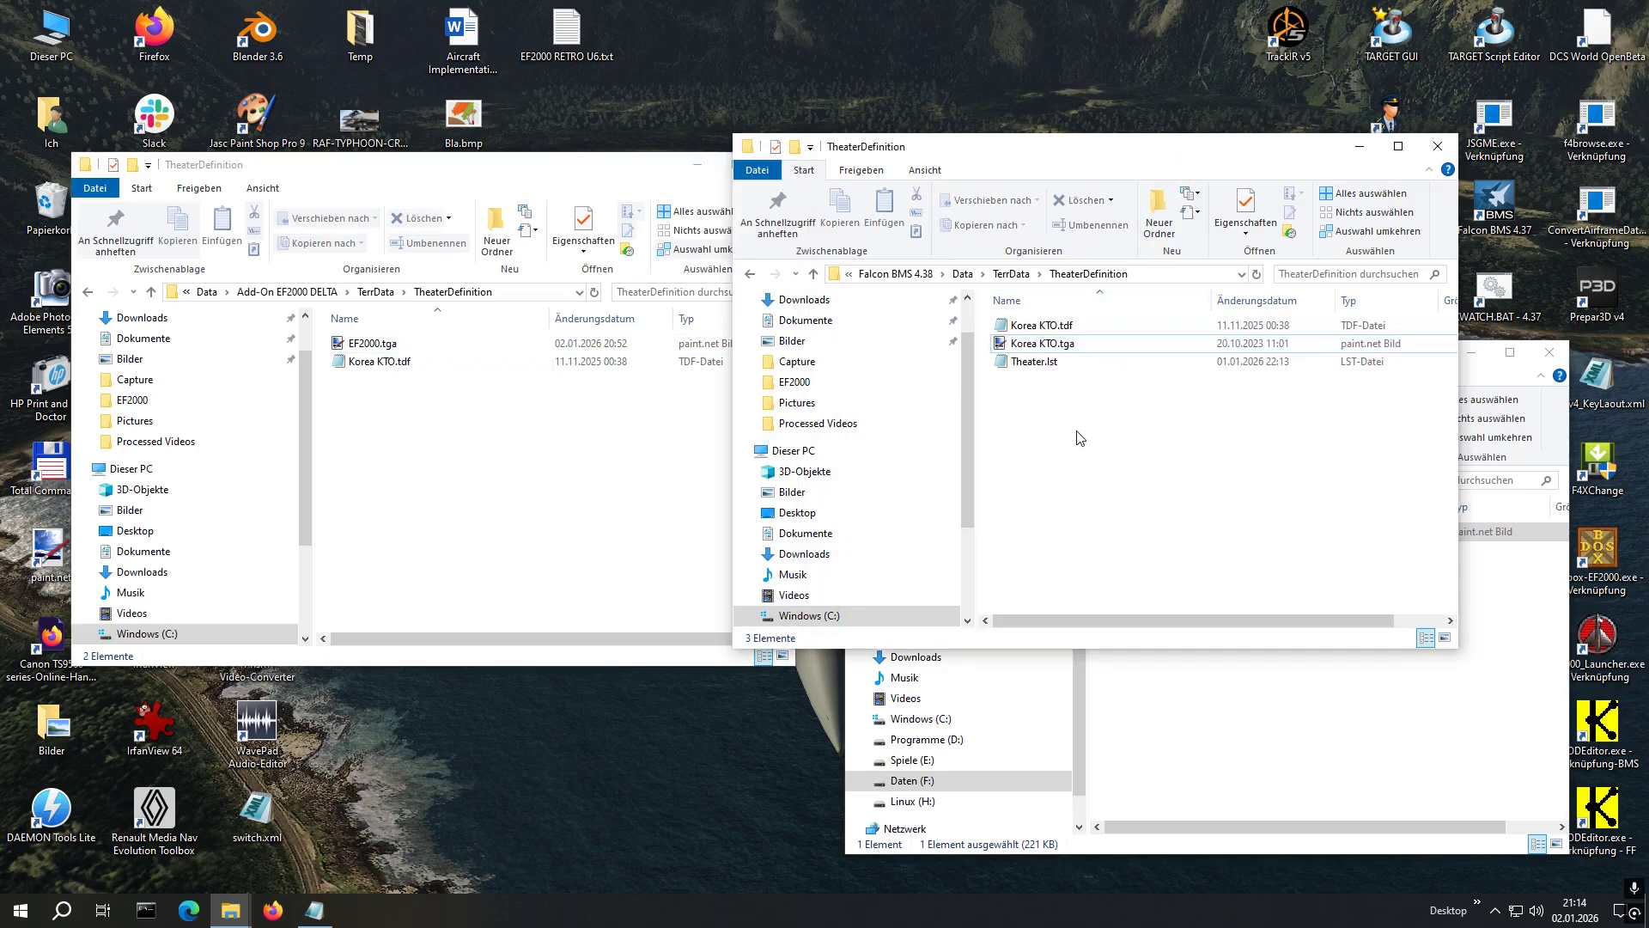
click(1053, 352)
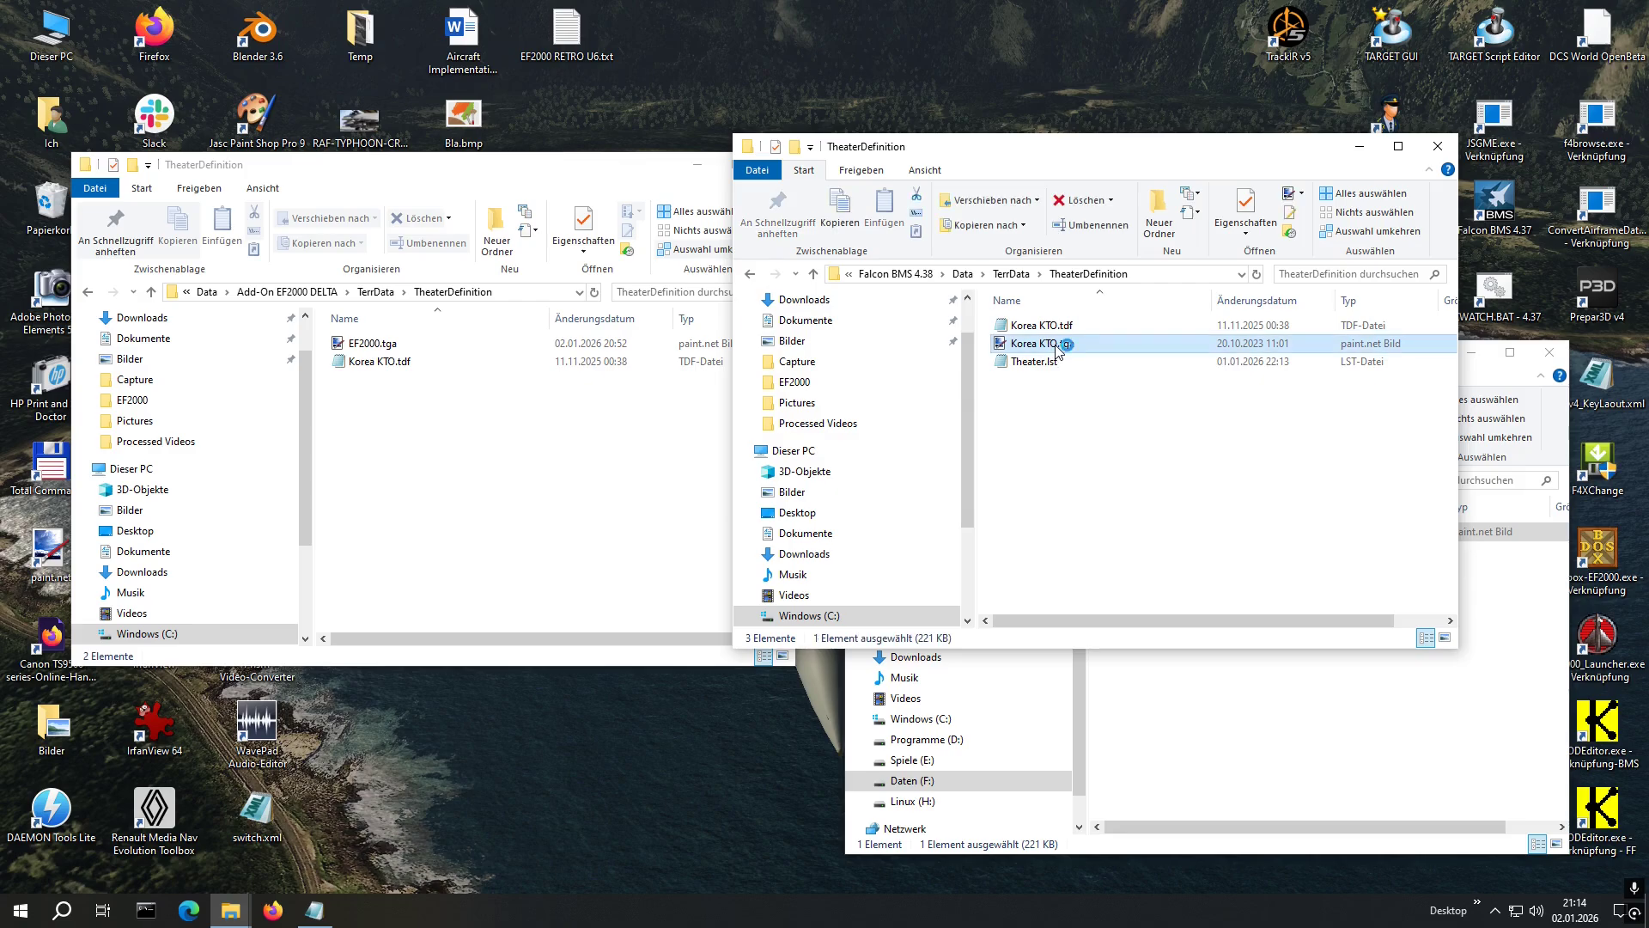
mouse_move(1058, 353)
click(1094, 449)
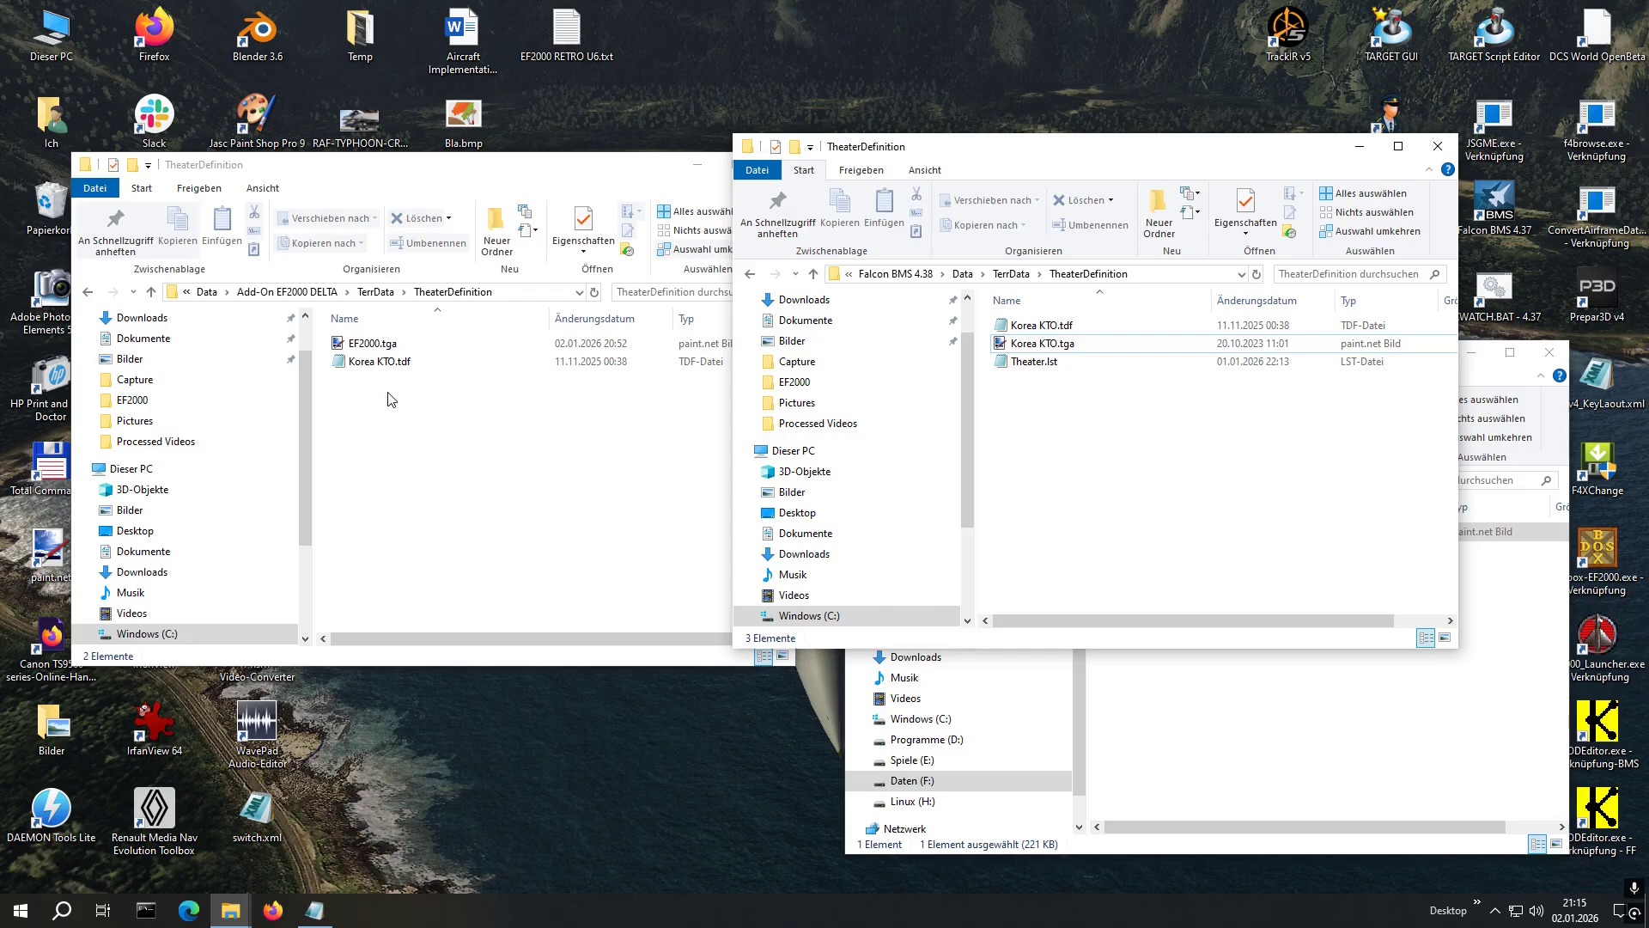
Set the bitmap path in the add-on's Korea KTO.tdf to "Add-On EF2000 DELTA\Terrdata\theaterdefinition\EF2000.tga", then save and close the file
click(318, 909)
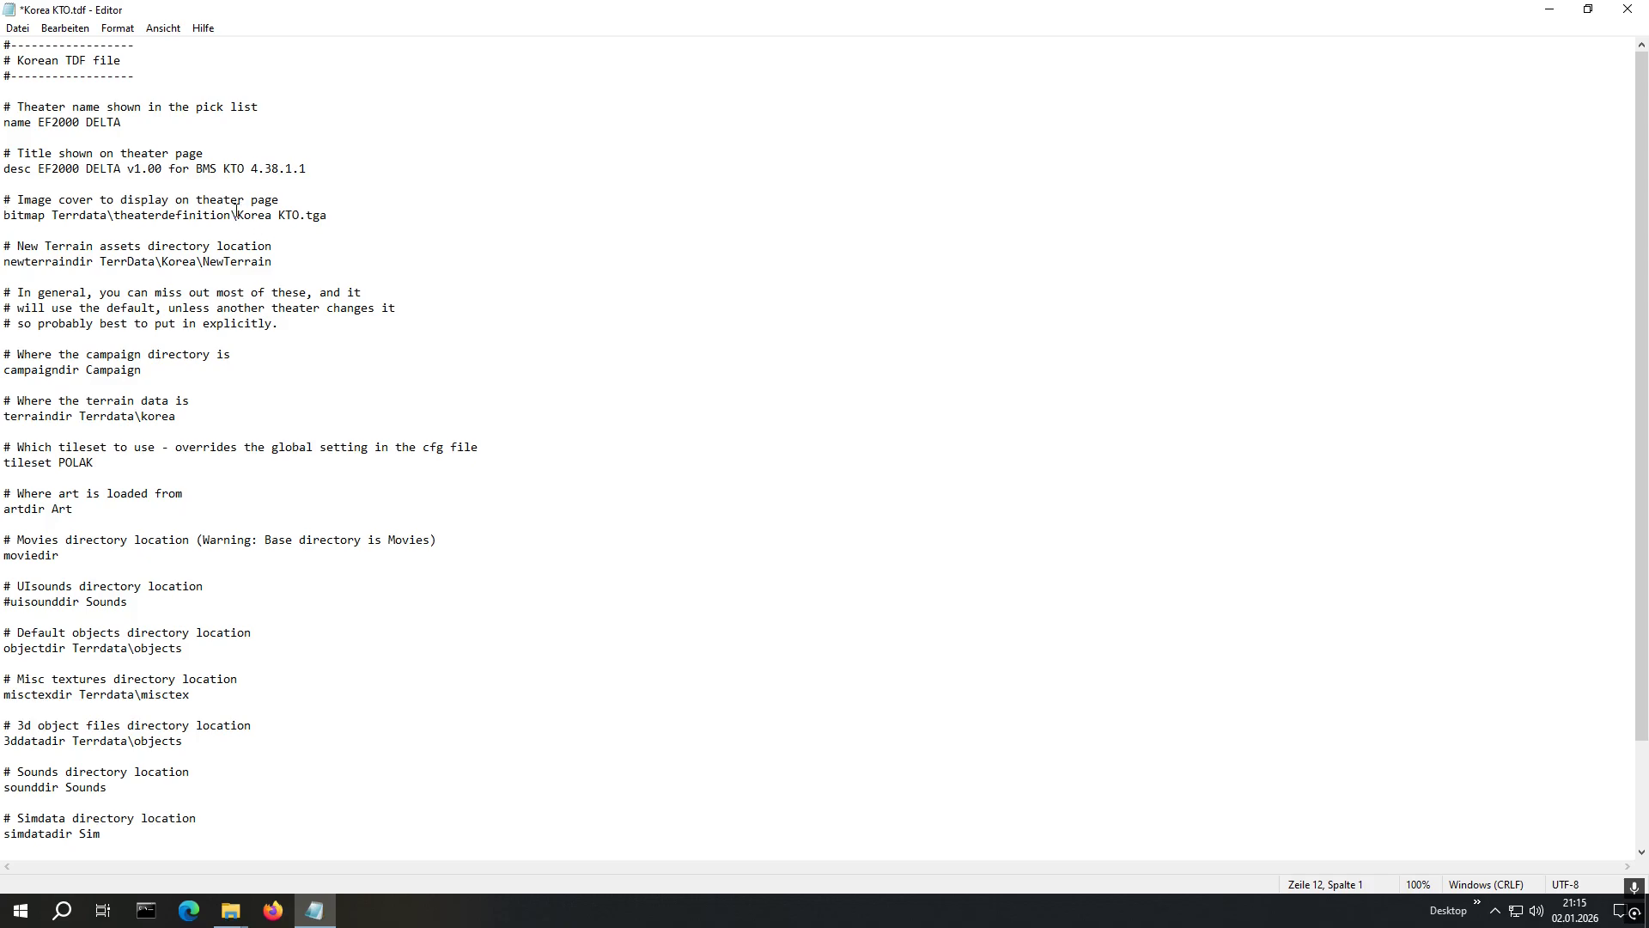
drag(237, 214, 299, 211)
text(EF2000)
key(Left)
key(Left)
text(\)
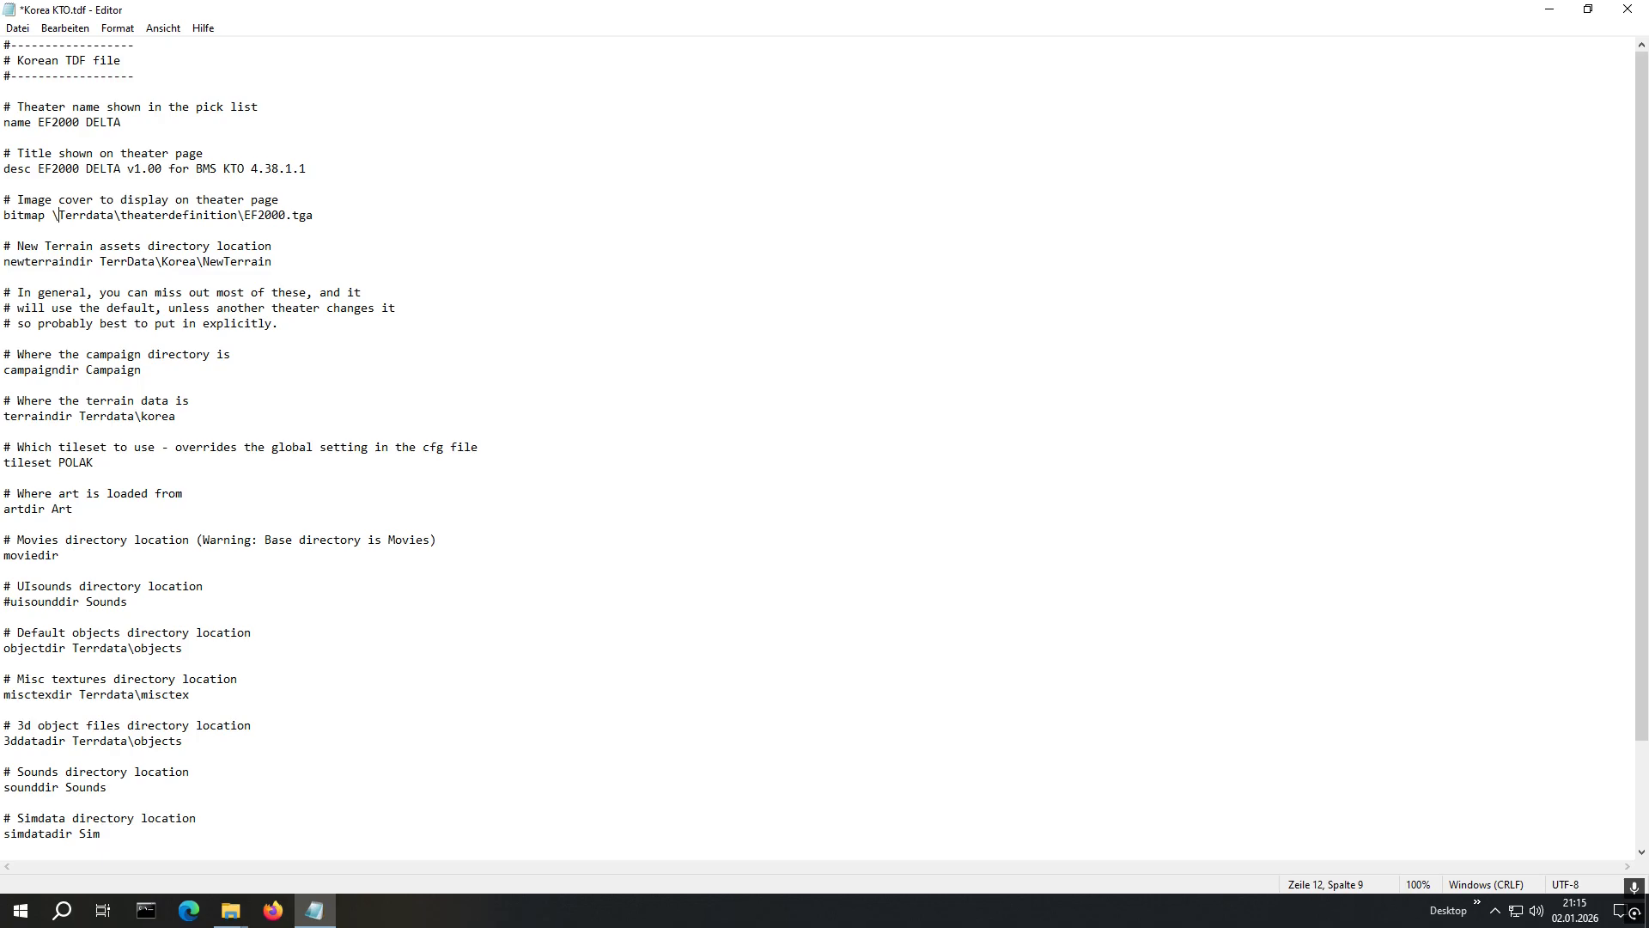
text(Add-O)
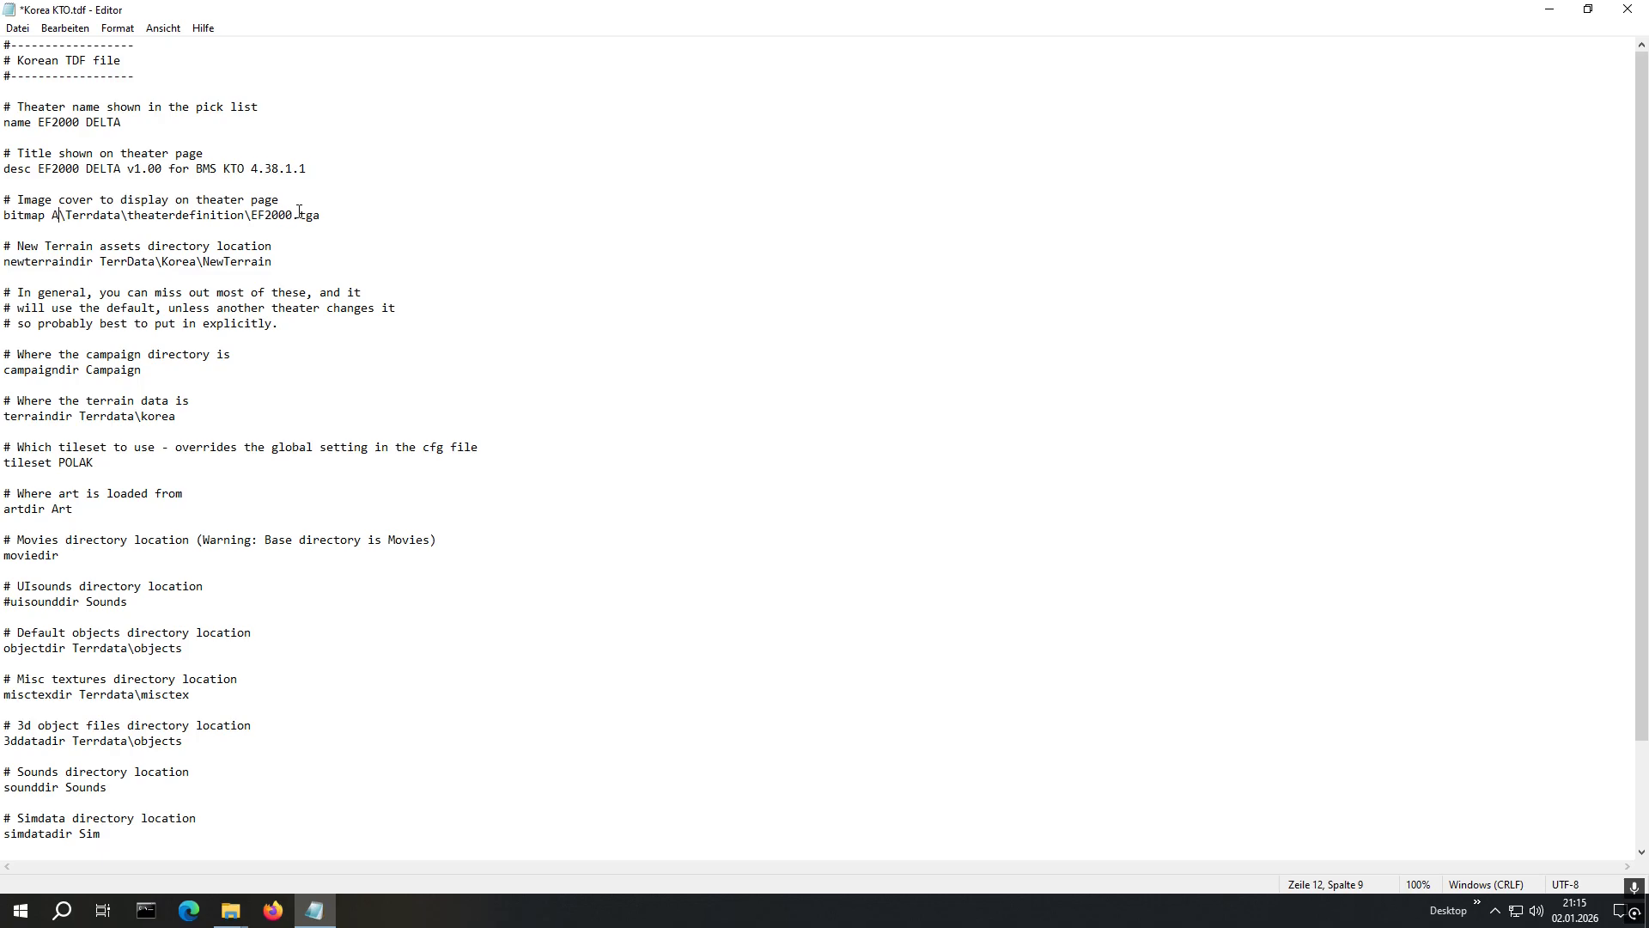
text(n EF)
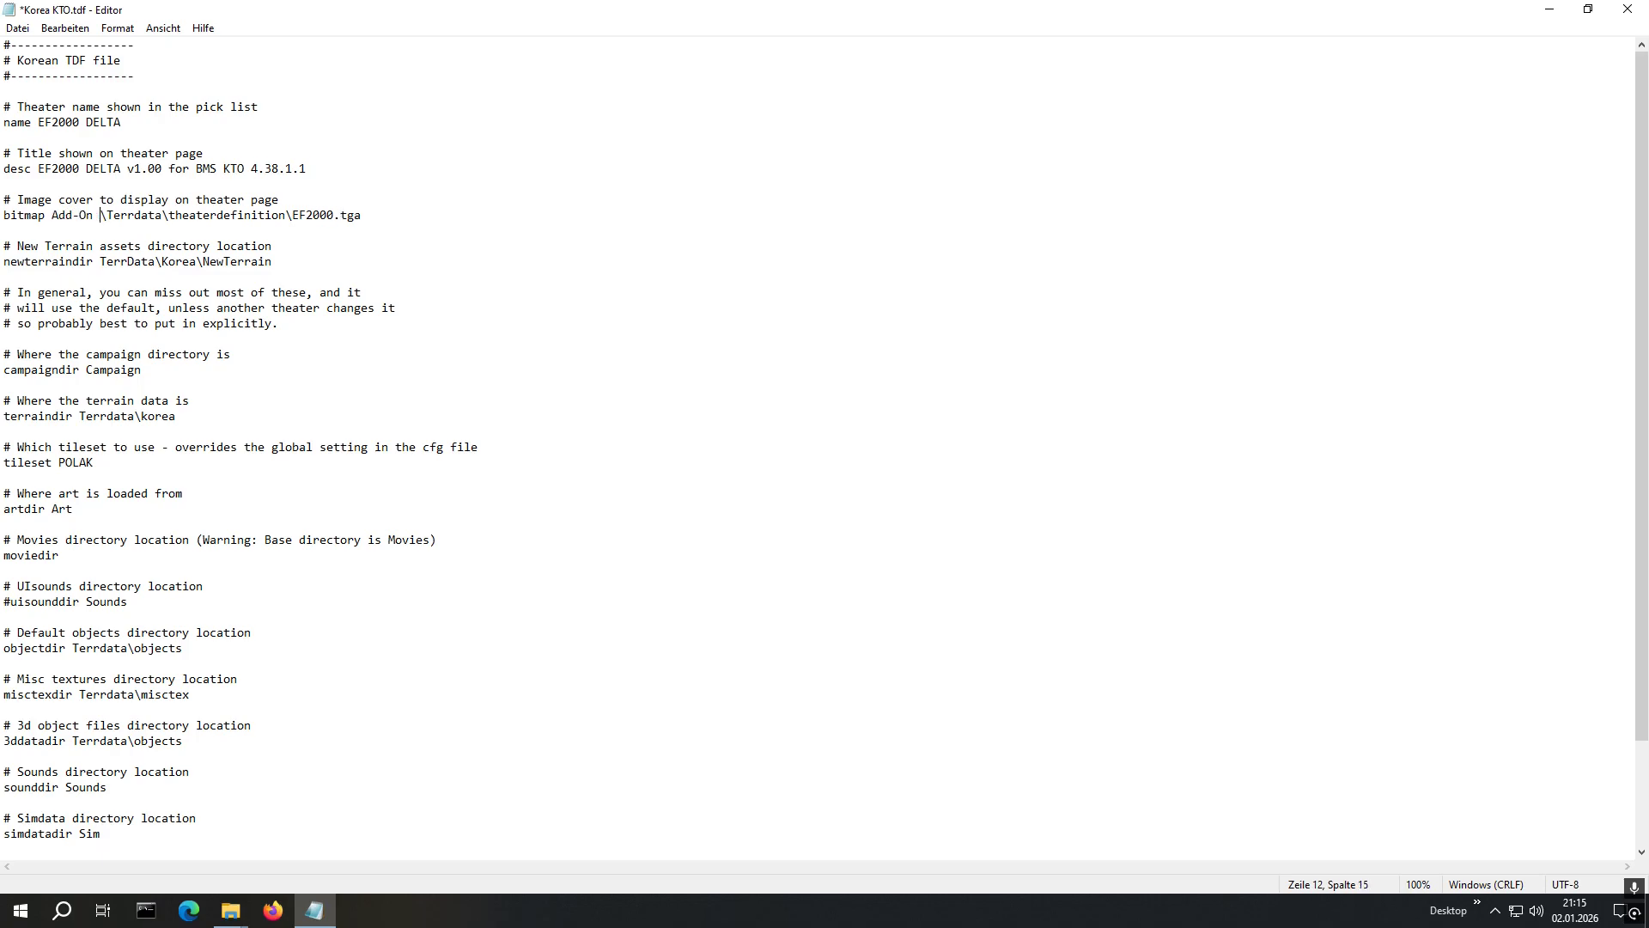
text(2000 DE)
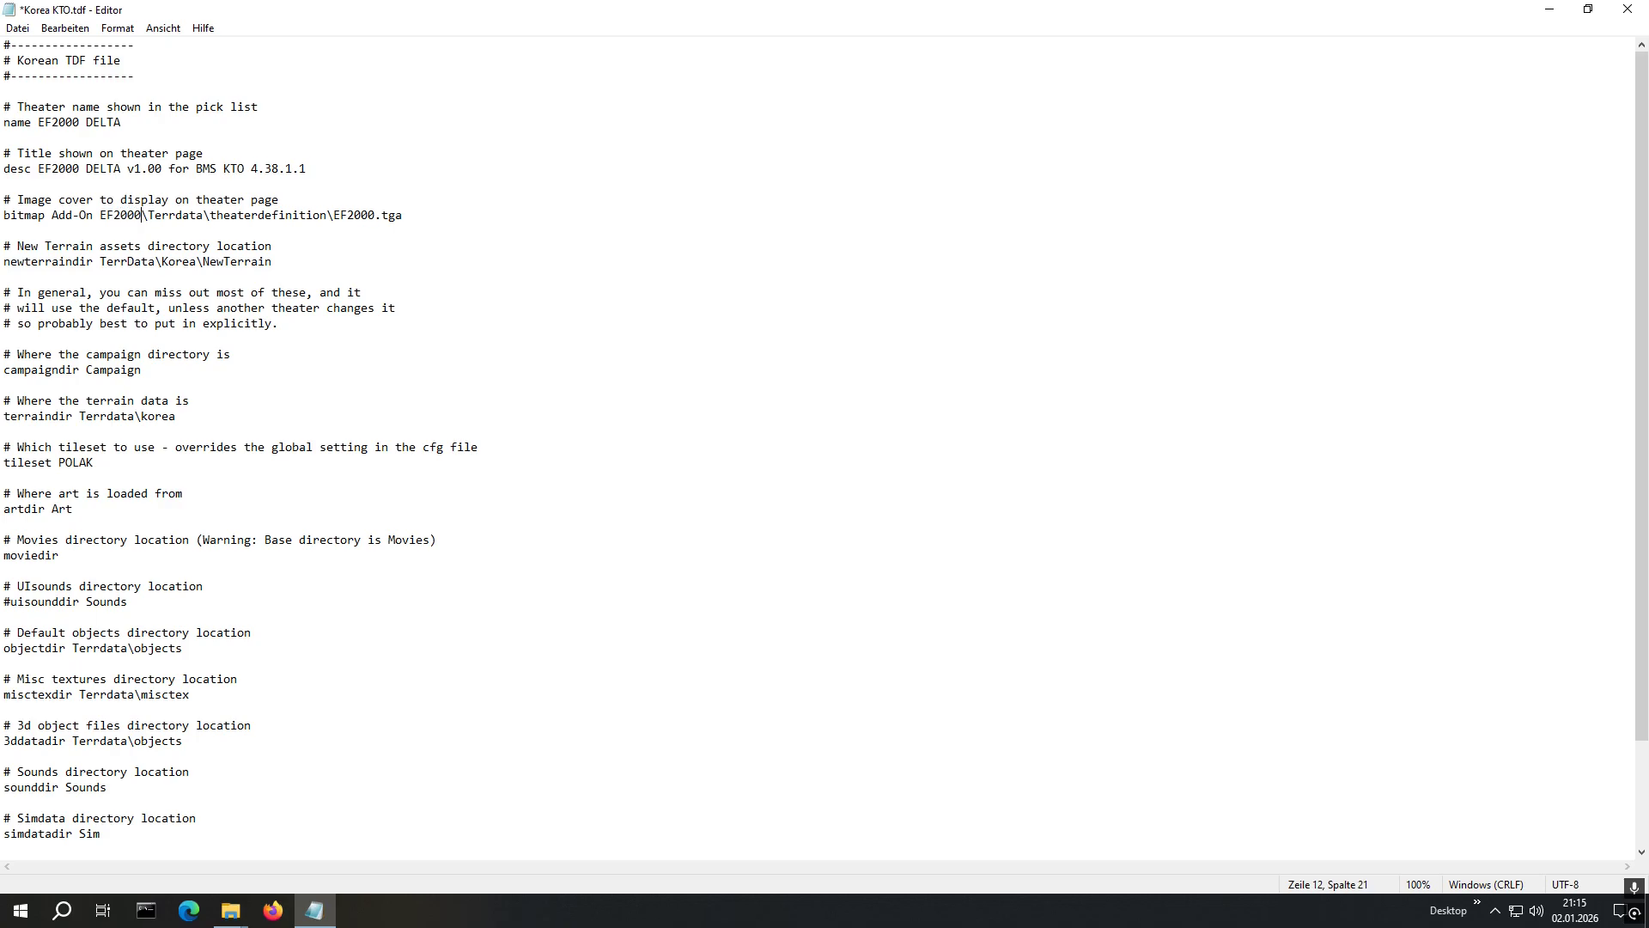
text(LT)
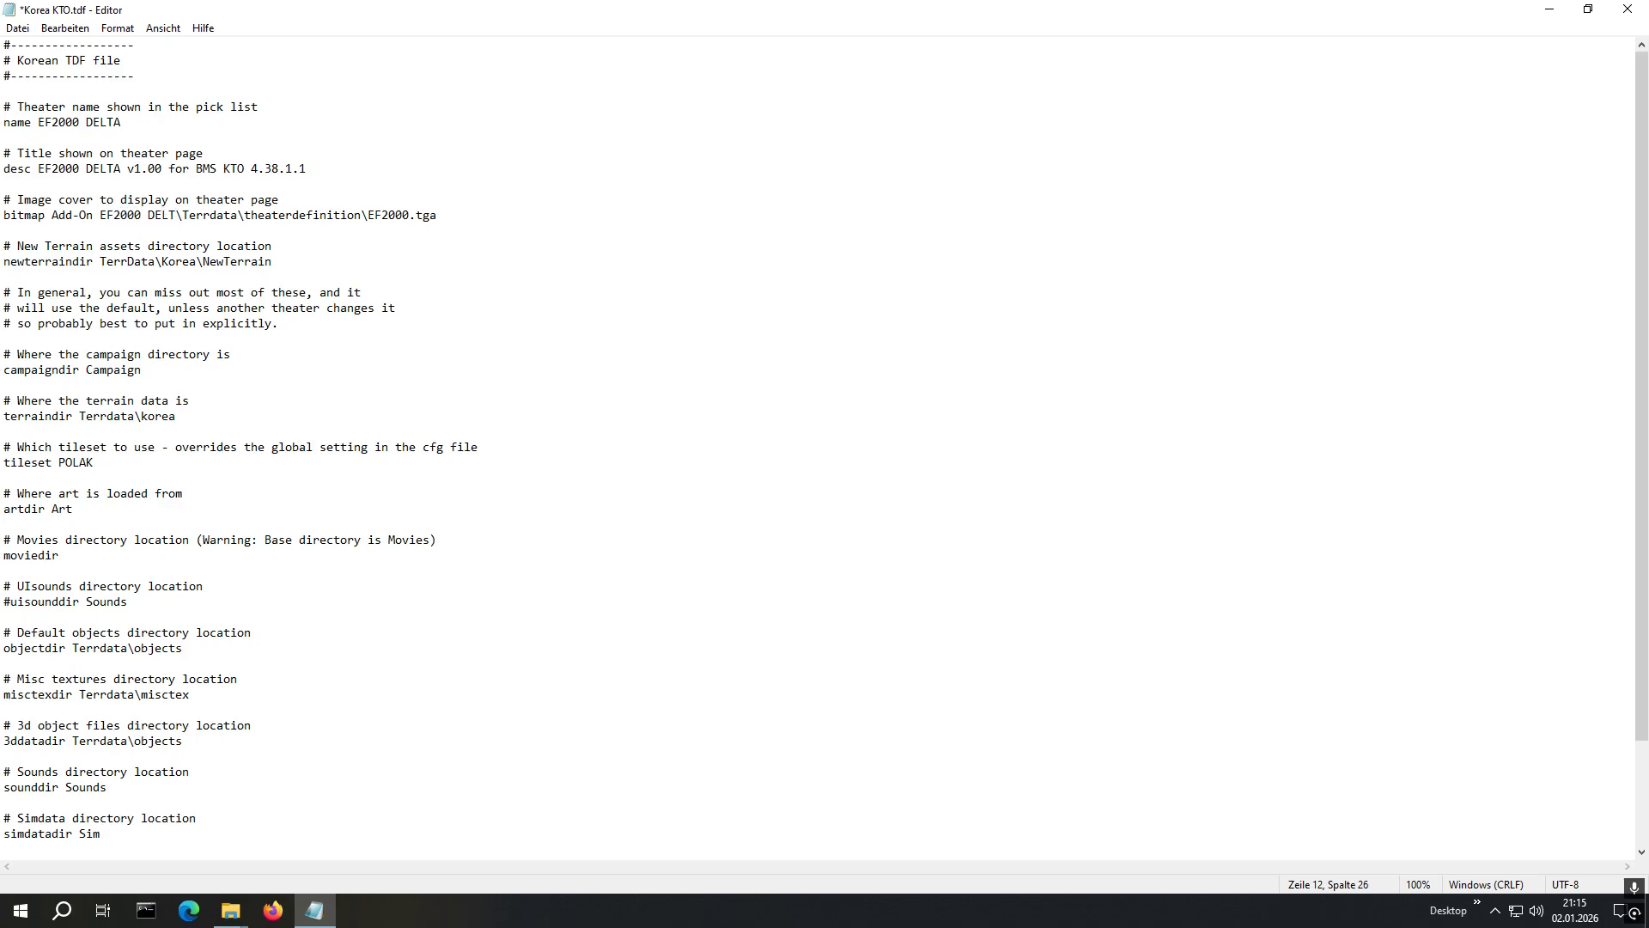
text(A)
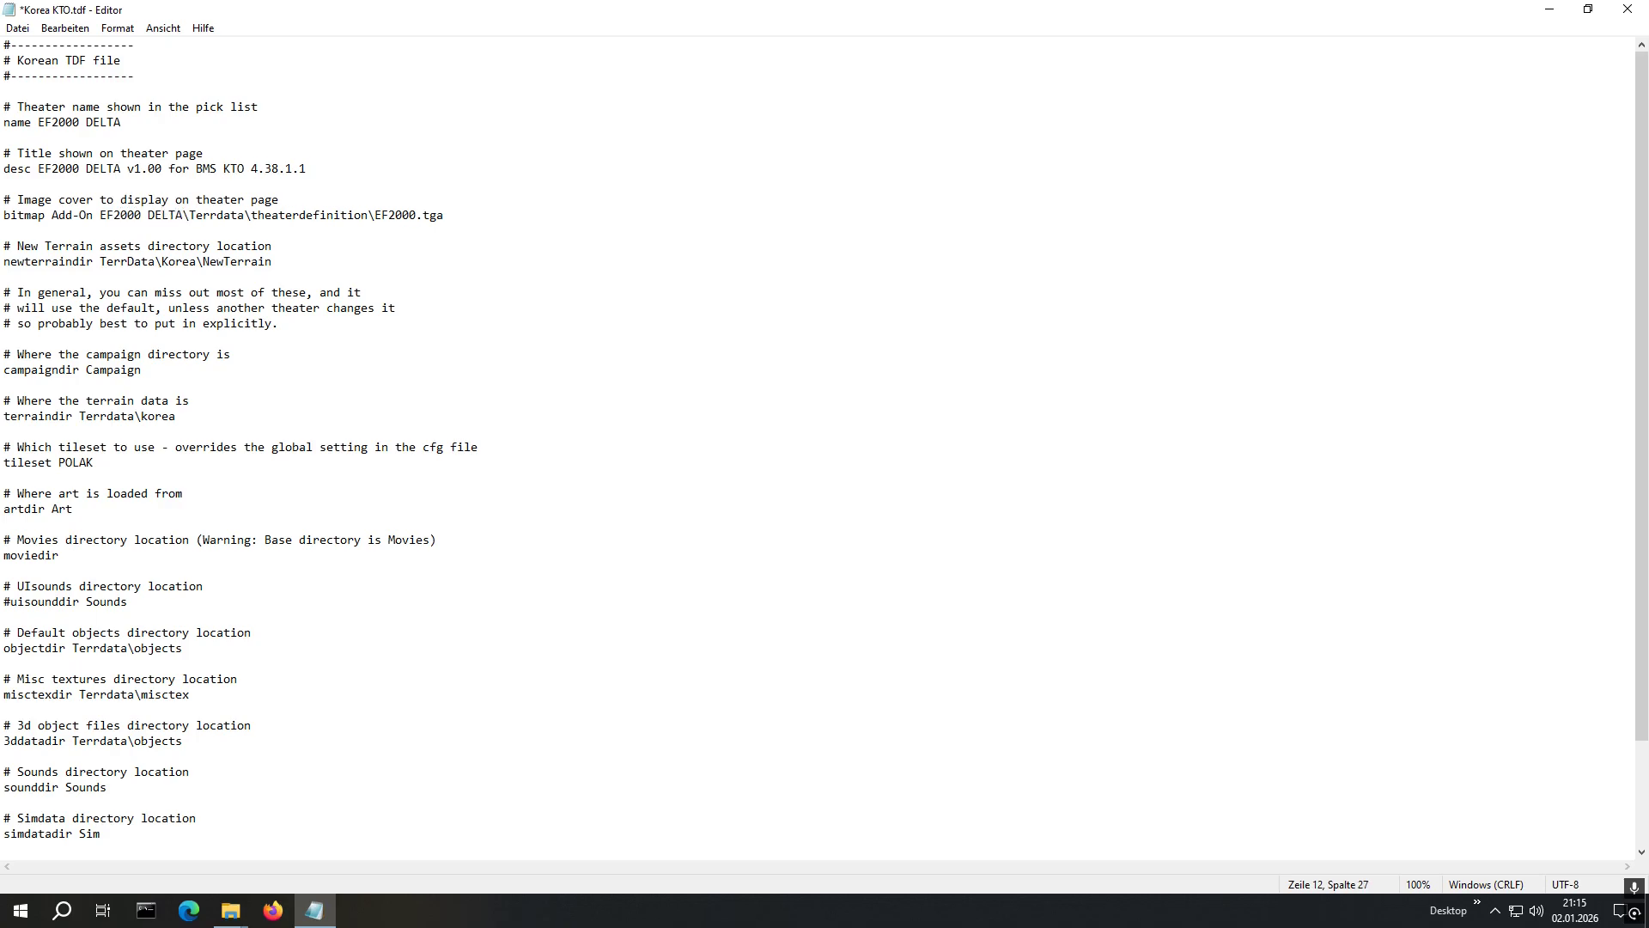
click(17, 28)
click(1626, 10)
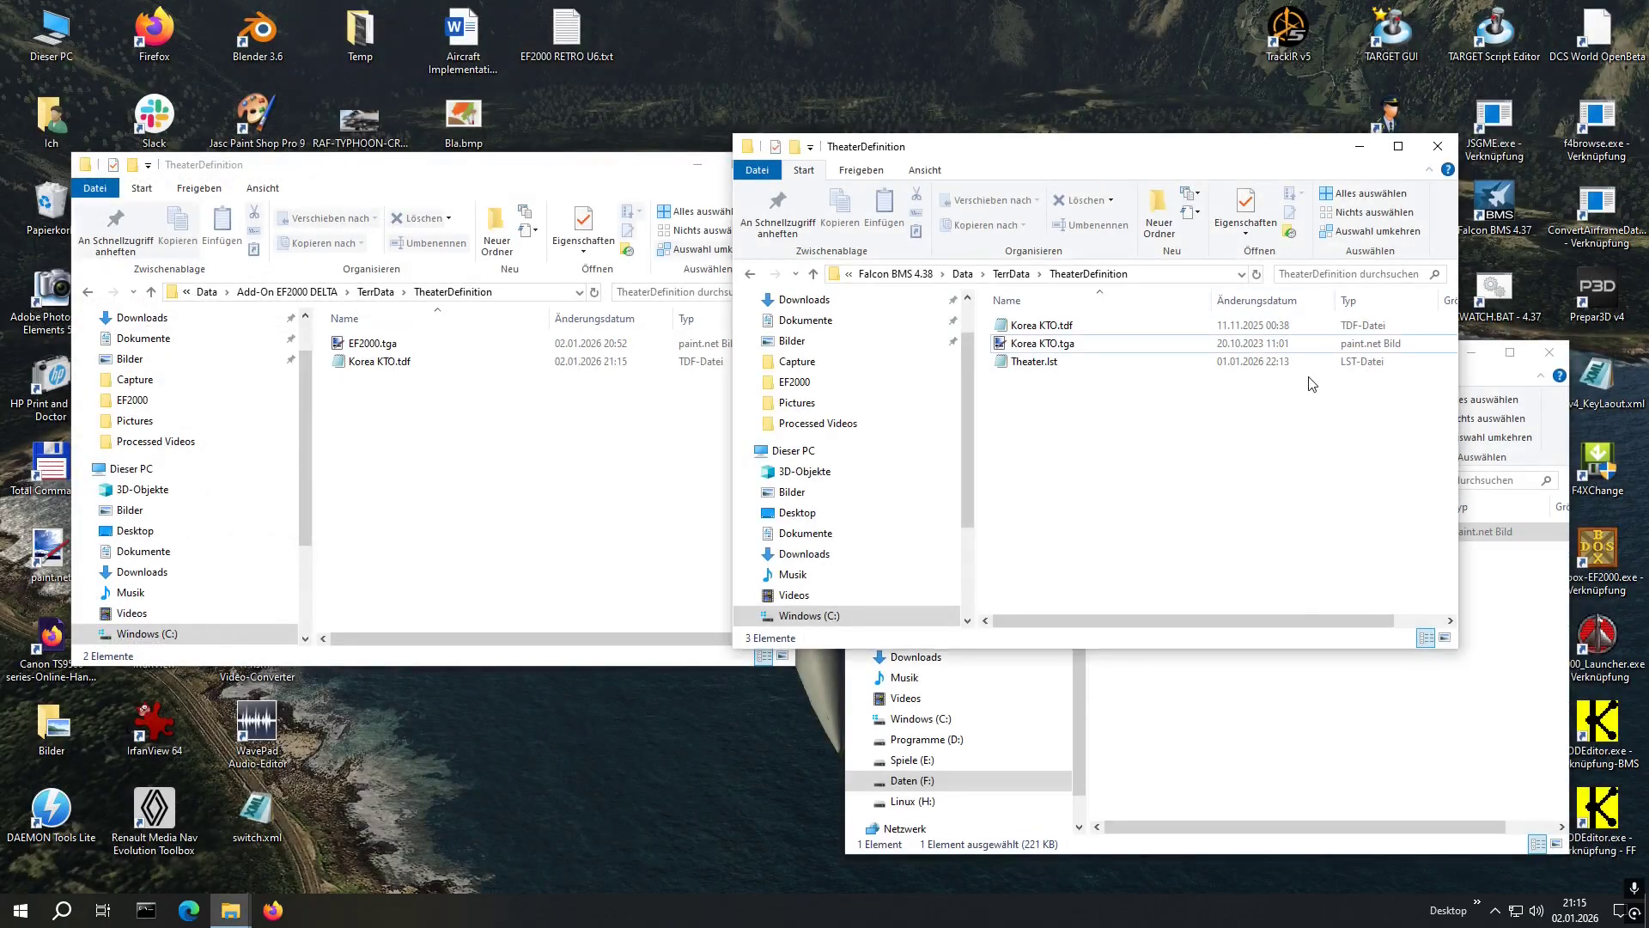
Start the Falcon BMS 4.38 launcher, choose the EF2000 DELTA theater and launch the game
drag(1116, 161, 876, 151)
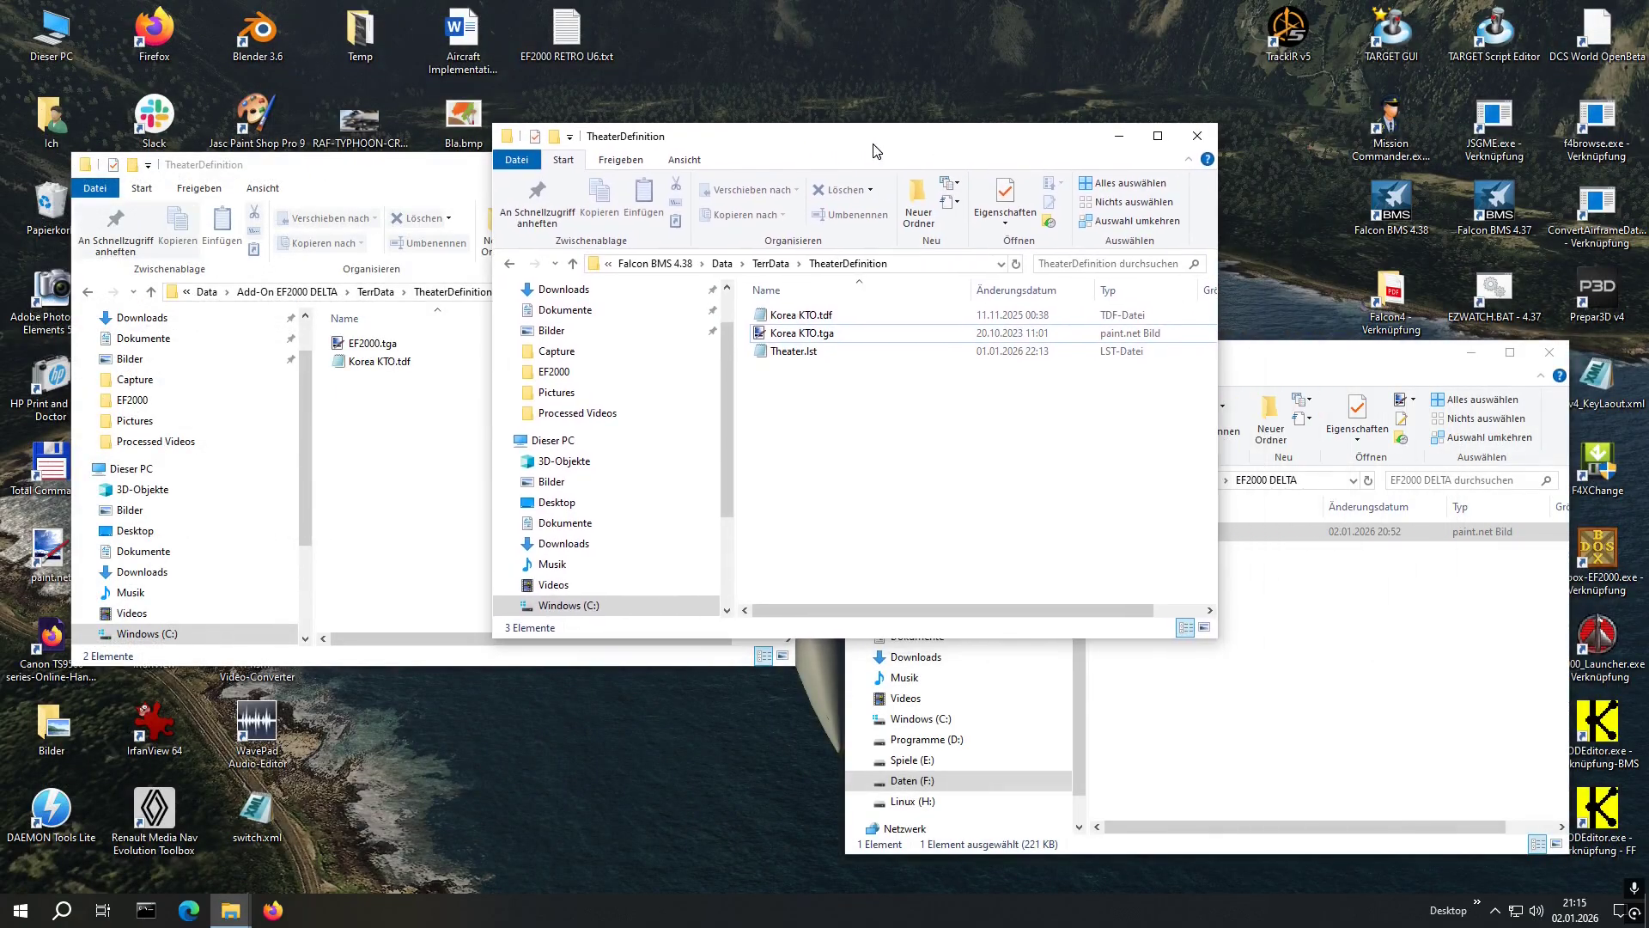
click(1402, 204)
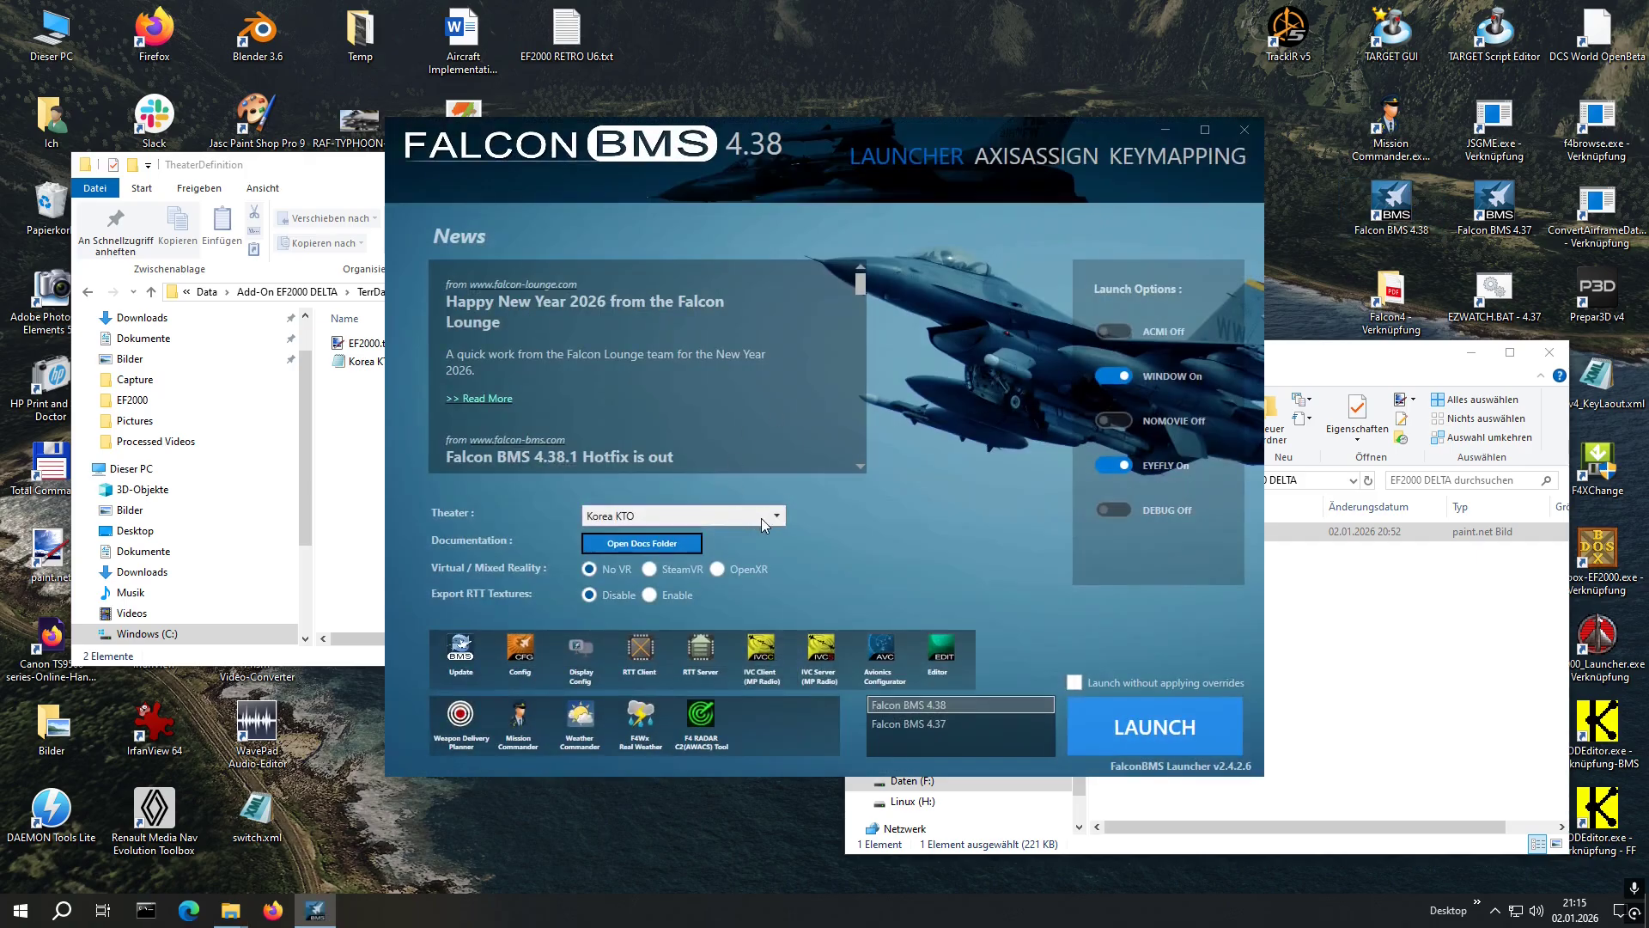
click(778, 516)
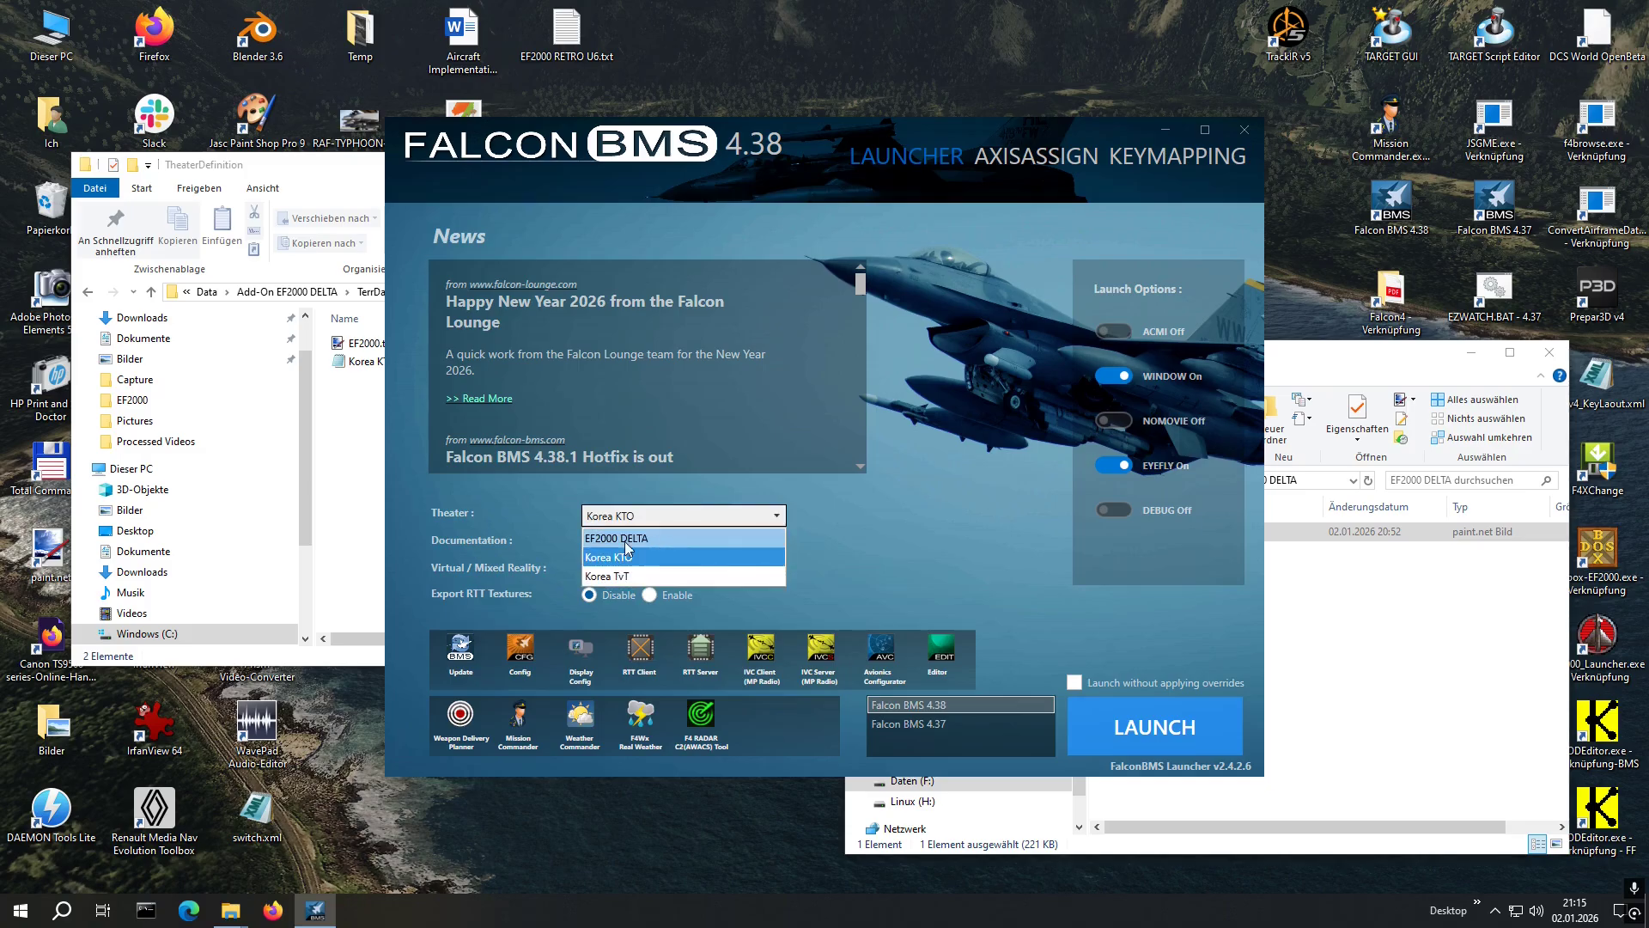
click(616, 539)
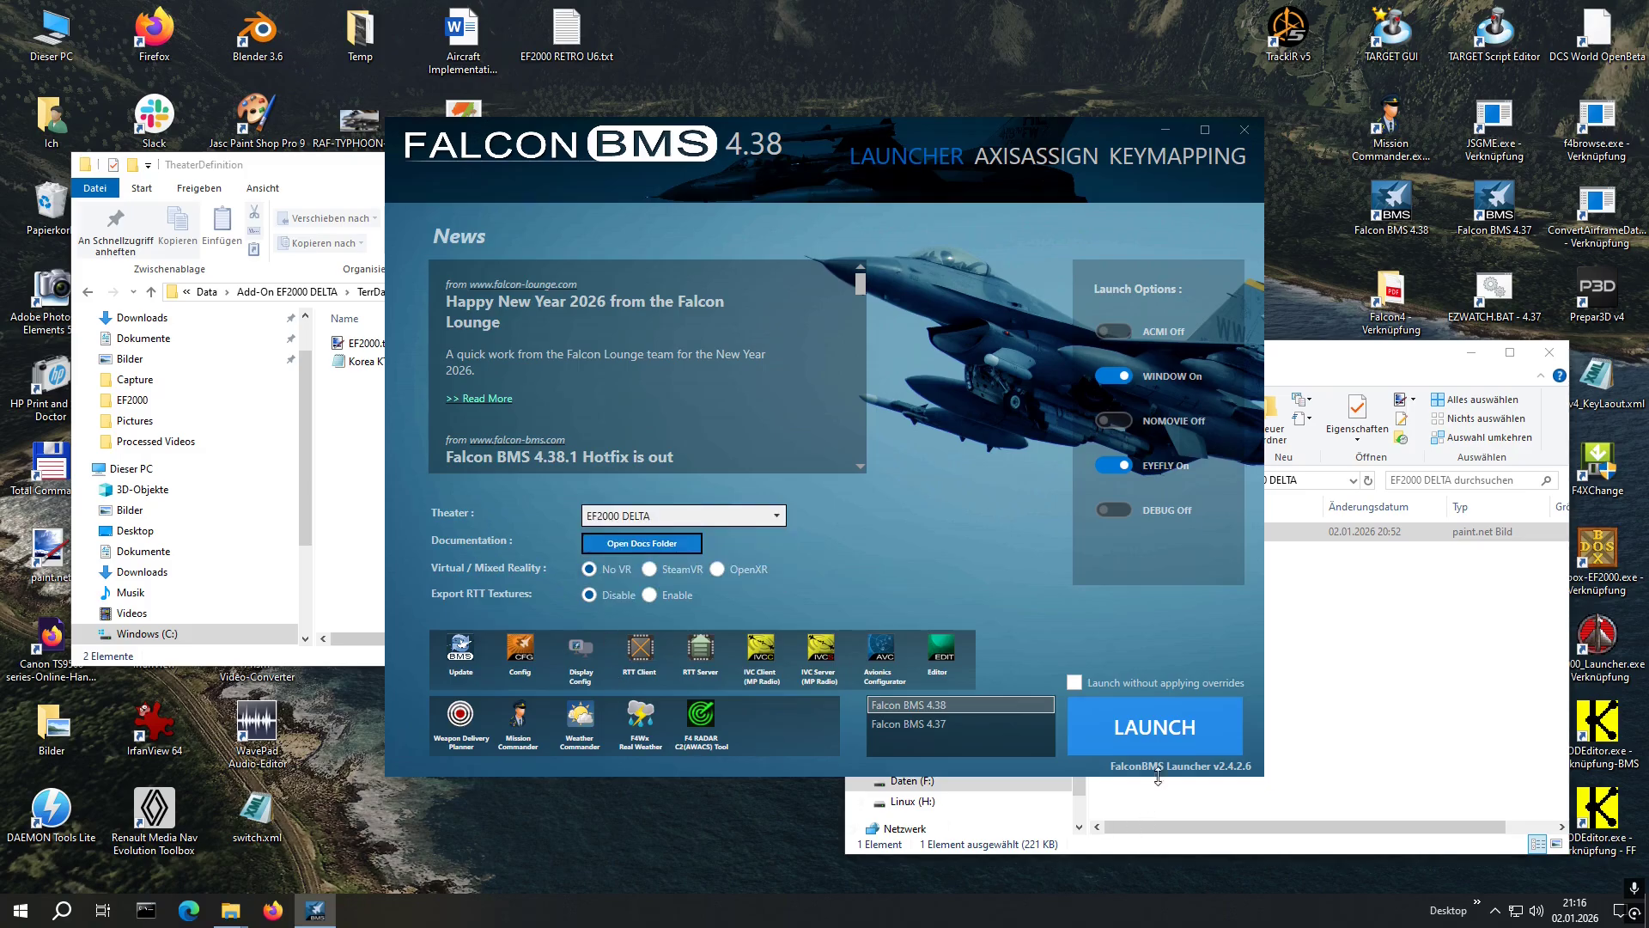
click(1164, 749)
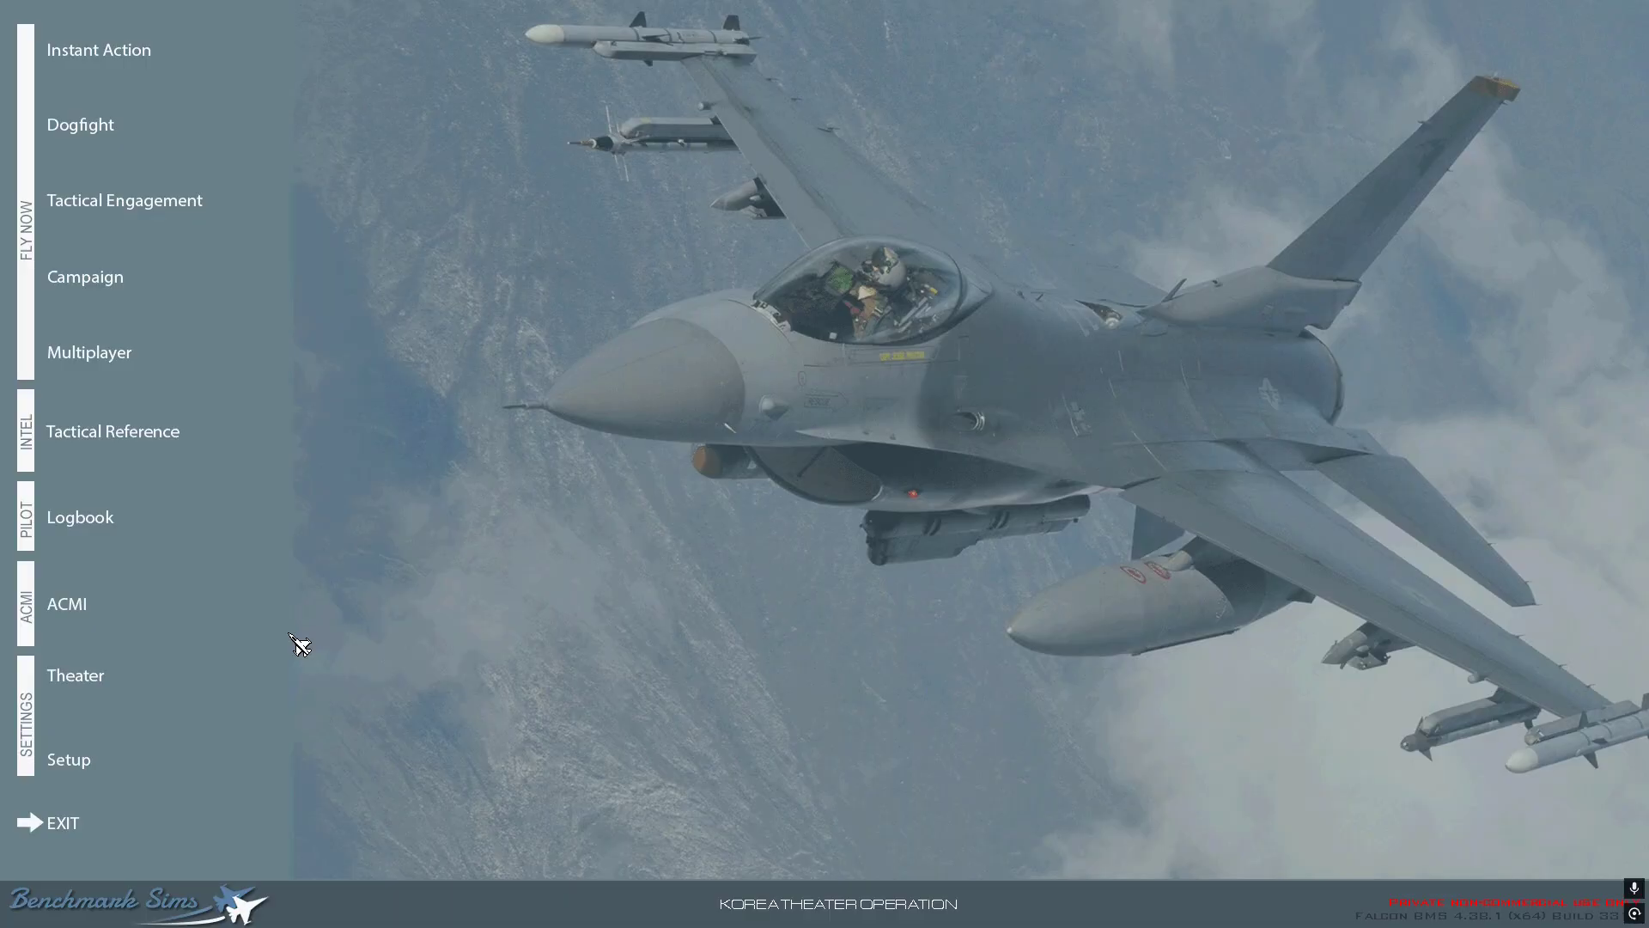
Check the EF2000 DELTA title and cover image on the game's theater selection page, and exit the game
click(81, 684)
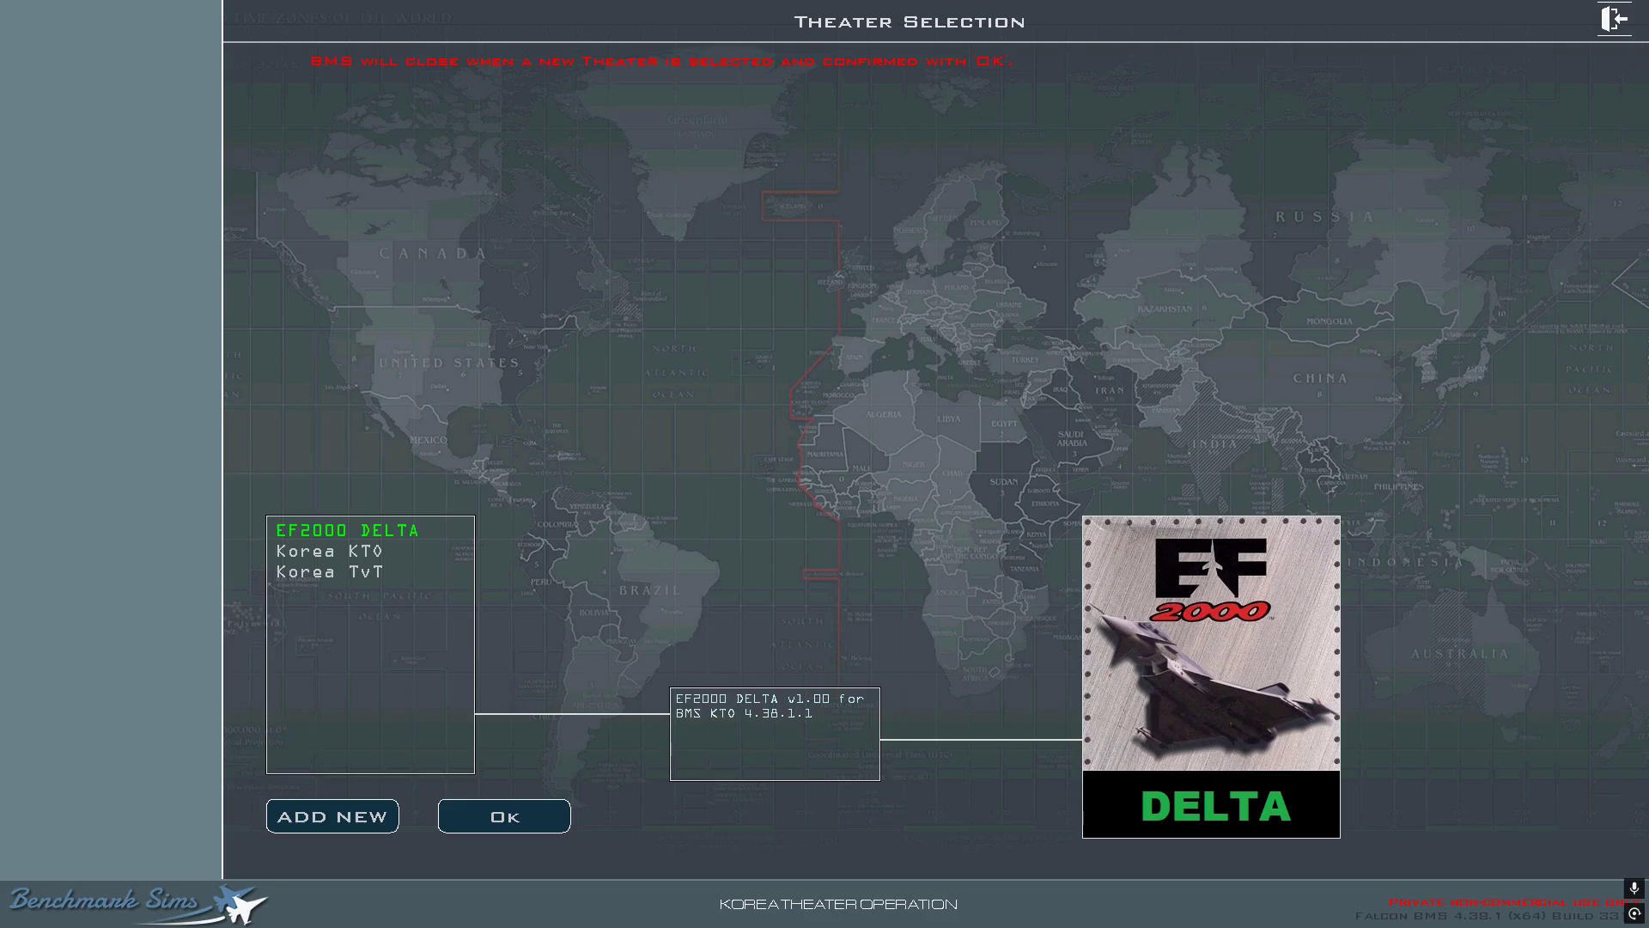
click(1615, 19)
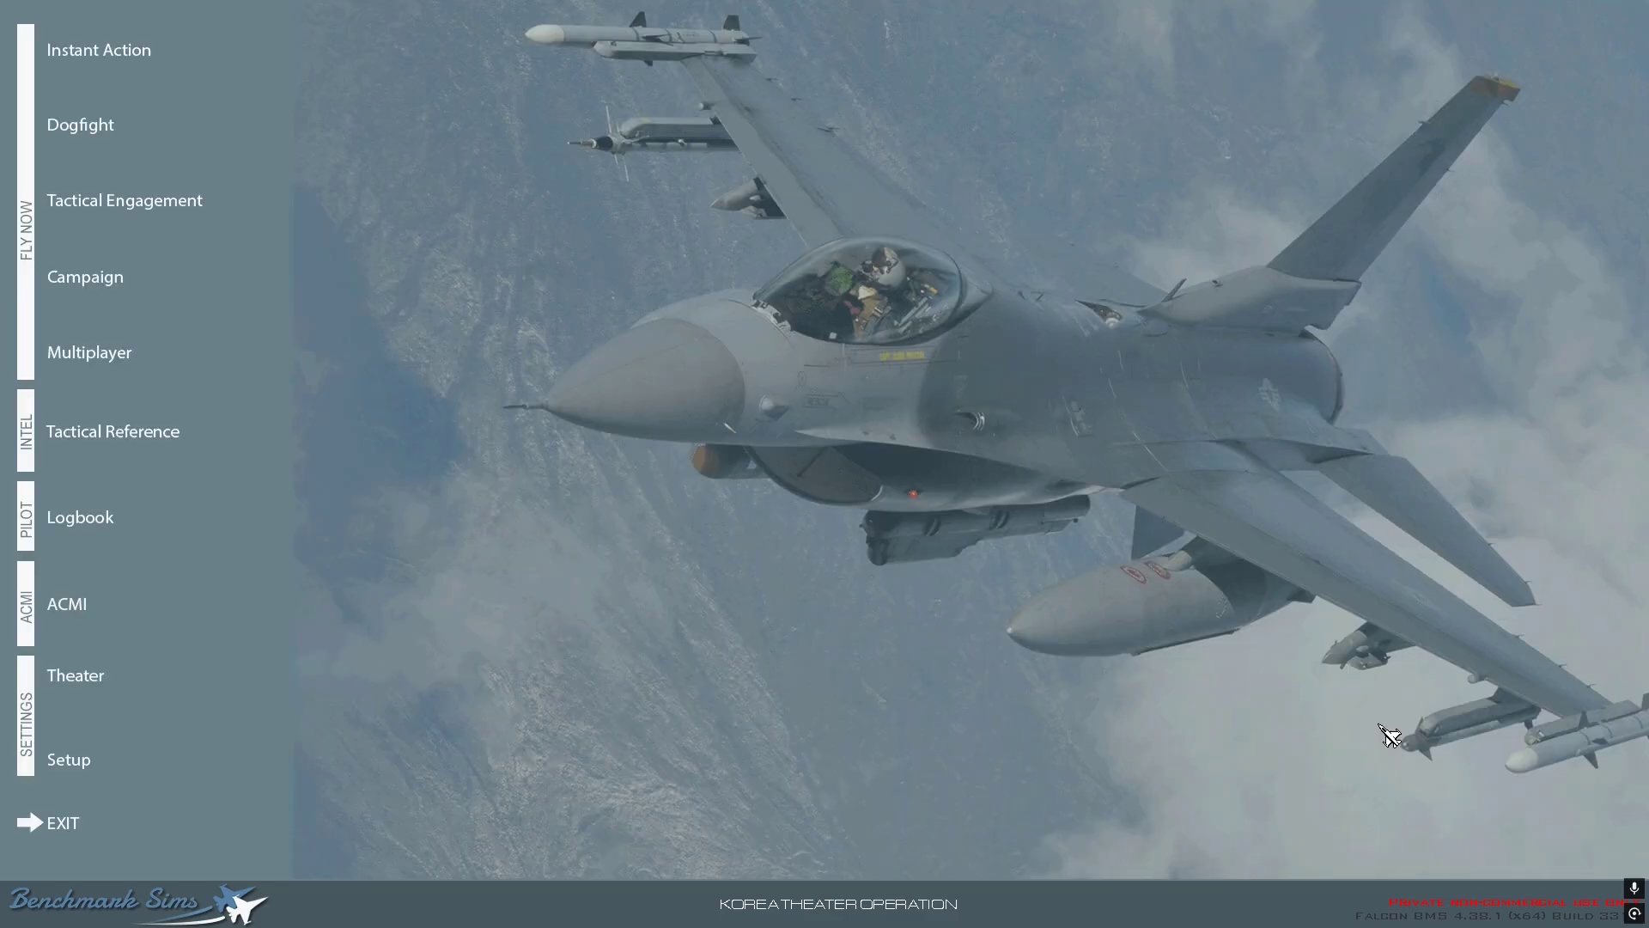
click(90, 832)
click(90, 826)
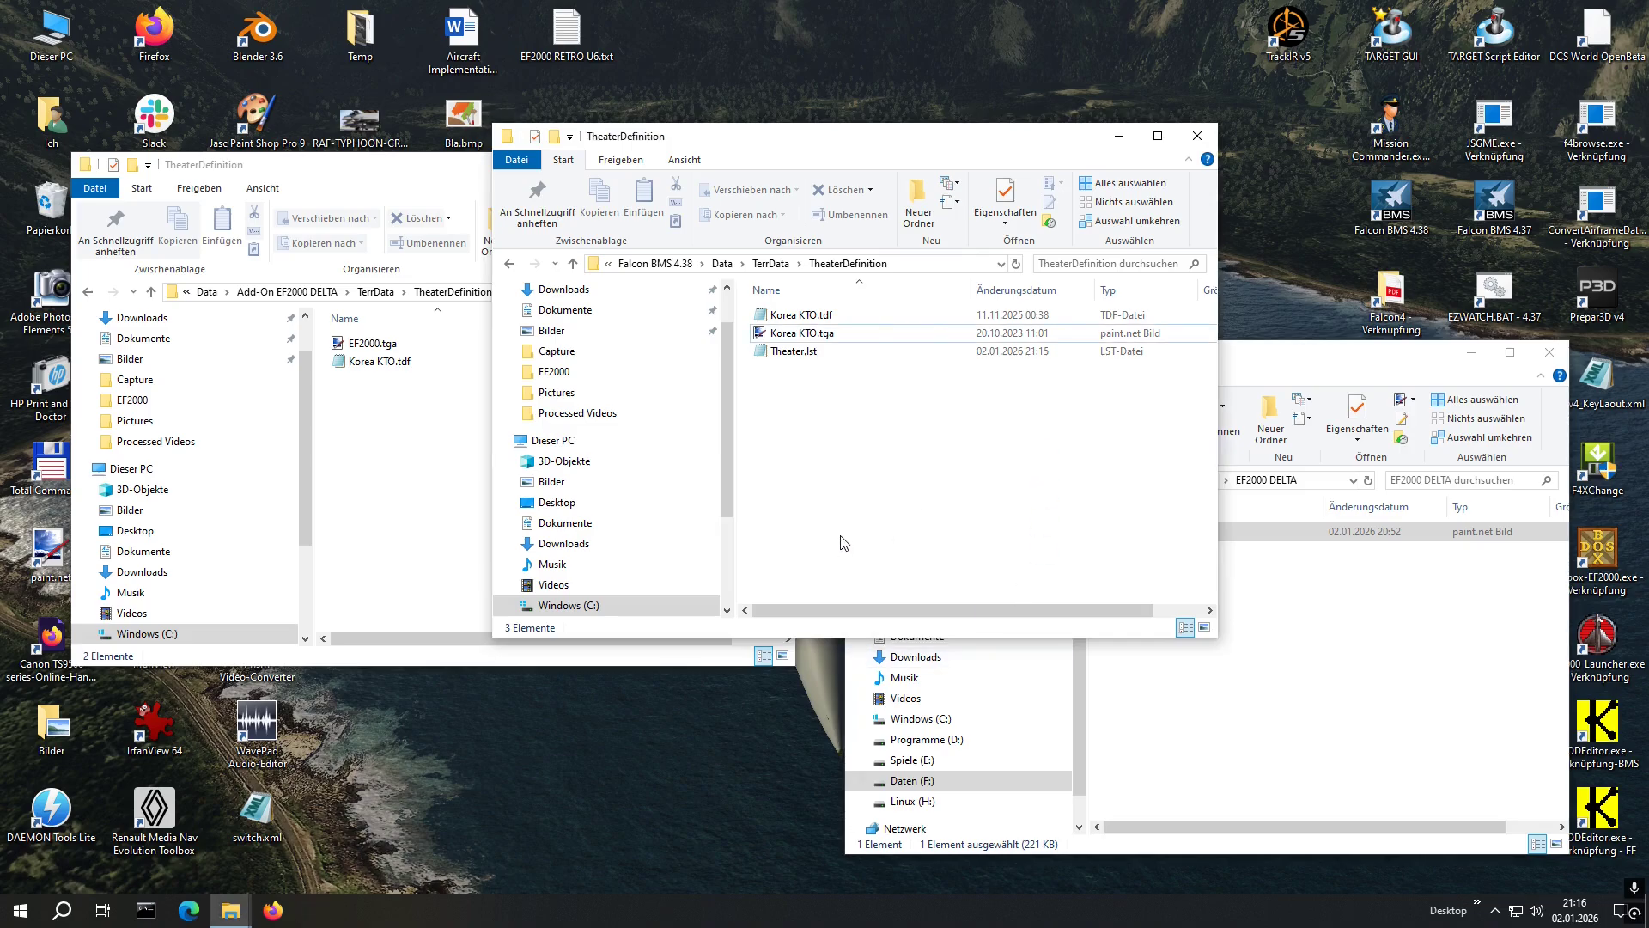
Reopen the add-on's Korea KTO.tdf in a maximized text editor and change its header comment to "EF2000 DELTA TDF file"
click(446, 425)
double_click(383, 362)
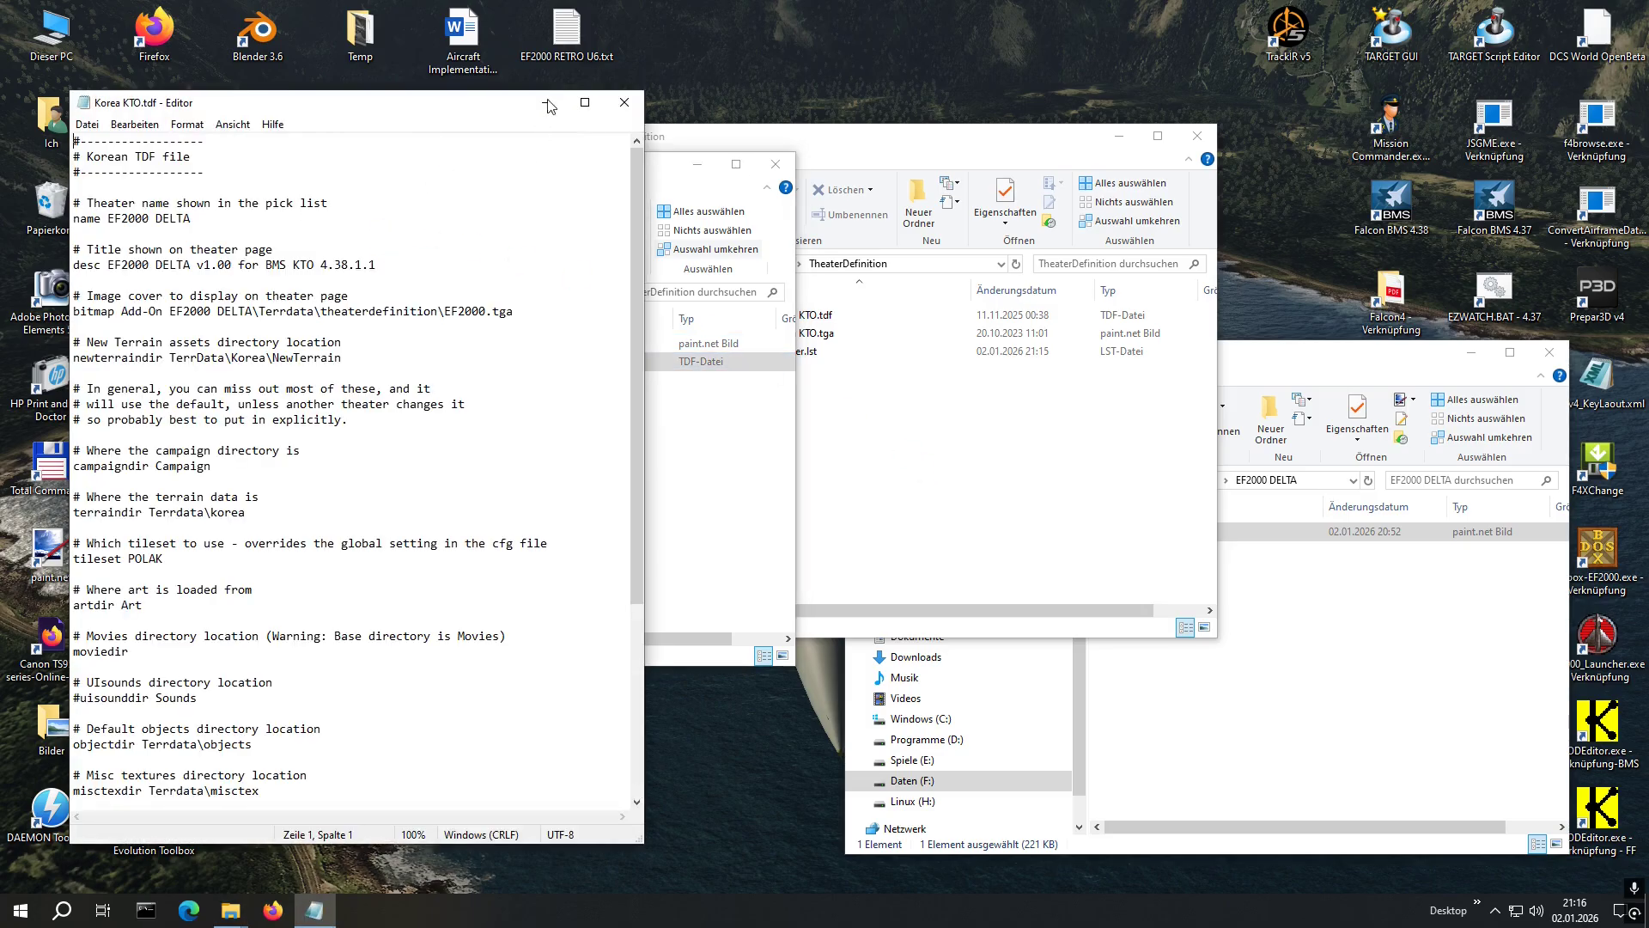
click(585, 102)
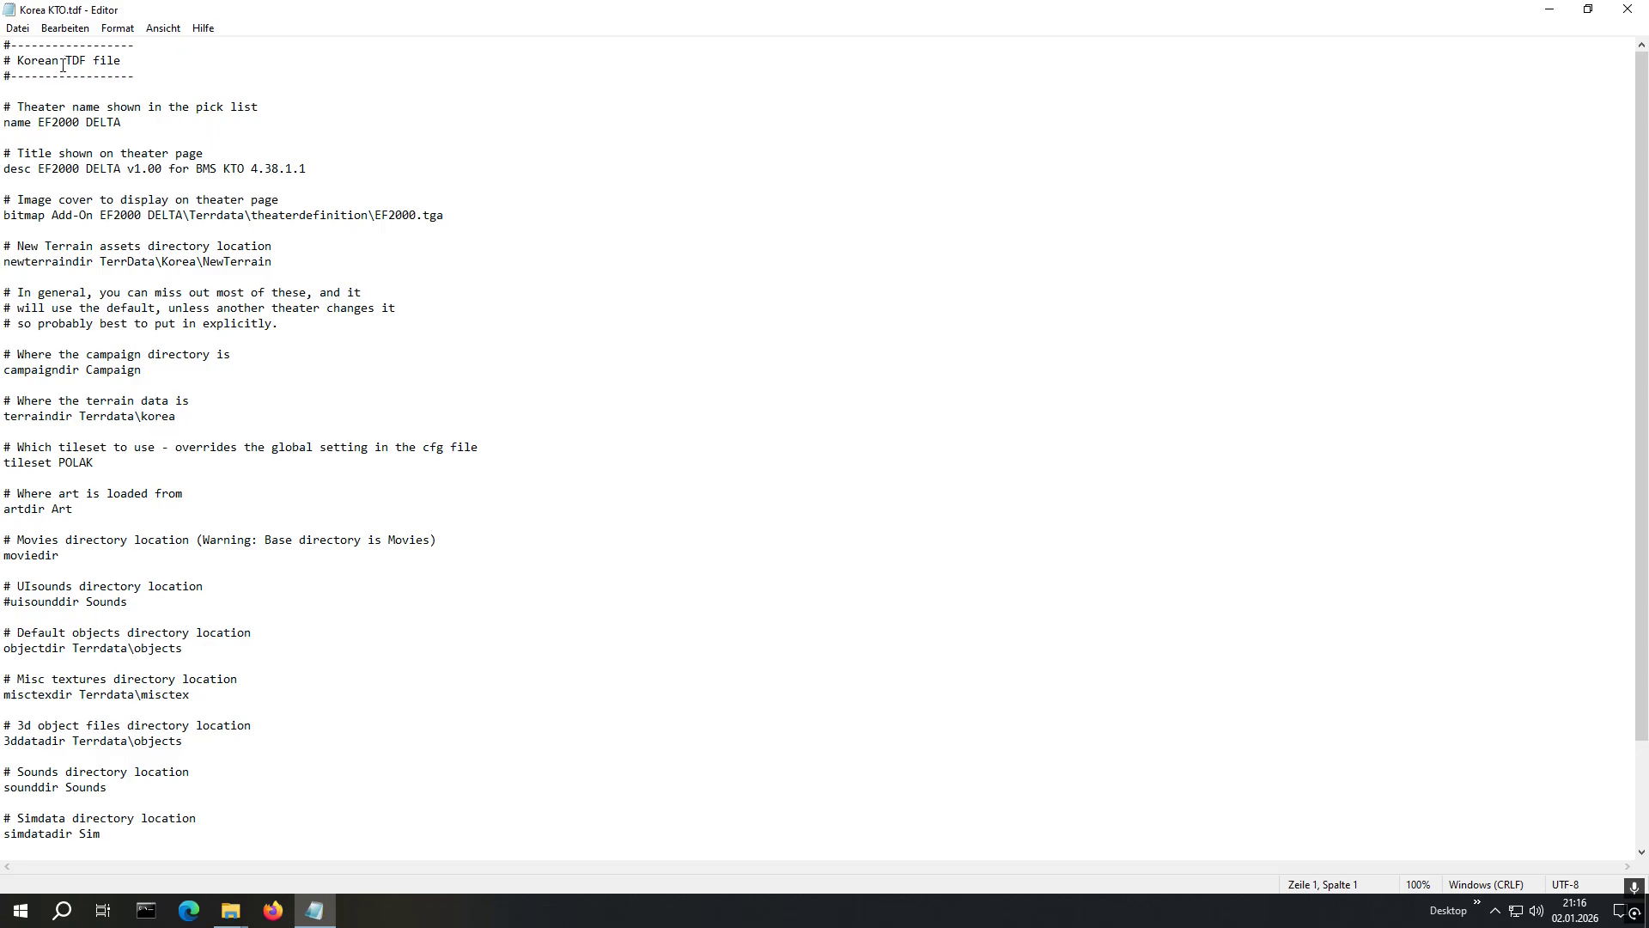
drag(60, 62, 16, 60)
text(EF)
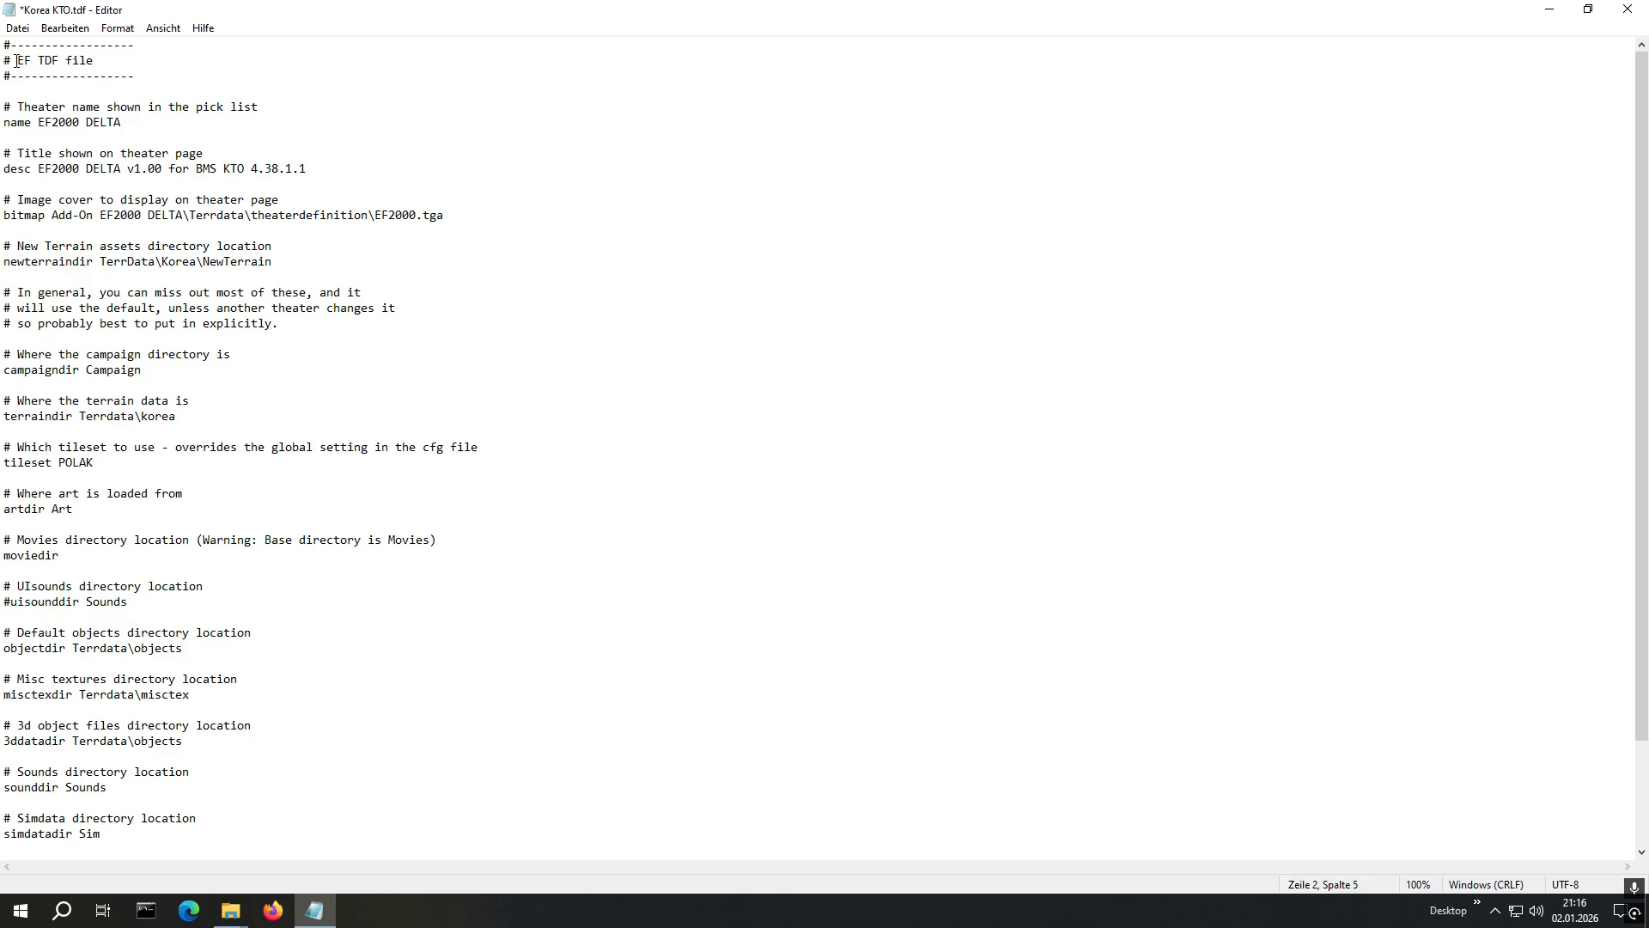
text(2000 DELTA)
drag(10, 60, 2, 60)
click(15, 59)
Set the campaigndir path in Korea KTO.tdf to "Add-On EF2000 DELTA\Campaign" and save the file
scroll(134, 300, down, 1)
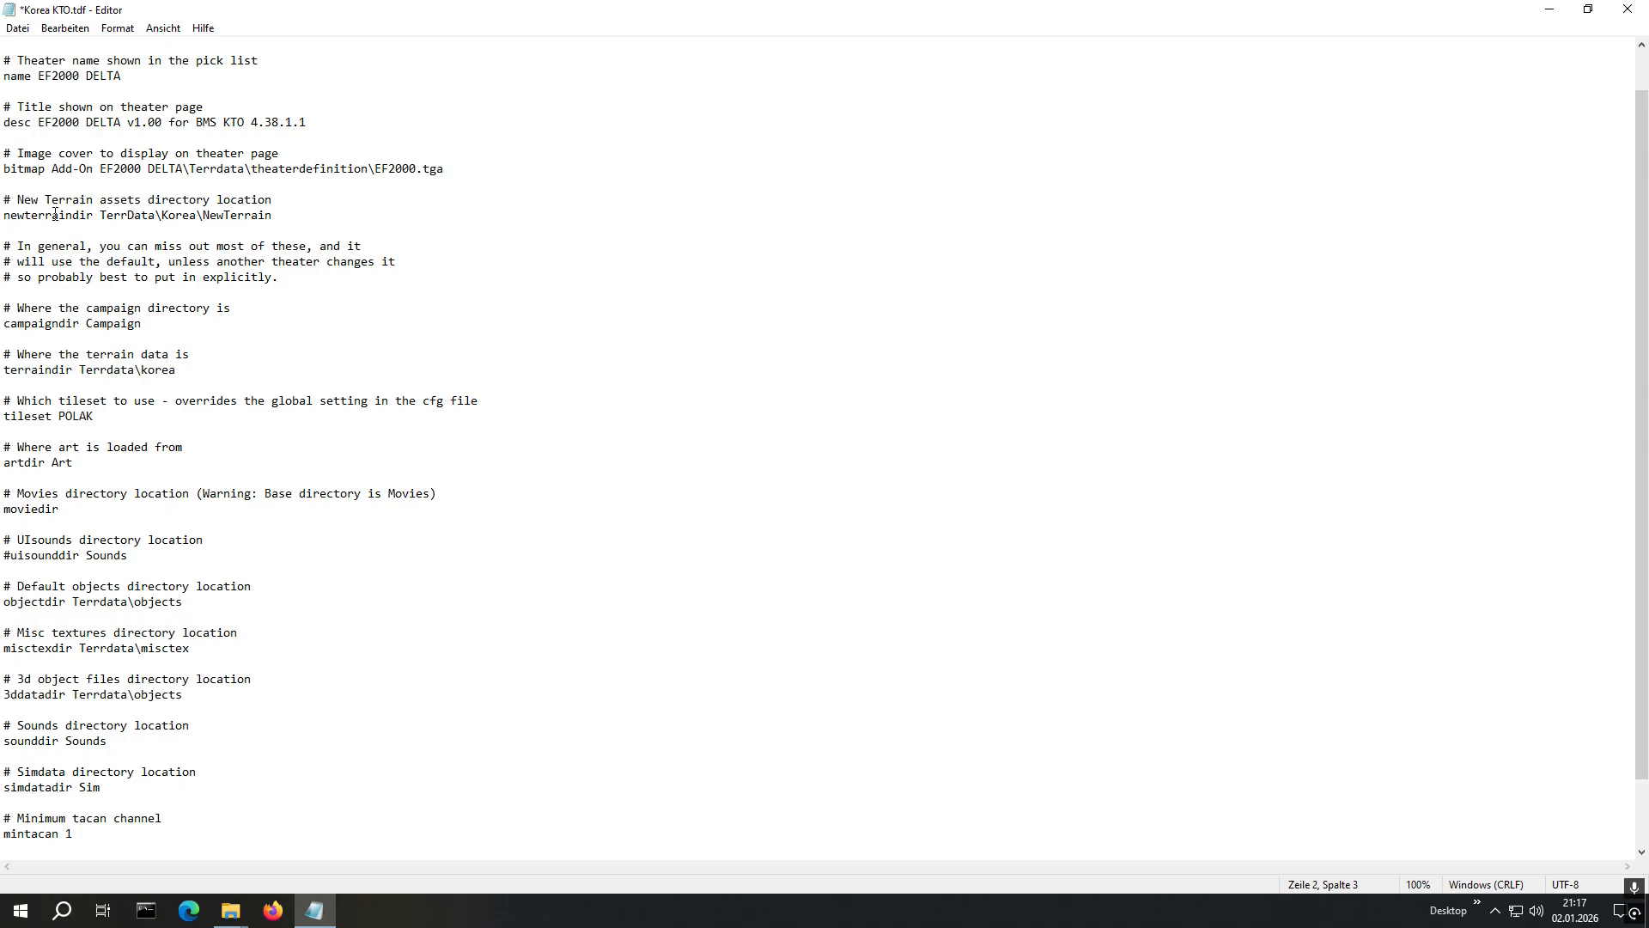
click(286, 216)
scroll(208, 265, down, 1)
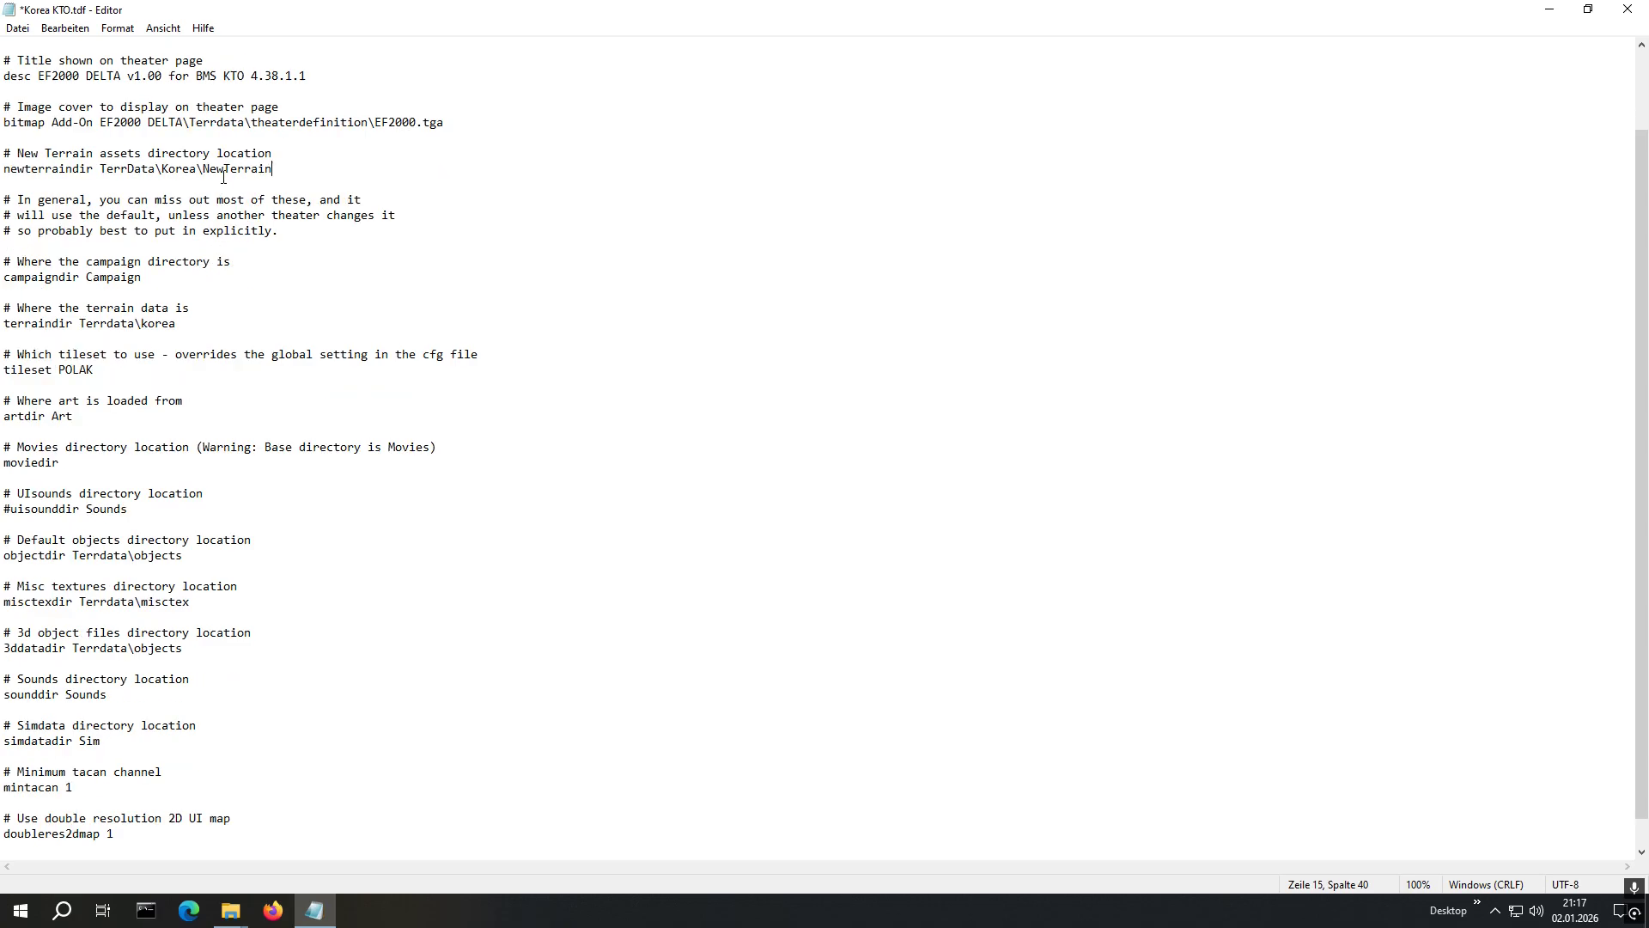
scroll(247, 238, down, 1)
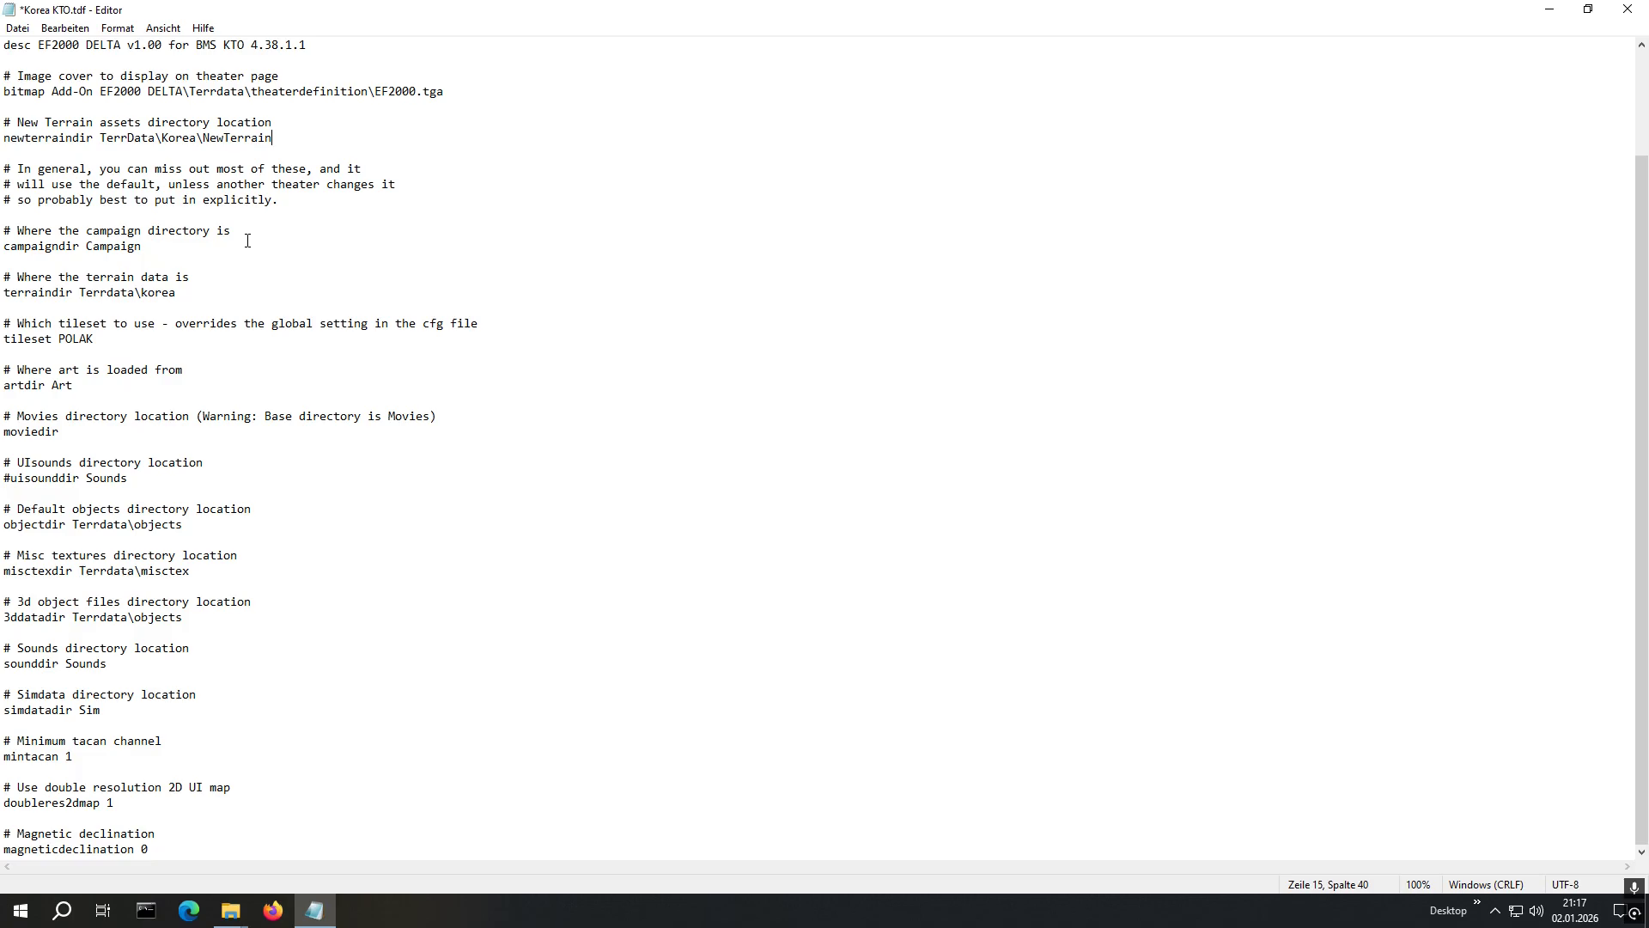
click(88, 247)
text(\)
text(Add-O)
text(n )
text(Campaign)
text(EF2000 )
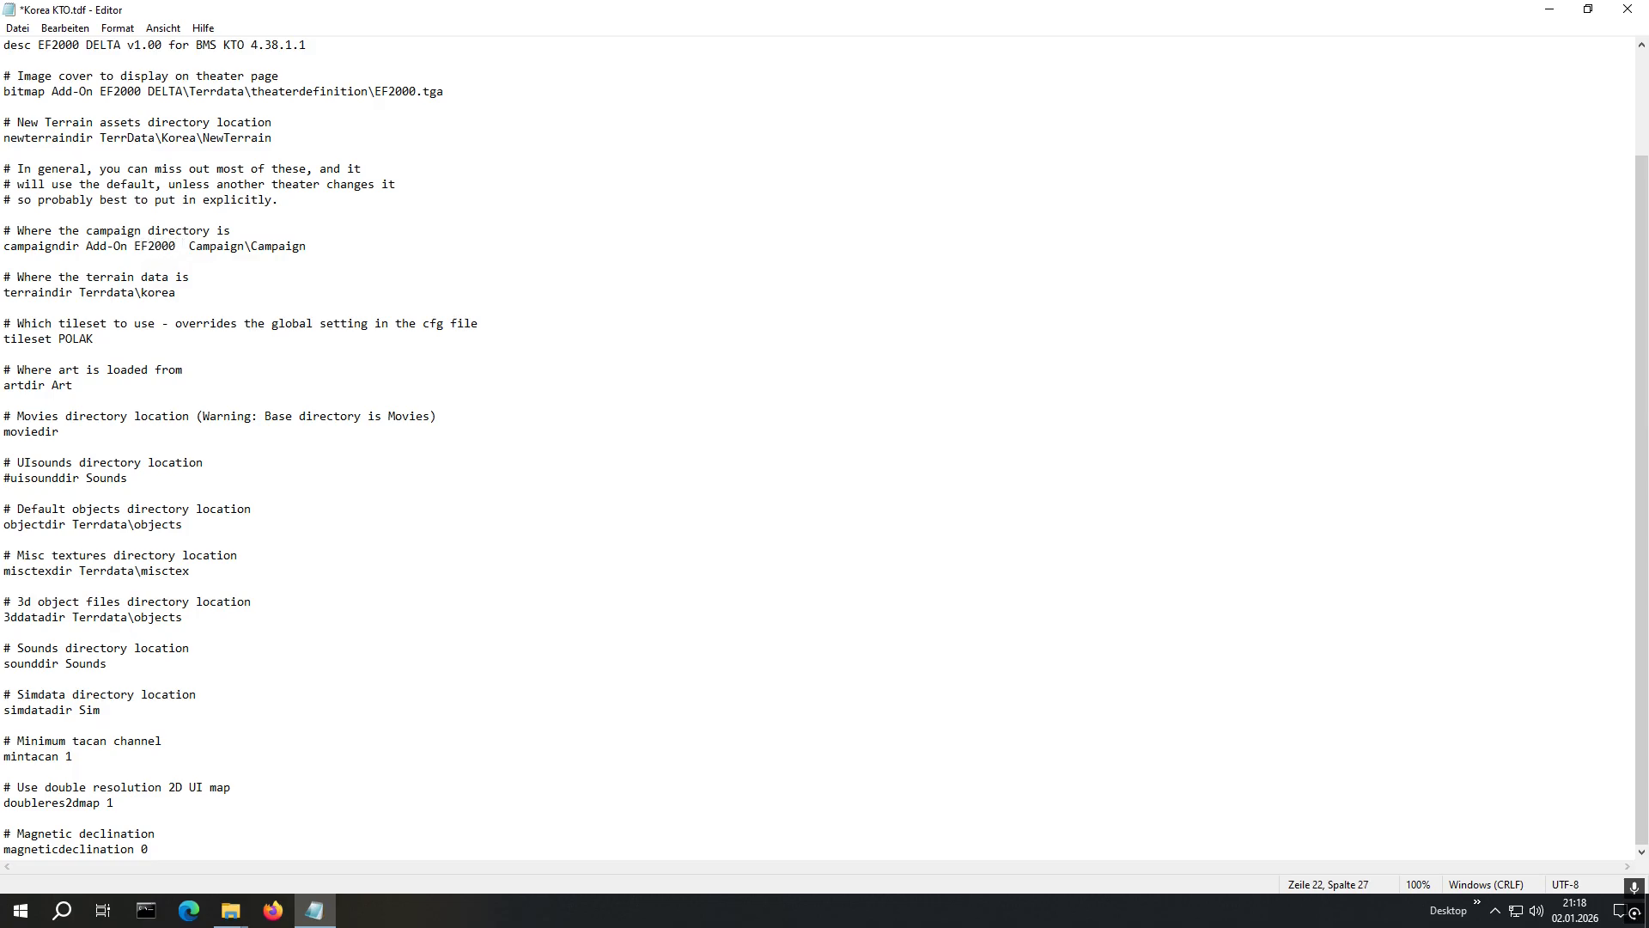
text(DELTA)
key(Delete)
key(Delete)
key(Delete)
key(Delete)
key(Delete)
key(Delete)
key(Delete)
key(Delete)
key(Delete)
click(17, 27)
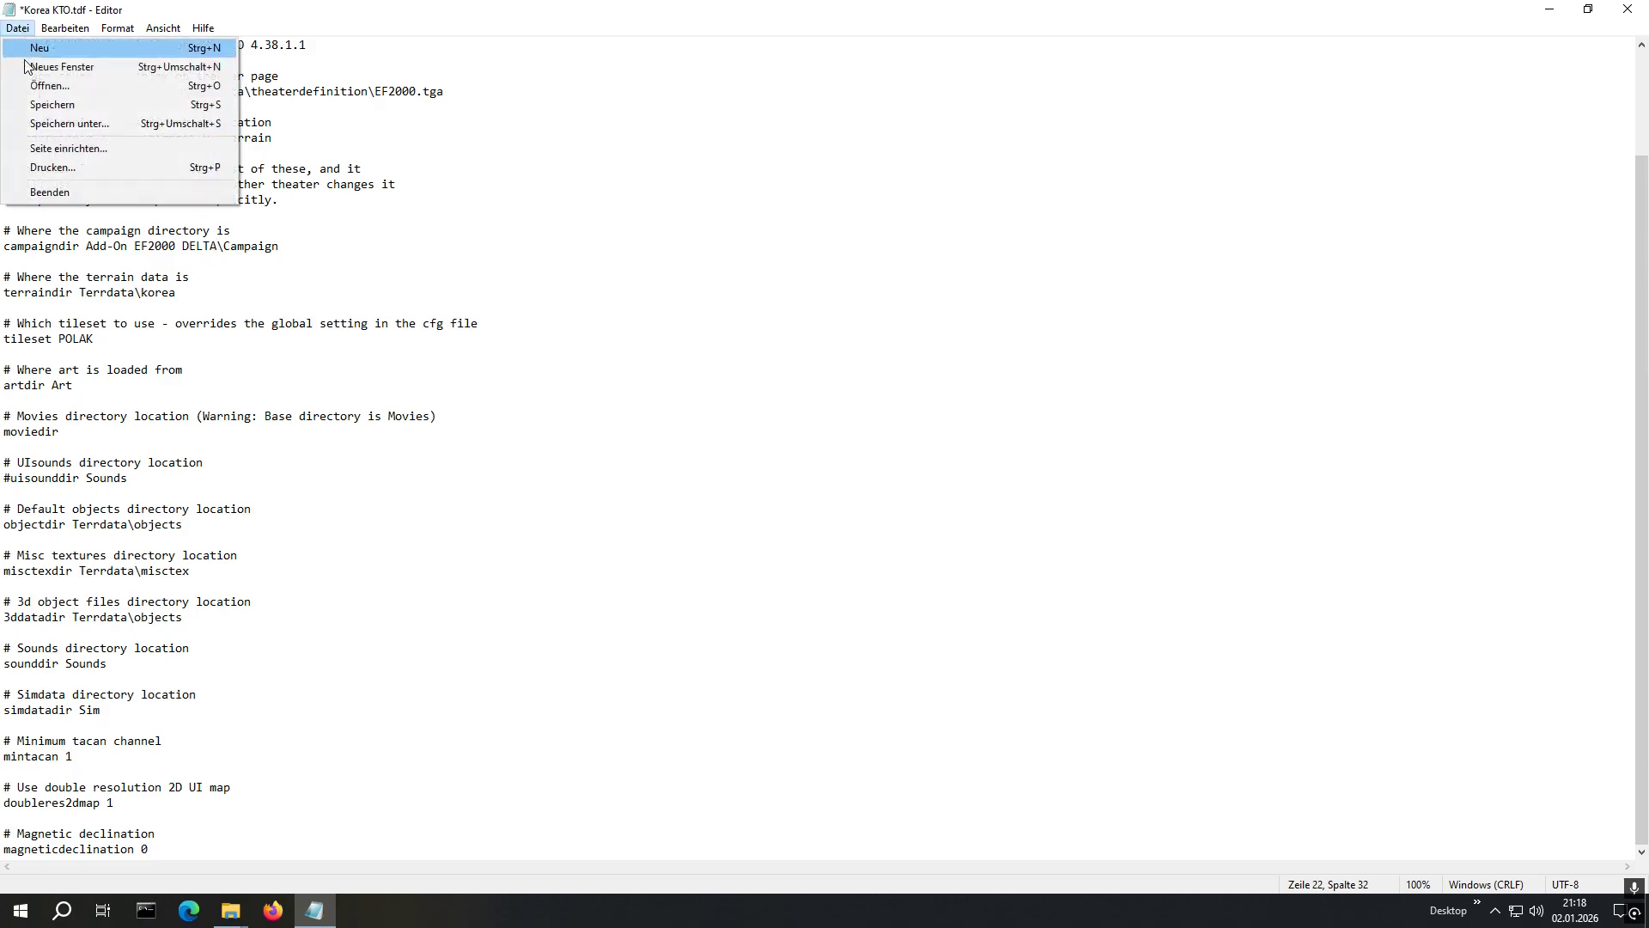
click(52, 104)
Restore the editor to a smaller window, close the EF2000 DELTA release folder and place both TheaterDefinition folder windows side by side
click(1600, 11)
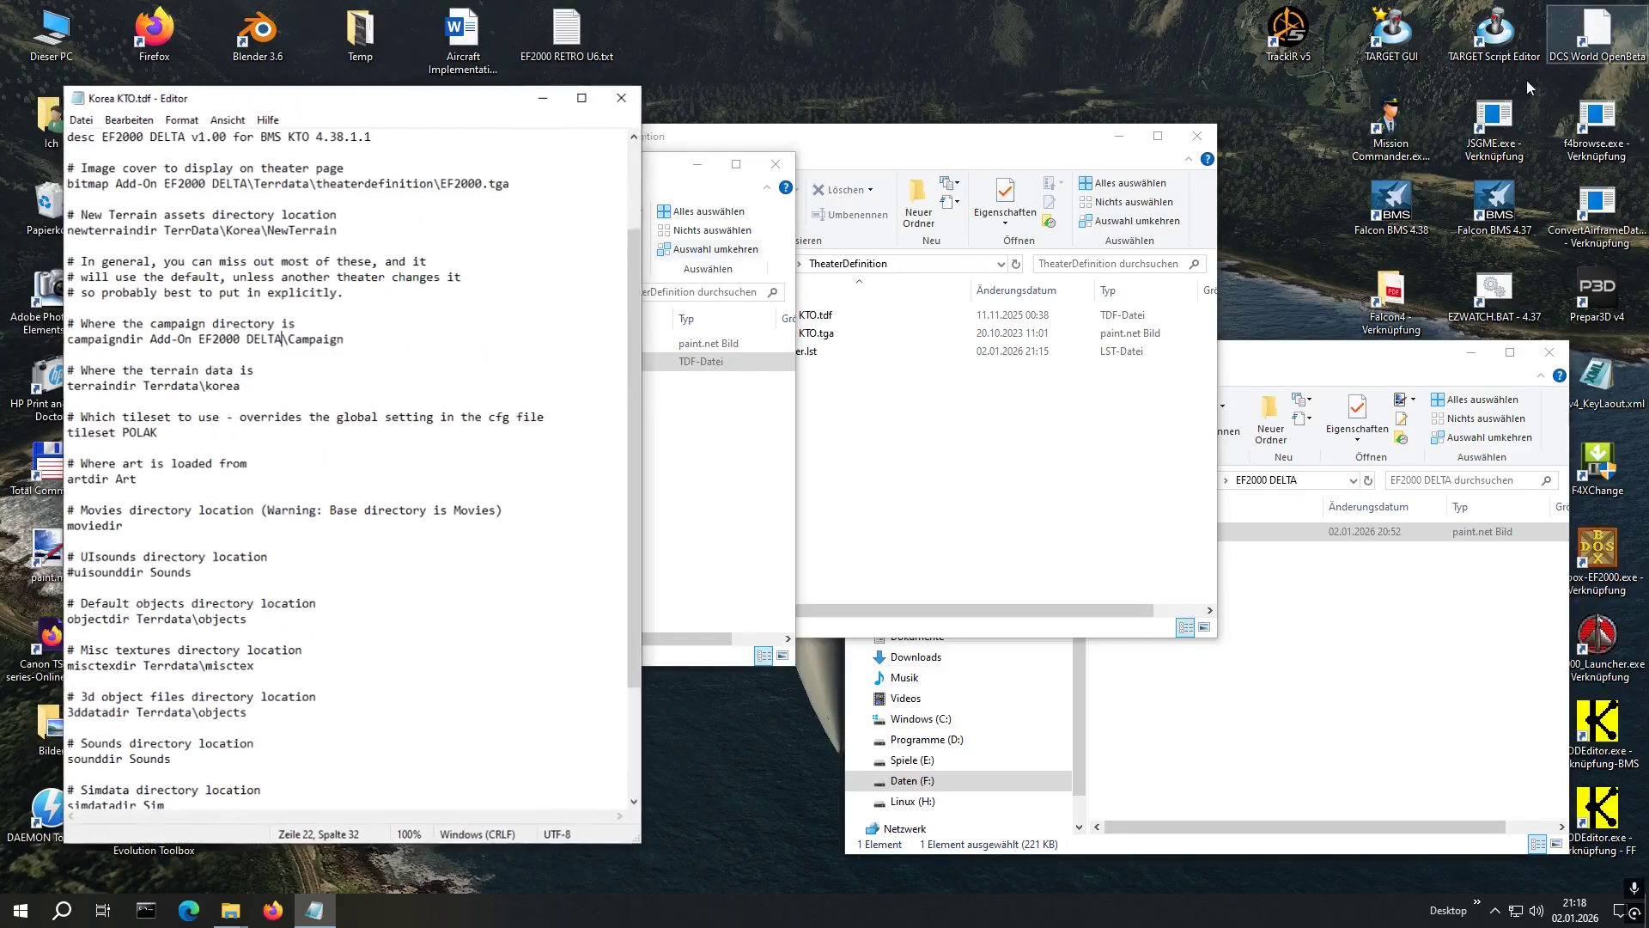
click(1001, 459)
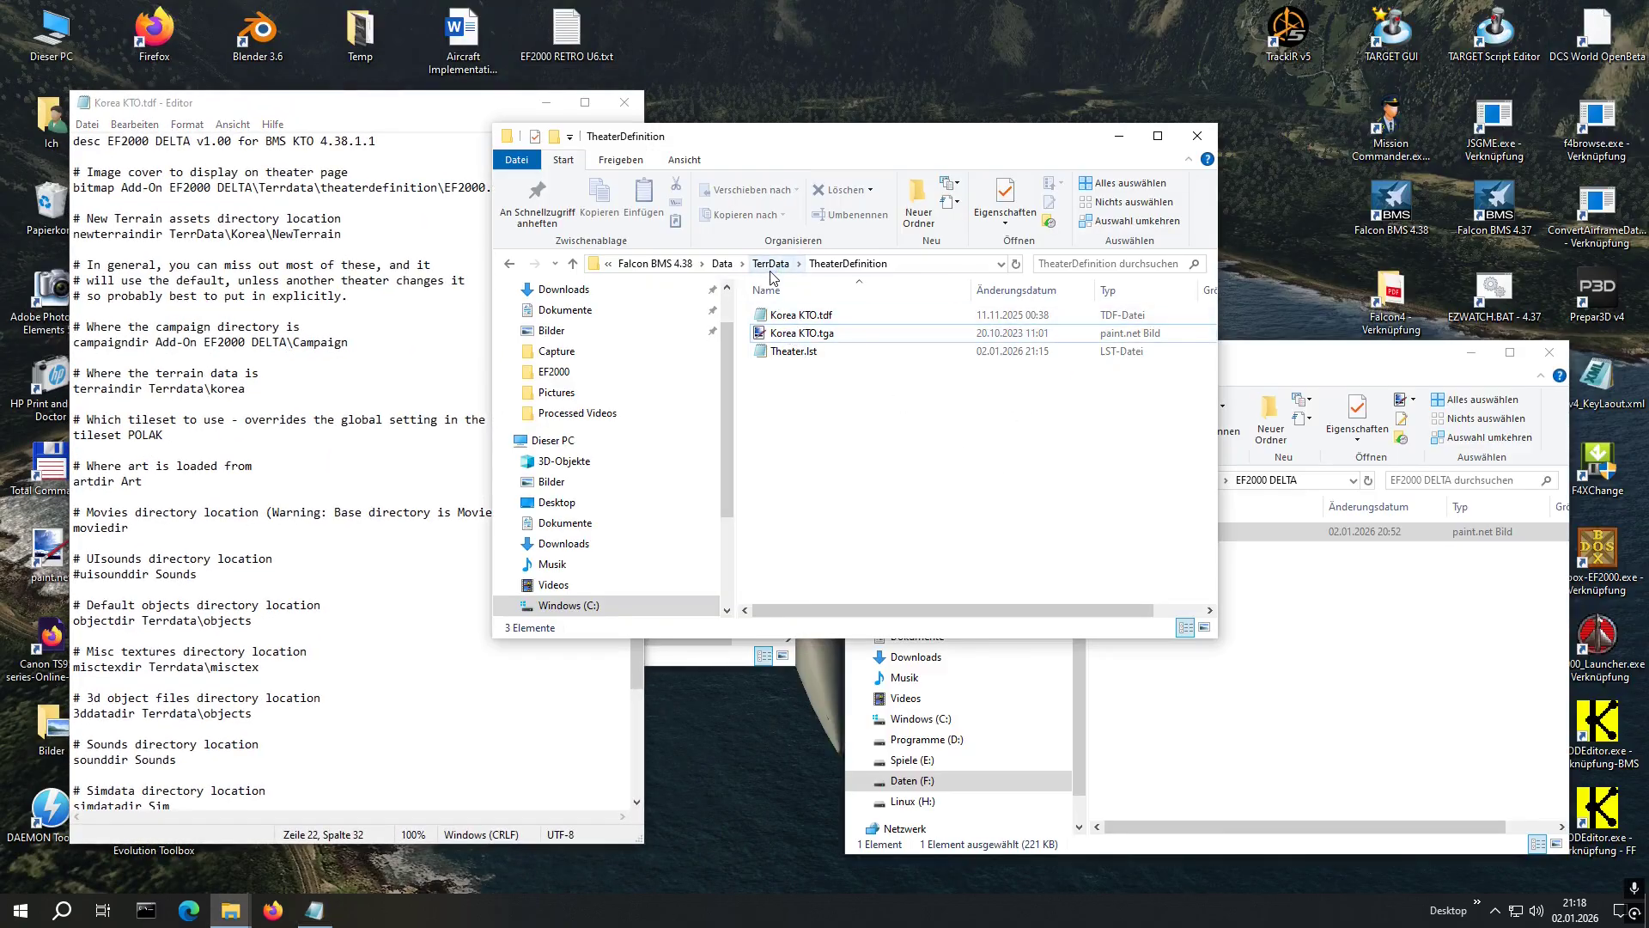
drag(967, 145, 622, 152)
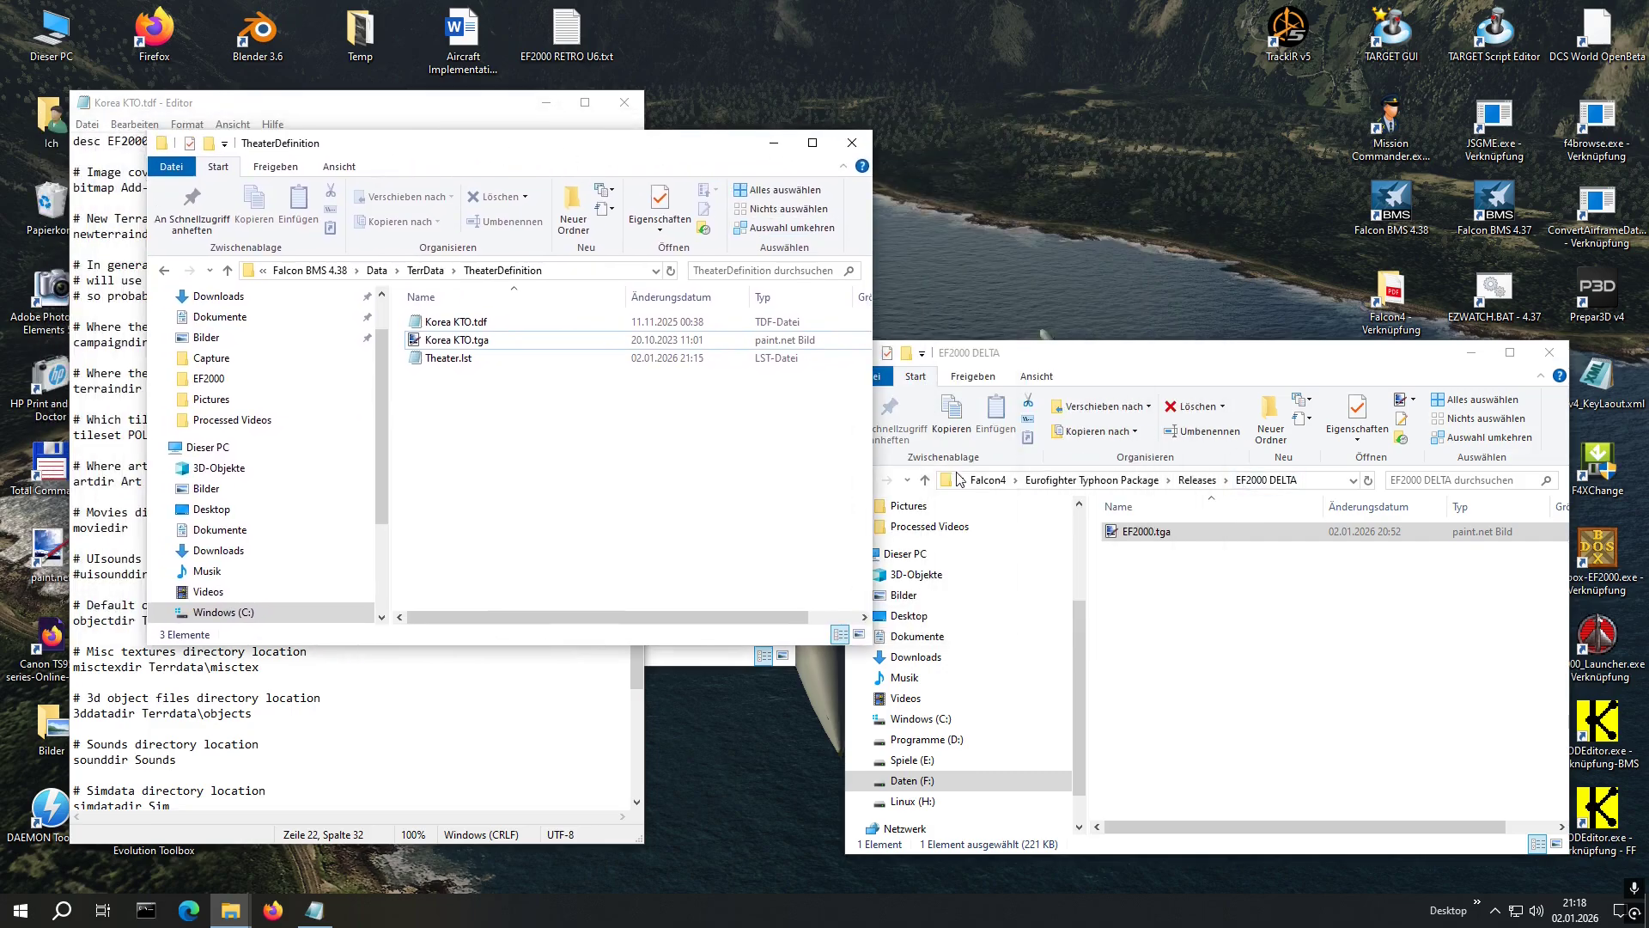
click(1548, 353)
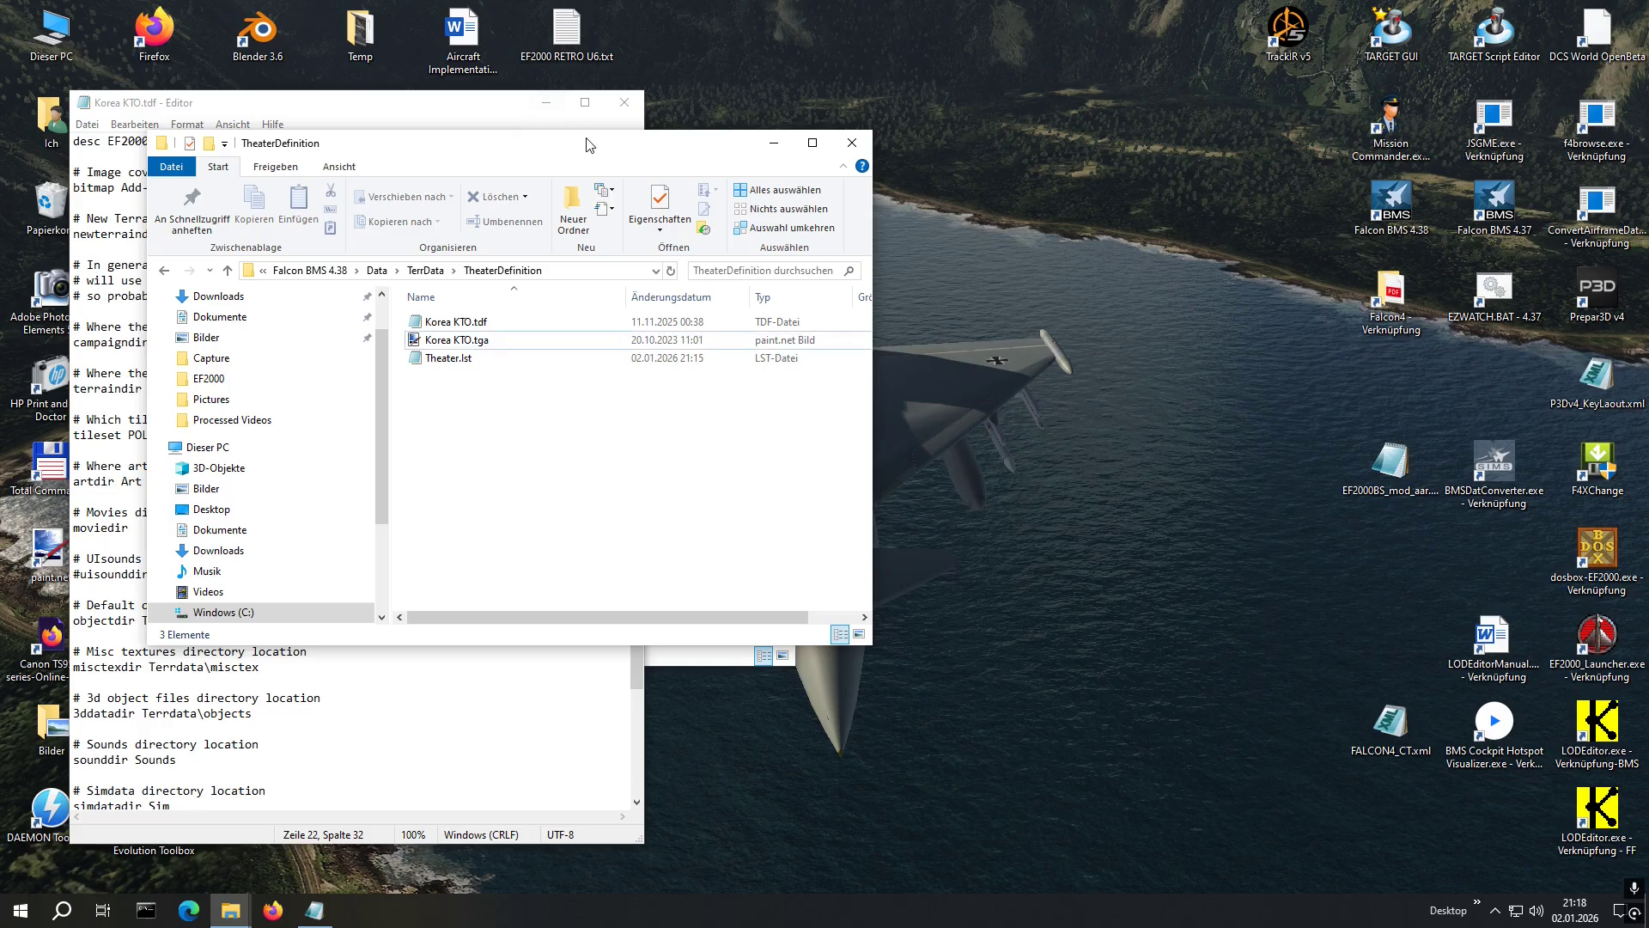
drag(588, 143, 1183, 190)
click(670, 524)
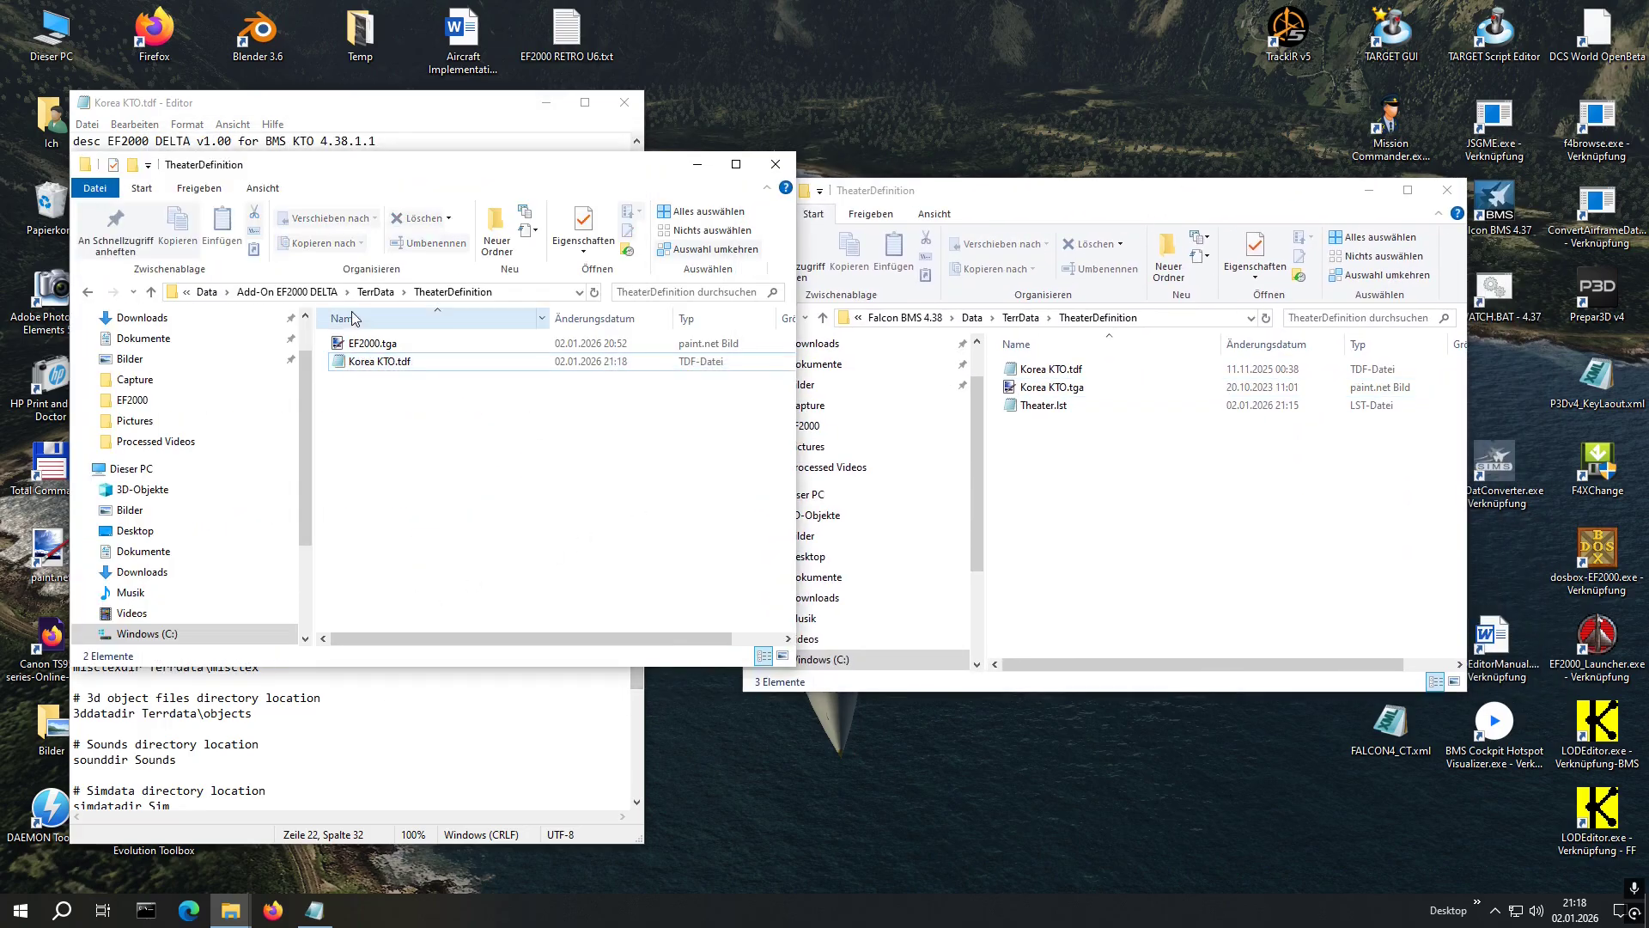
Copy the Campaign folder from the Falcon BMS 4.38 Data folder into Add-On EF2000 DELTA
click(251, 292)
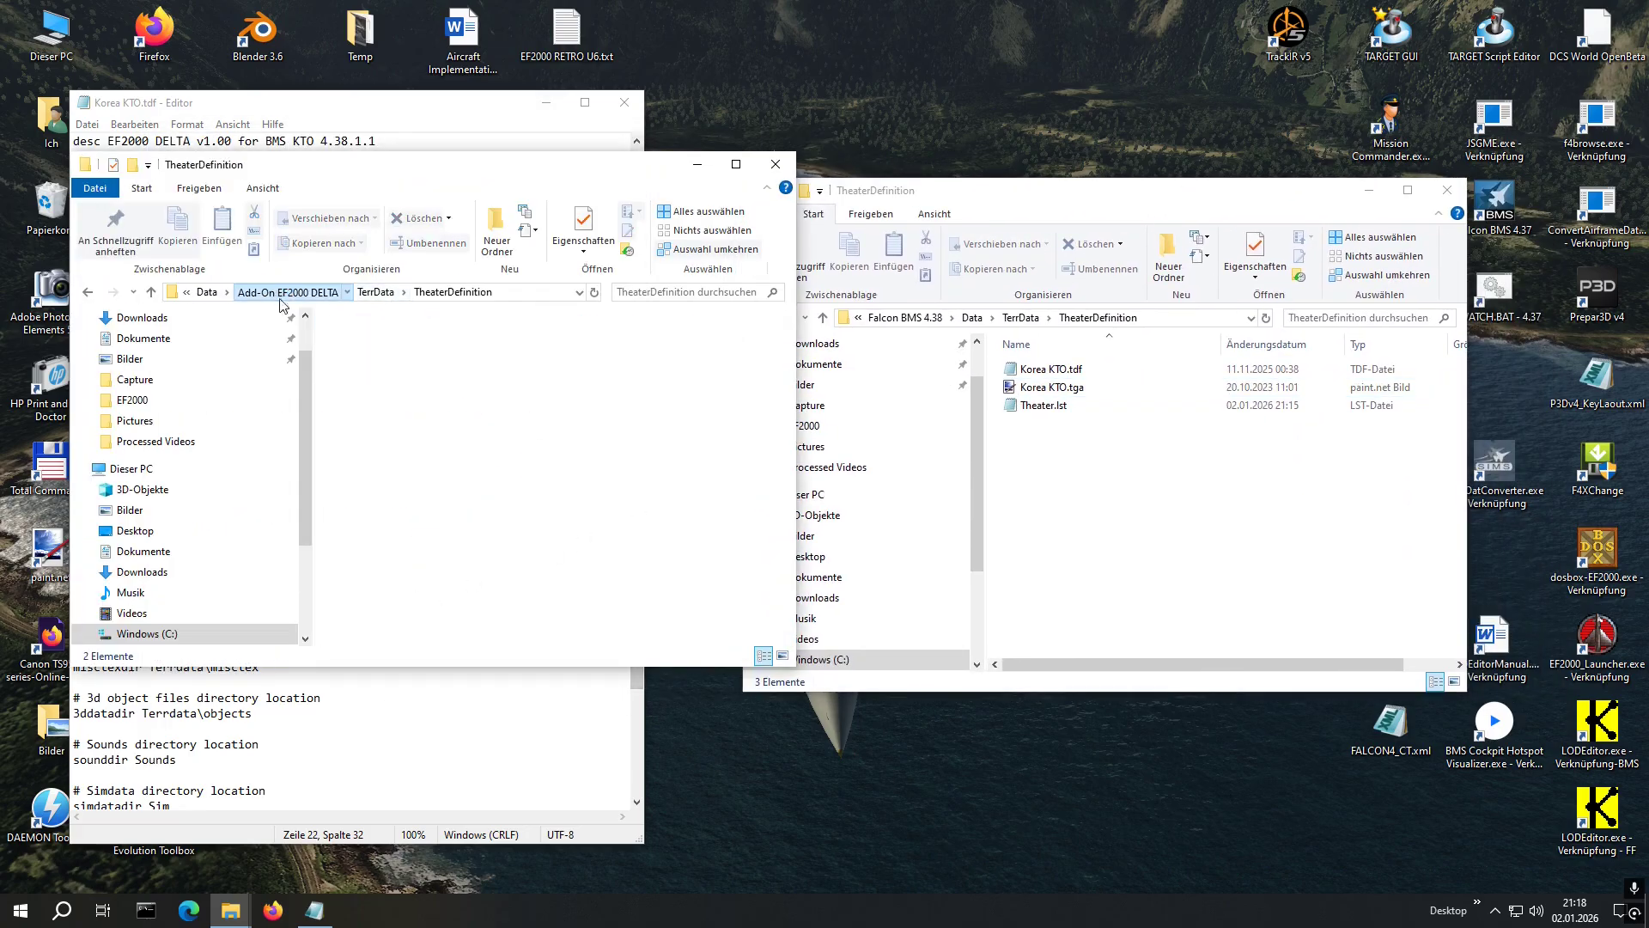
click(369, 380)
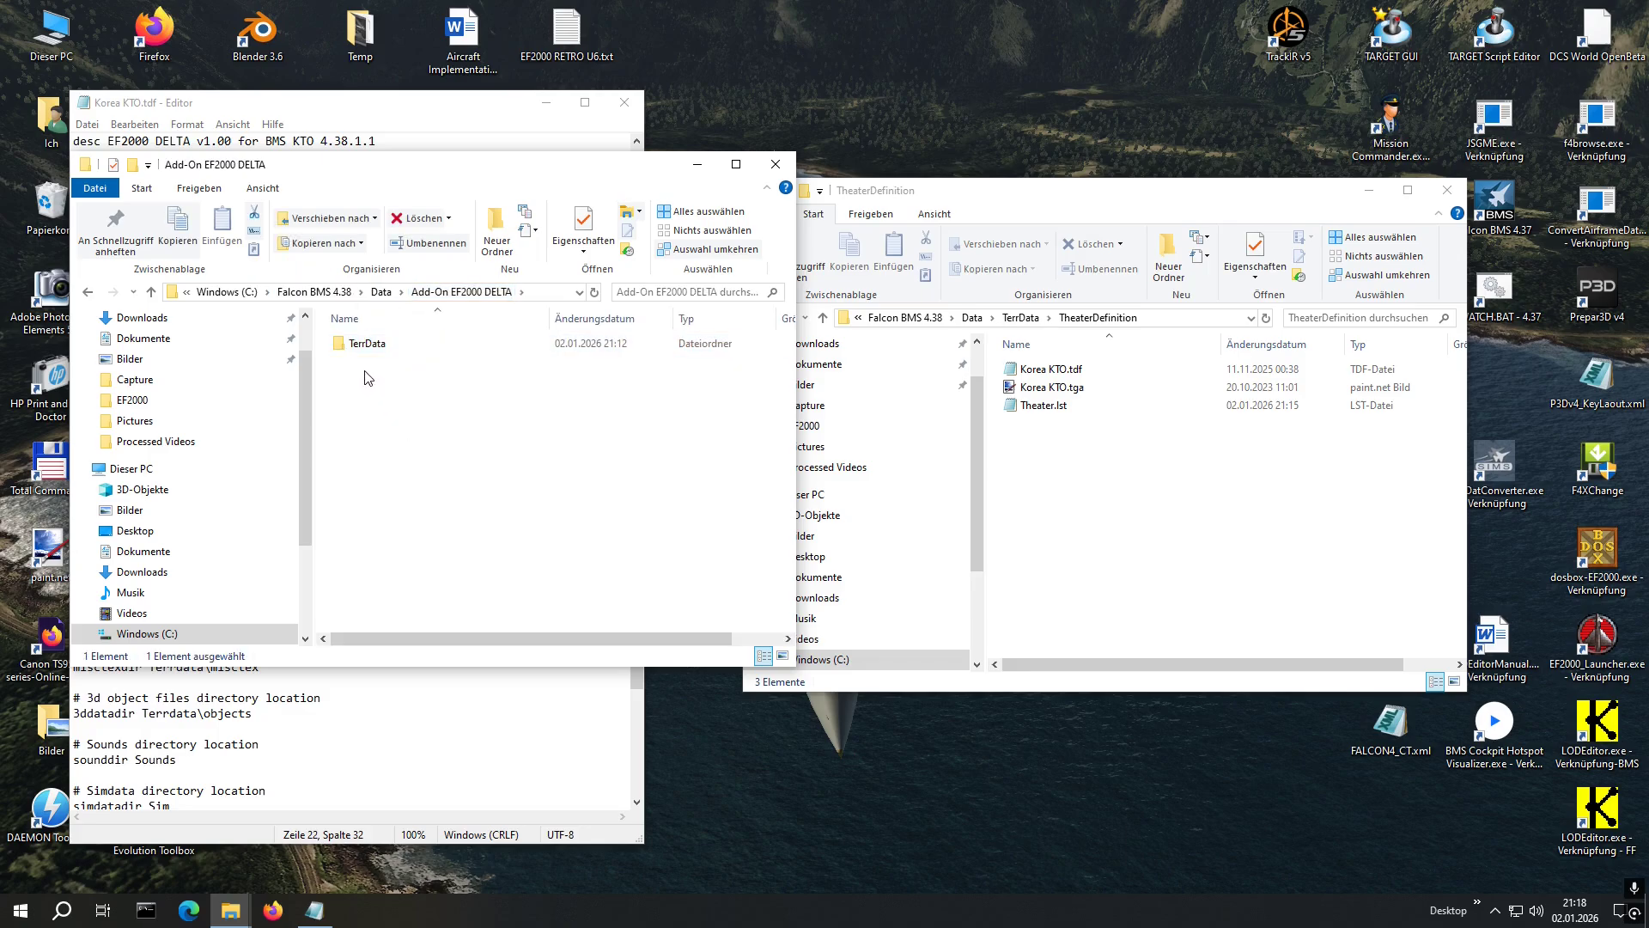
click(972, 319)
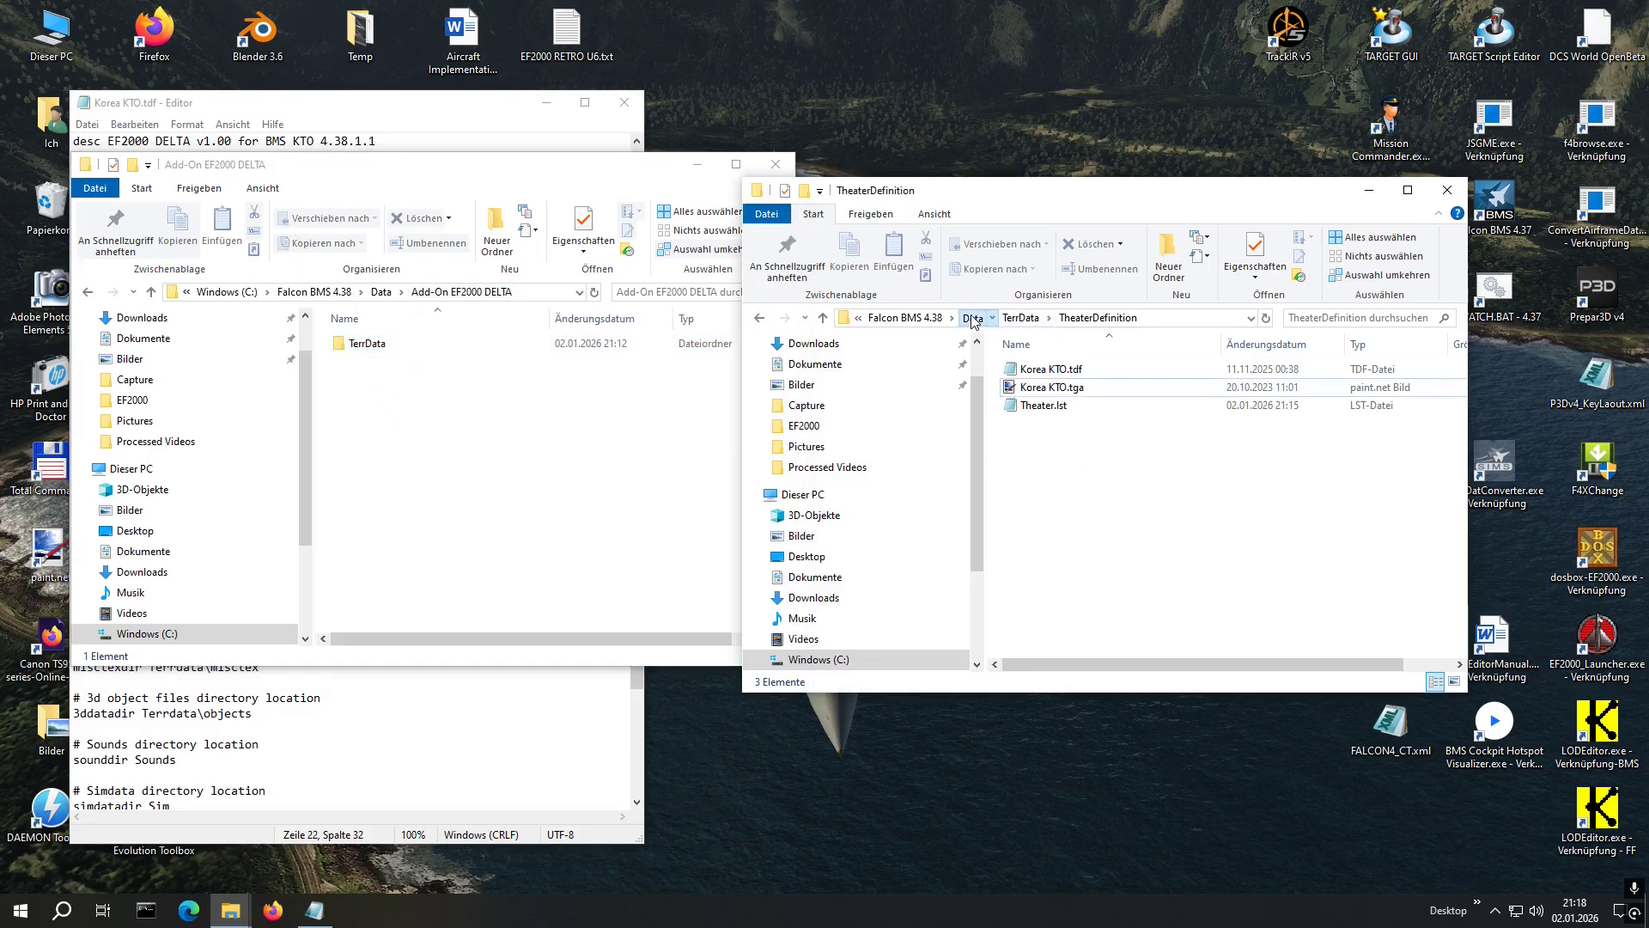
click(1035, 425)
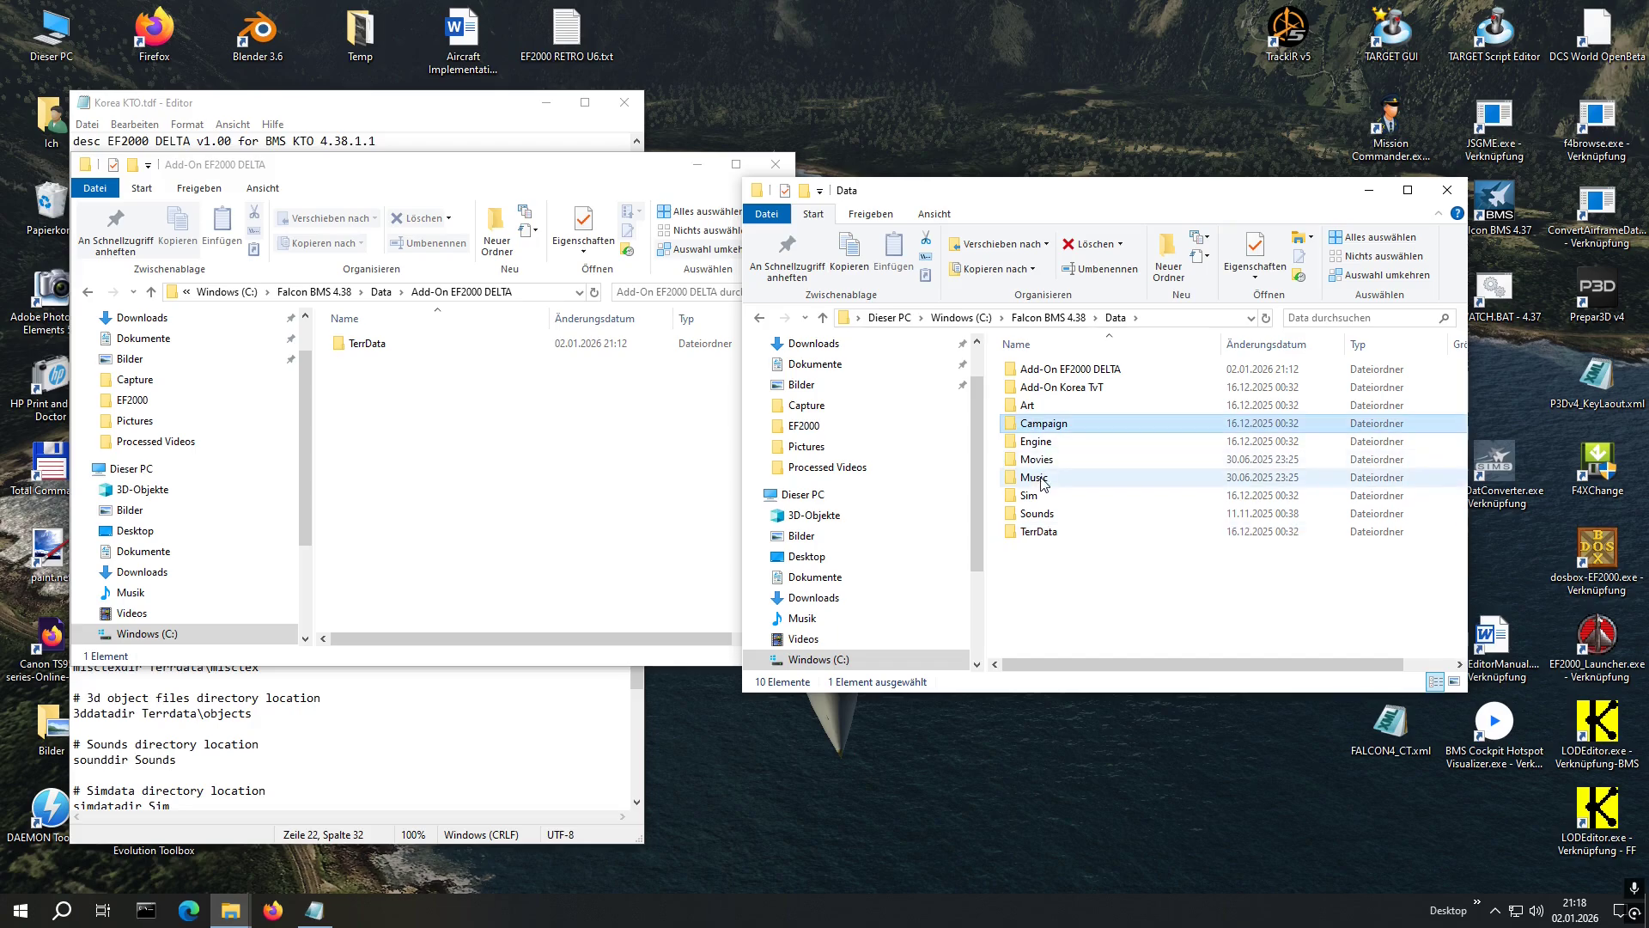
drag(1046, 430, 411, 444)
click(488, 491)
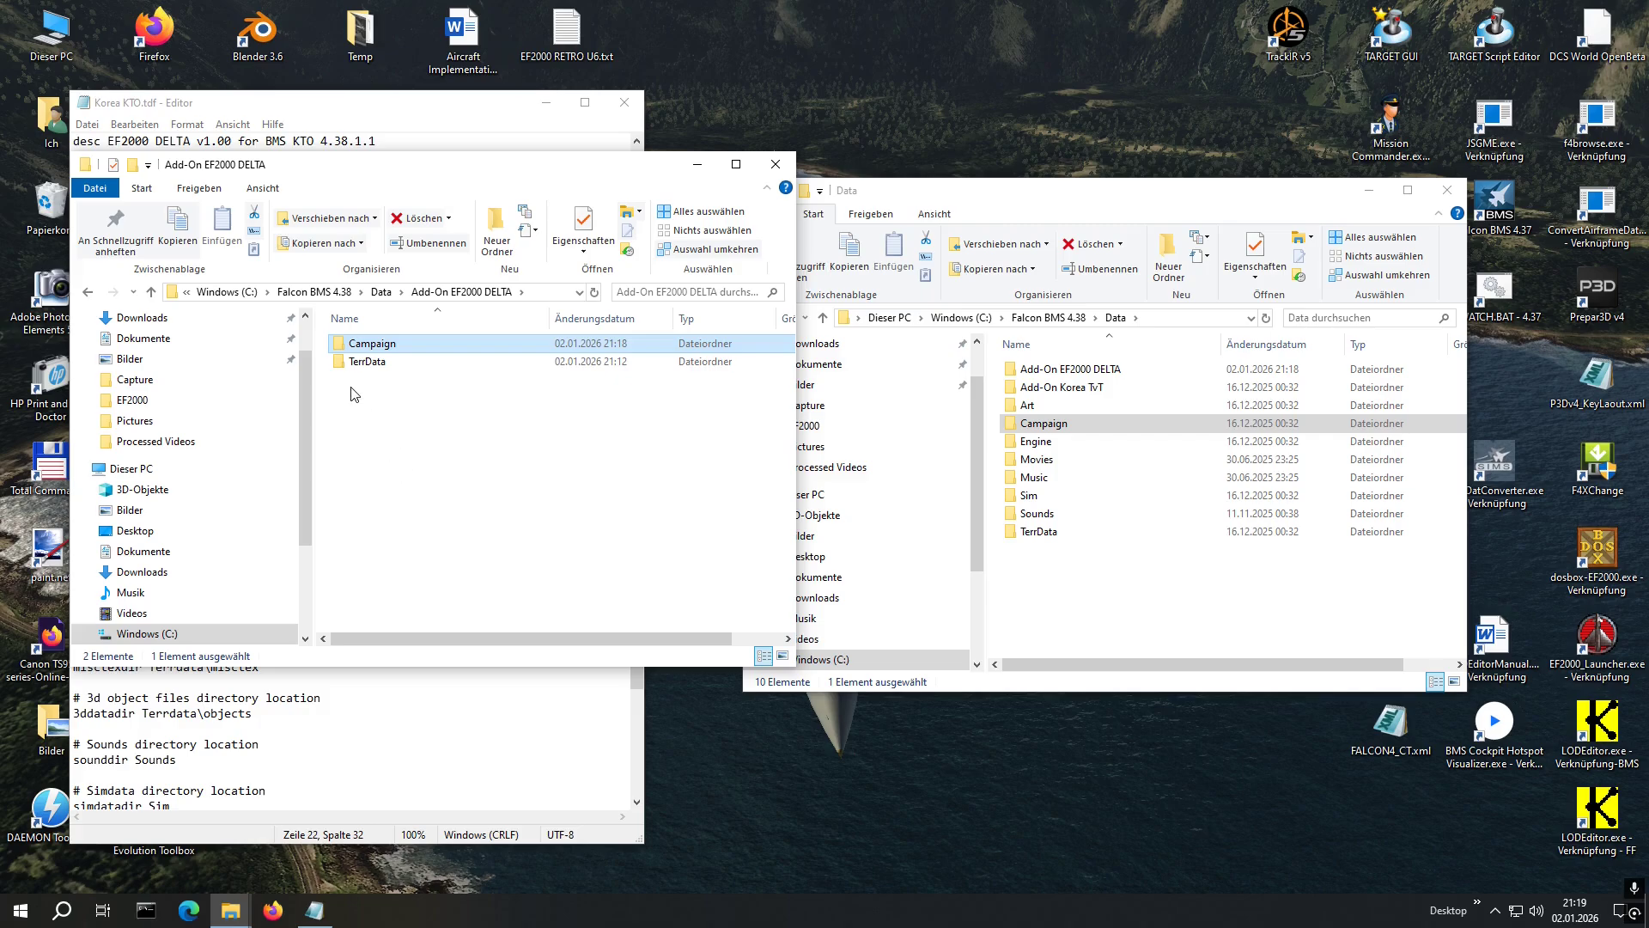
Examine the files in the add-on's copied Campaign folder in a maximized window and return to the Add-On EF2000 DELTA folder
double_click(370, 348)
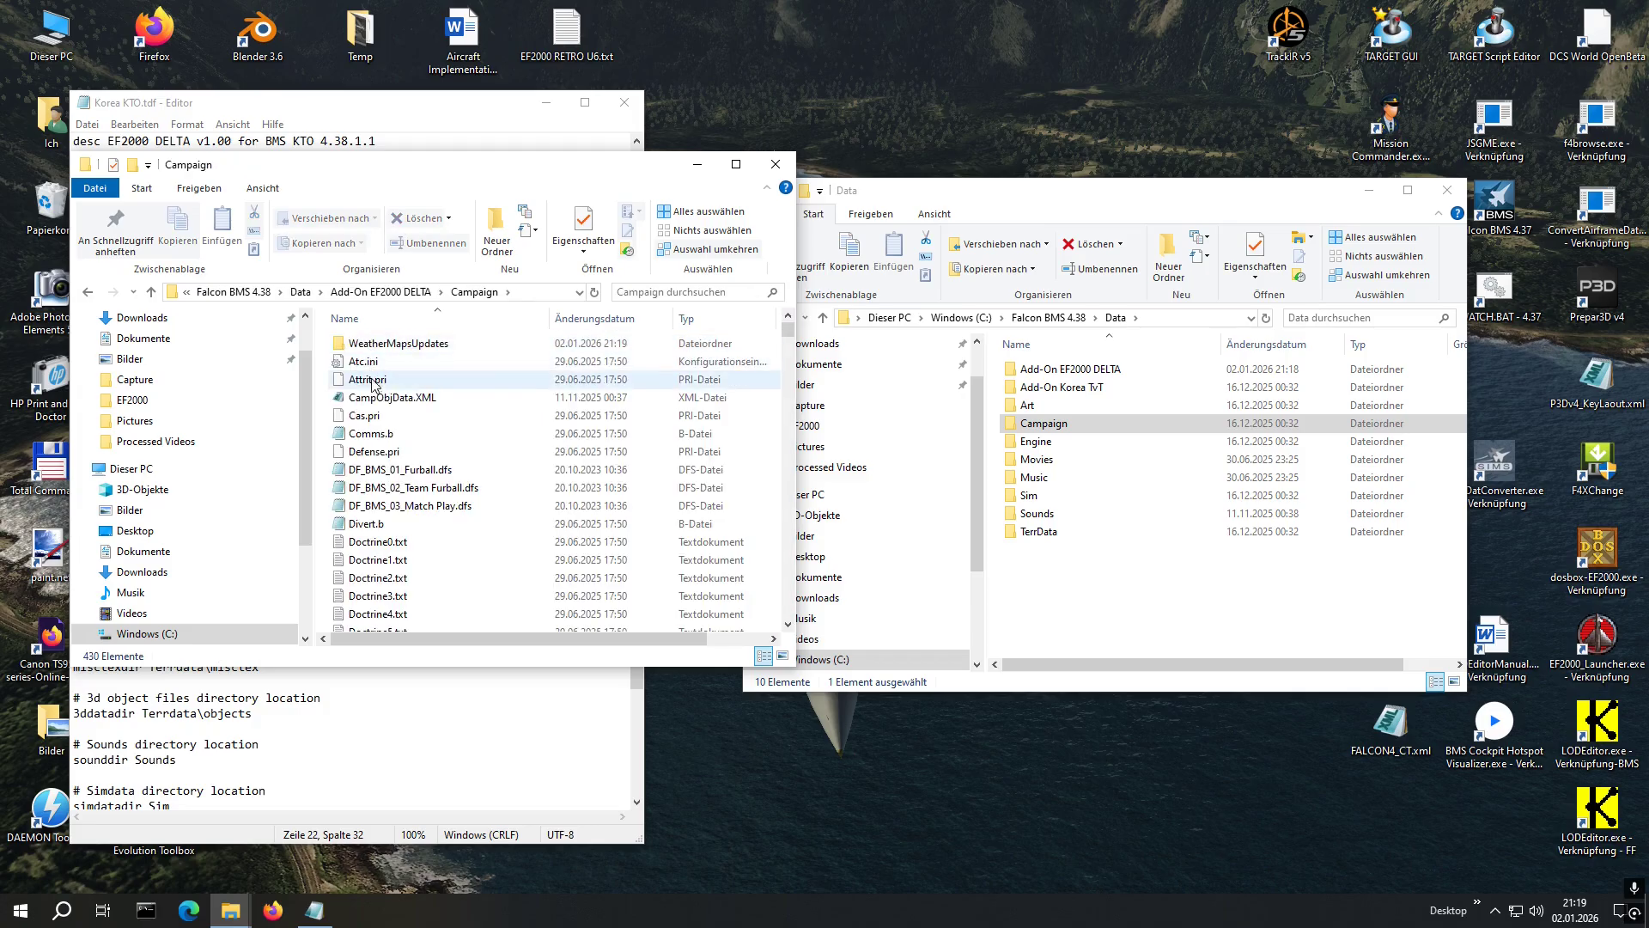
click(737, 164)
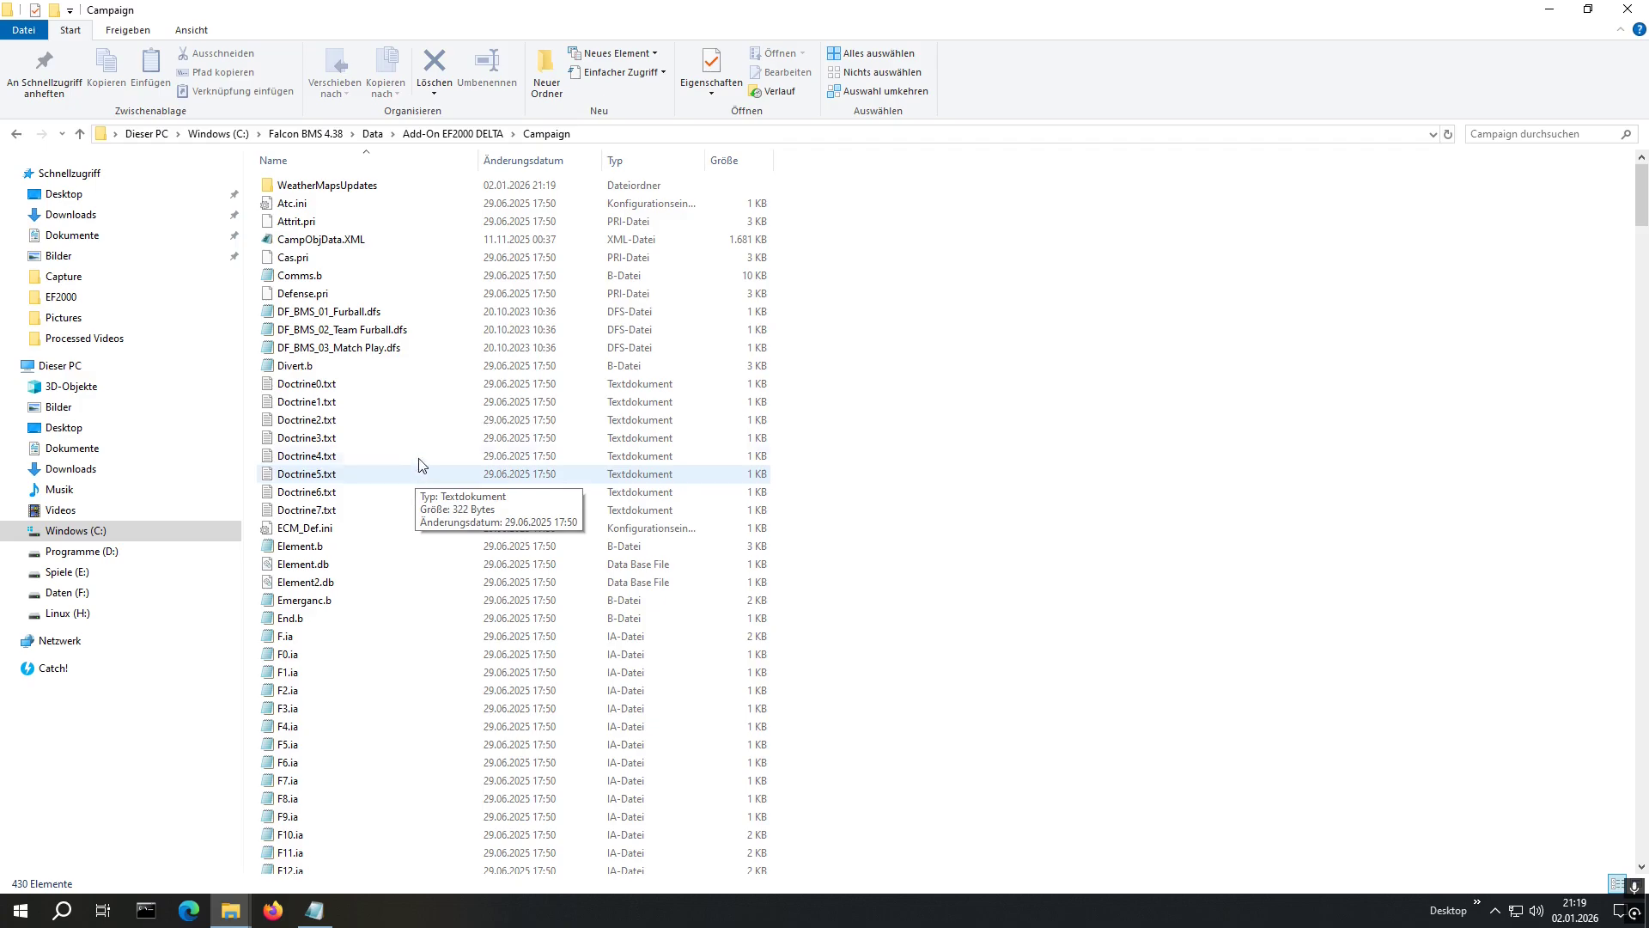
scroll(421, 445, down, 6)
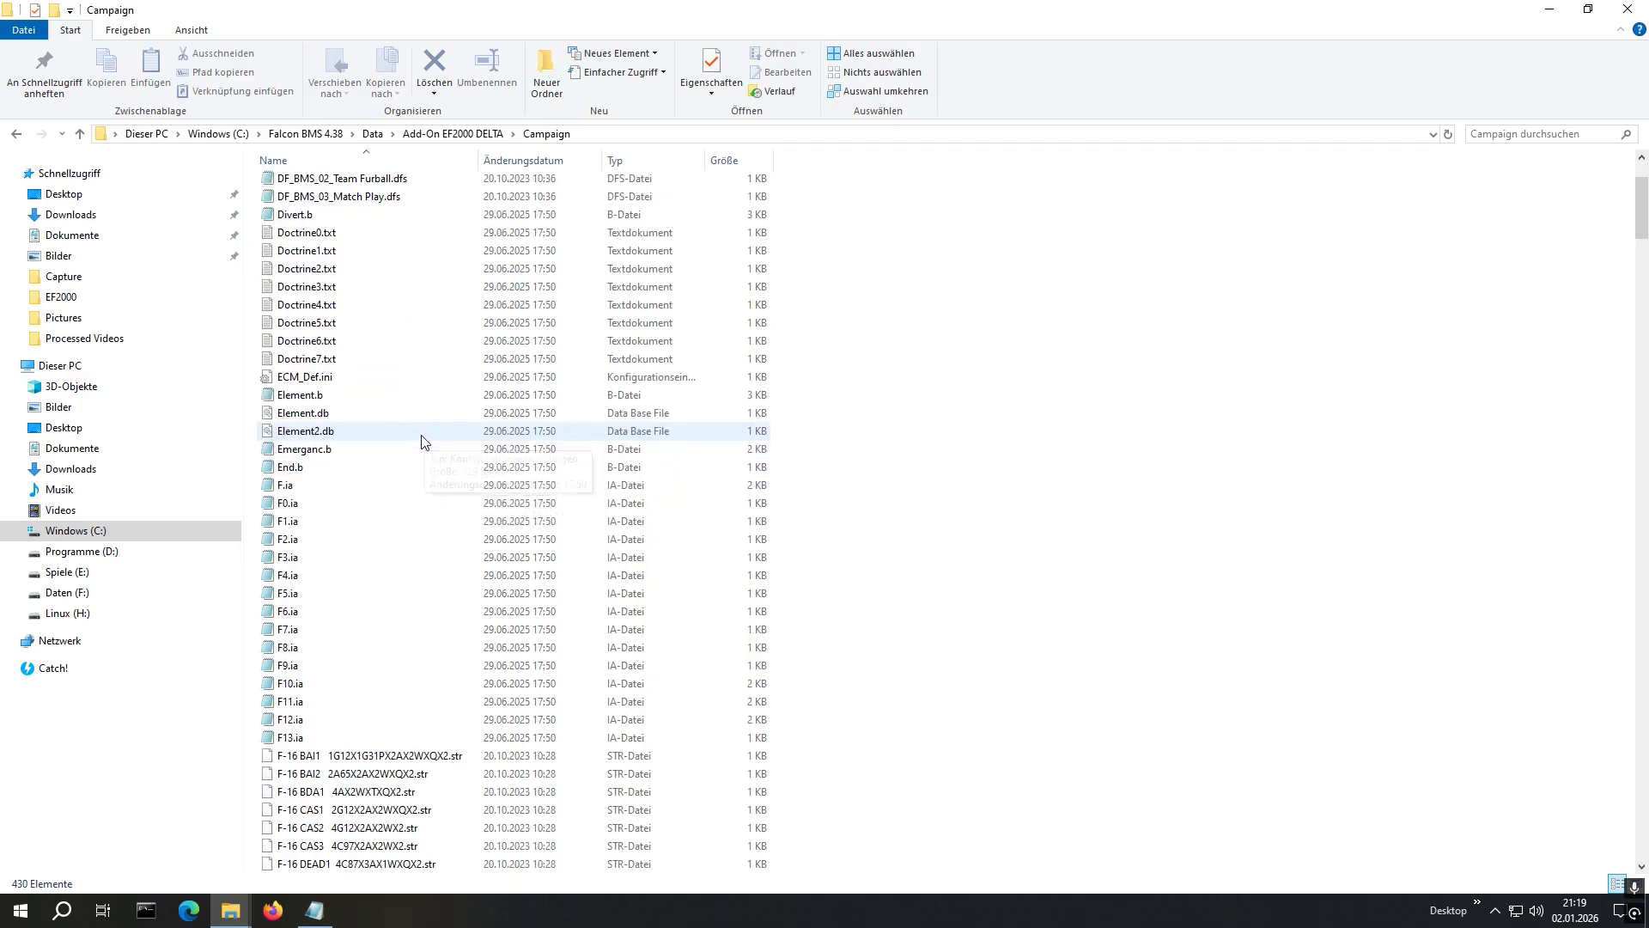
scroll(421, 442, down, 5)
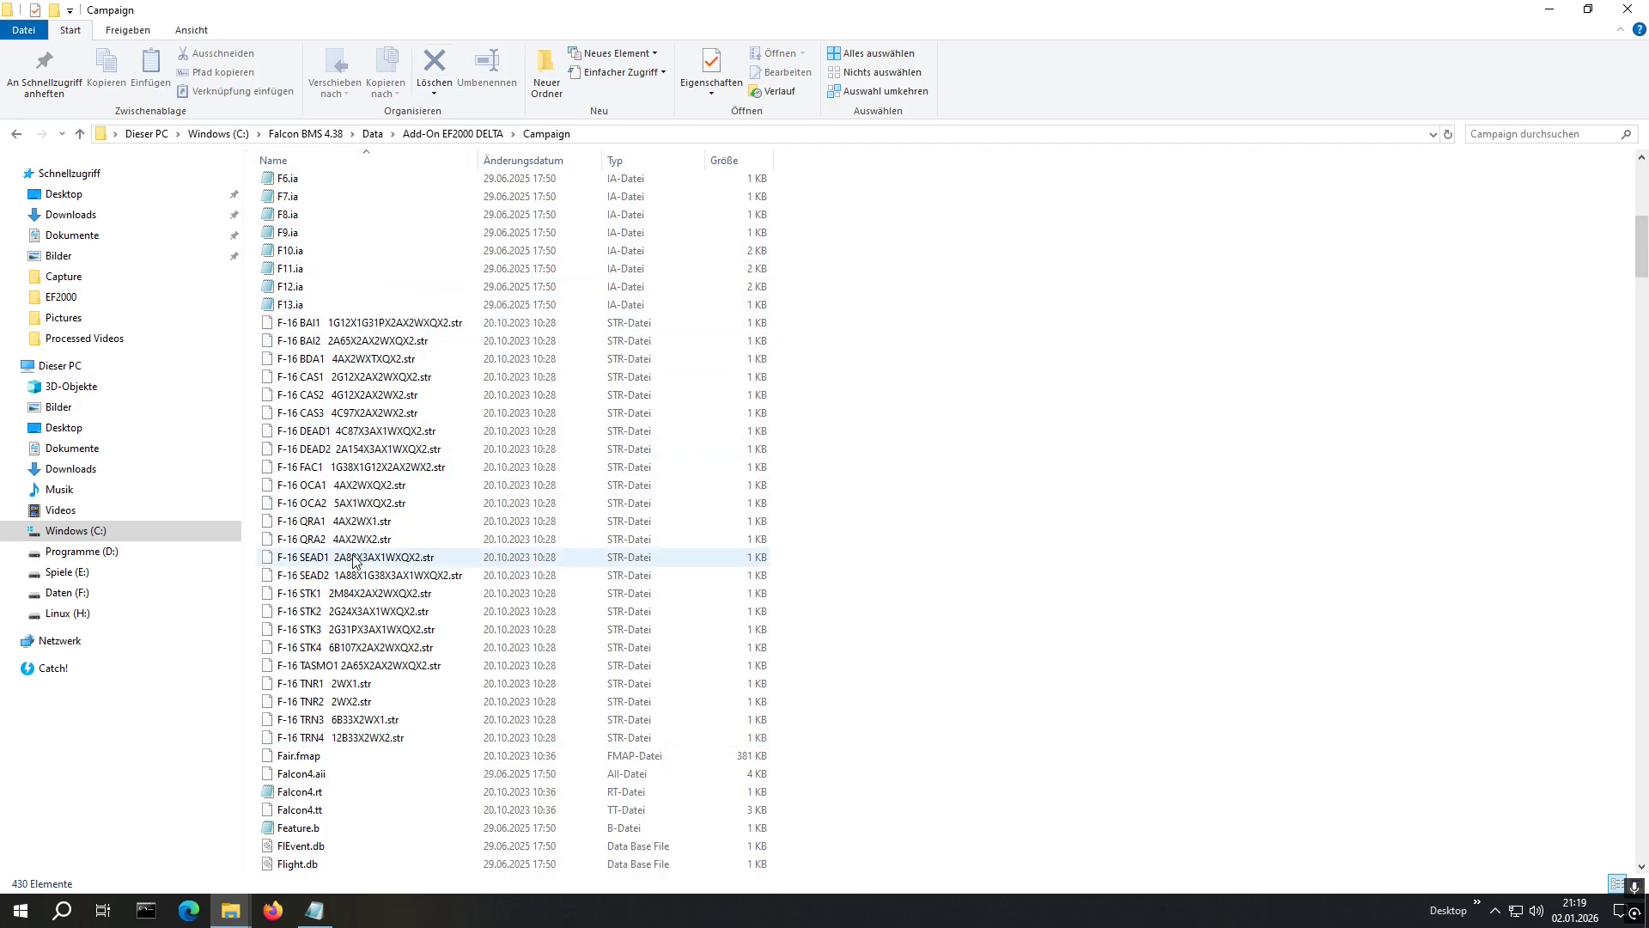
scroll(354, 560, down, 4)
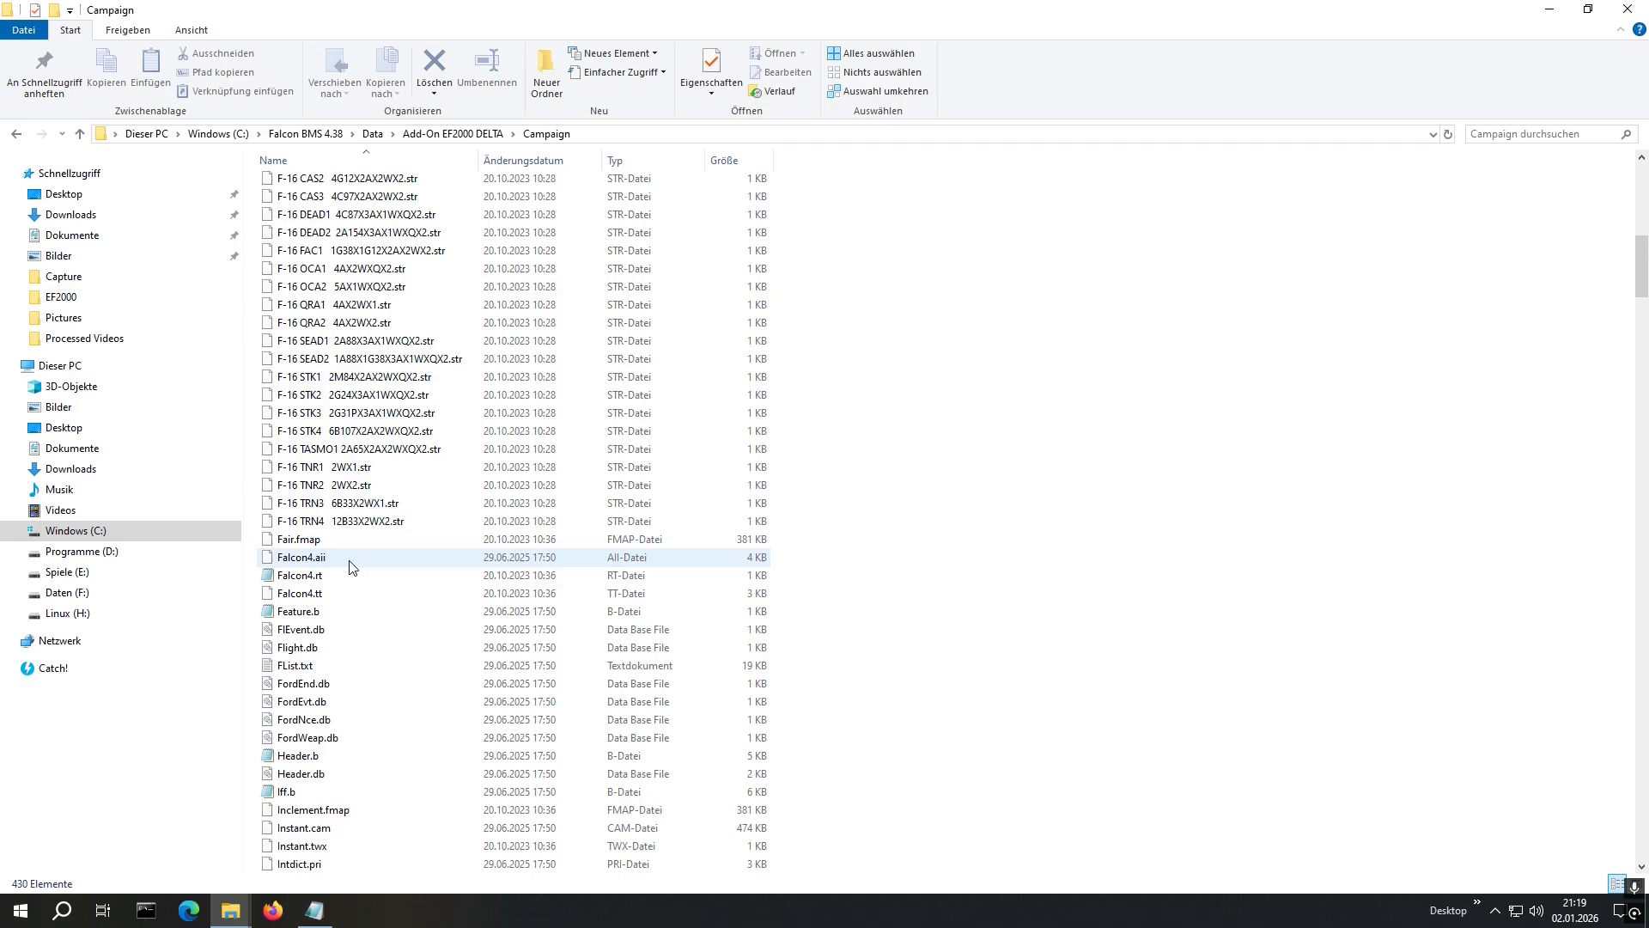
scroll(350, 565, up, 2)
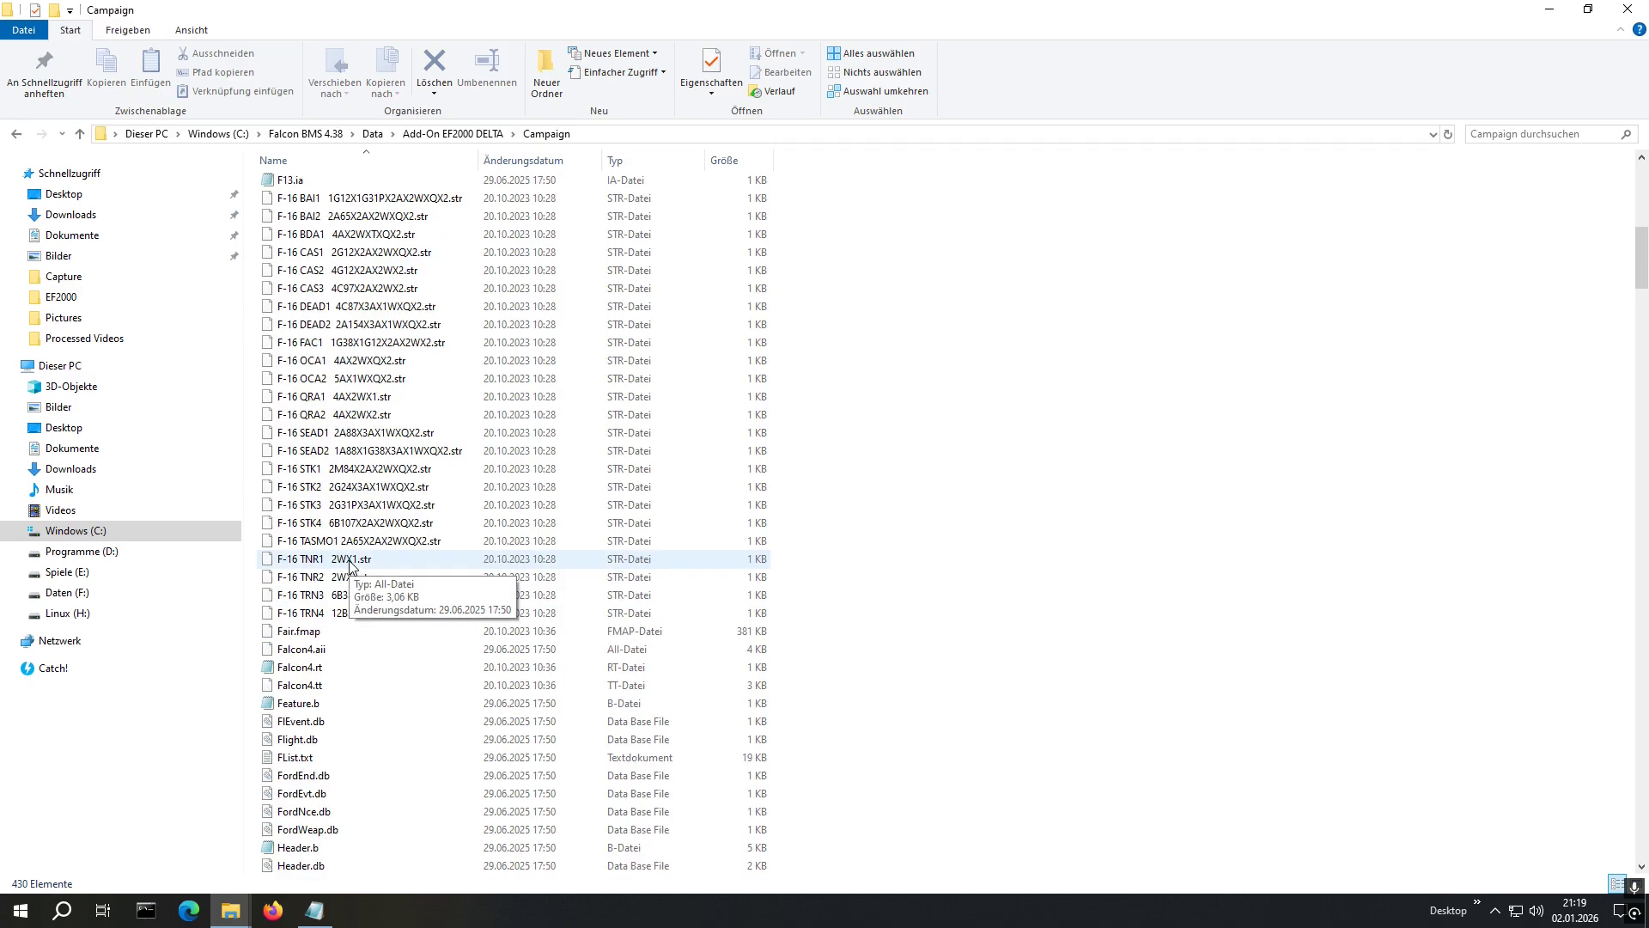
scroll(349, 567, down, 15)
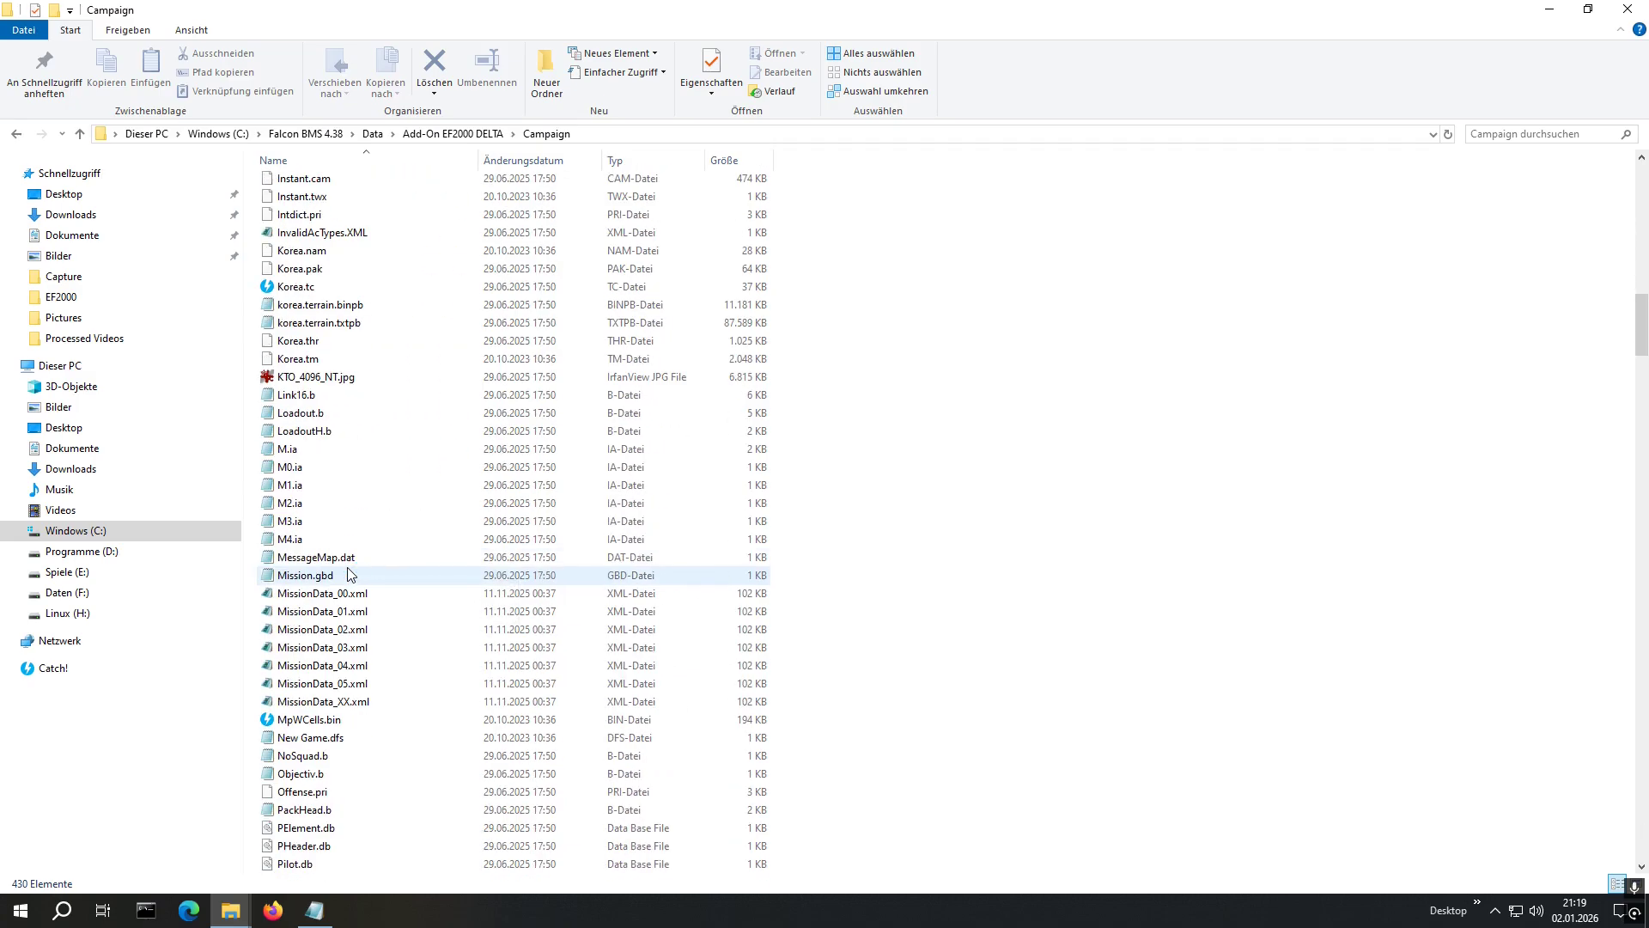
scroll(347, 574, down, 9)
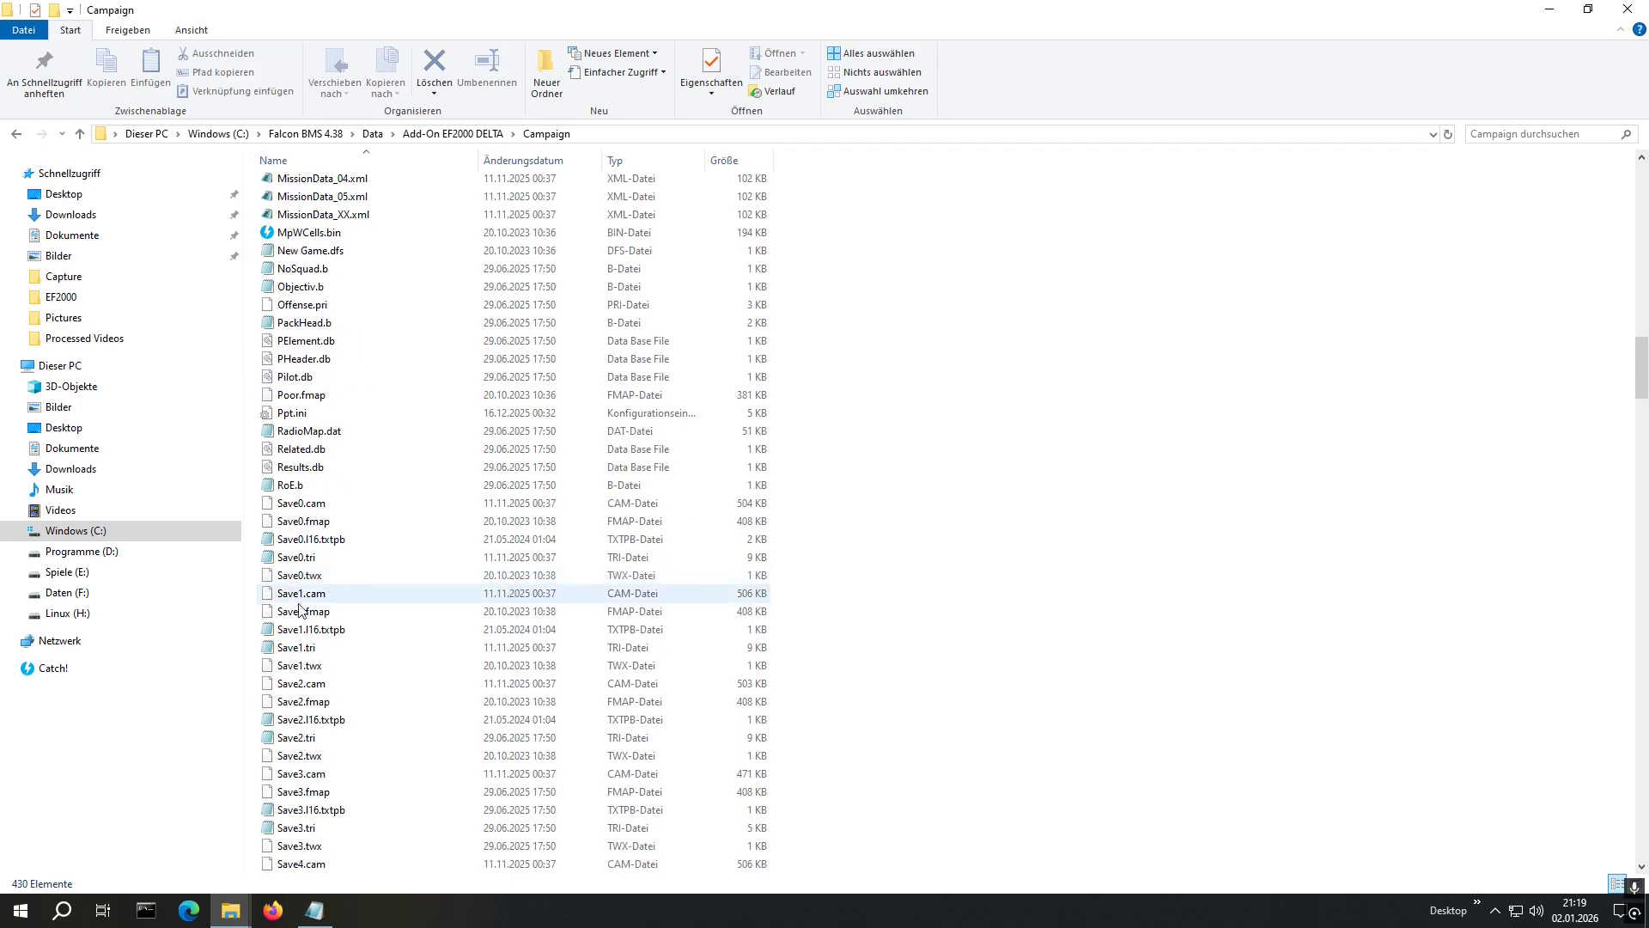
scroll(391, 566, up, 5)
scroll(391, 565, up, 20)
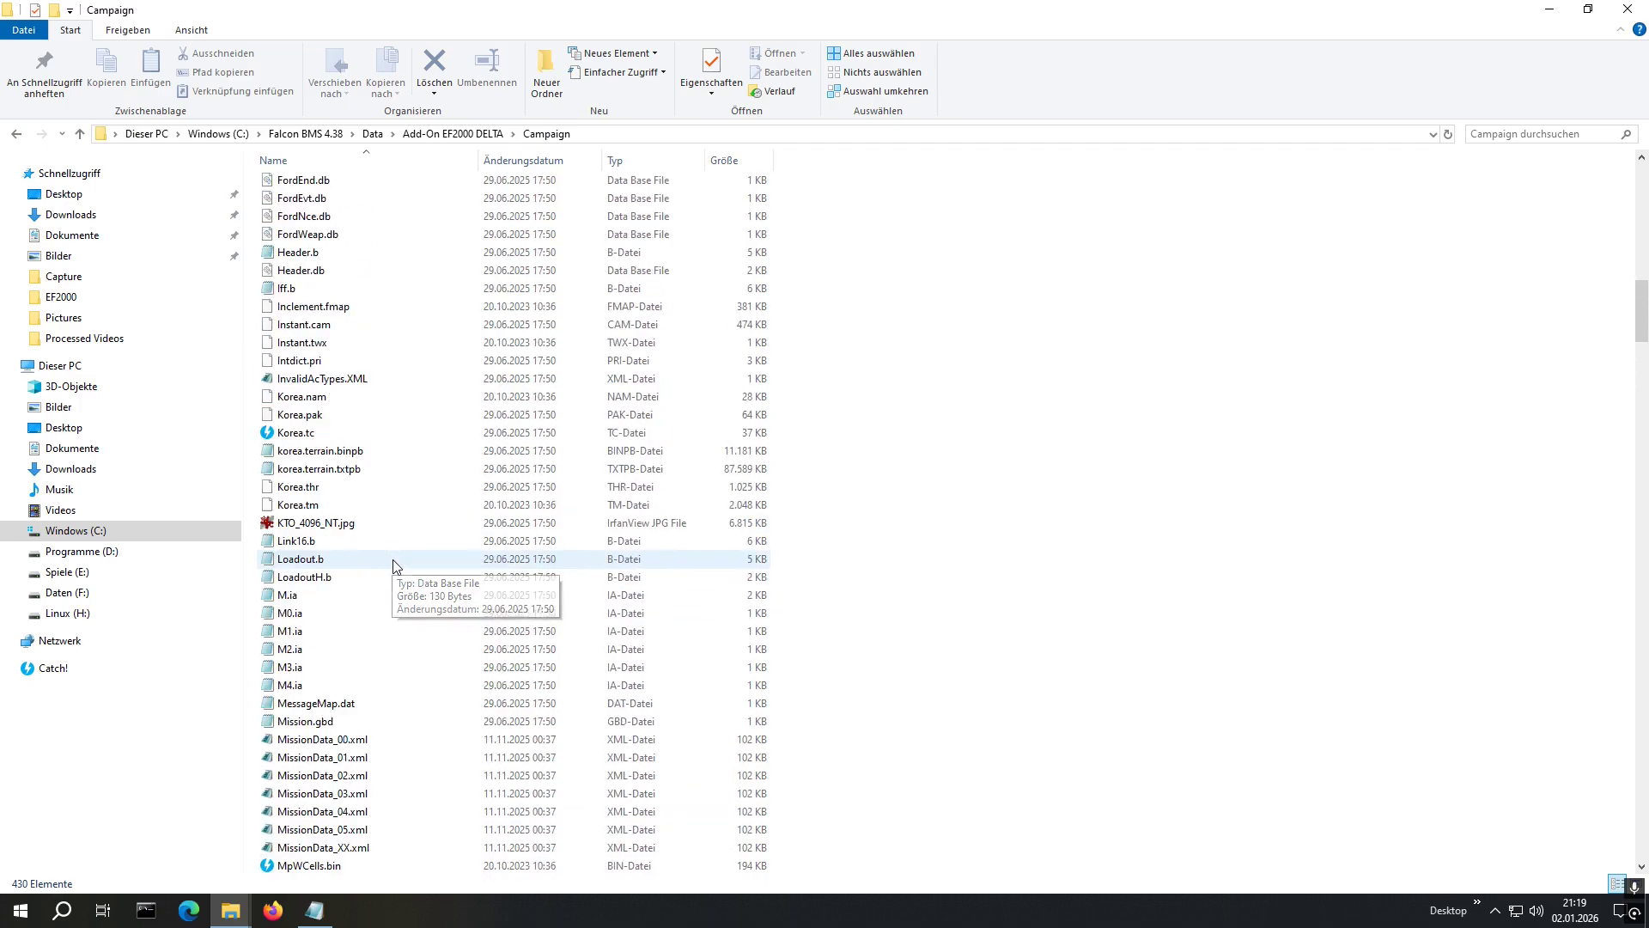
scroll(393, 565, up, 3)
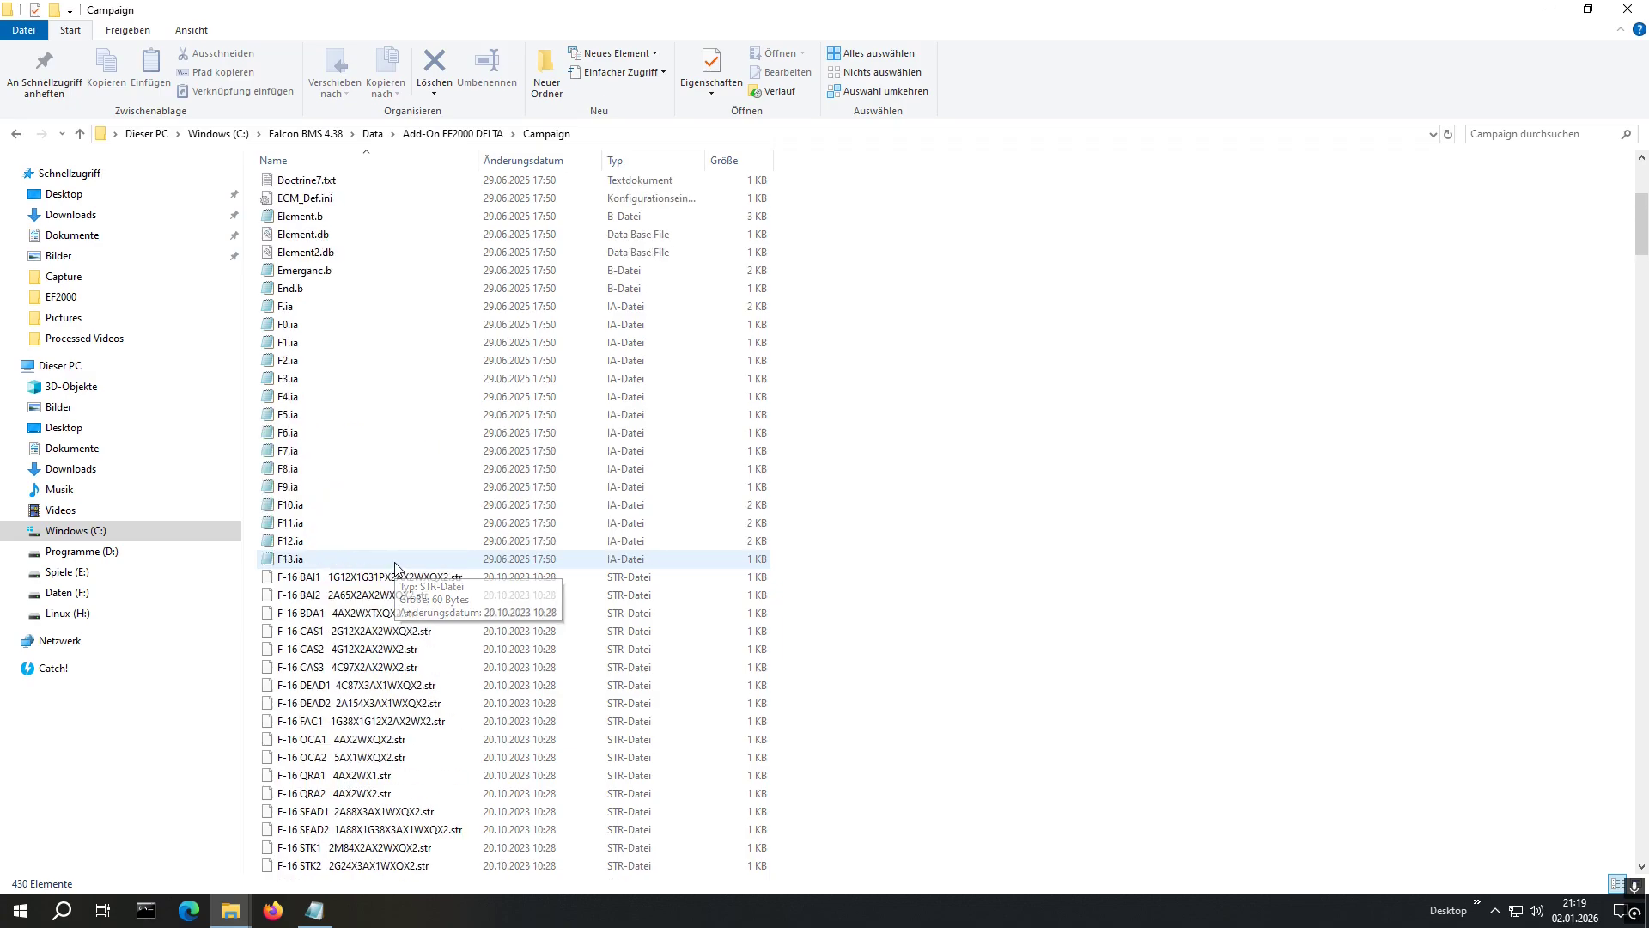
mouse_move(327, 332)
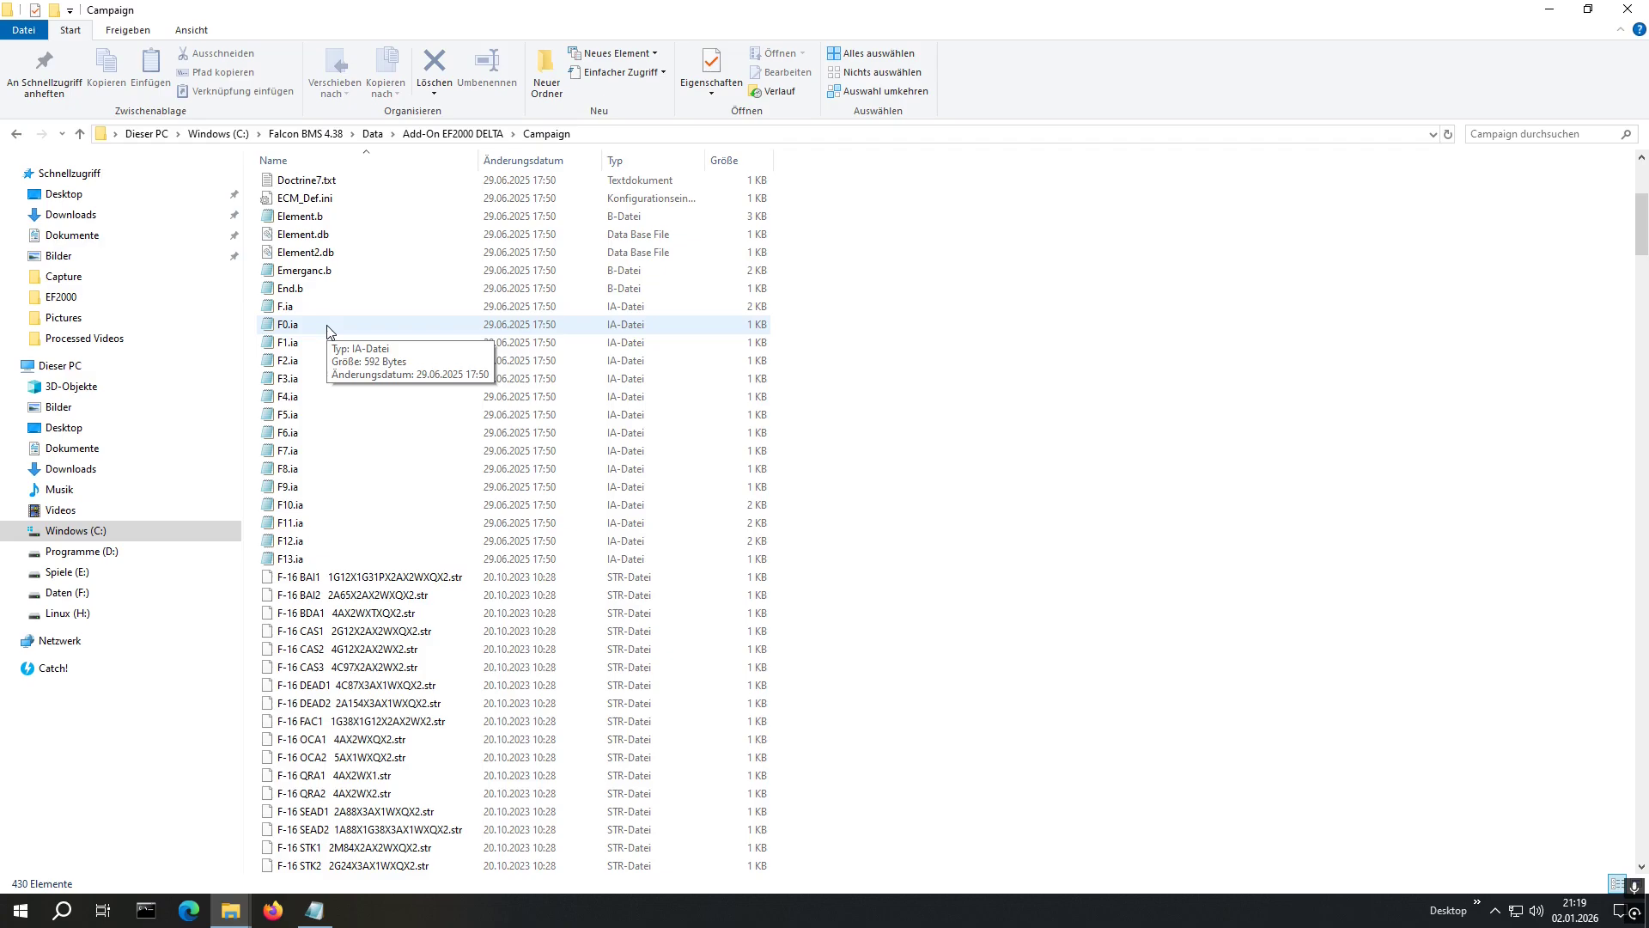
scroll(358, 418, up, 6)
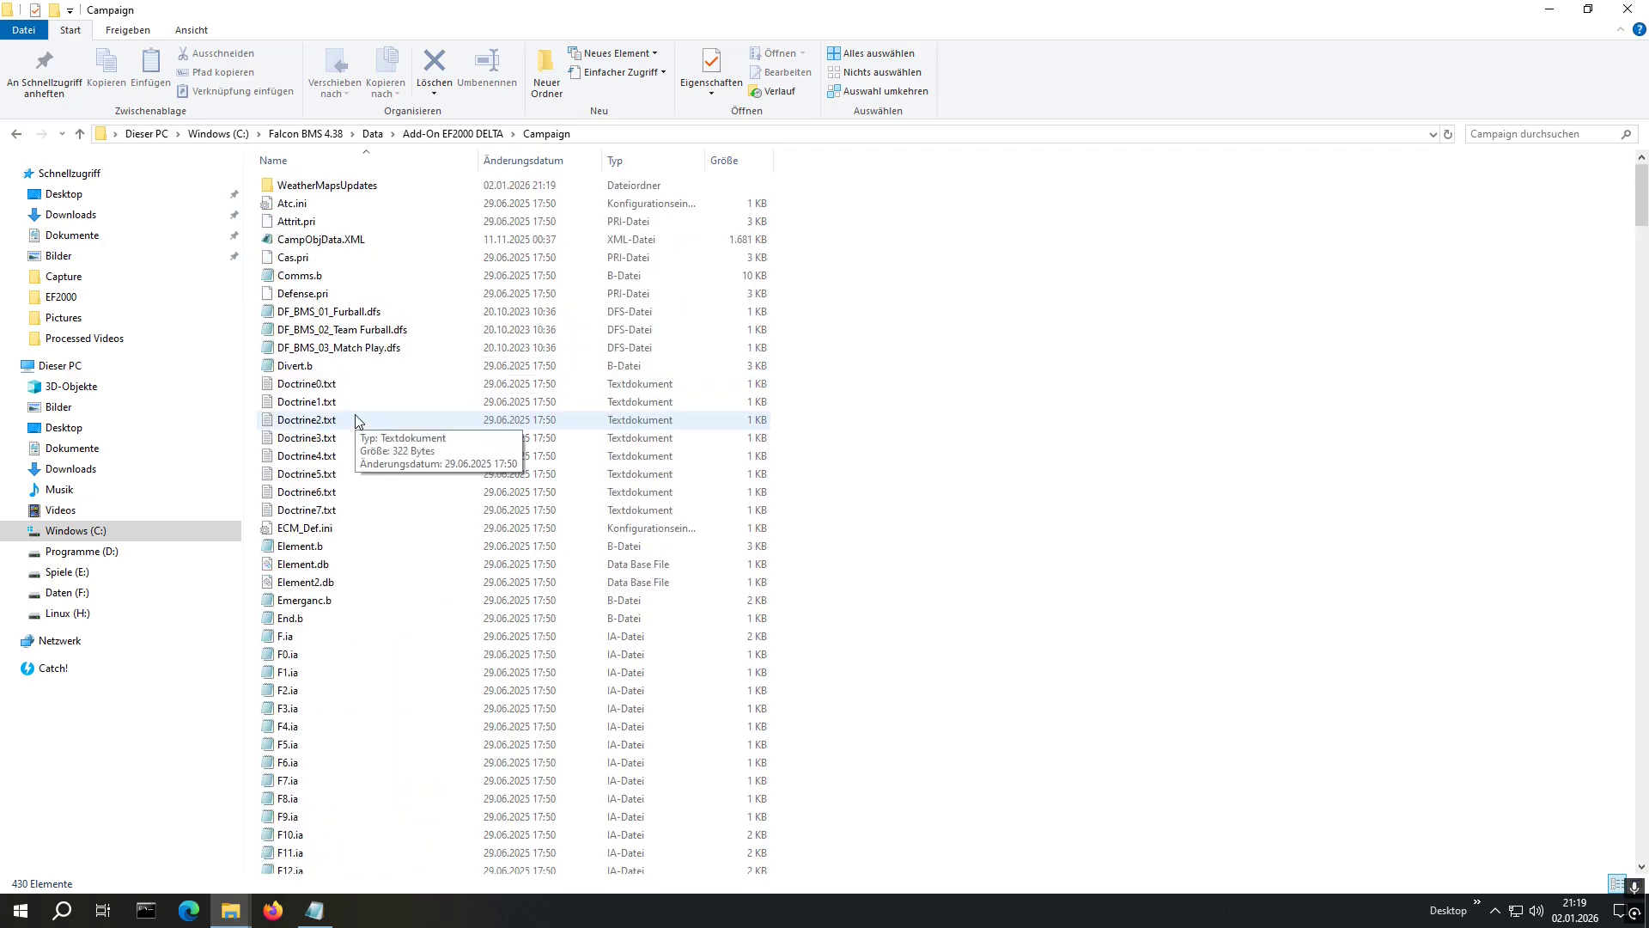
click(452, 135)
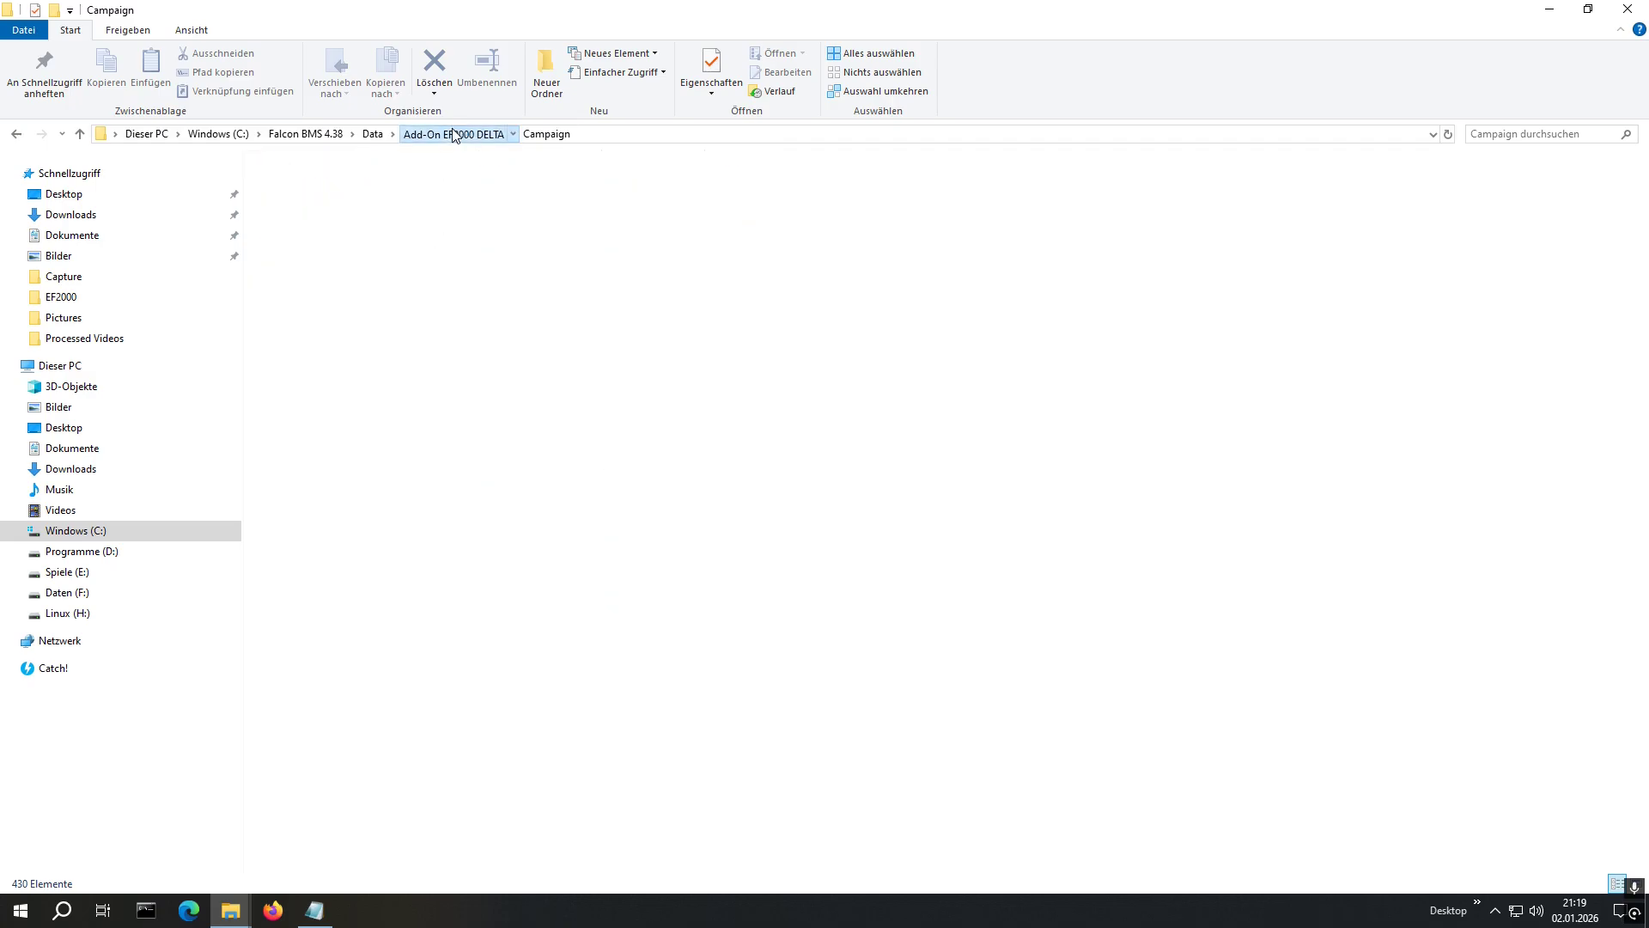
click(313, 251)
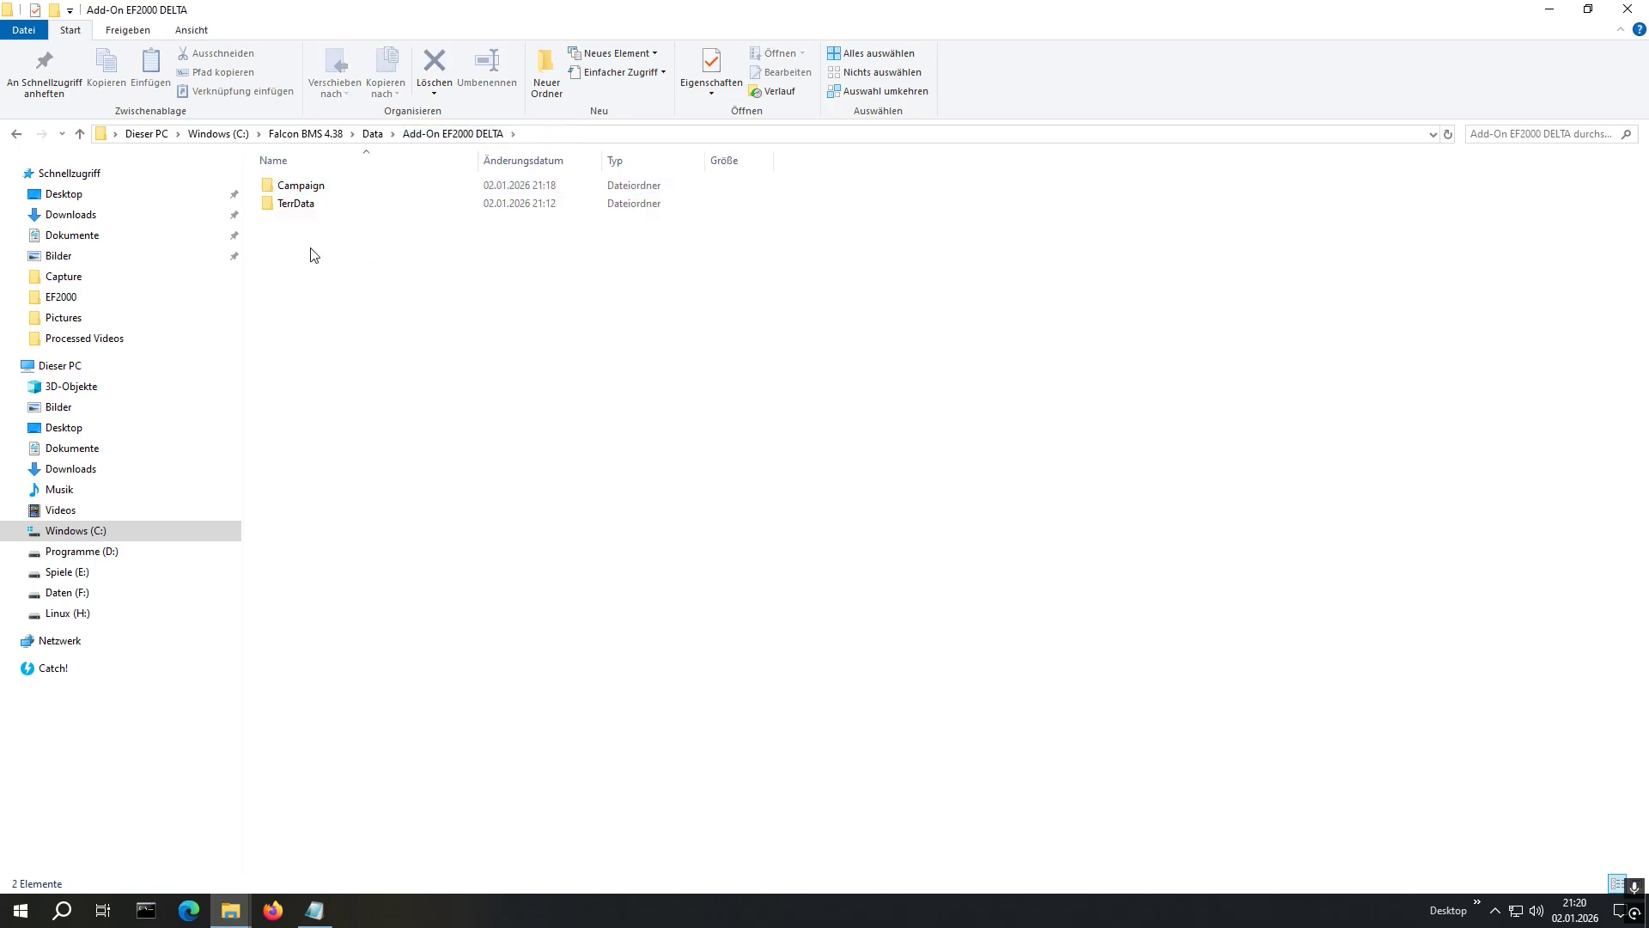
Review the remaining directory entries in Korea KTO.tdf and enter the # comment mark at the start of the uisounddir line
click(329, 916)
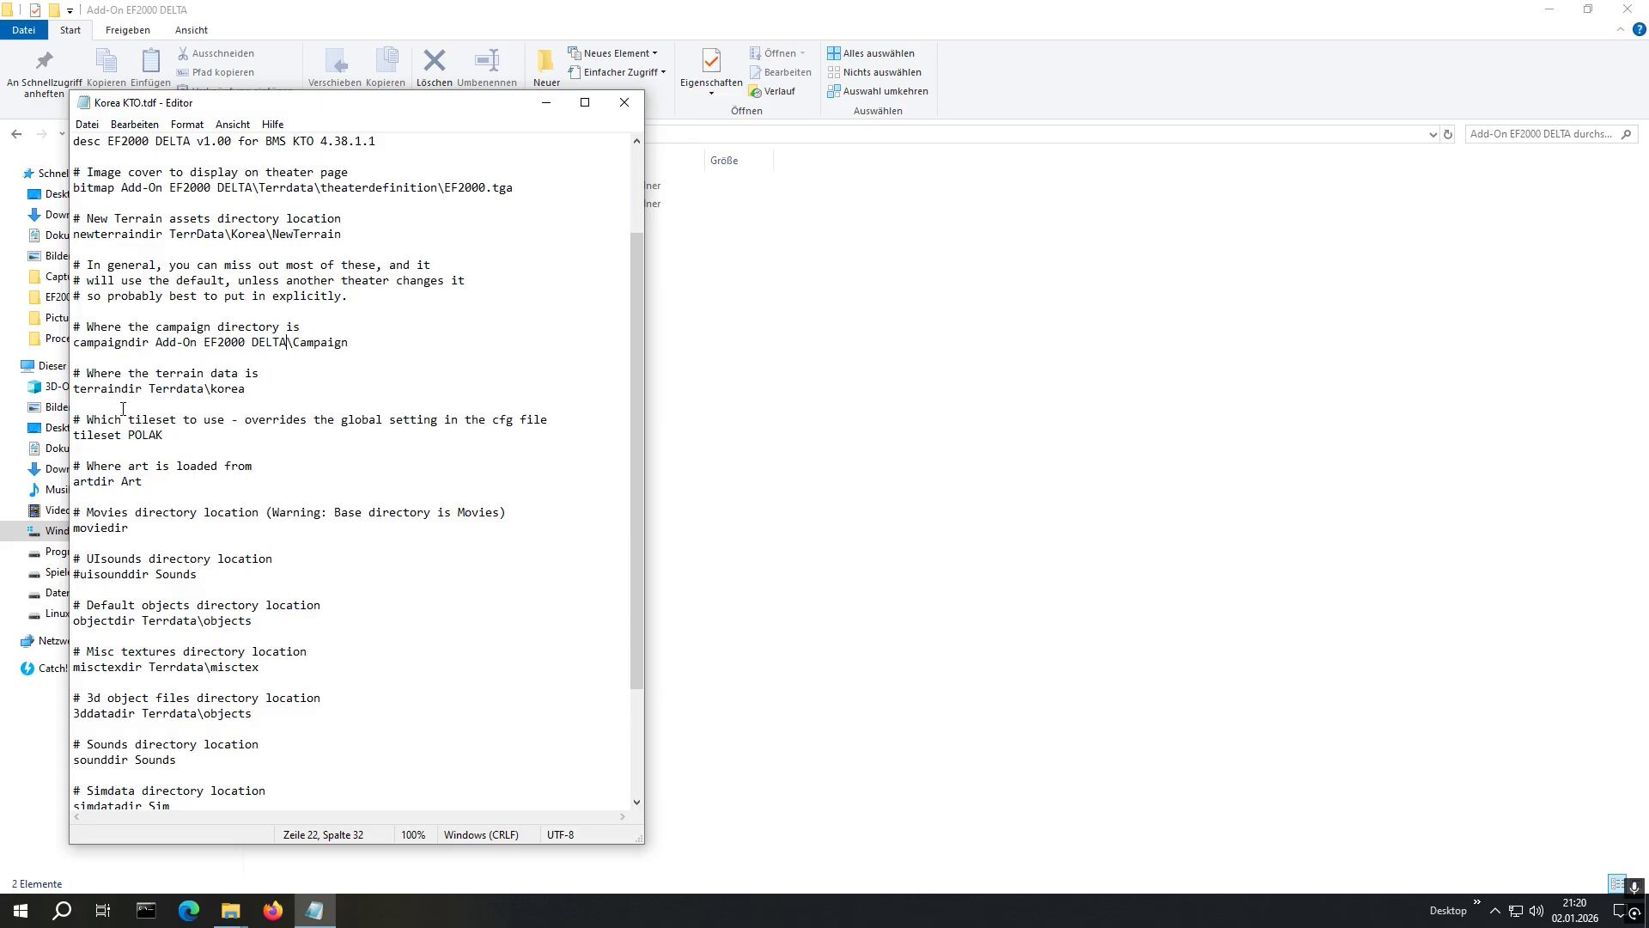
scroll(123, 409, down, 1)
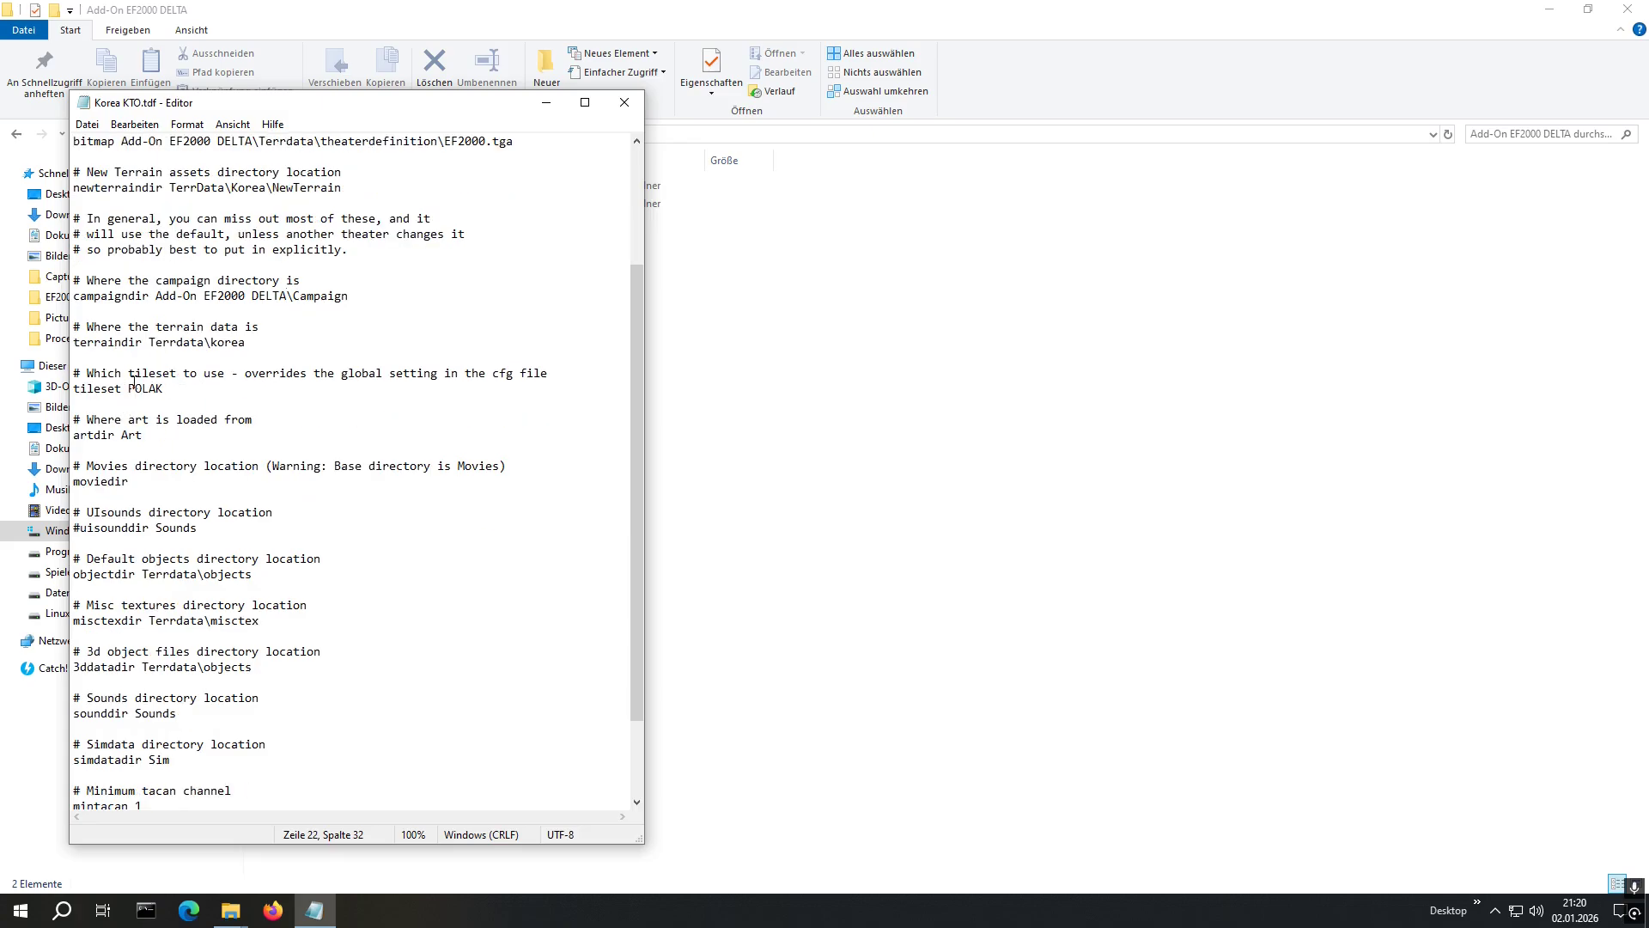
scroll(133, 382, down, 1)
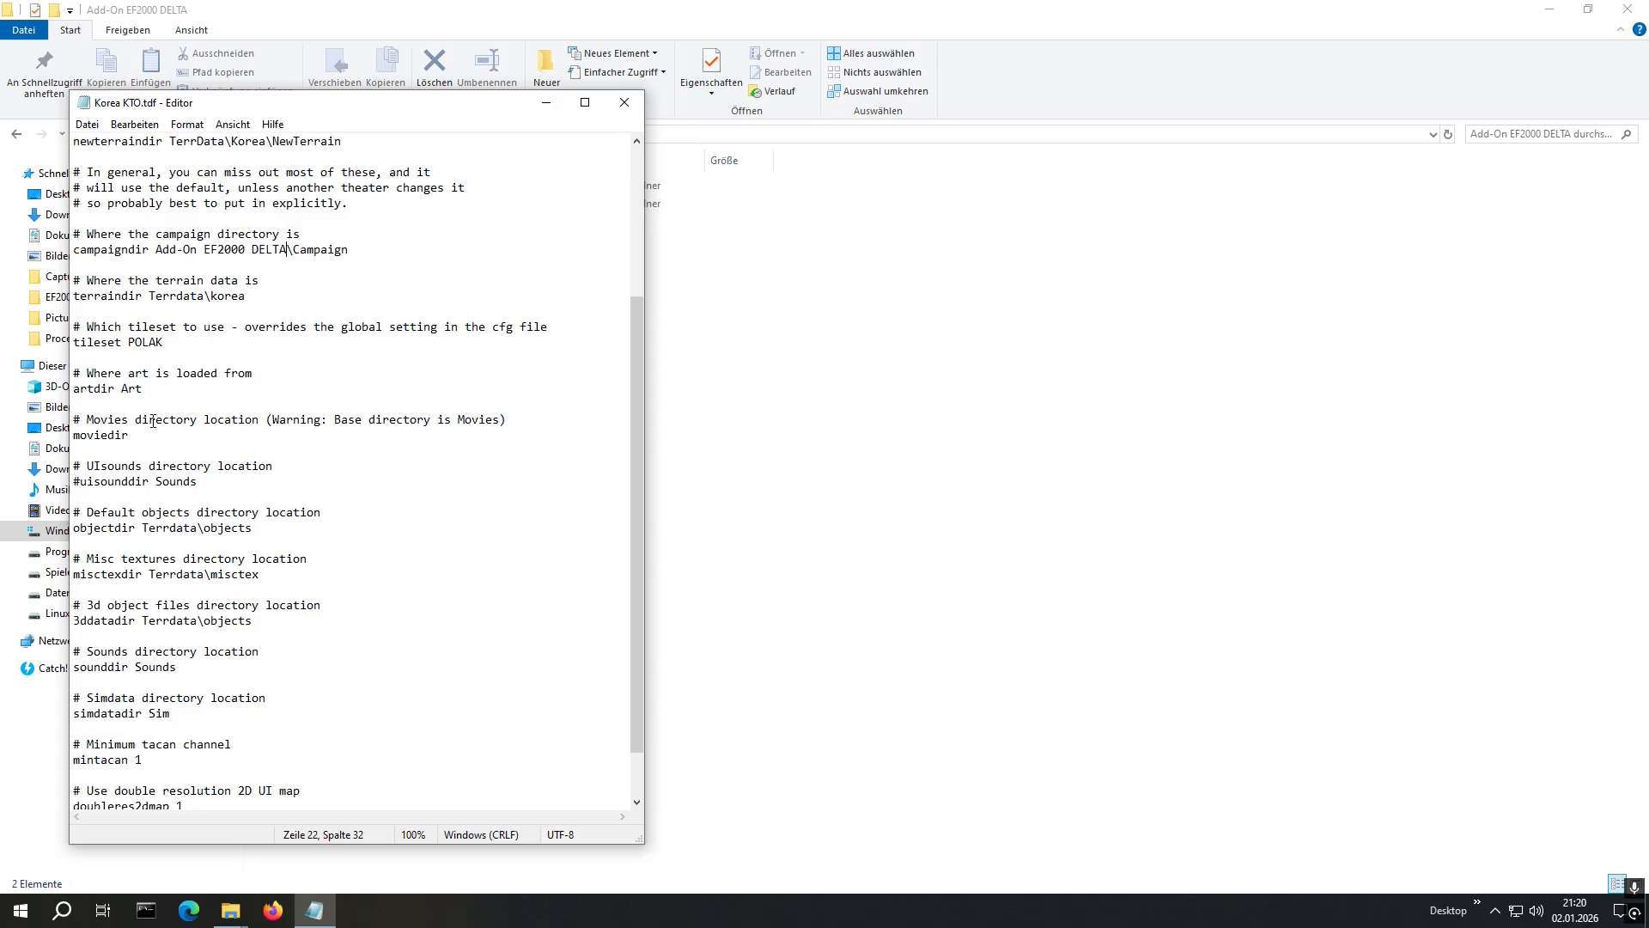
scroll(133, 462, down, 2)
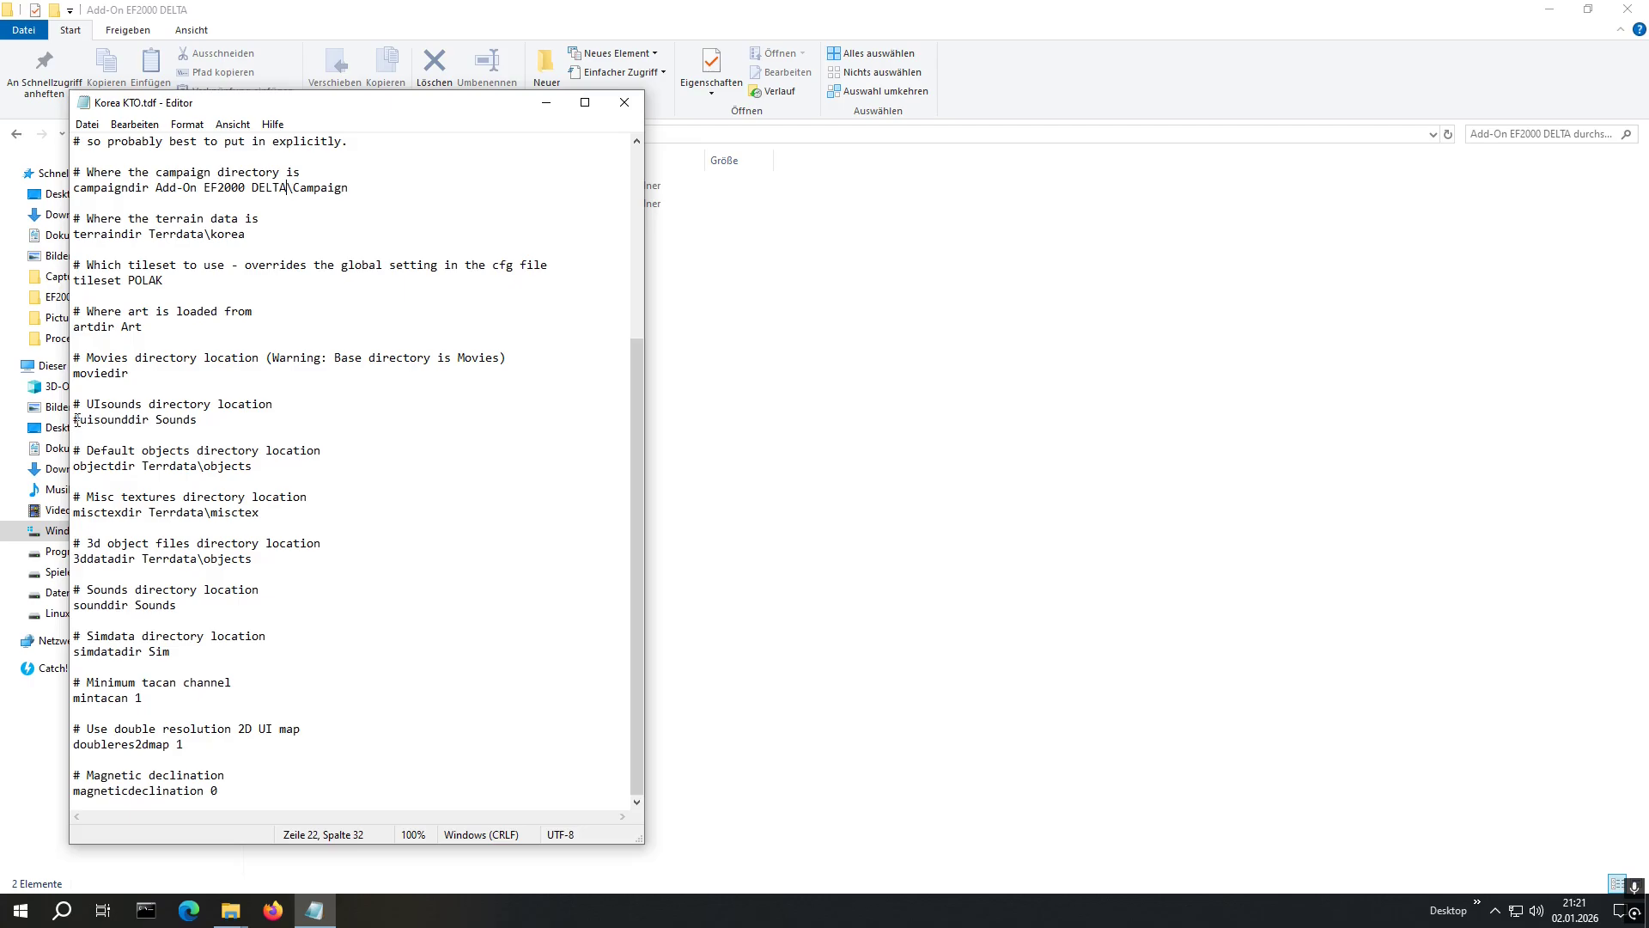
click(75, 419)
text(#)
Create an Objects folder inside the TerrData folder of Add-On EF2000 DELTA and open it
click(841, 482)
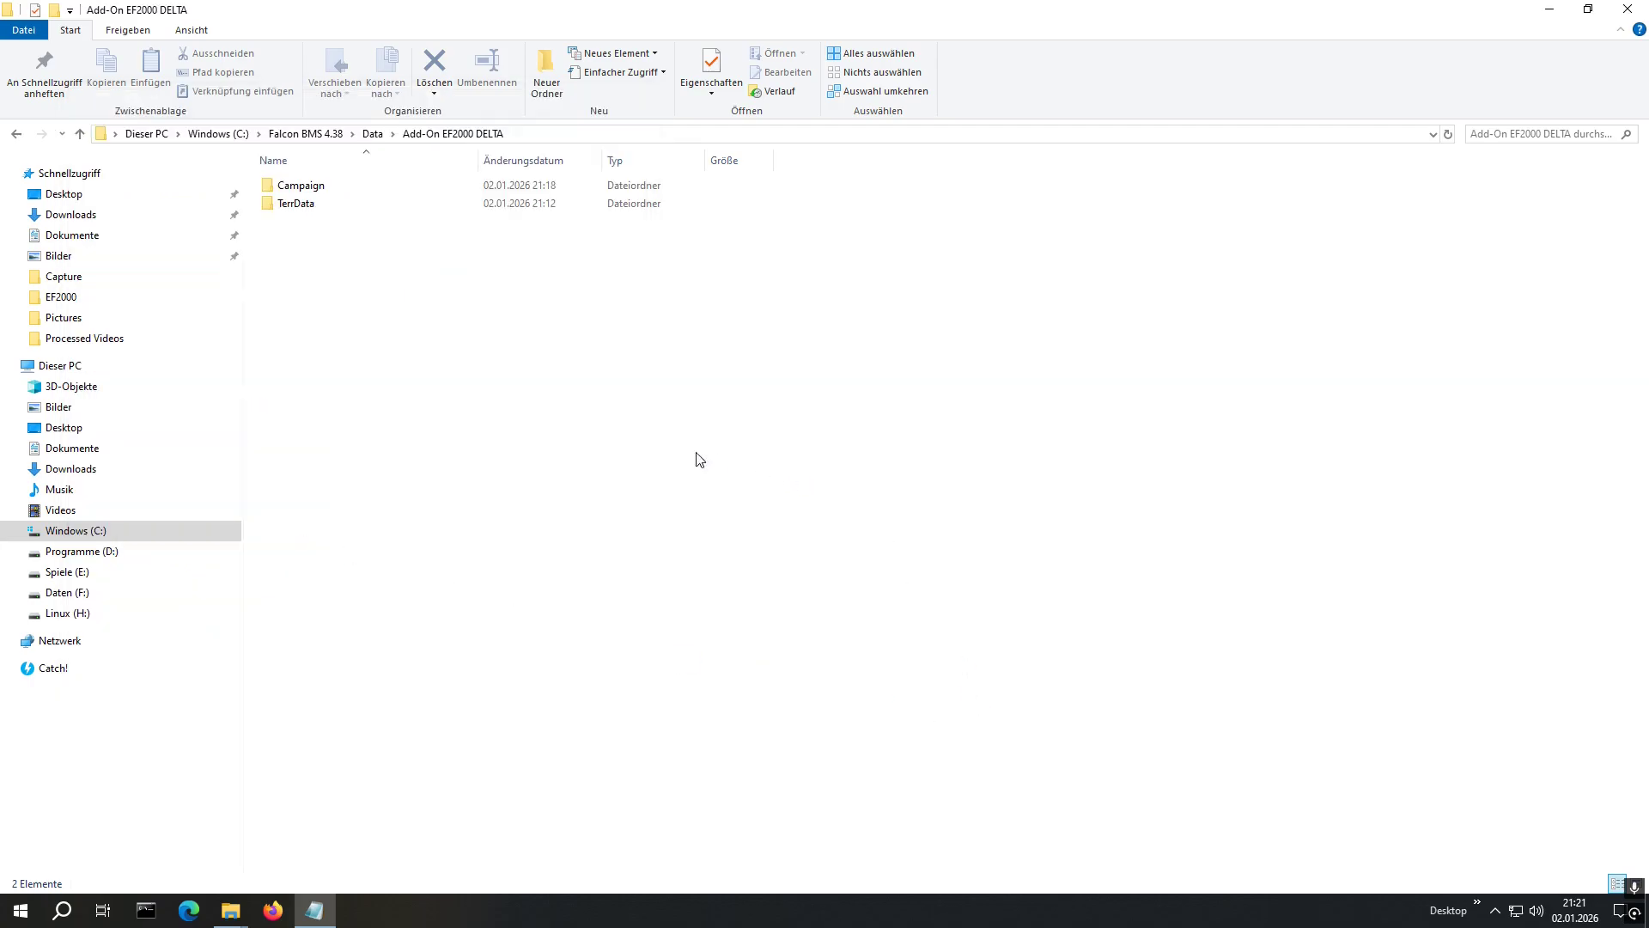
double_click(306, 204)
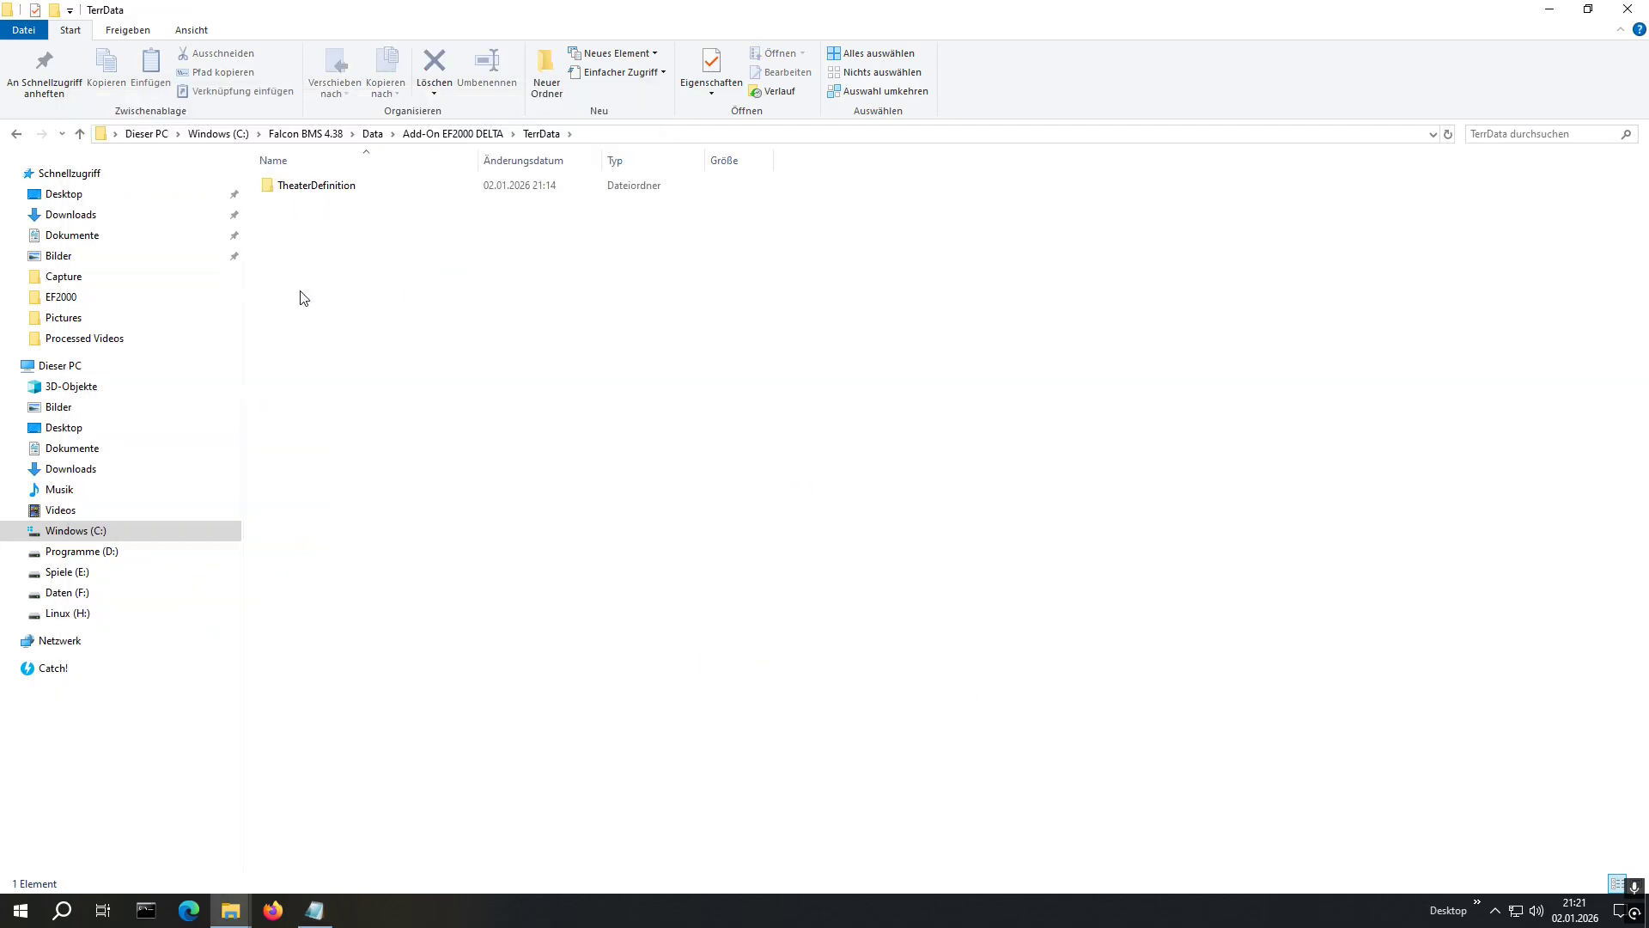
right_click(316, 246)
mouse_move(361, 447)
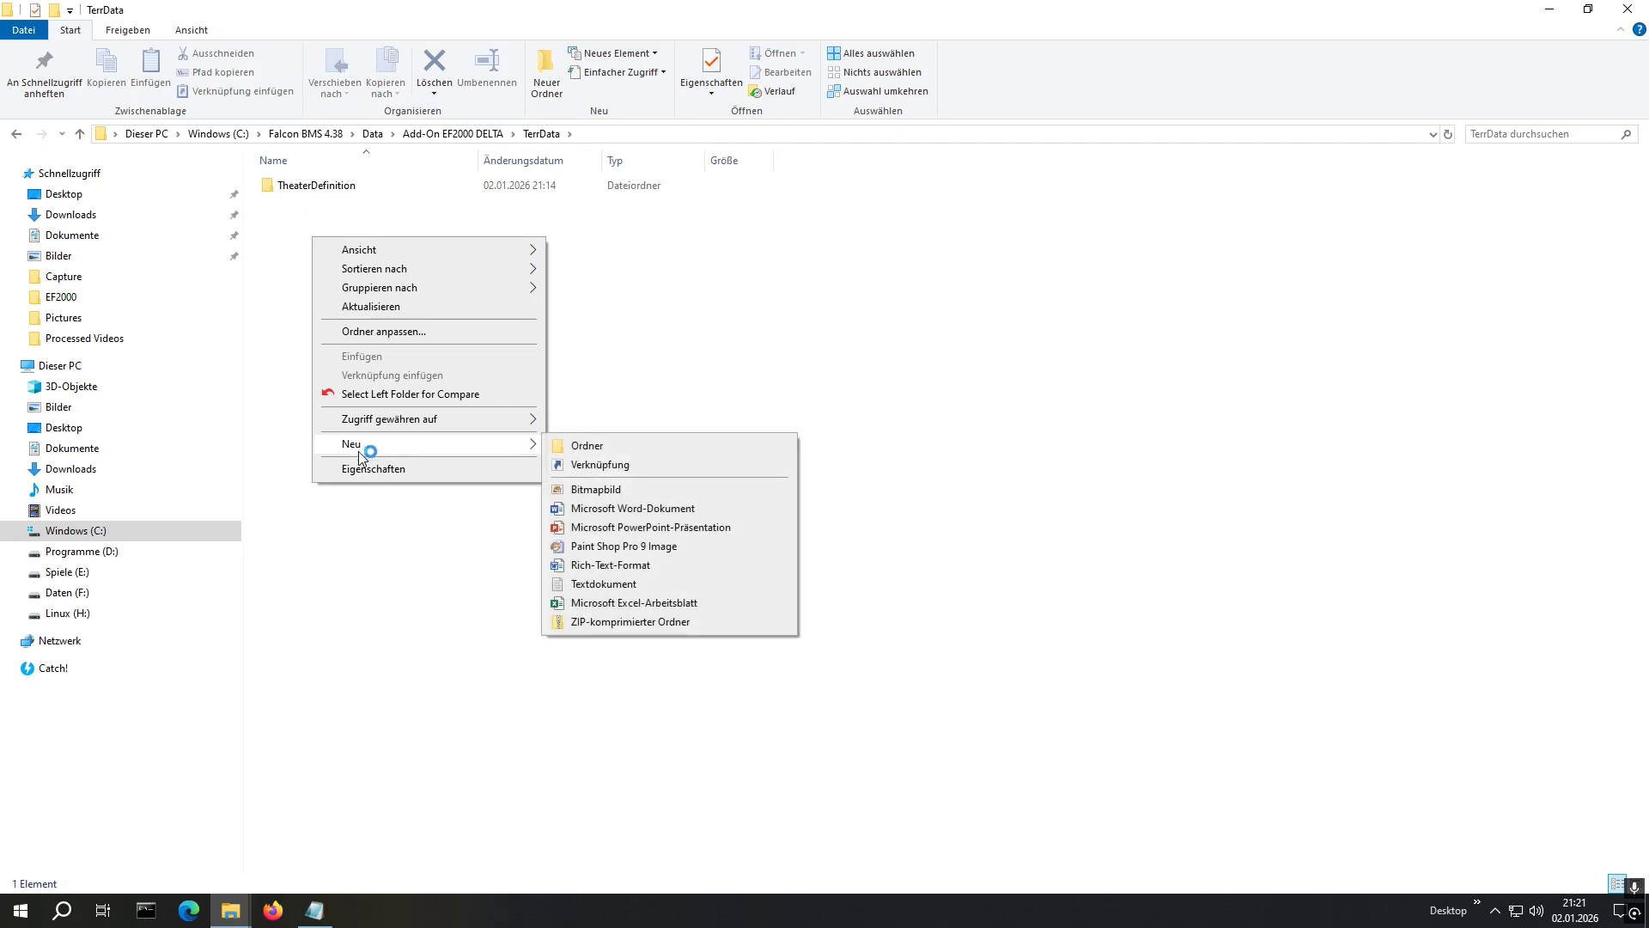
click(580, 446)
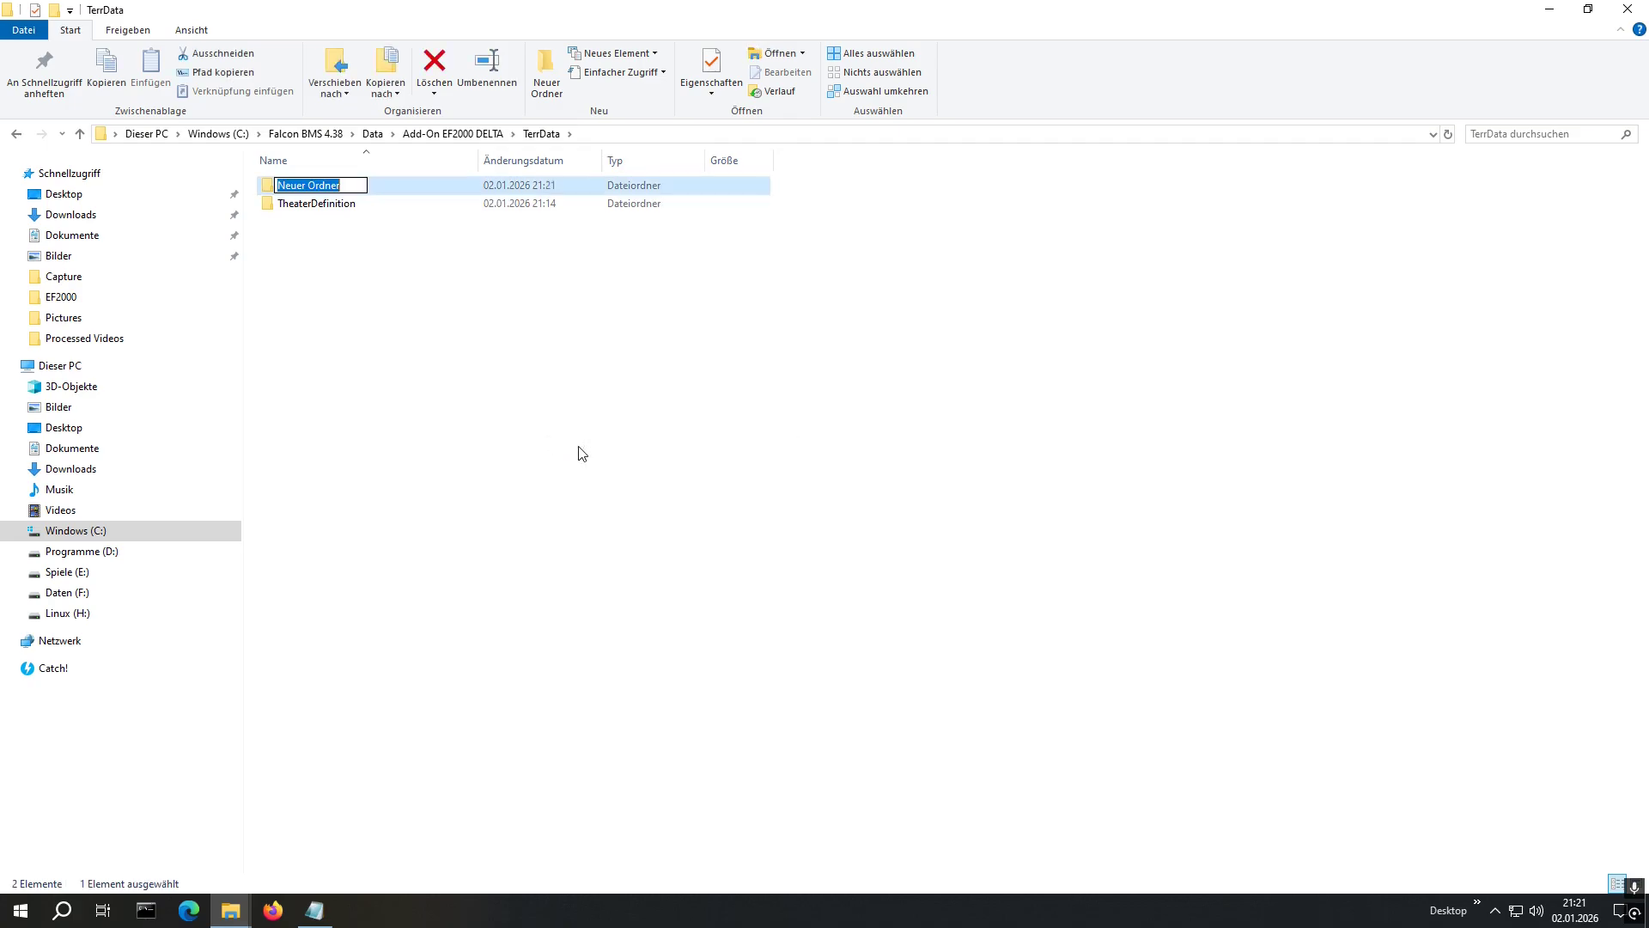
text(Objects)
double_click(292, 188)
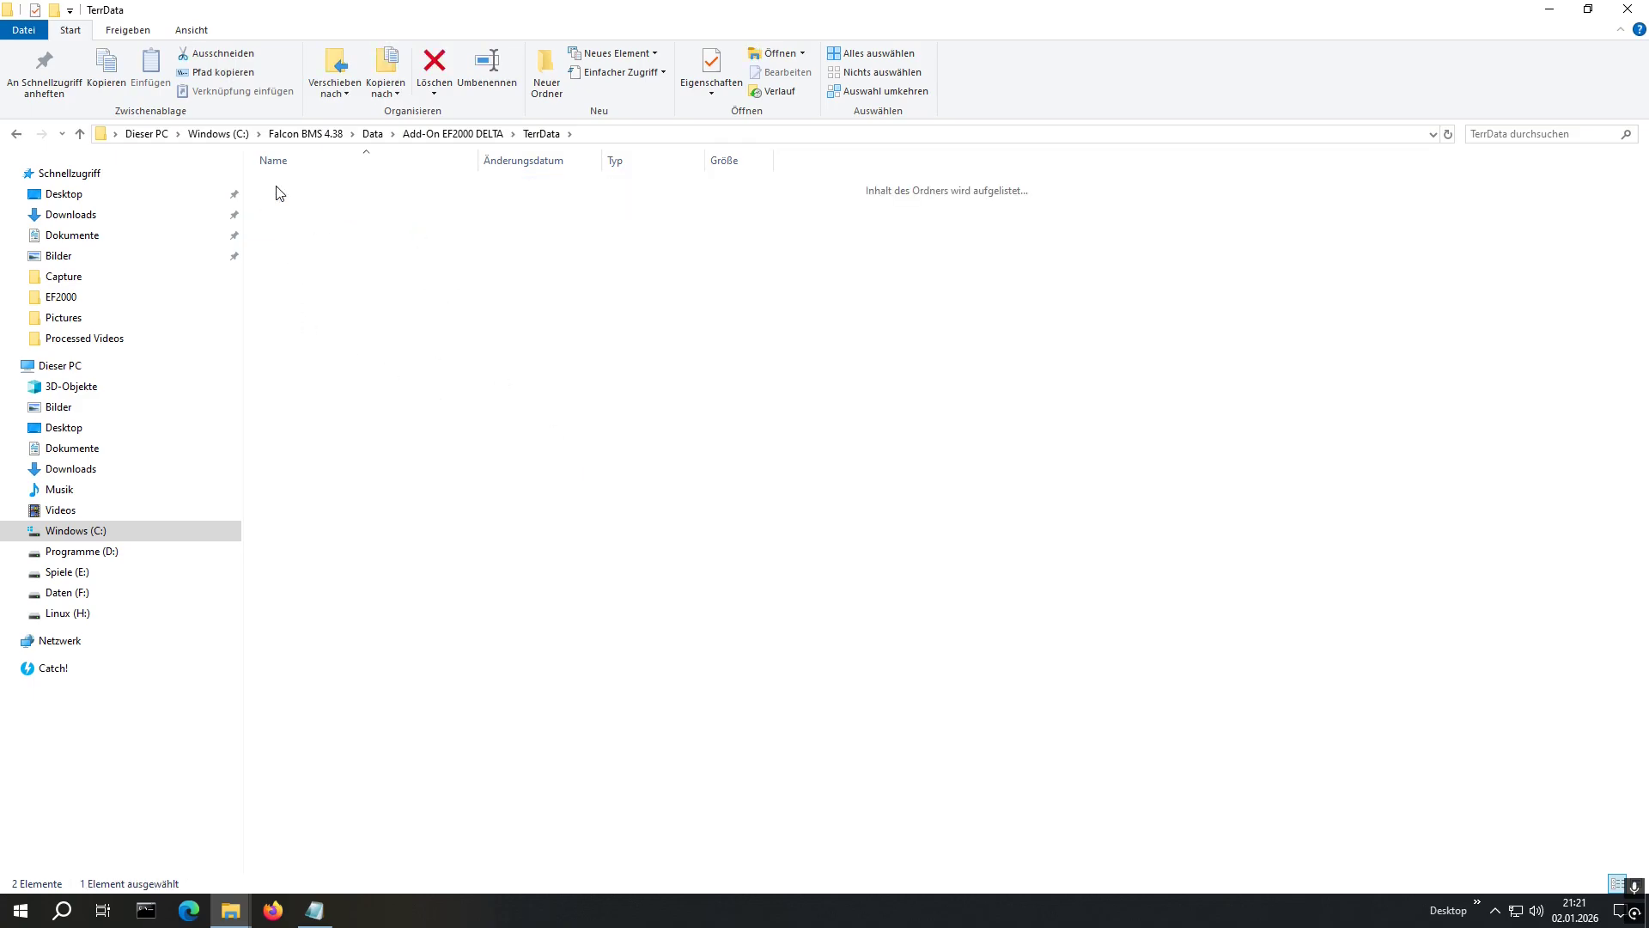
Place the add-on's Objects window beside the Data window and open the base TerrData\Objects folder in the latter
click(1589, 9)
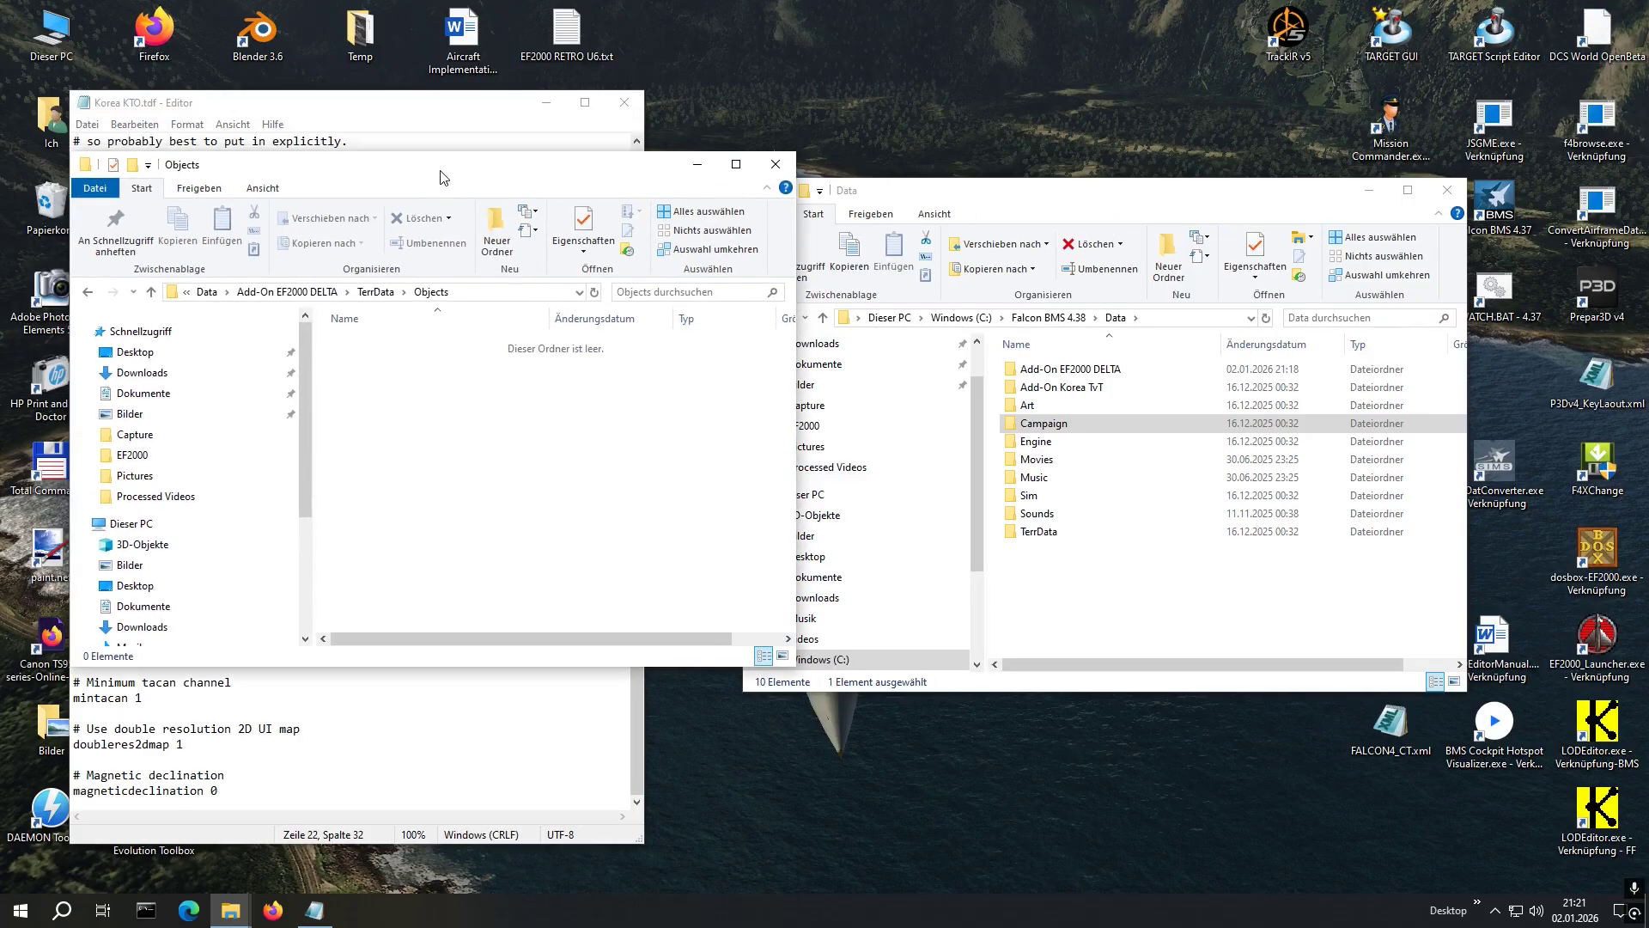
drag(440, 171, 406, 188)
click(1082, 585)
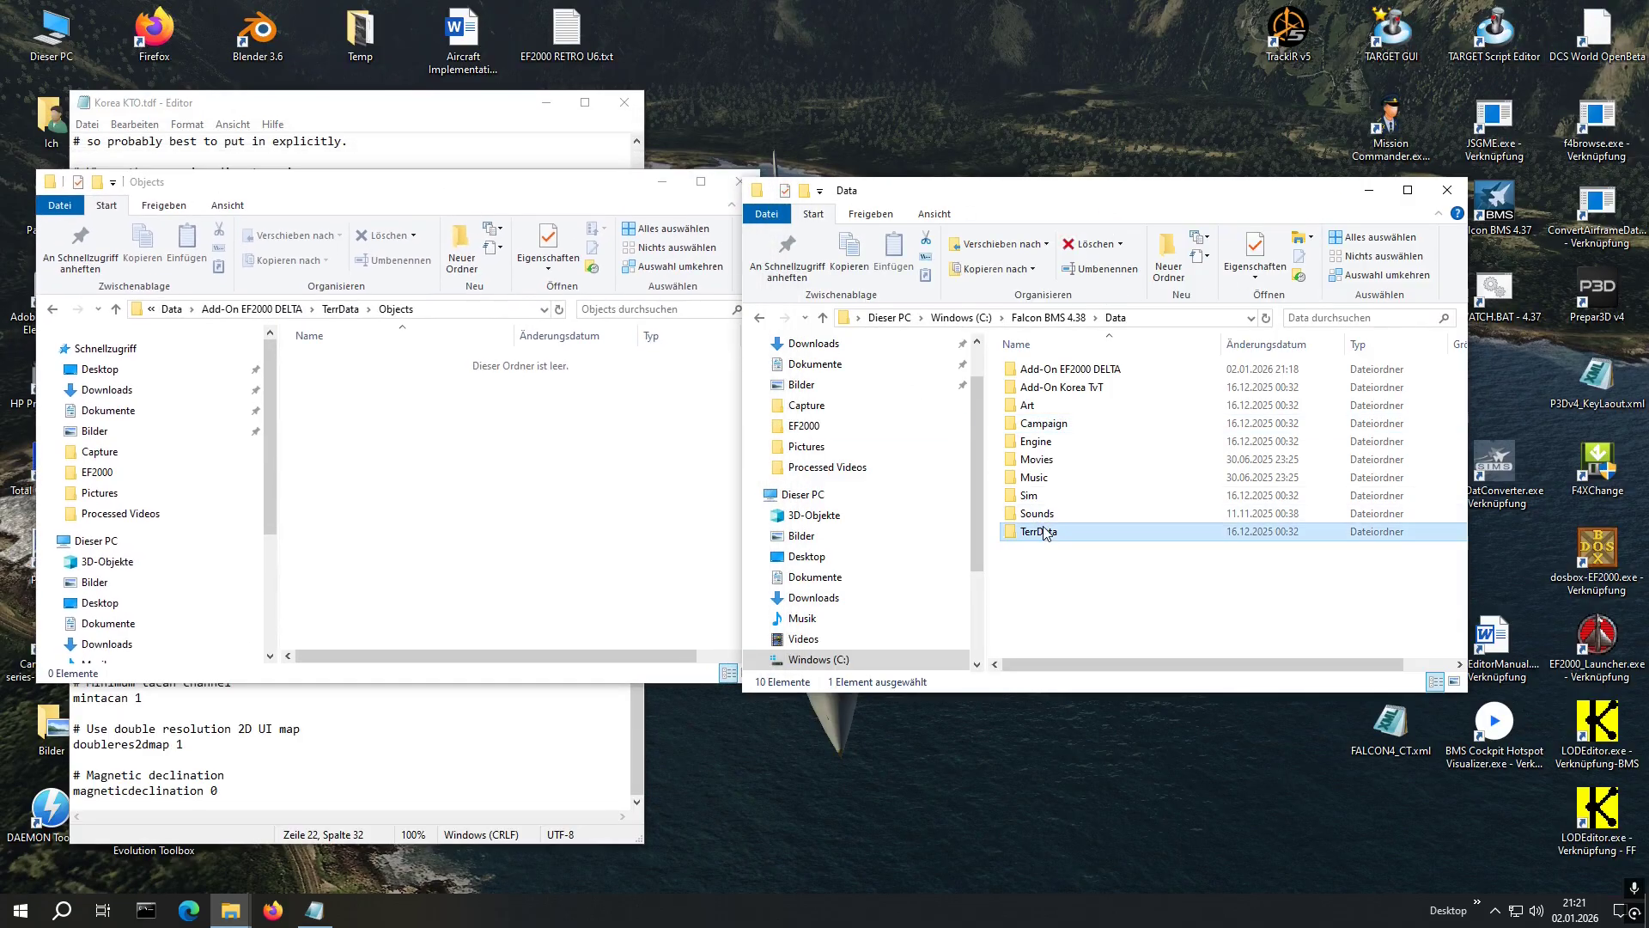
double_click(1042, 531)
double_click(1040, 440)
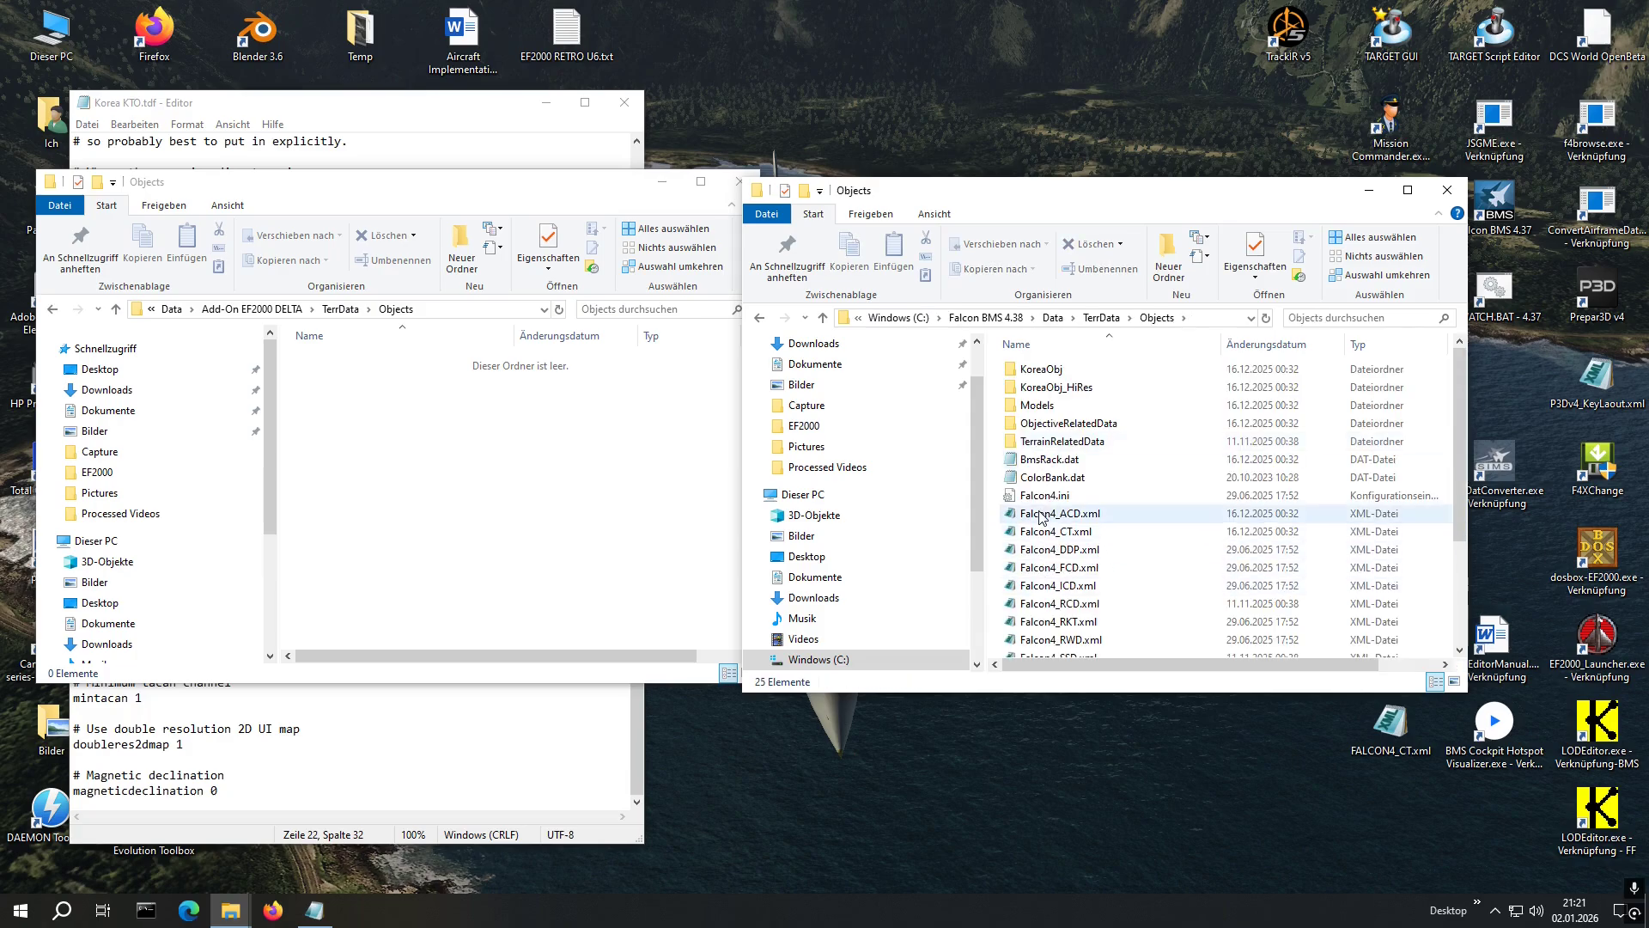
Copy all loose files from BmsRack.dat through Rack.dat, without the subfolders, into the add-on's Objects folder
scroll(1040, 518, down, 2)
scroll(1048, 430, up, 2)
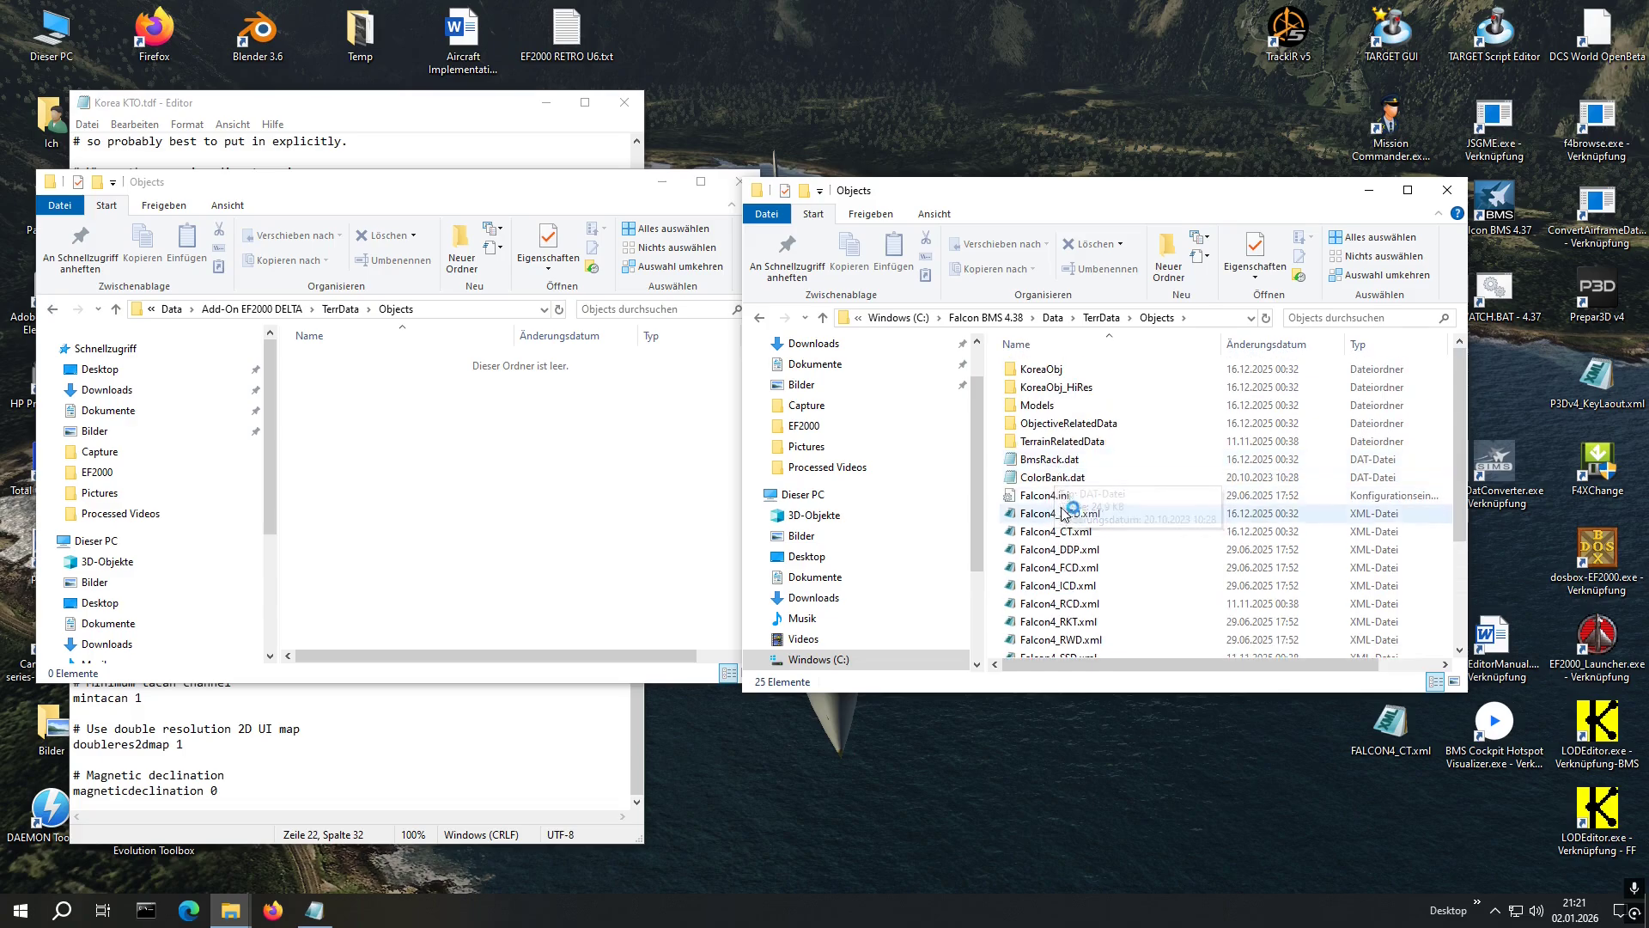
click(1055, 464)
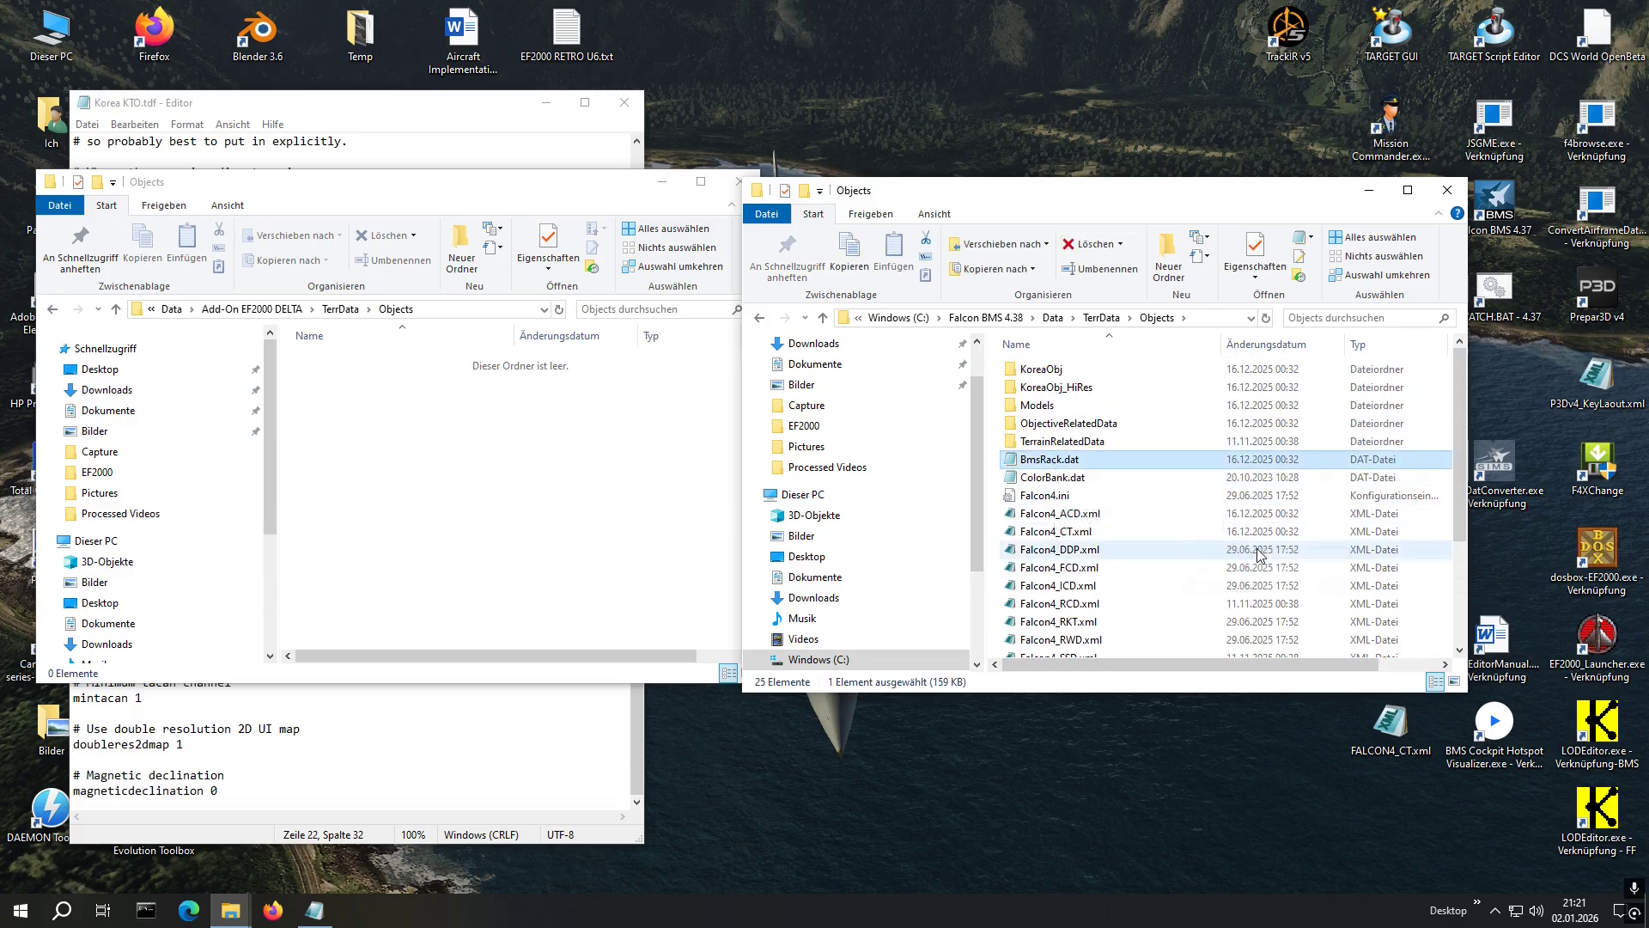
key(shift+End)
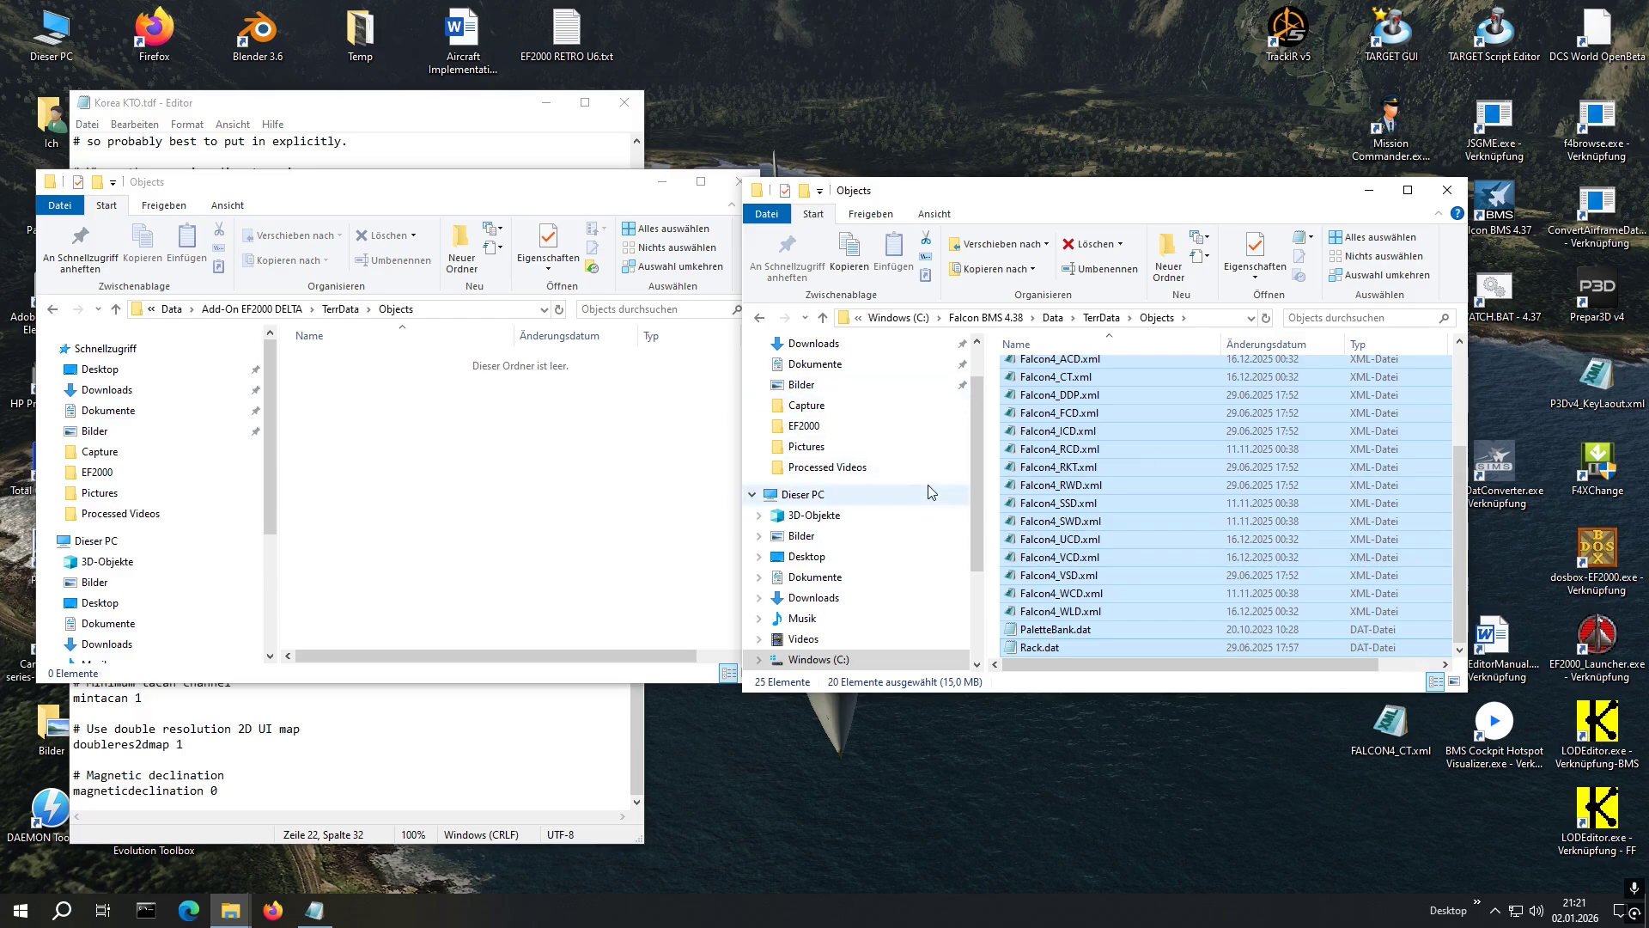
drag(1044, 431, 439, 524)
click(481, 573)
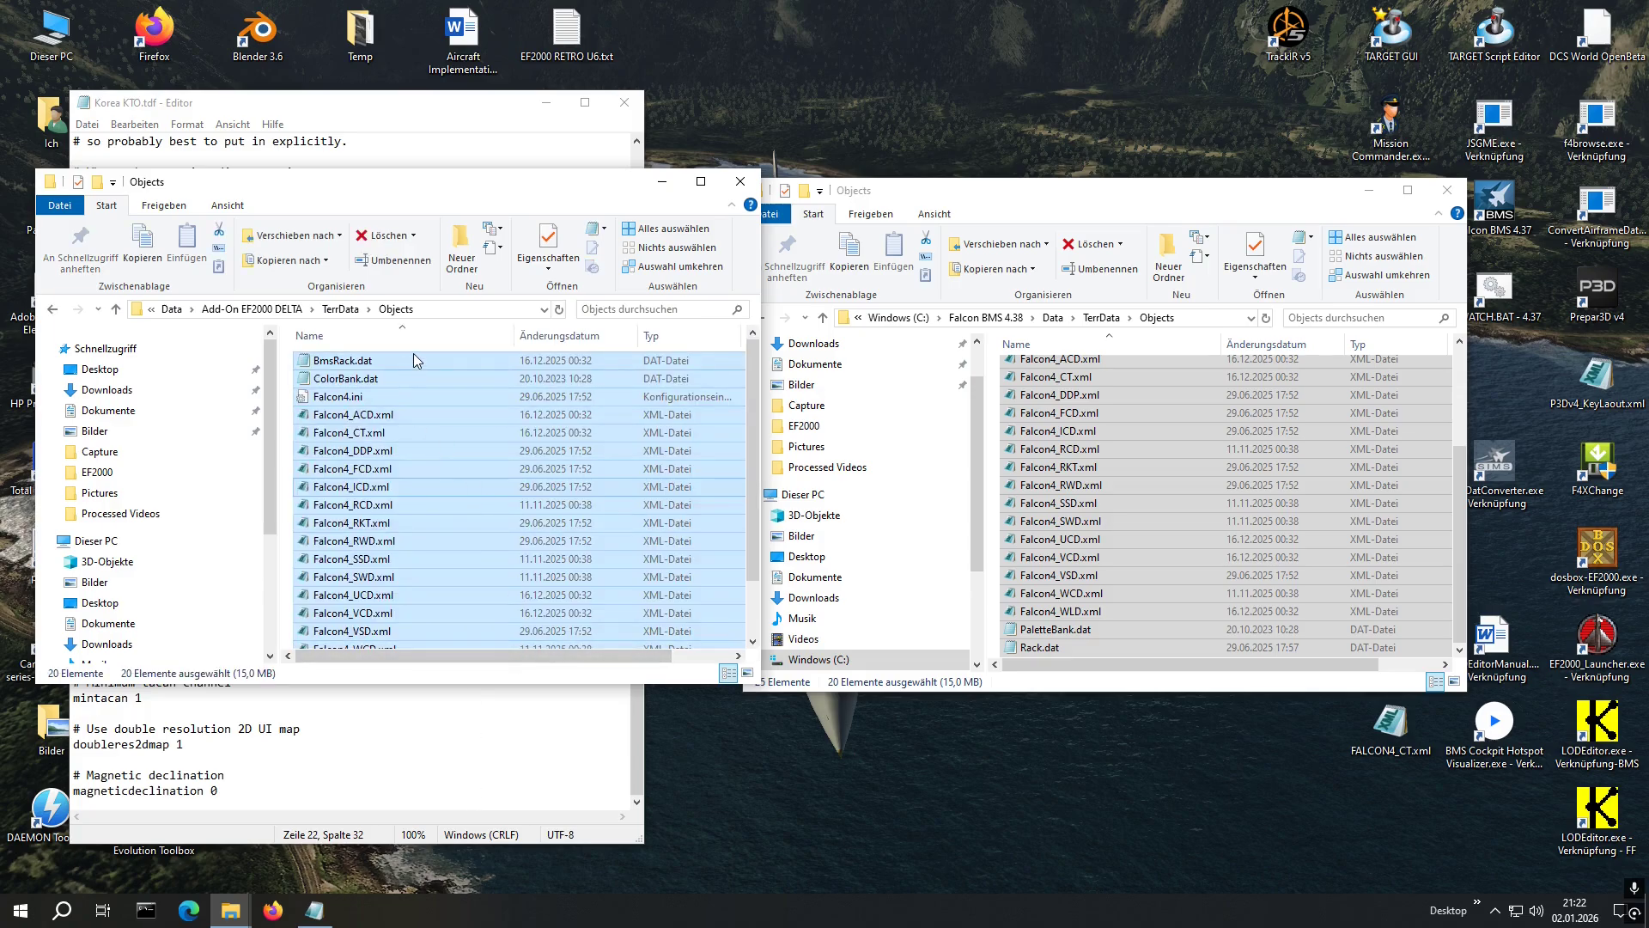
Review the copied files in the add-on's Objects folder and the object and texture directory entries in Korea KTO.tdf
click(394, 448)
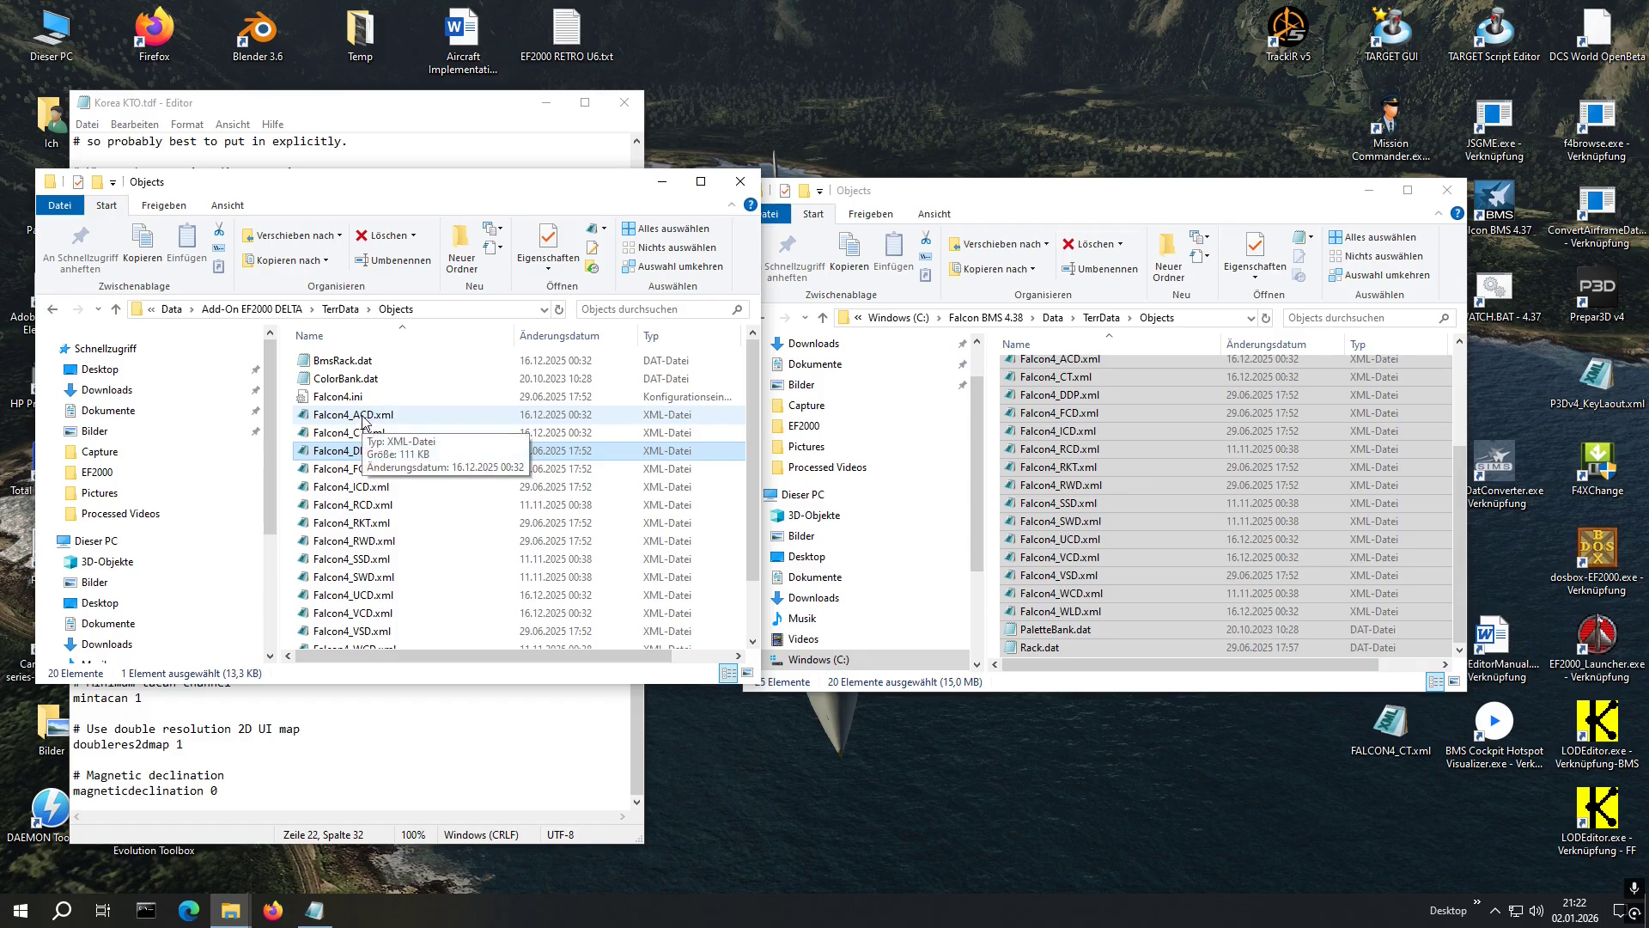
scroll(372, 533, down, 1)
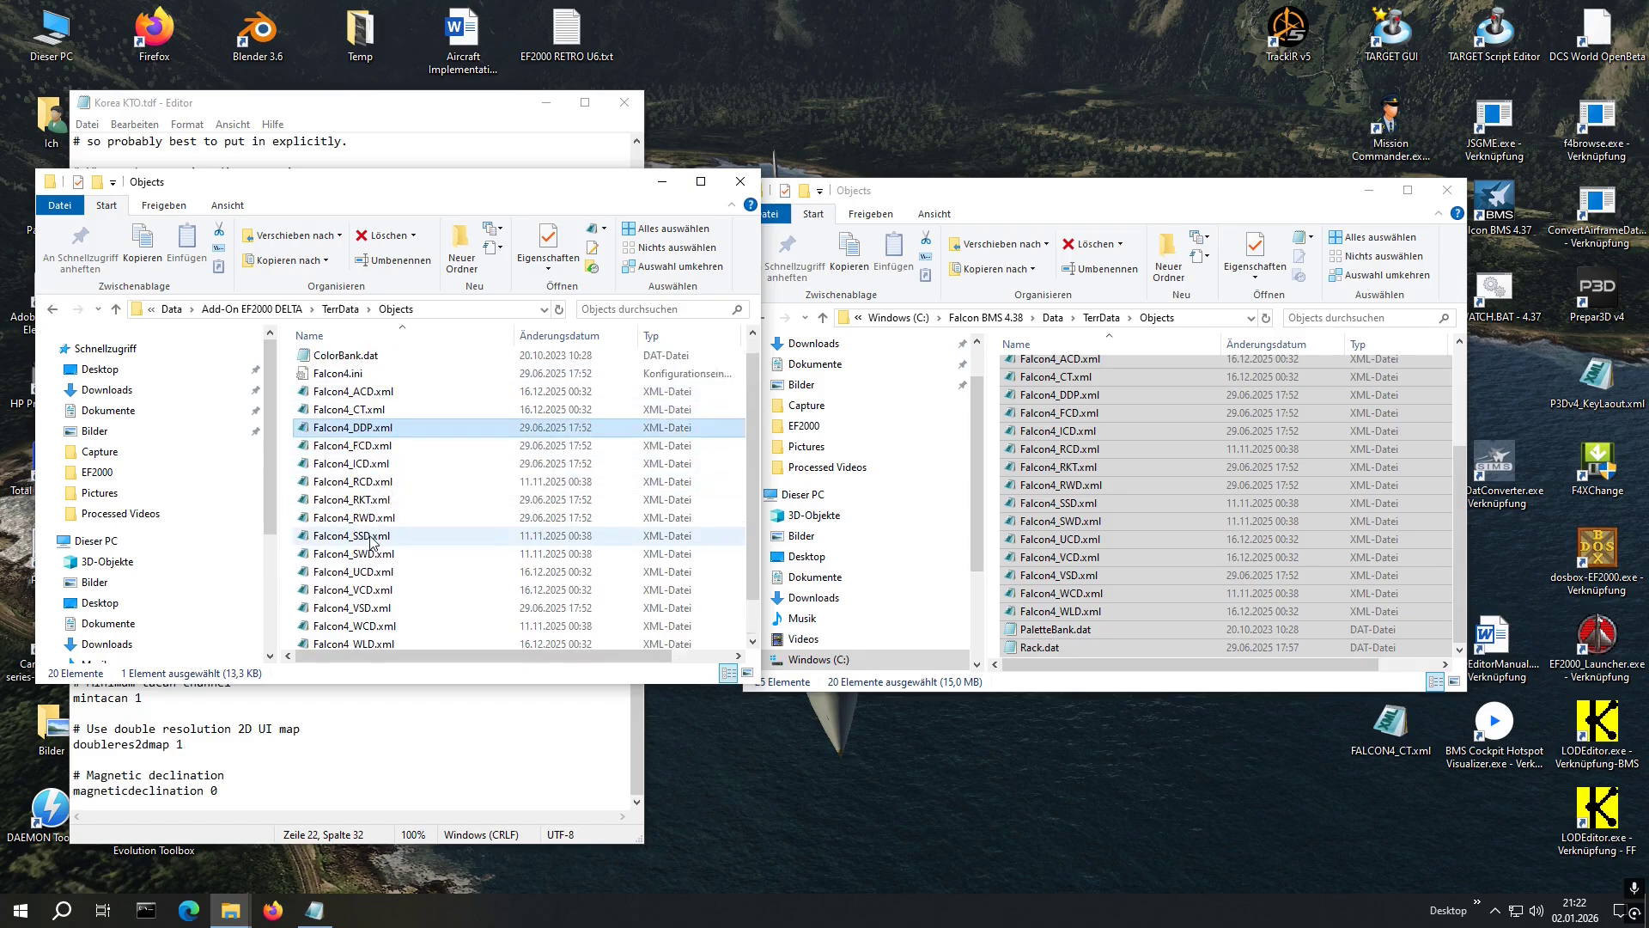
scroll(372, 537, up, 1)
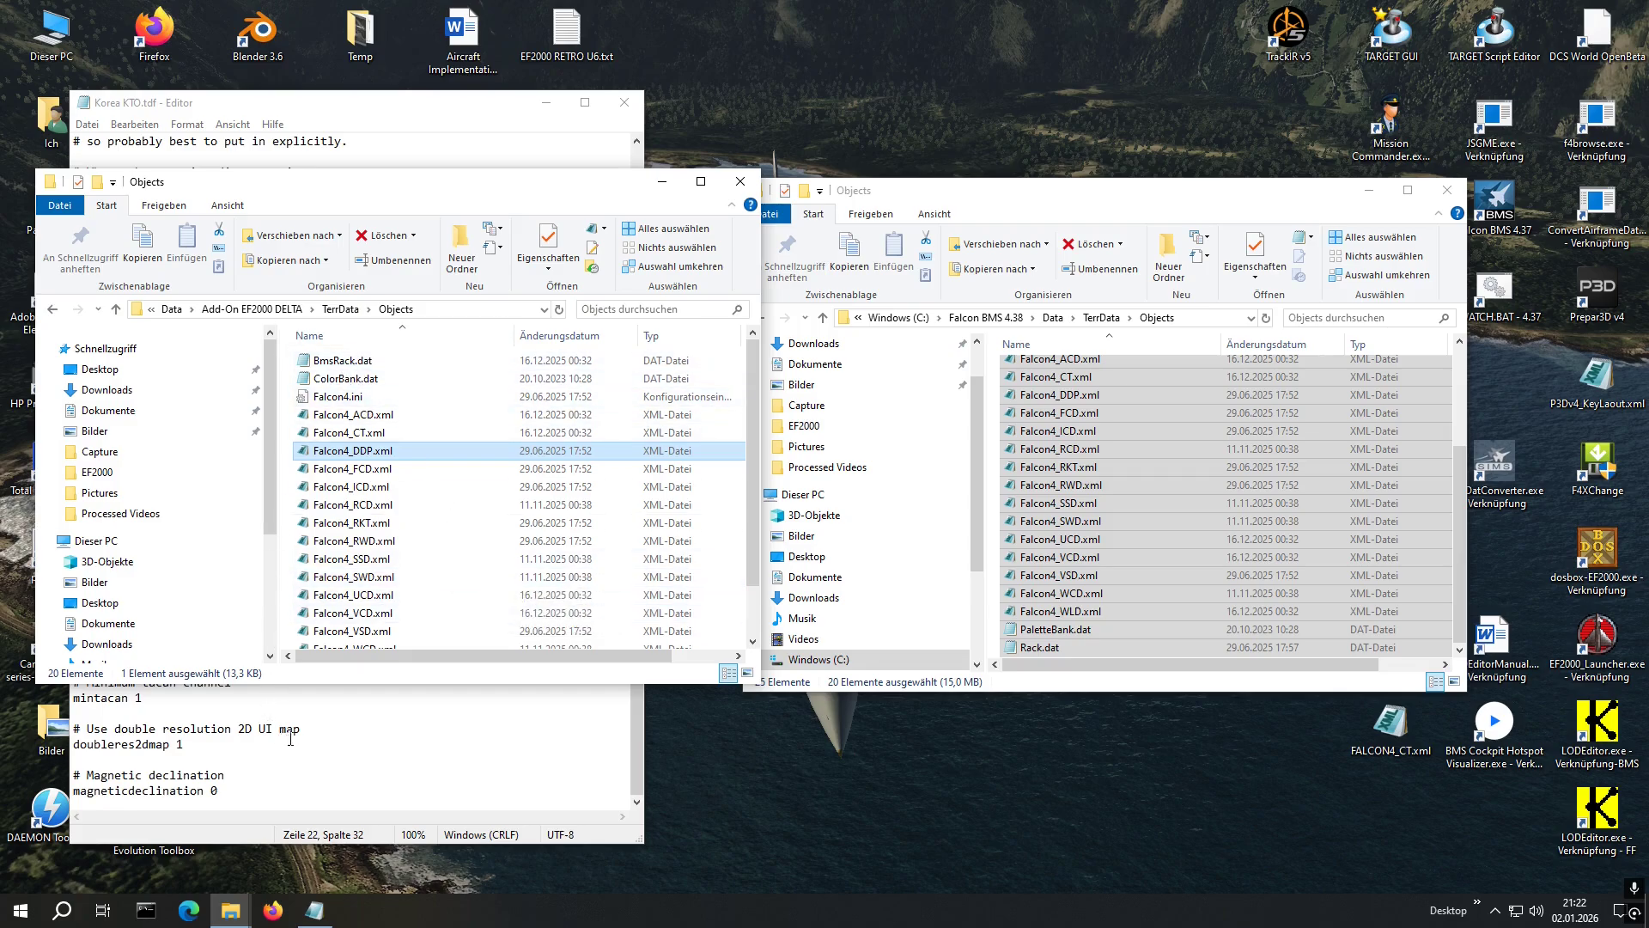
click(341, 736)
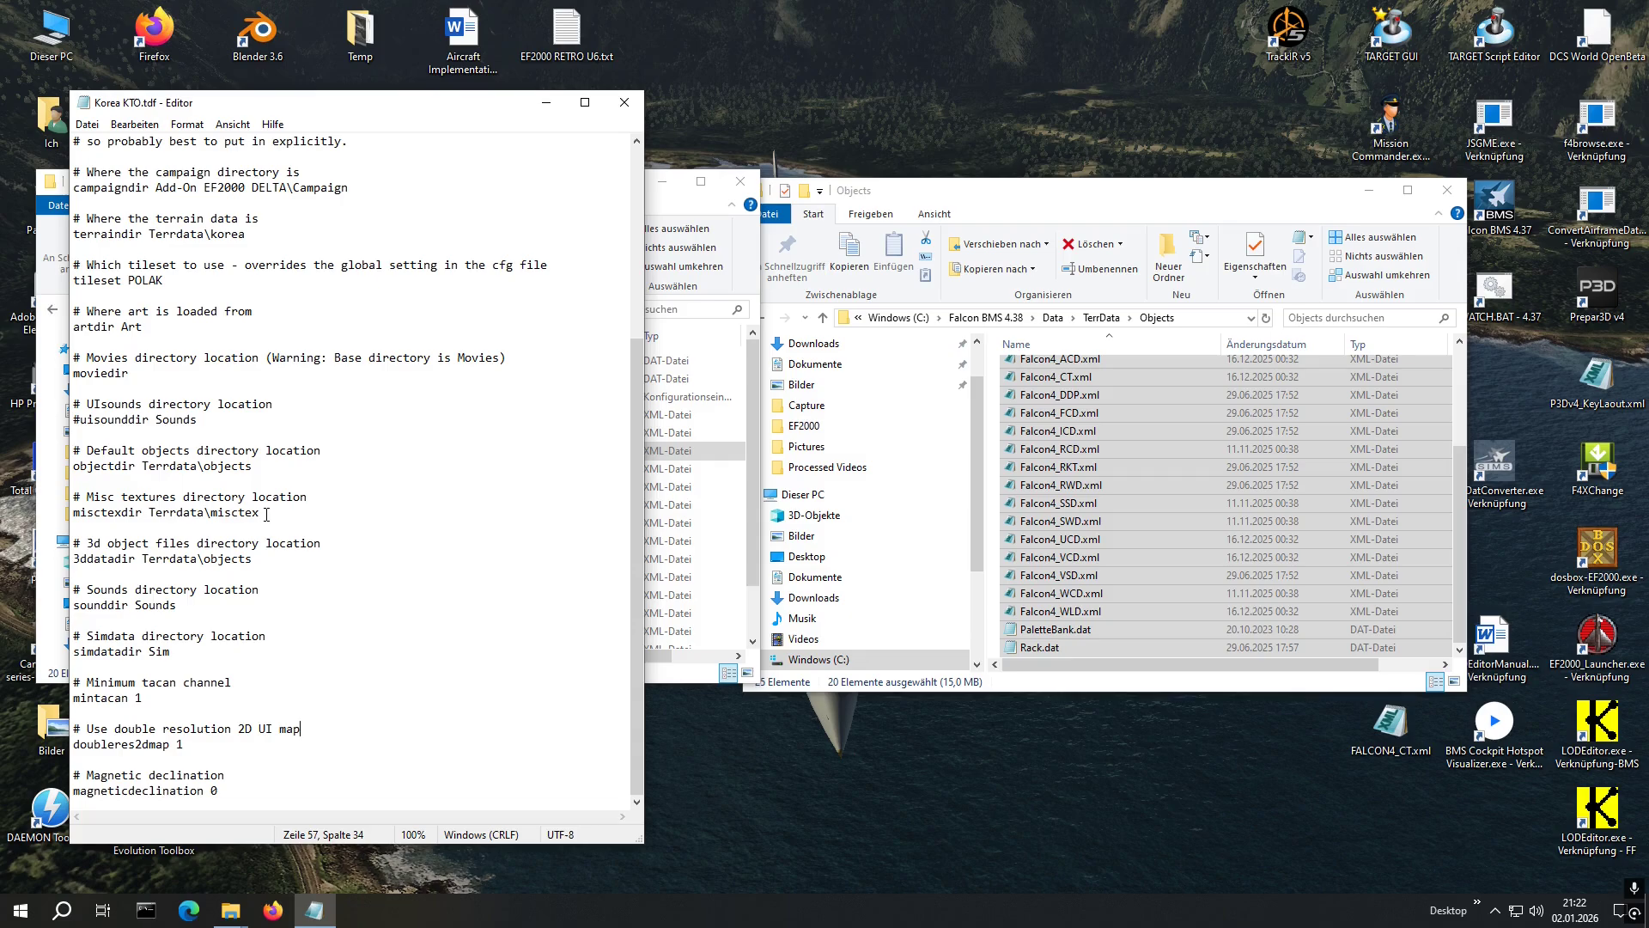
click(265, 510)
Create a Models folder inside the add-on's TerrData\Objects folder
click(663, 208)
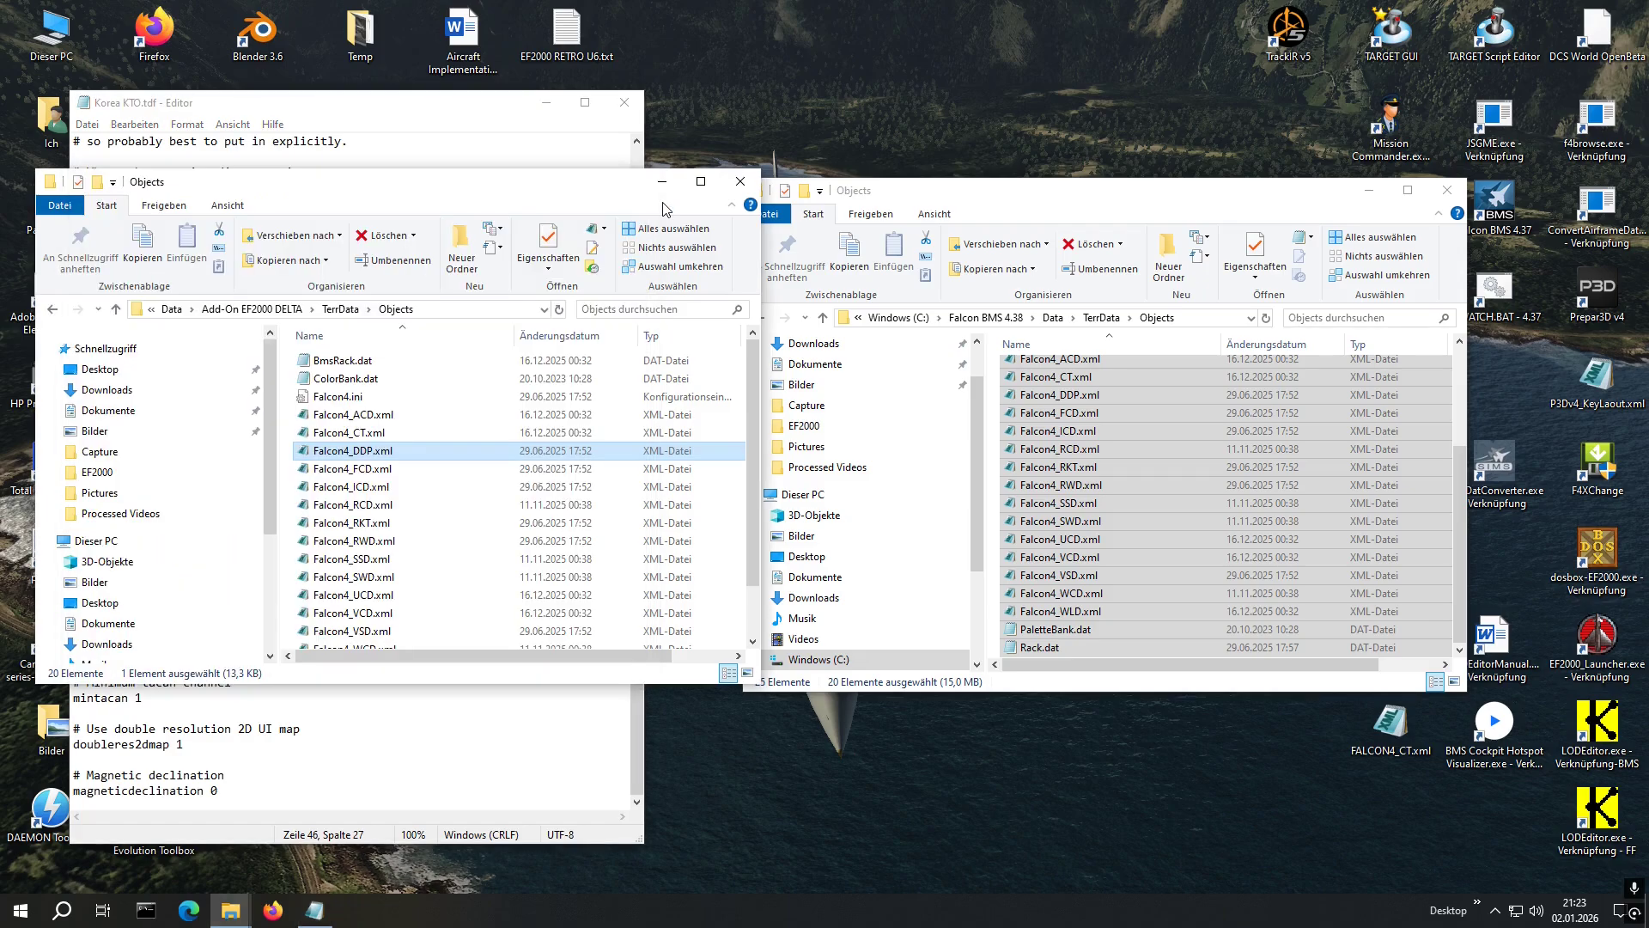
right_click(453, 399)
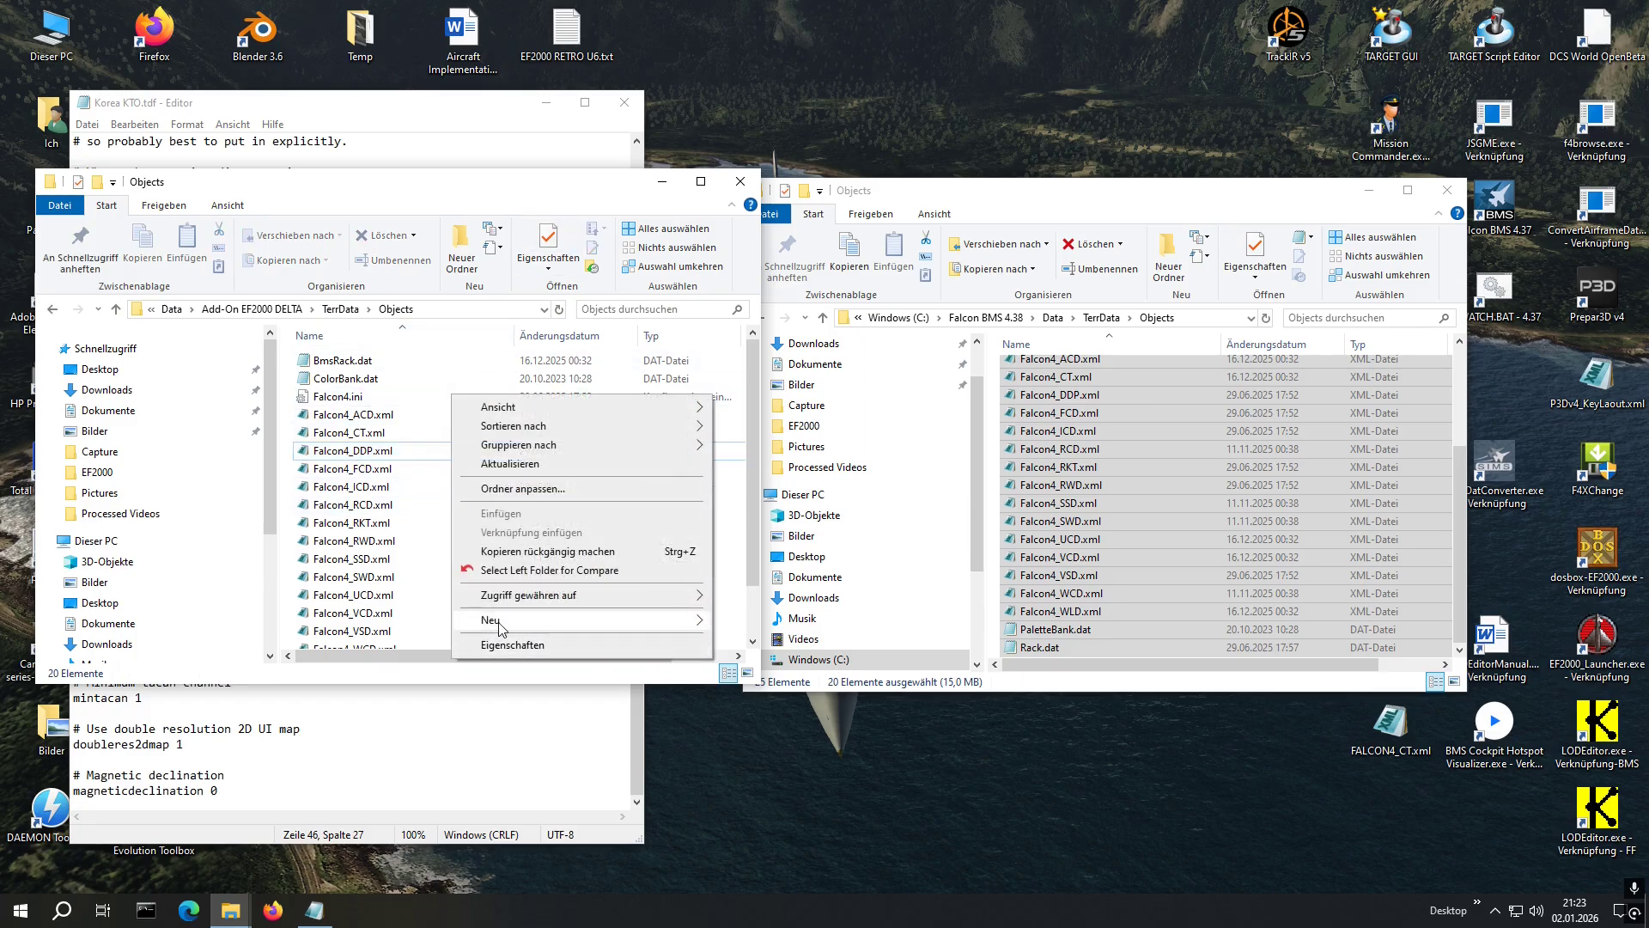
mouse_move(501, 624)
click(756, 624)
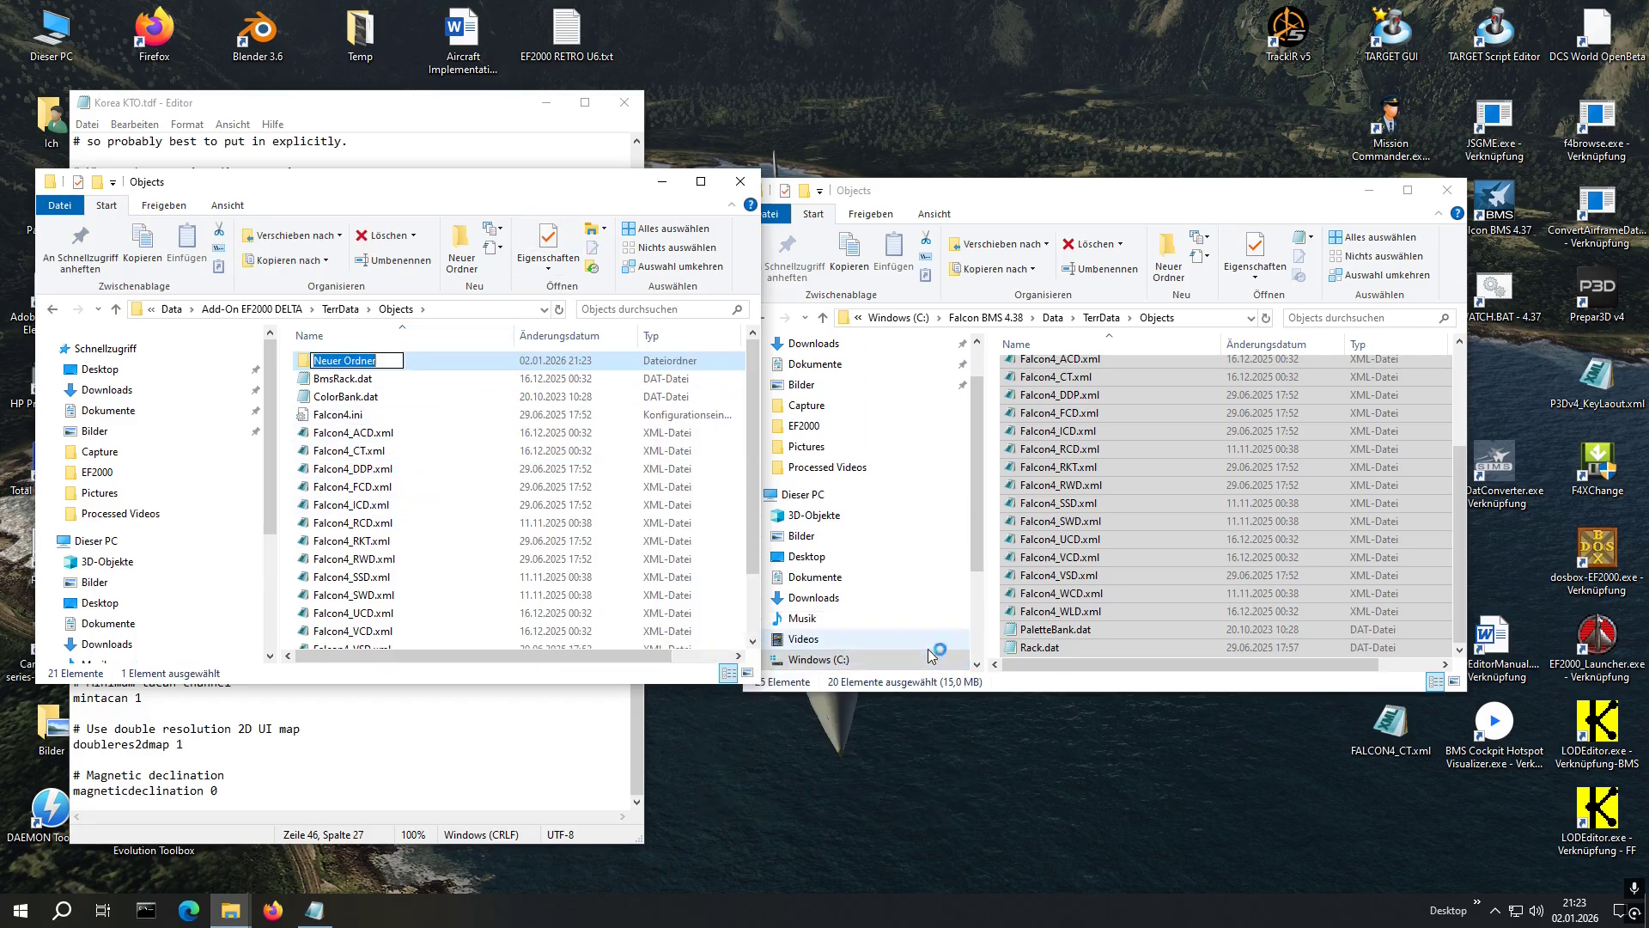
text(Models)
click(460, 397)
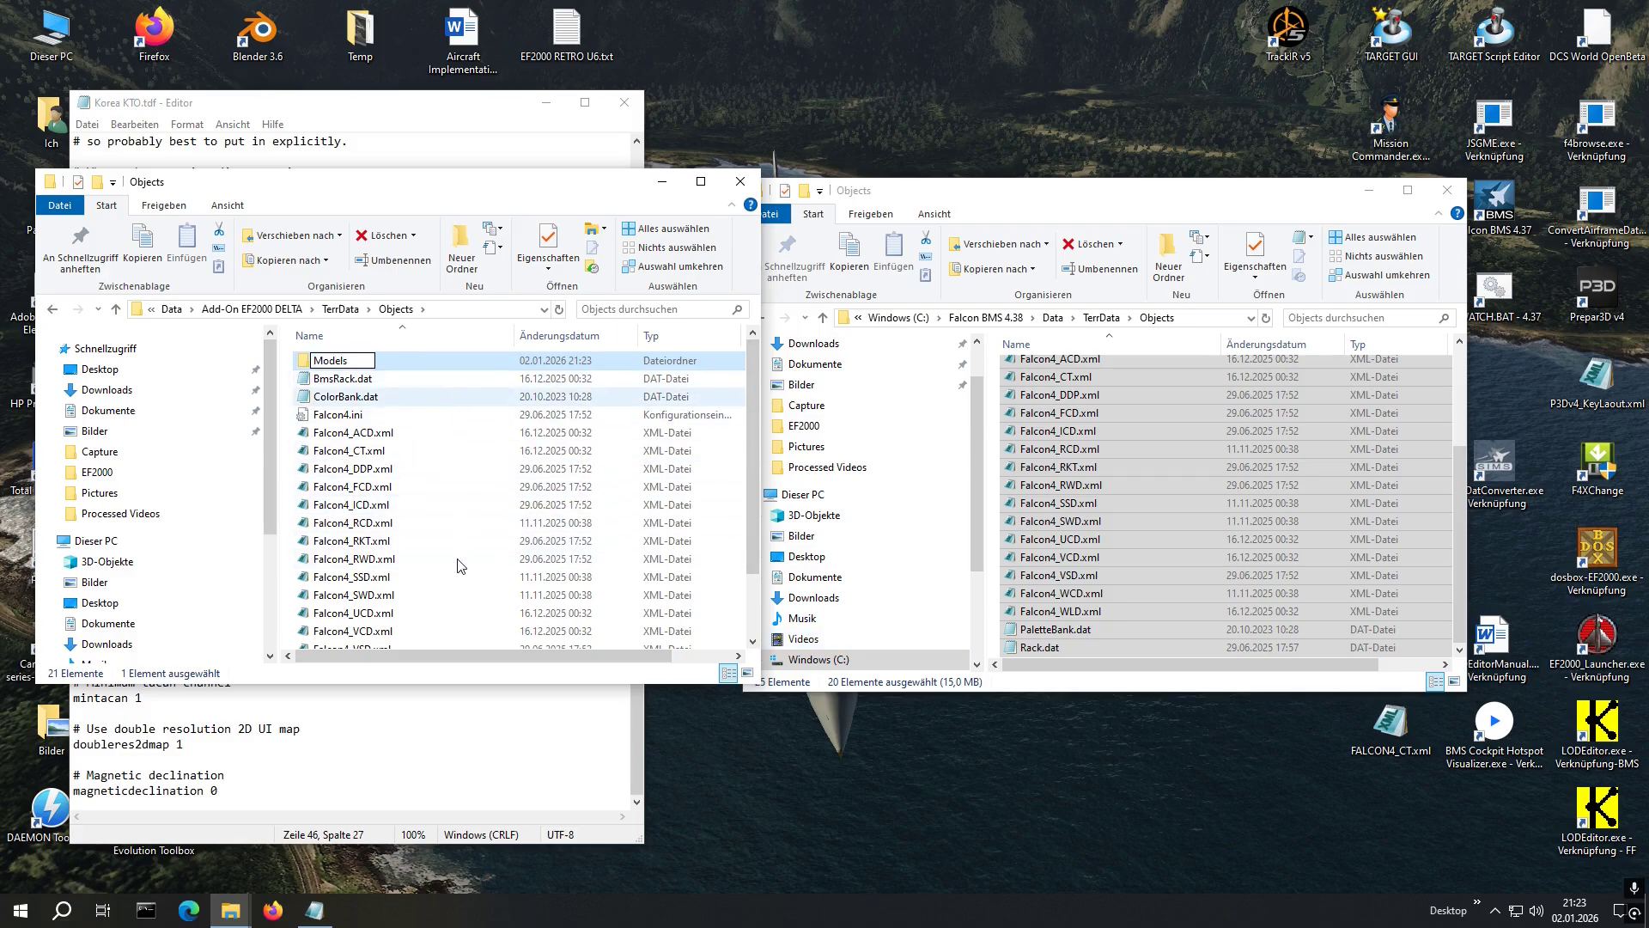
click(329, 364)
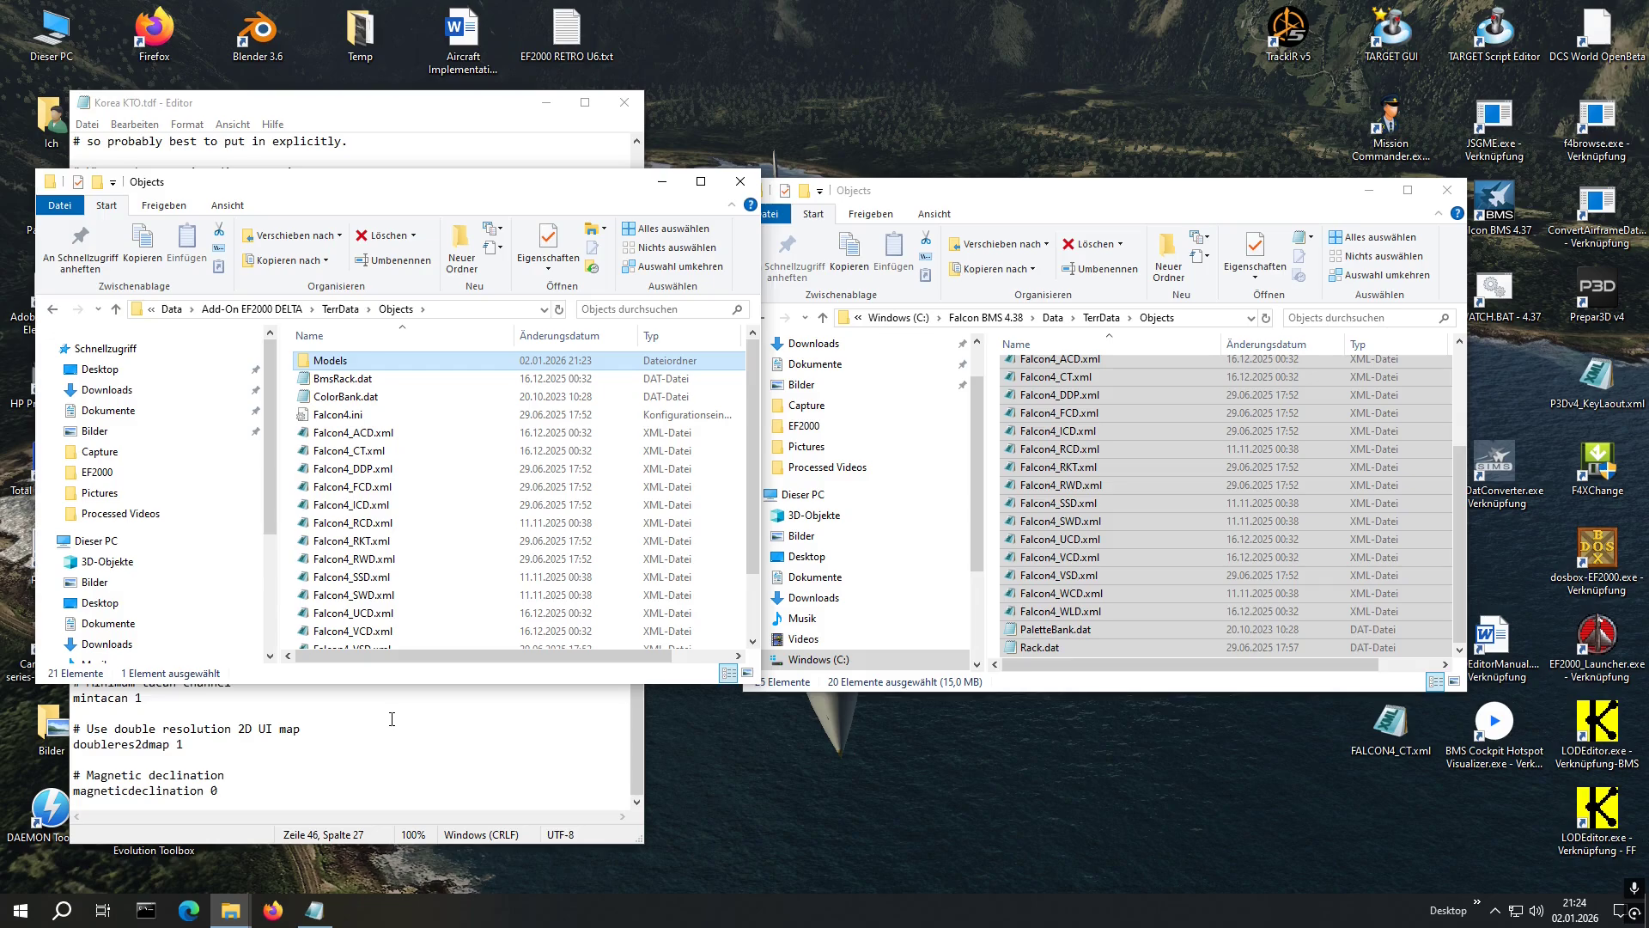
Check the directory entries in Korea KTO.tdf against the subfolders of the base Falcon BMS 4.38 TerrData folder
click(367, 735)
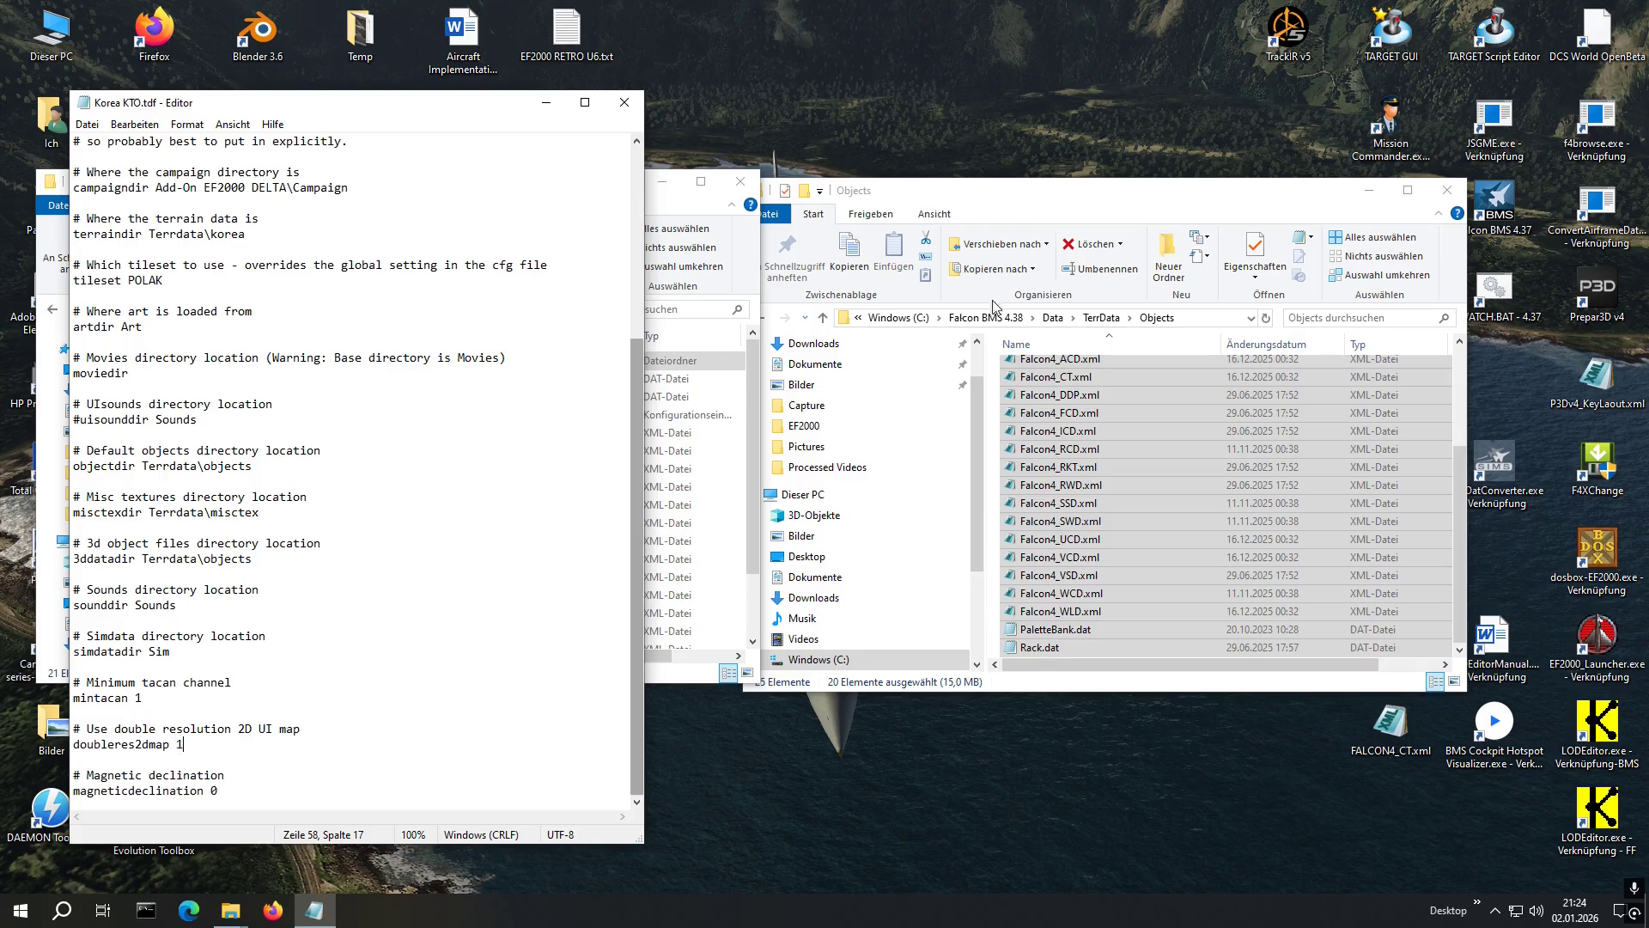
click(1089, 191)
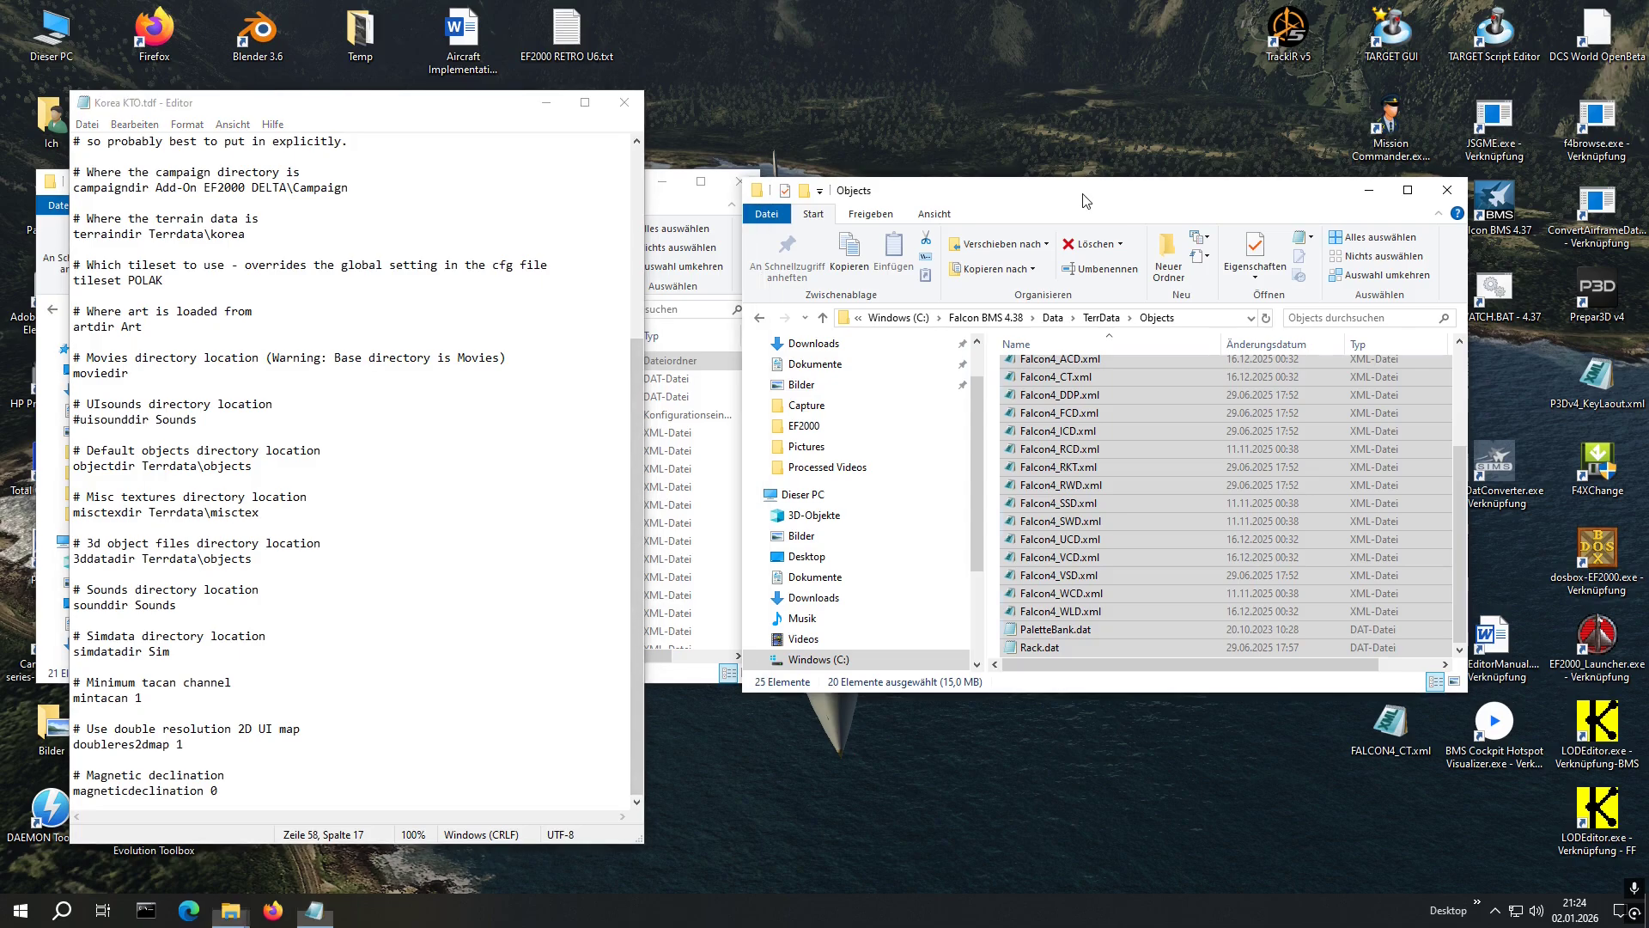
click(1104, 326)
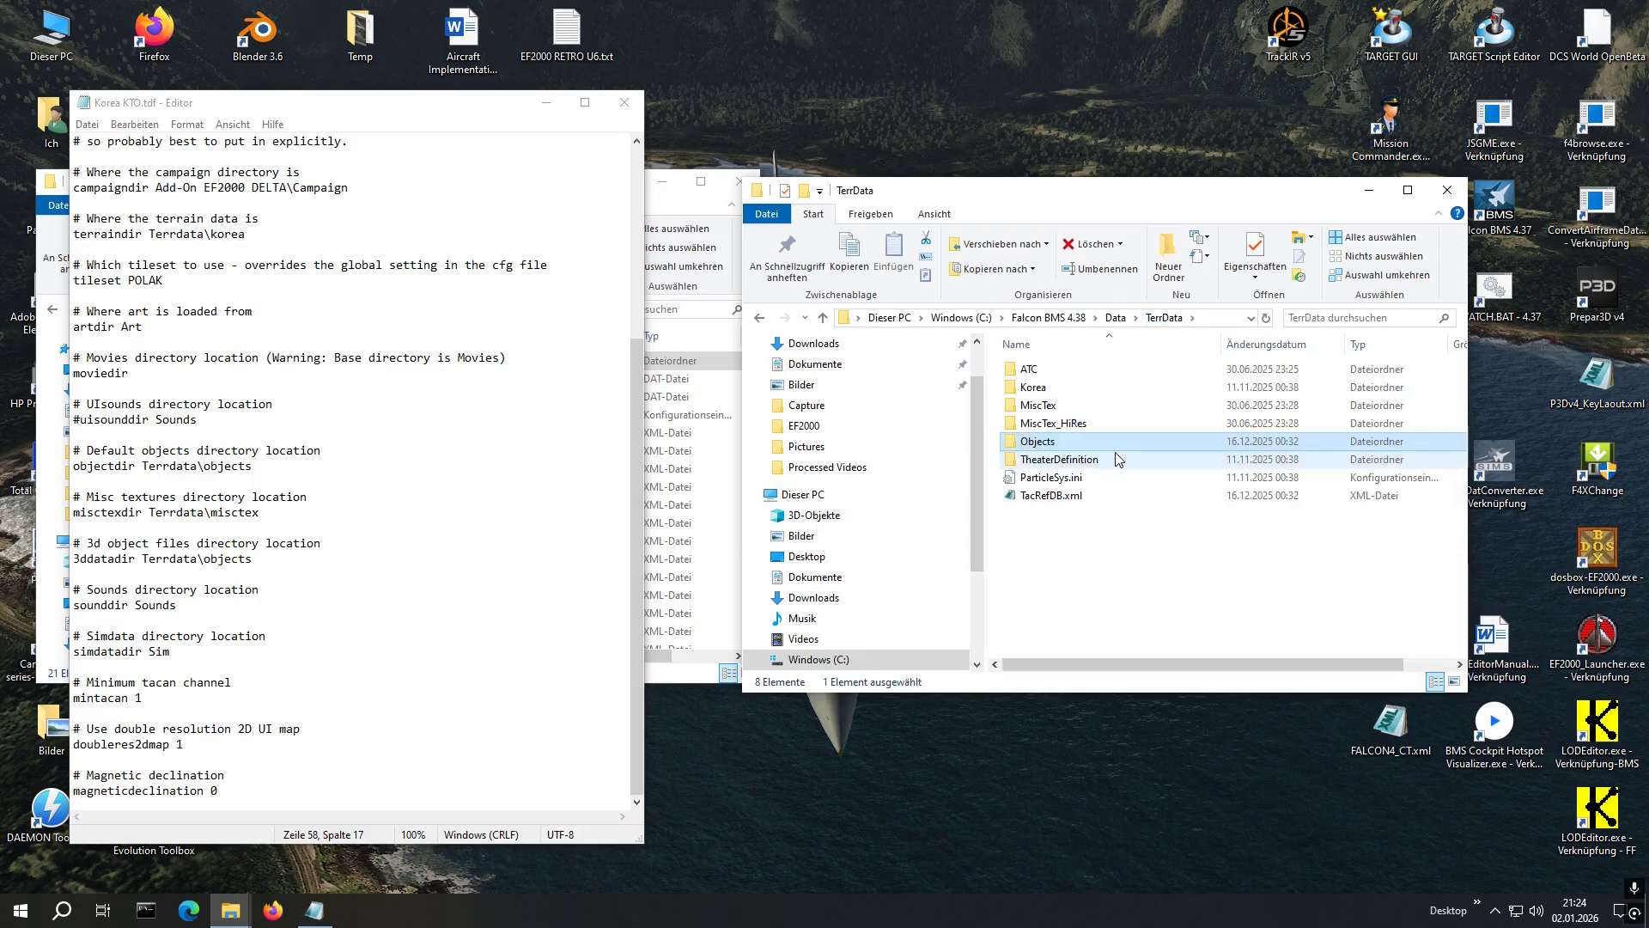
click(683, 199)
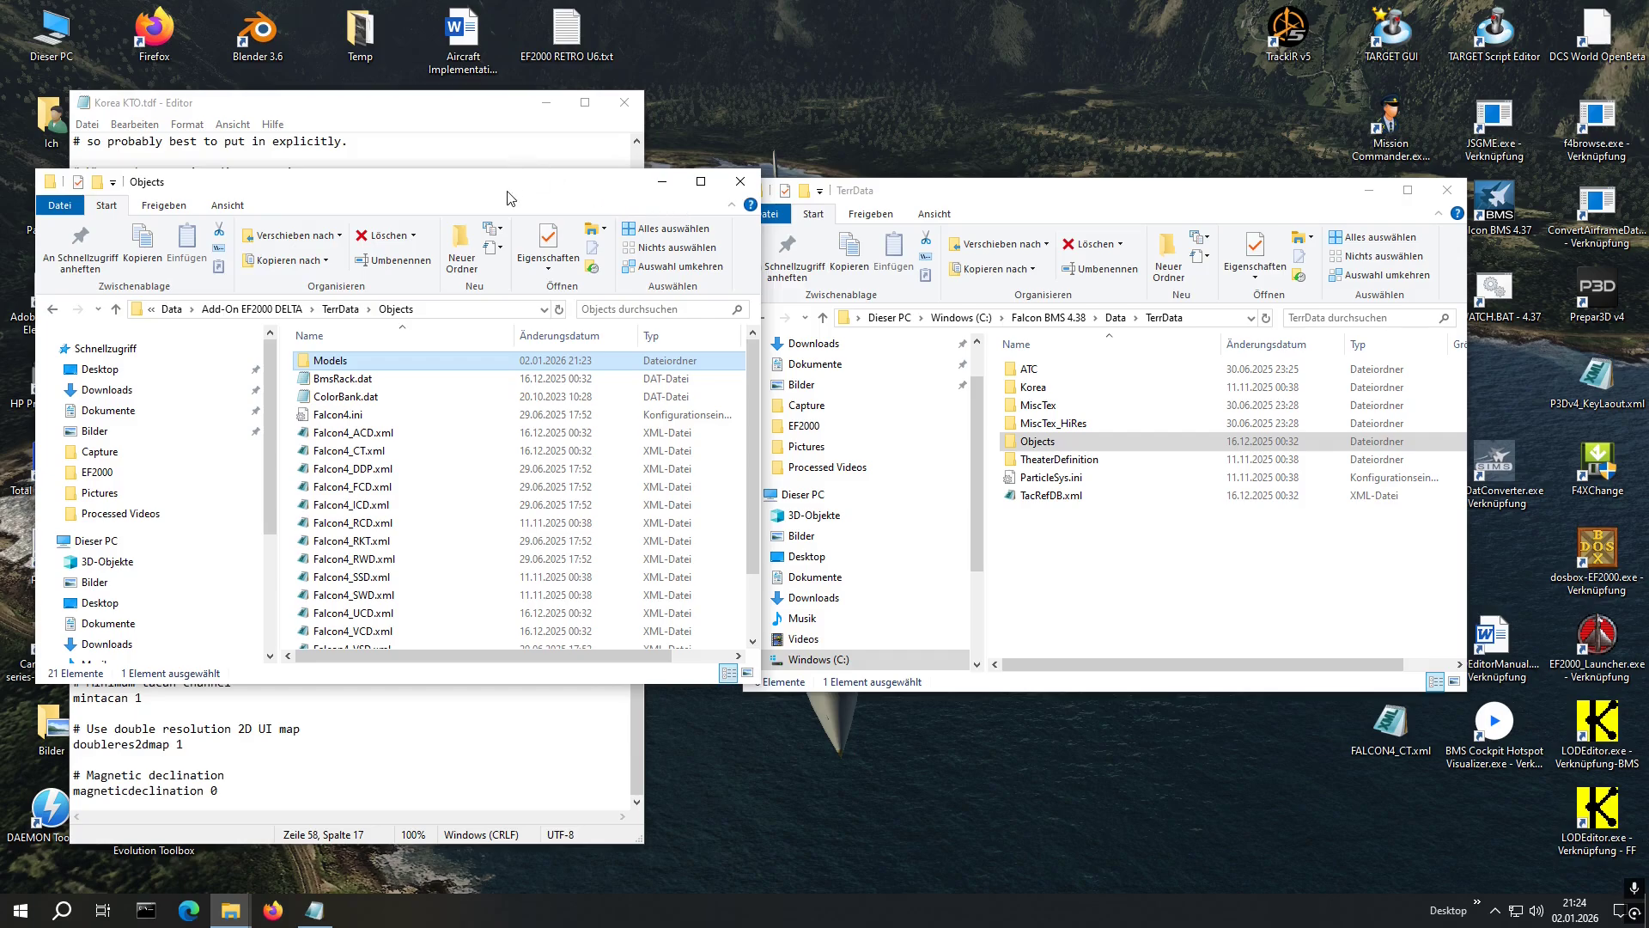
click(1087, 637)
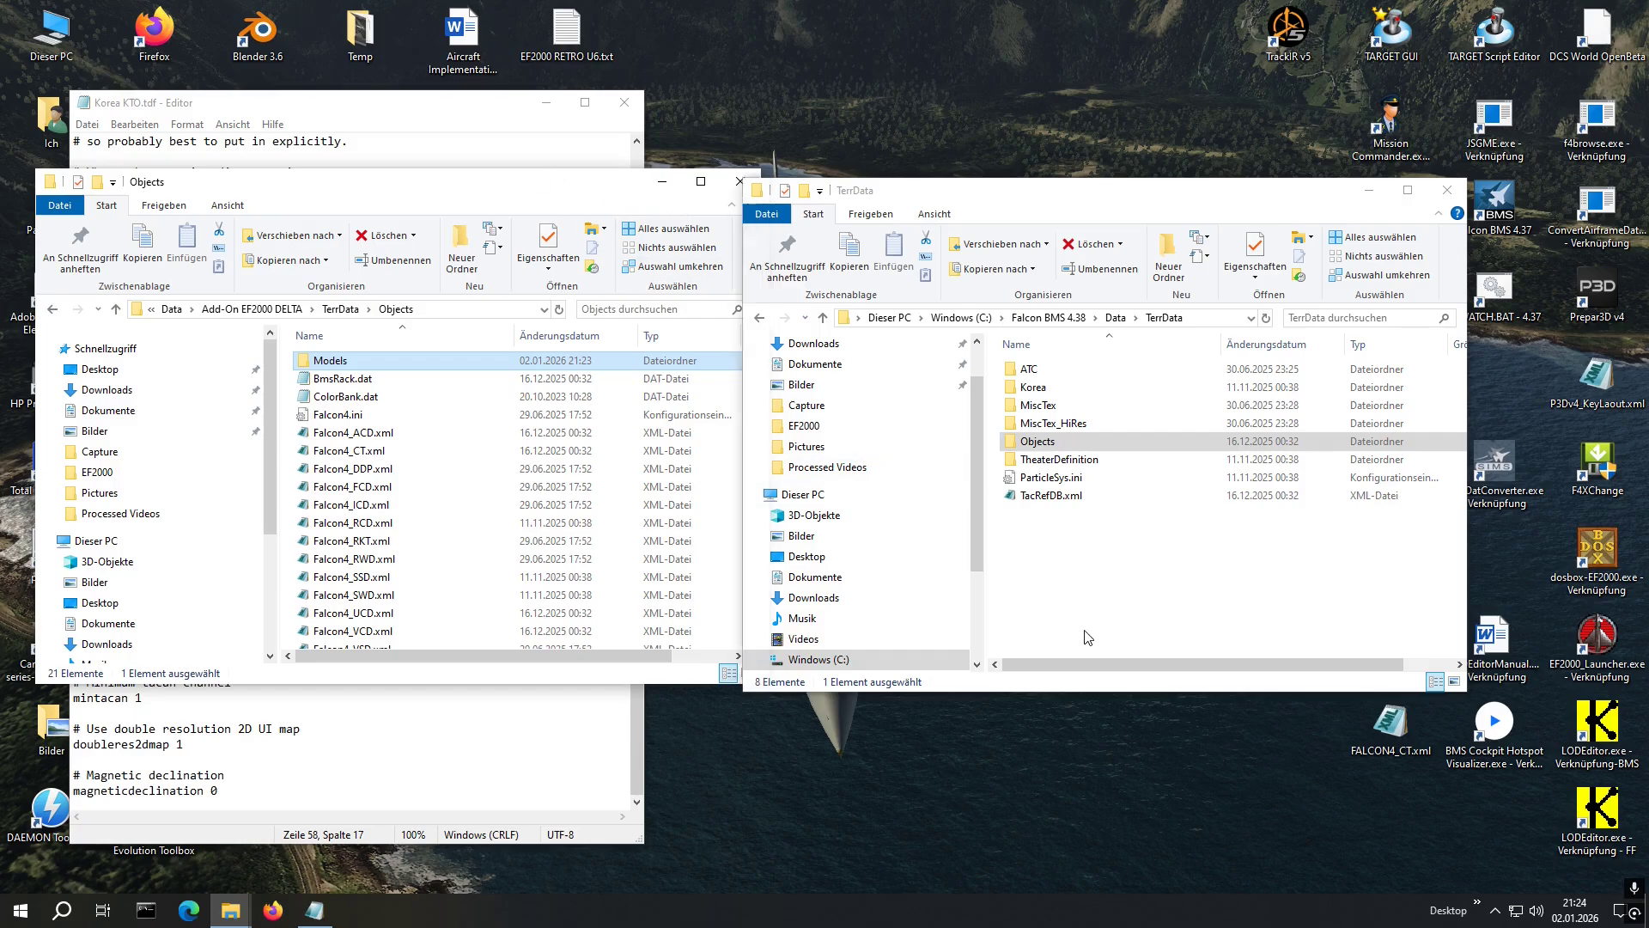
Examine the texture files in the base KoreaObj and KoreaObj_HiRes folders and return to the base Objects folder
double_click(1043, 440)
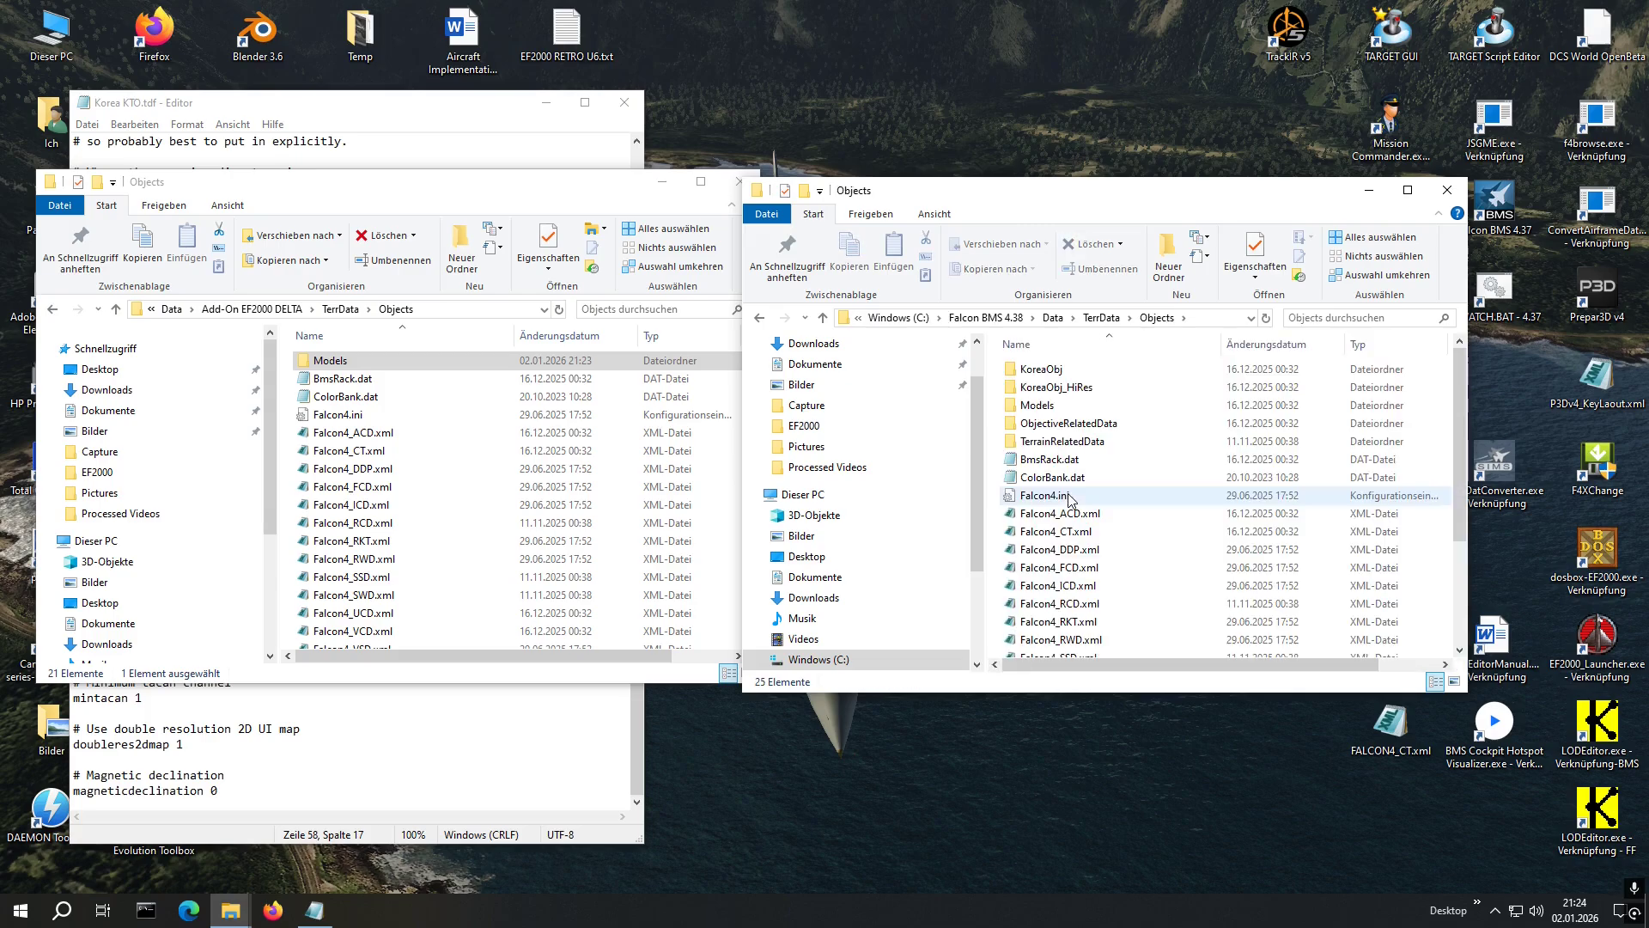
double_click(1040, 371)
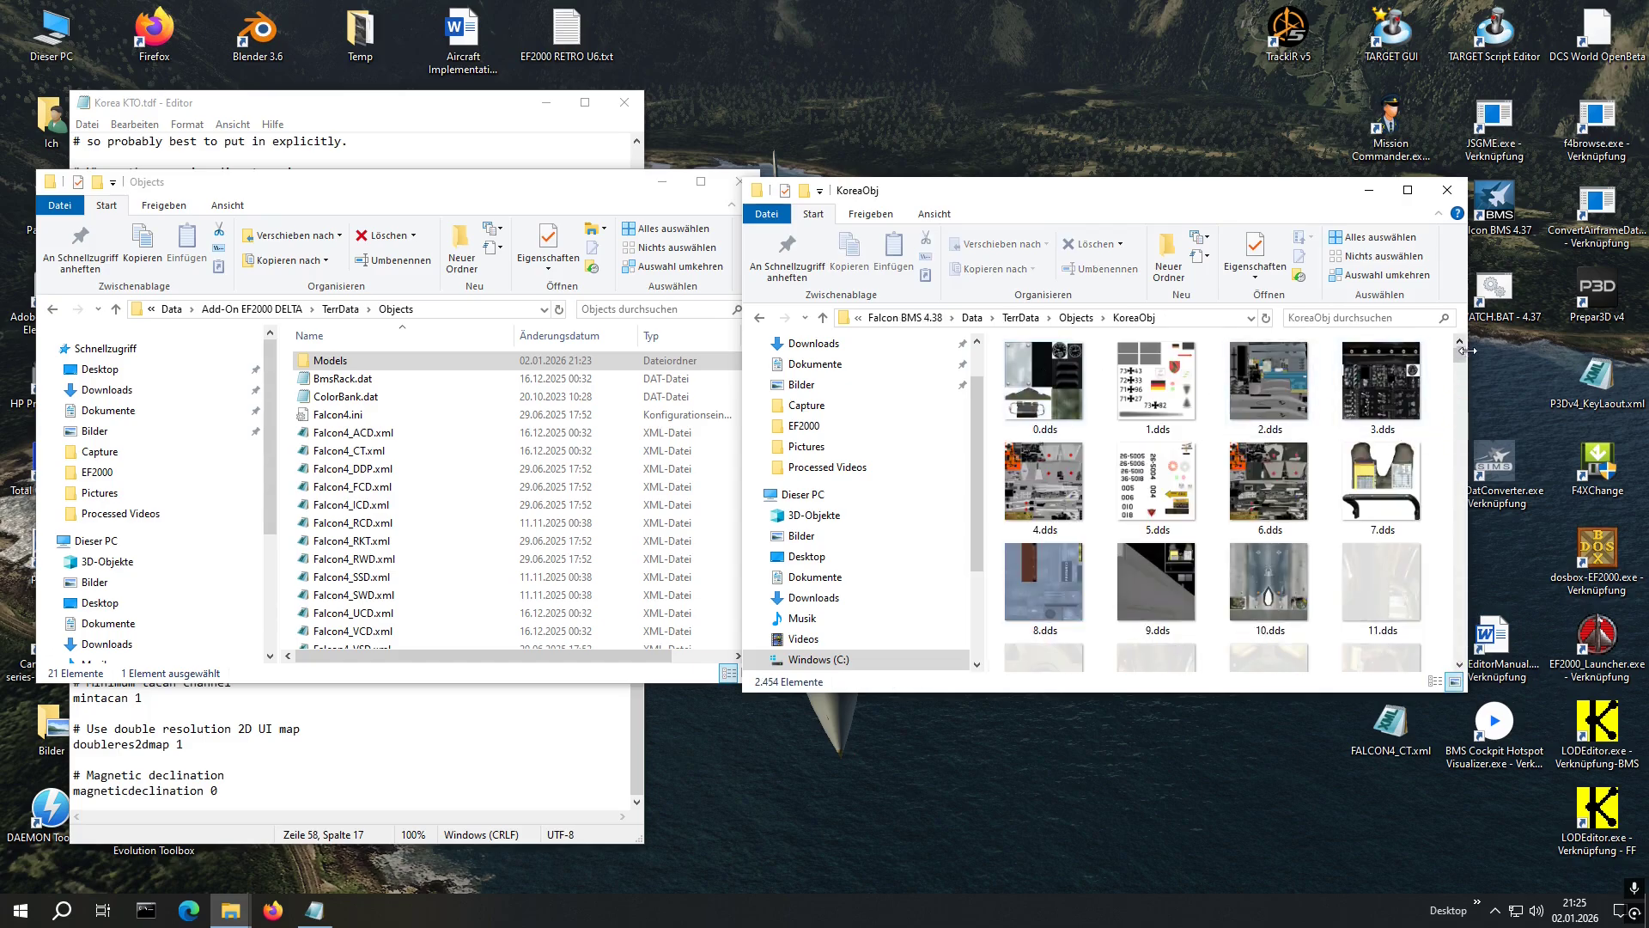
drag(1459, 352, 1452, 378)
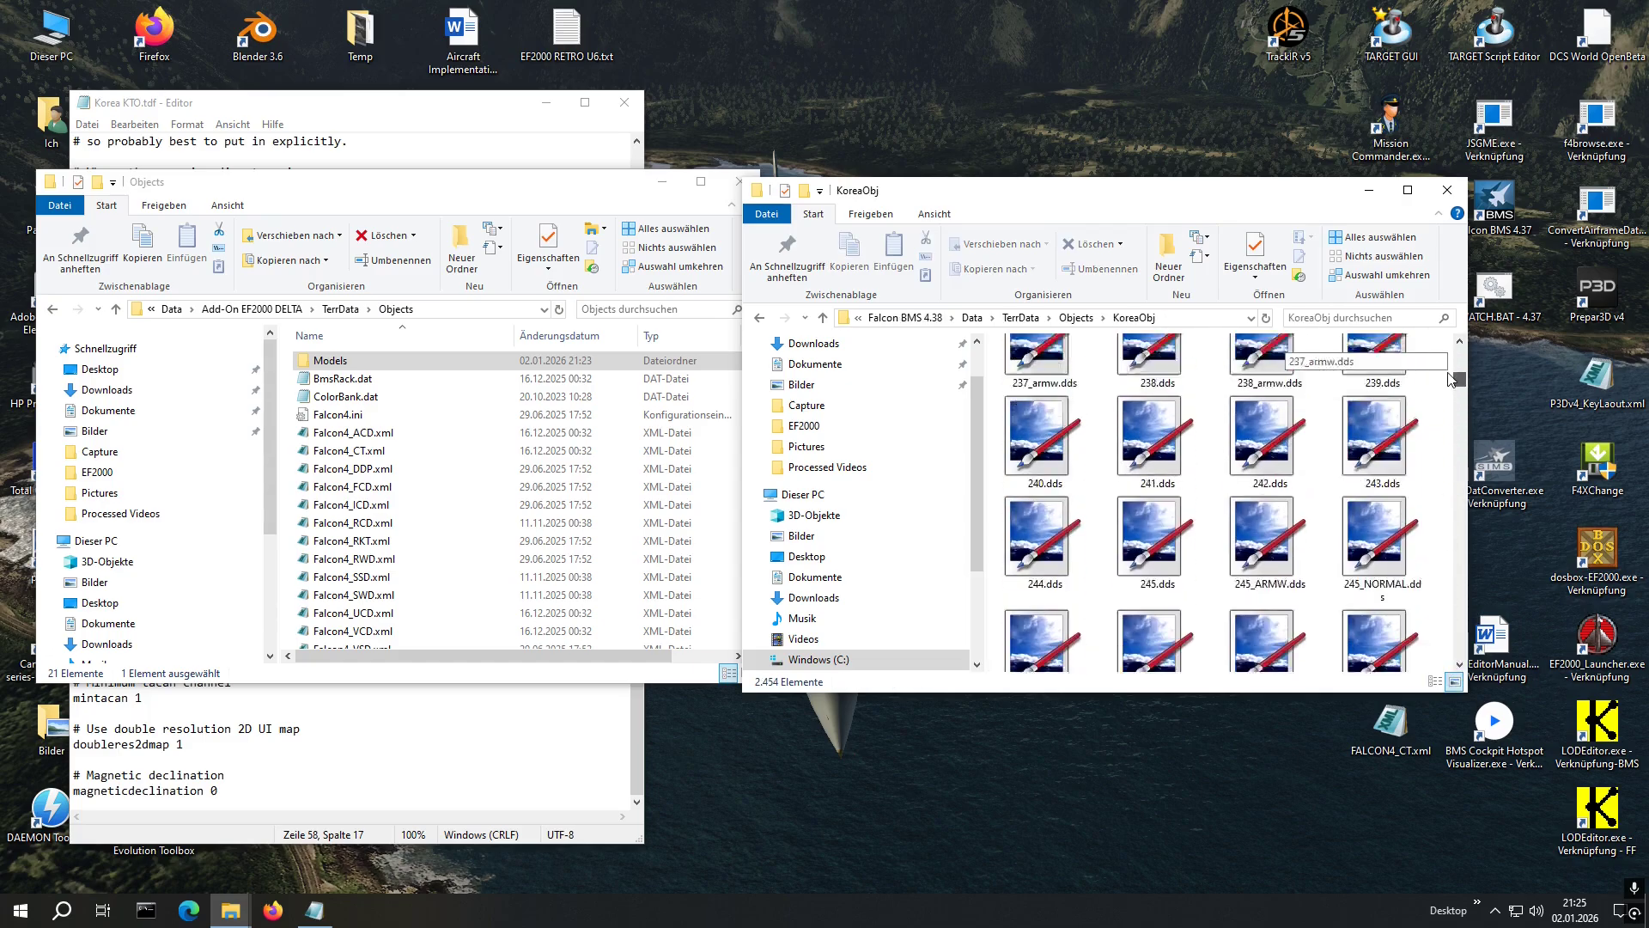
click(1077, 317)
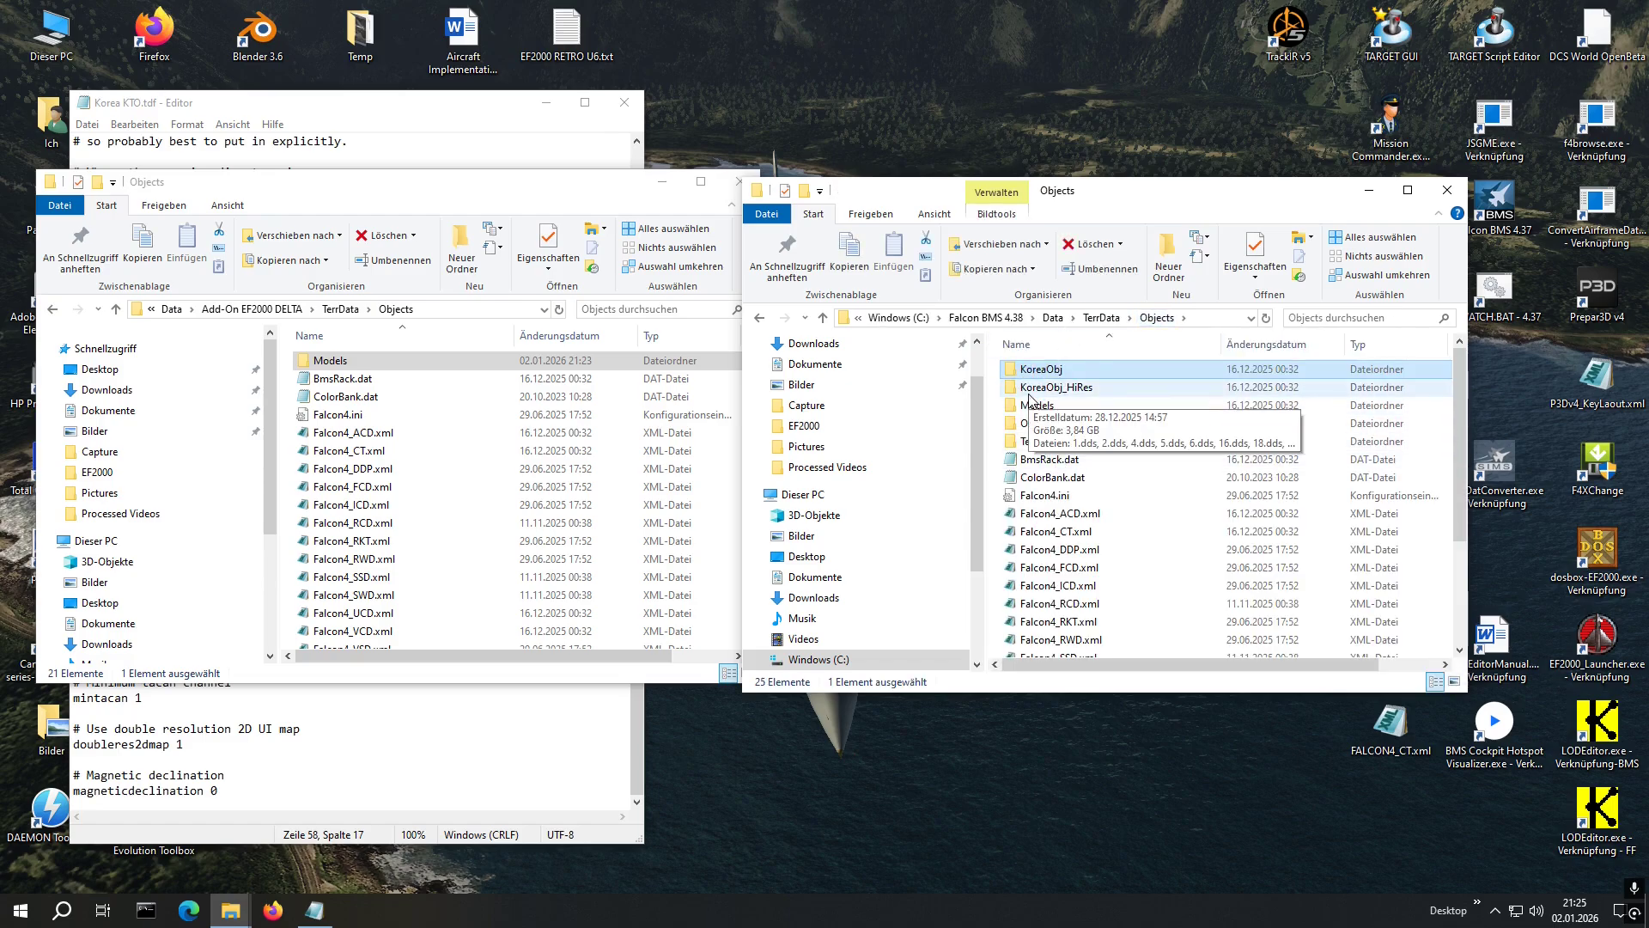
double_click(1044, 387)
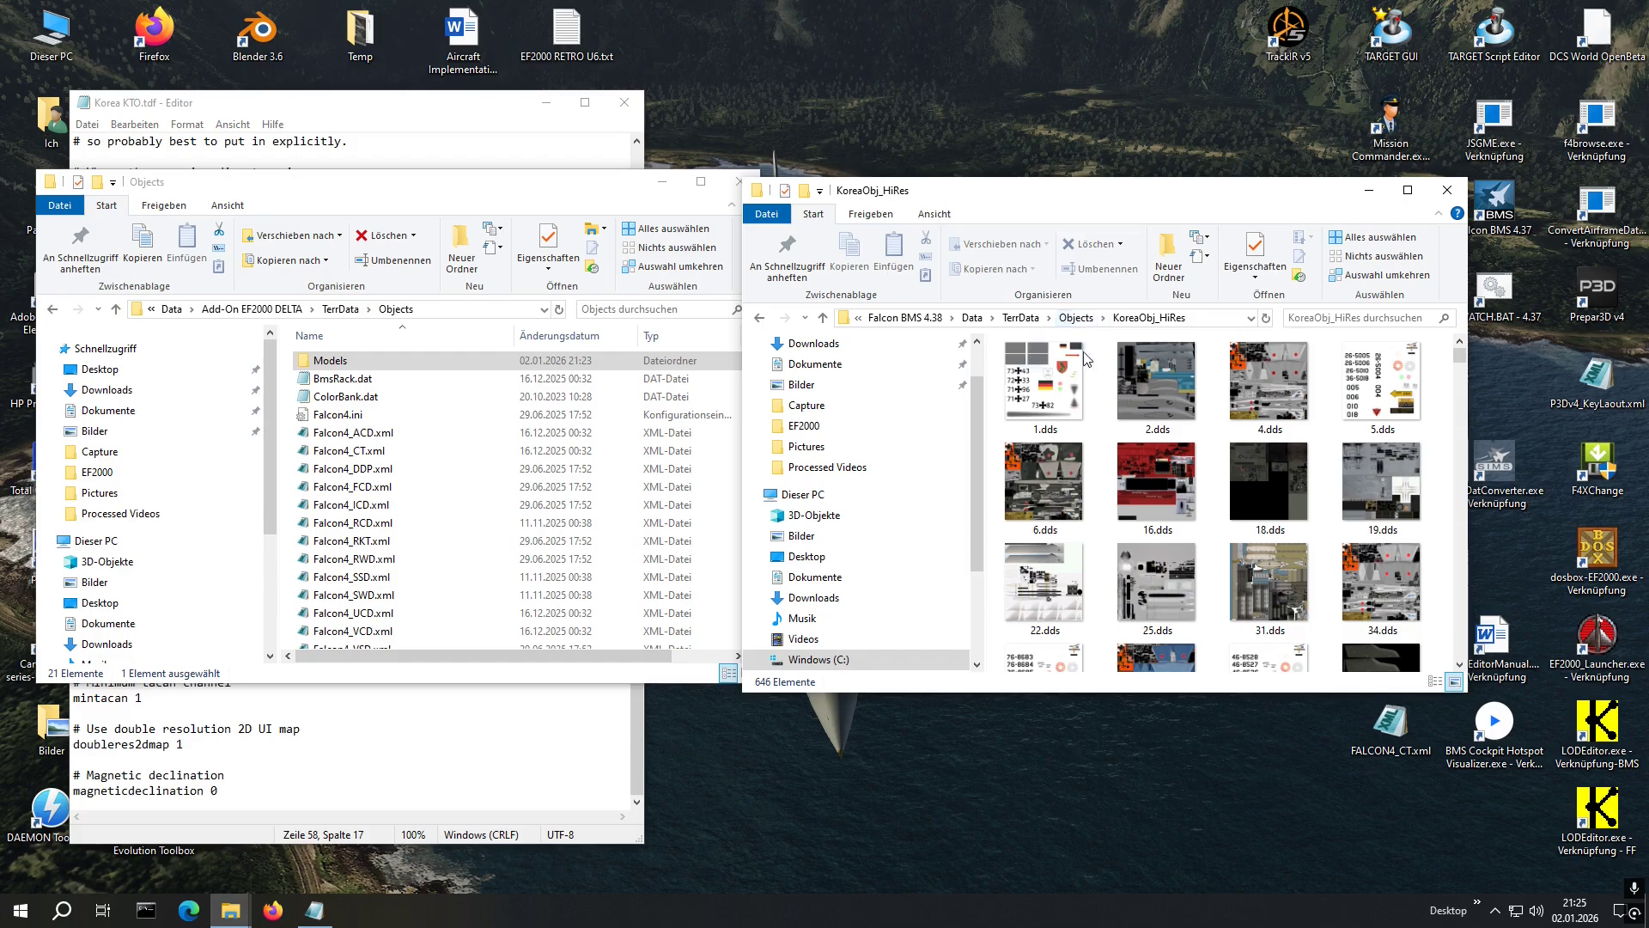
click(1074, 320)
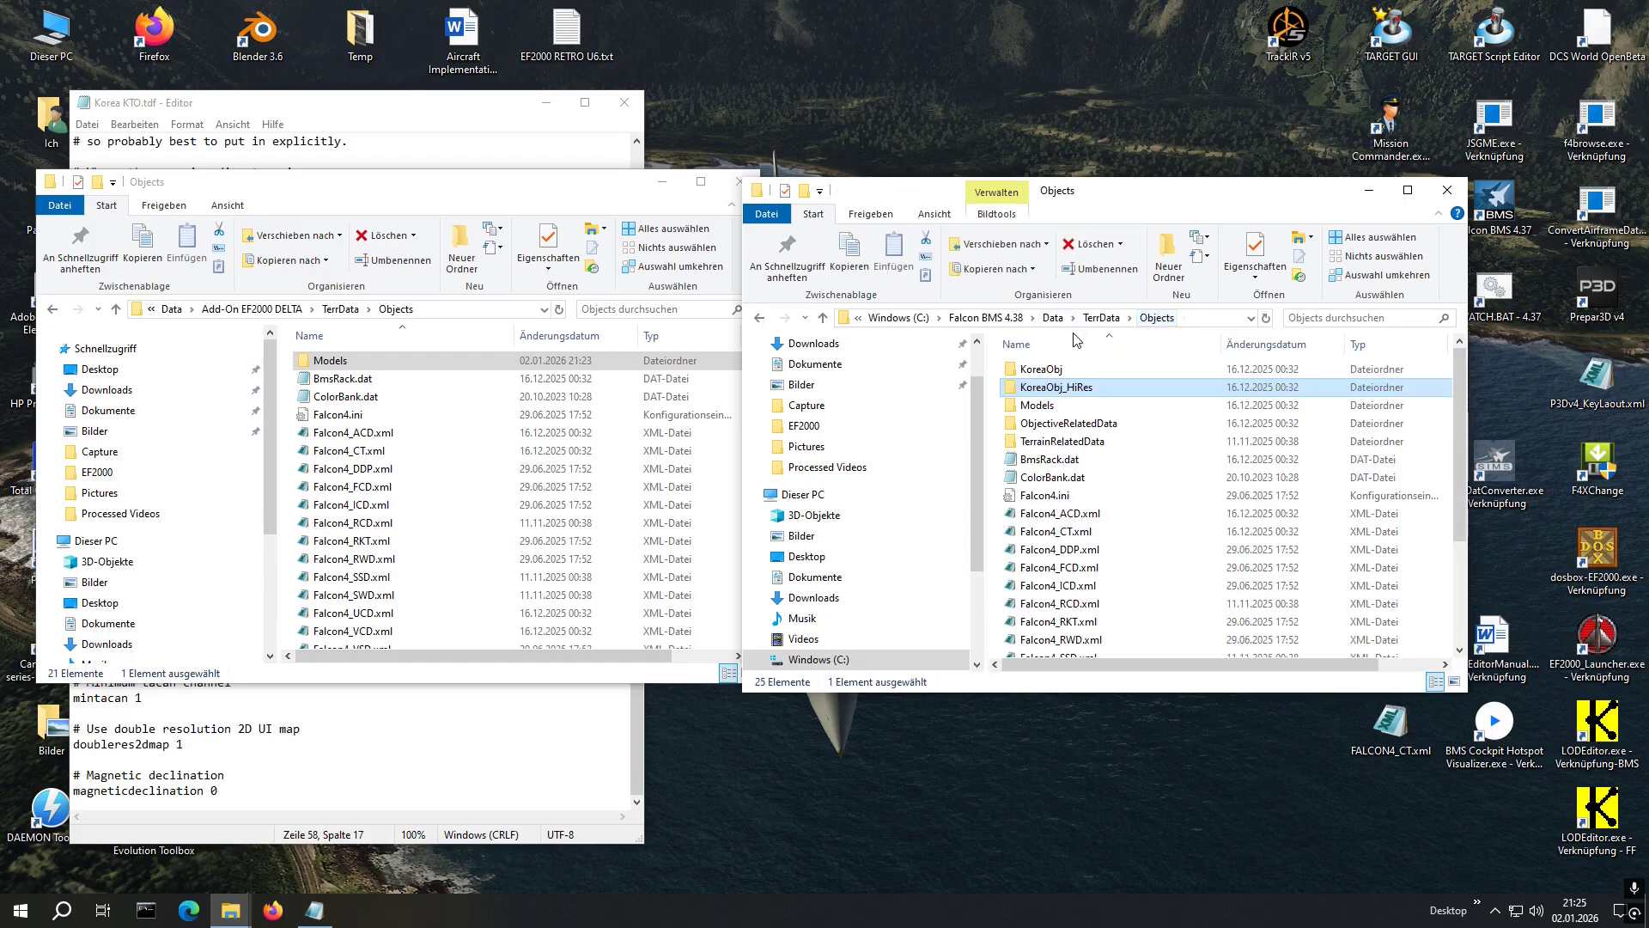
double_click(1057, 375)
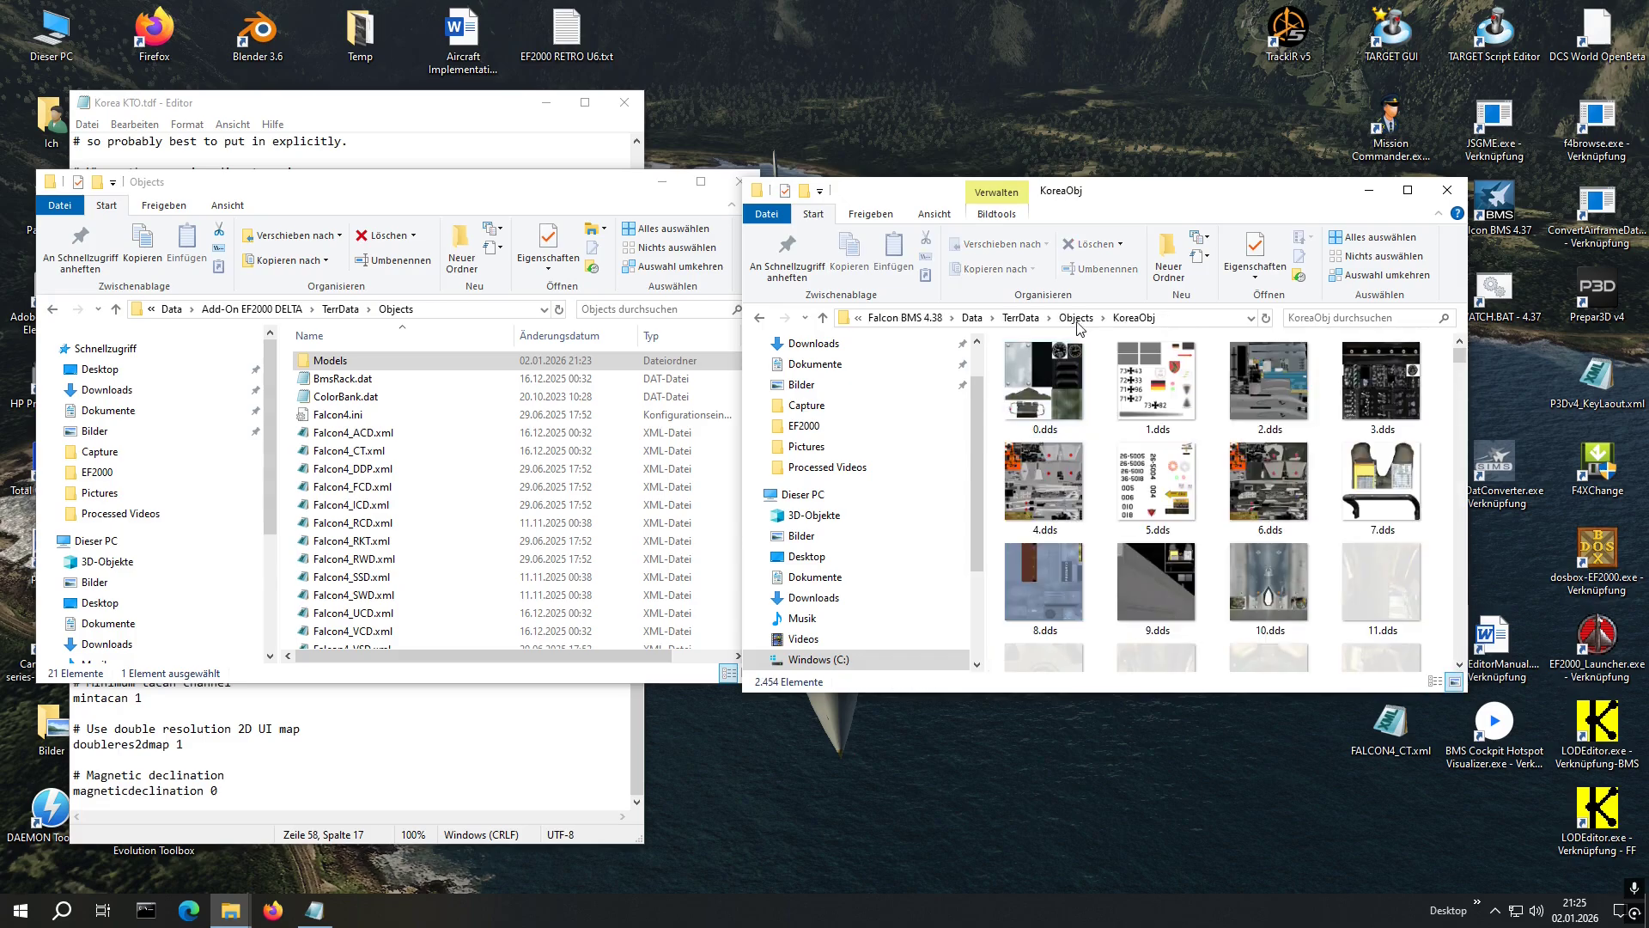
click(1077, 318)
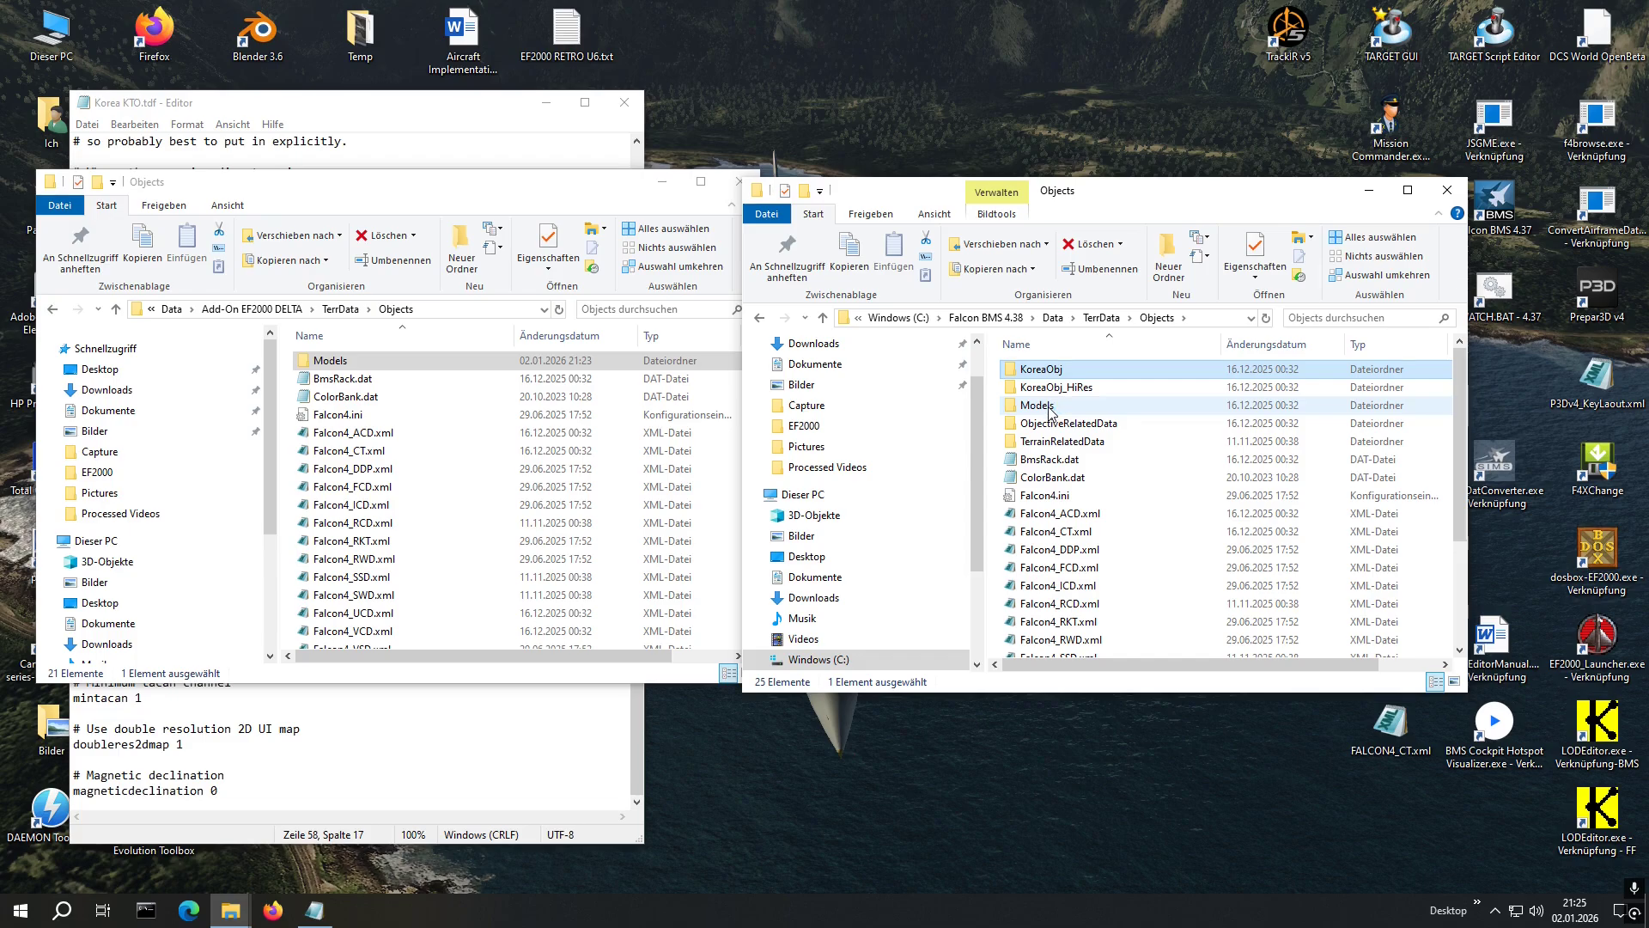
mouse_move(1049, 411)
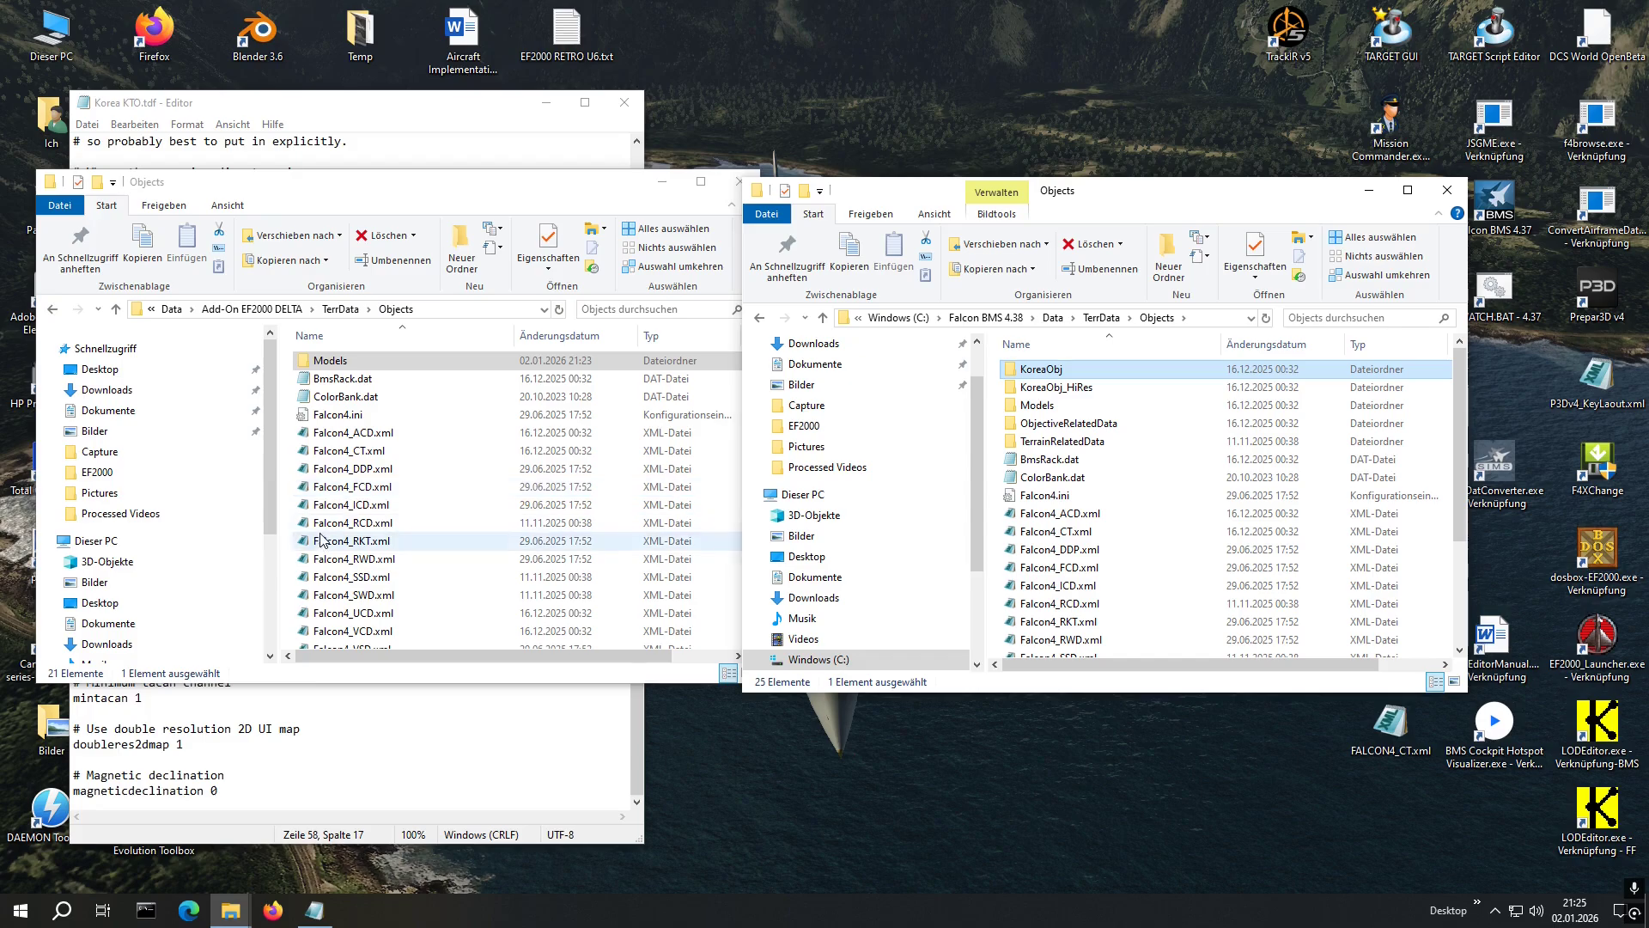
Create a KoreaObj folder inside the add-on's TerrData\Objects folder
click(320, 540)
right_click(473, 501)
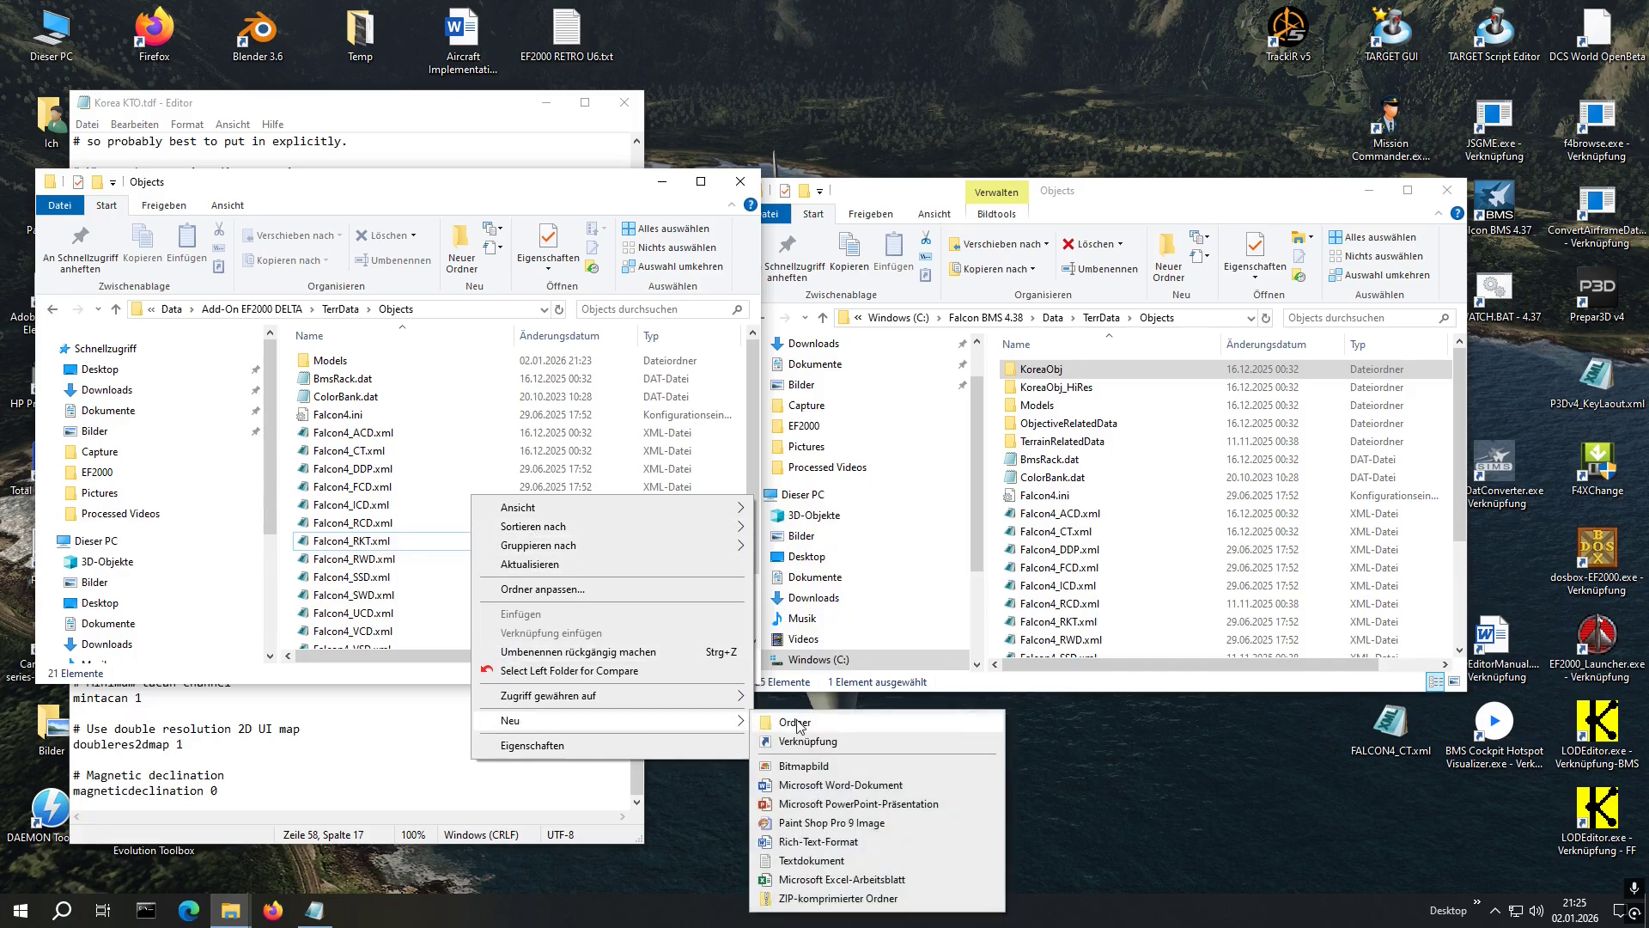
click(797, 722)
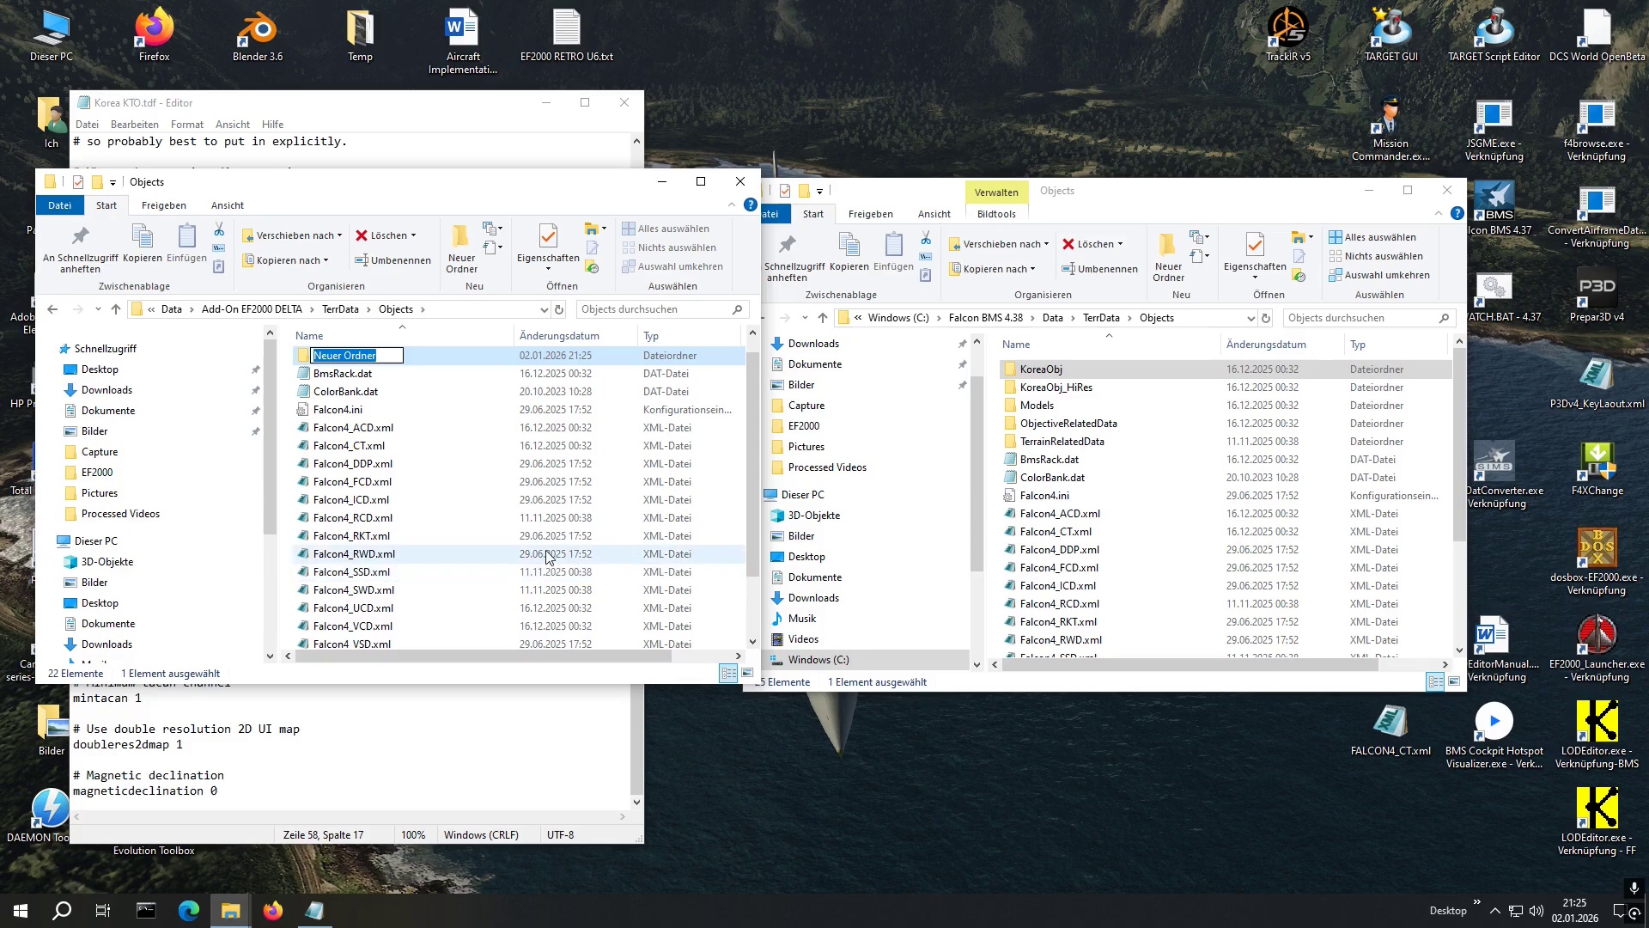
text(KoreaObj)
key(Return)
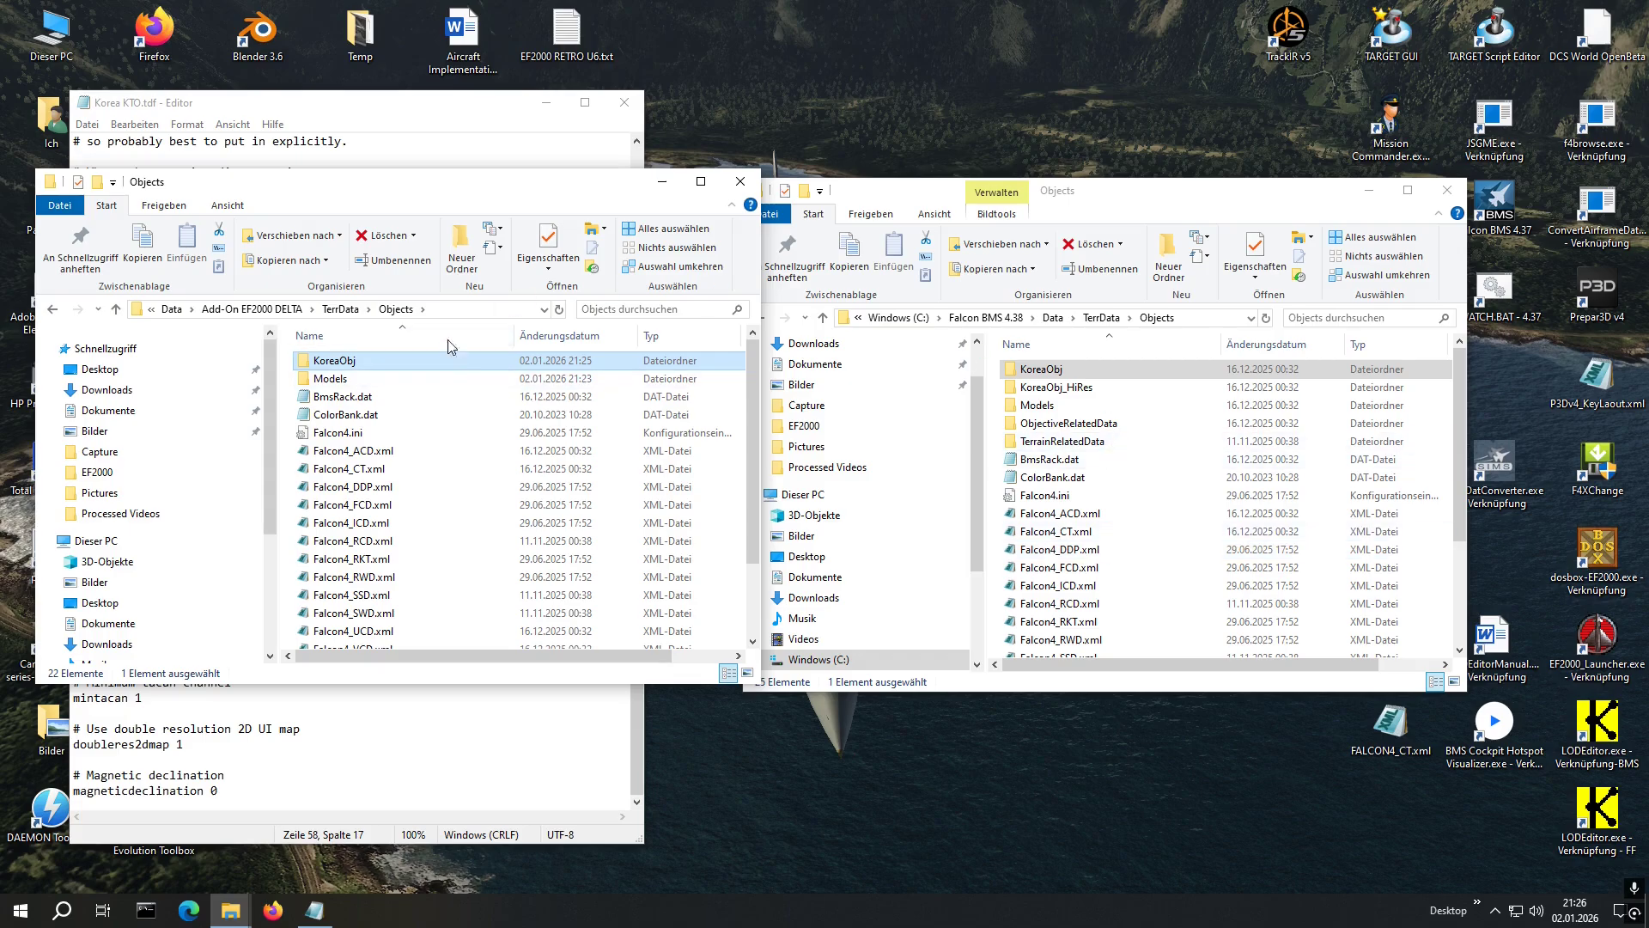
Copy the Sounds folder from the base Falcon BMS 4.38 Data folder into the Add-On EF2000 DELTA folder
click(388, 690)
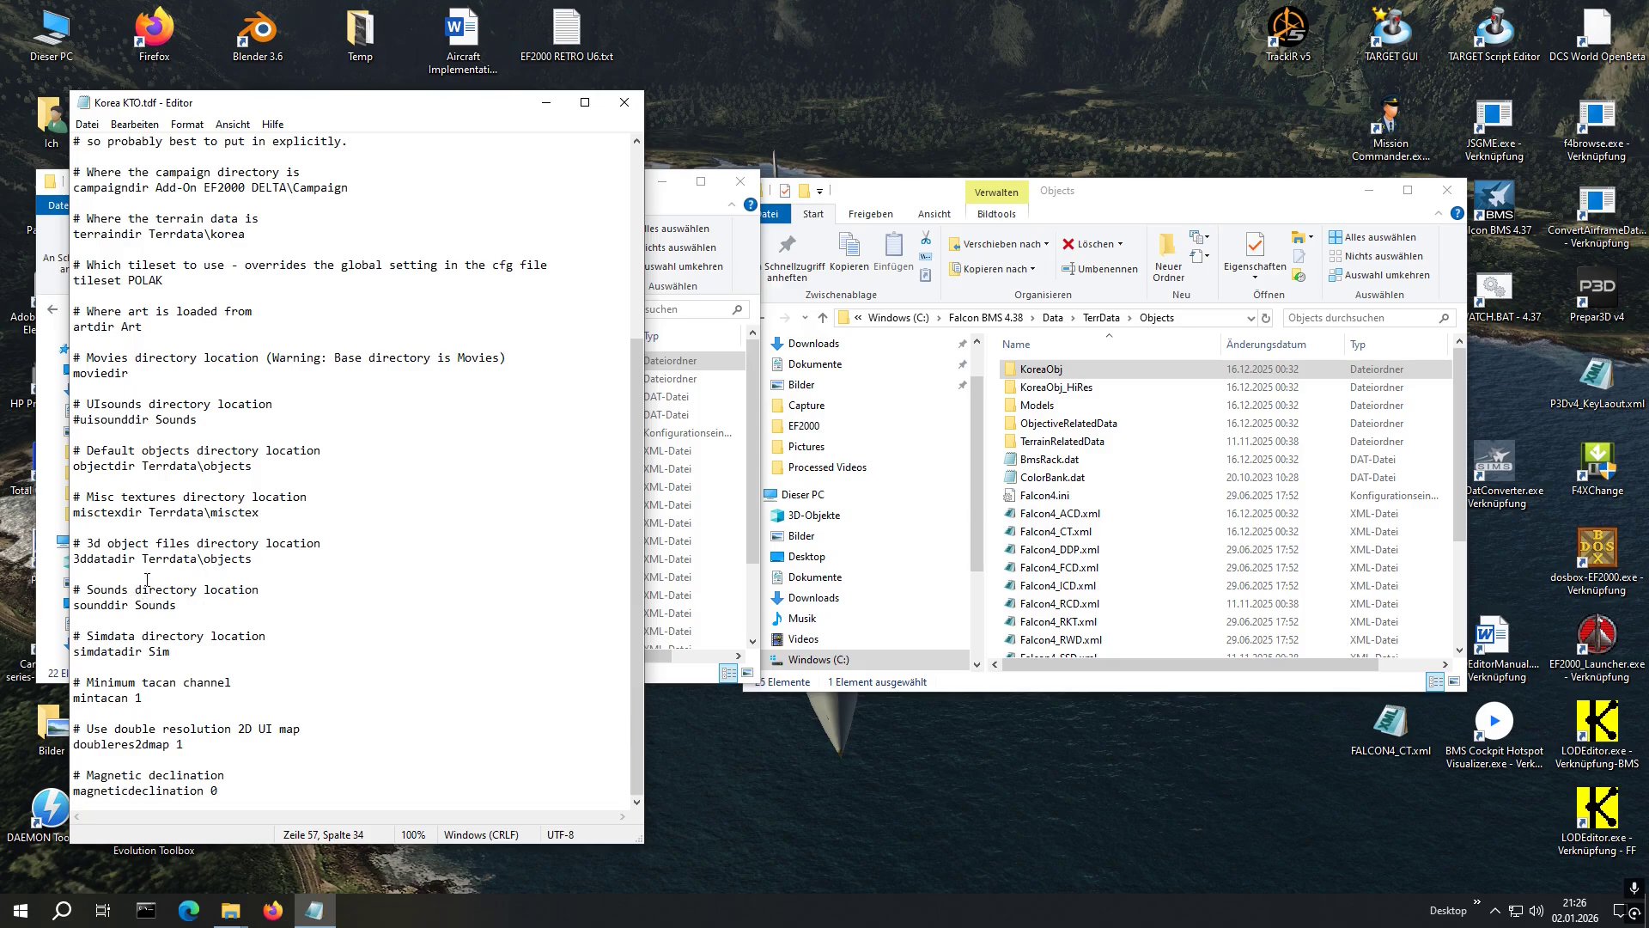
click(688, 214)
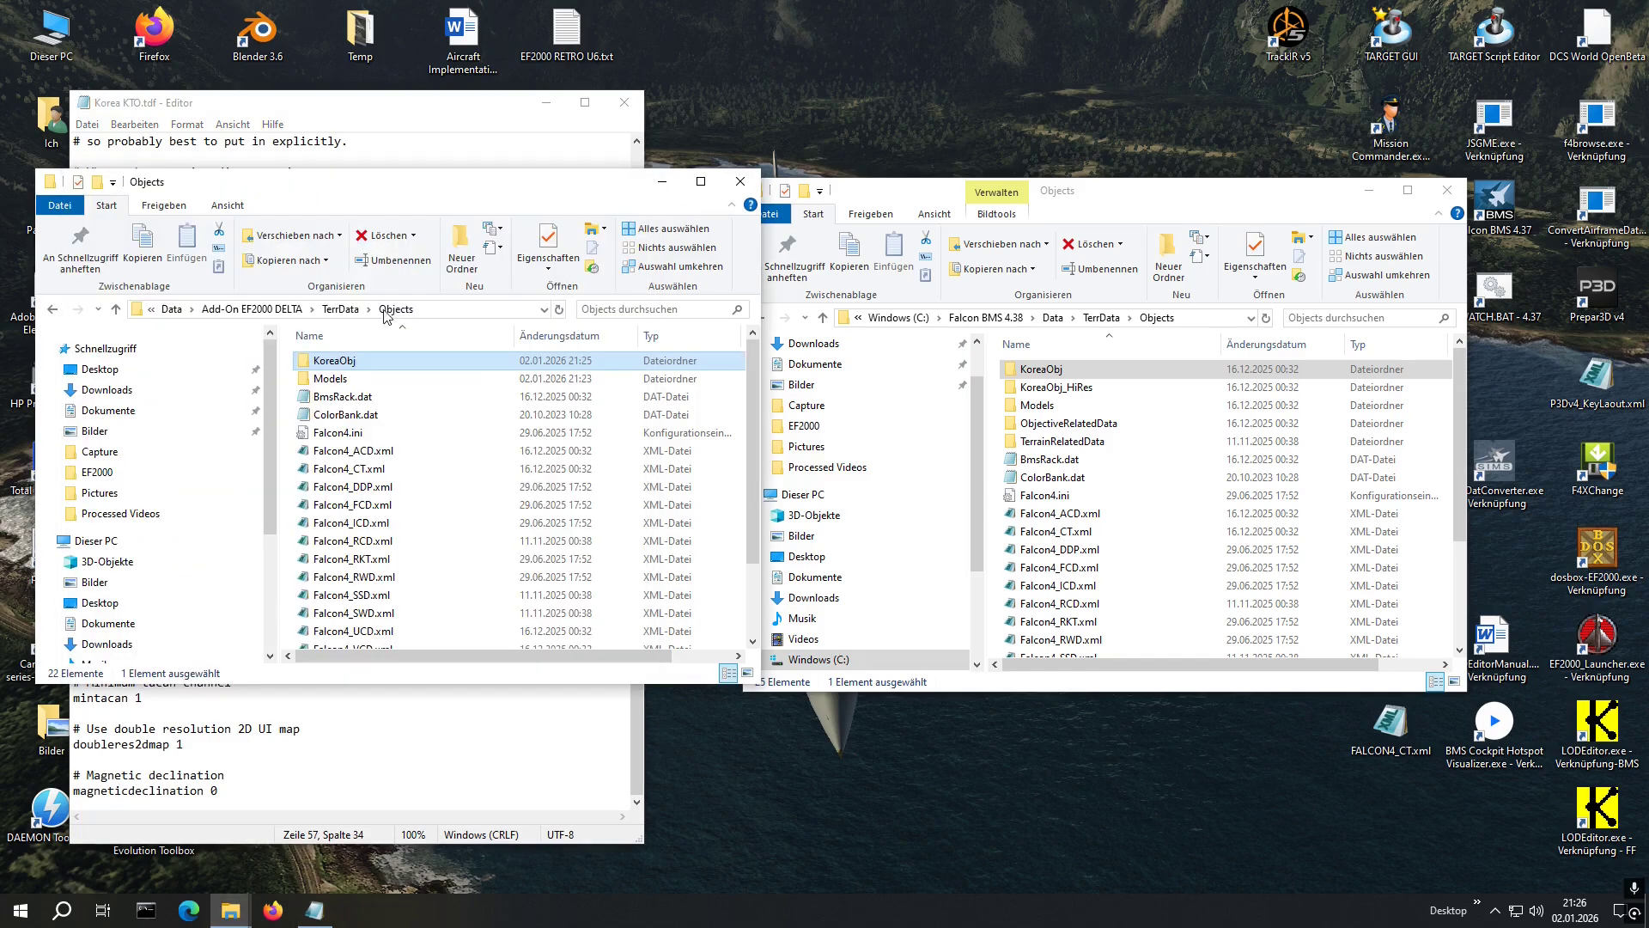
click(256, 310)
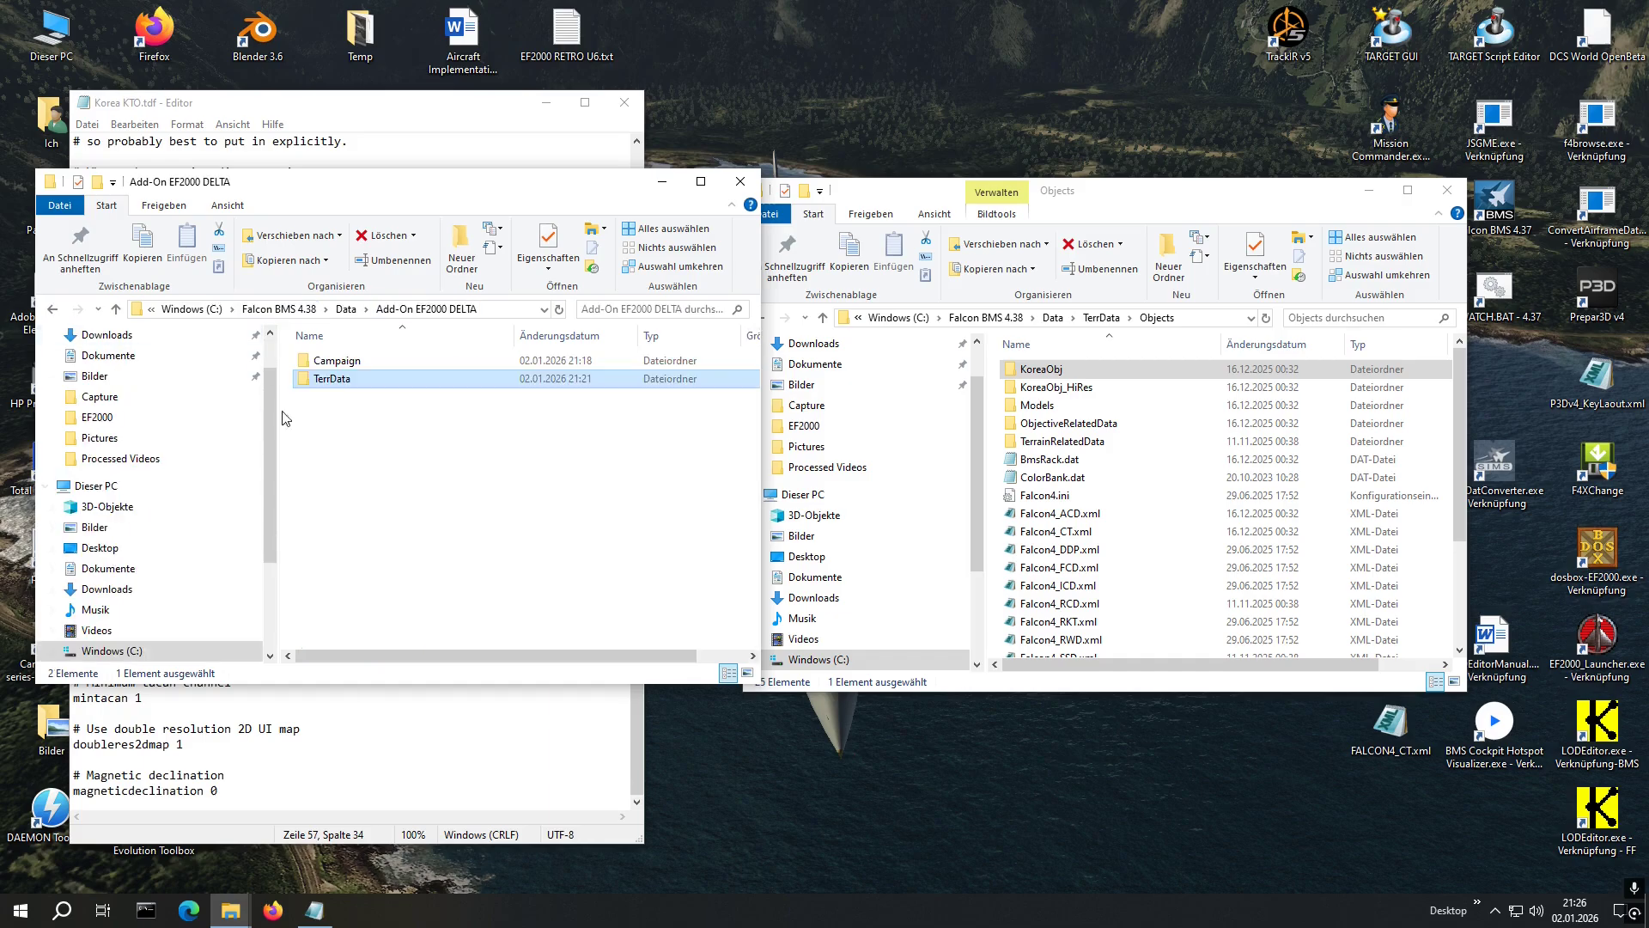
click(344, 492)
click(1110, 199)
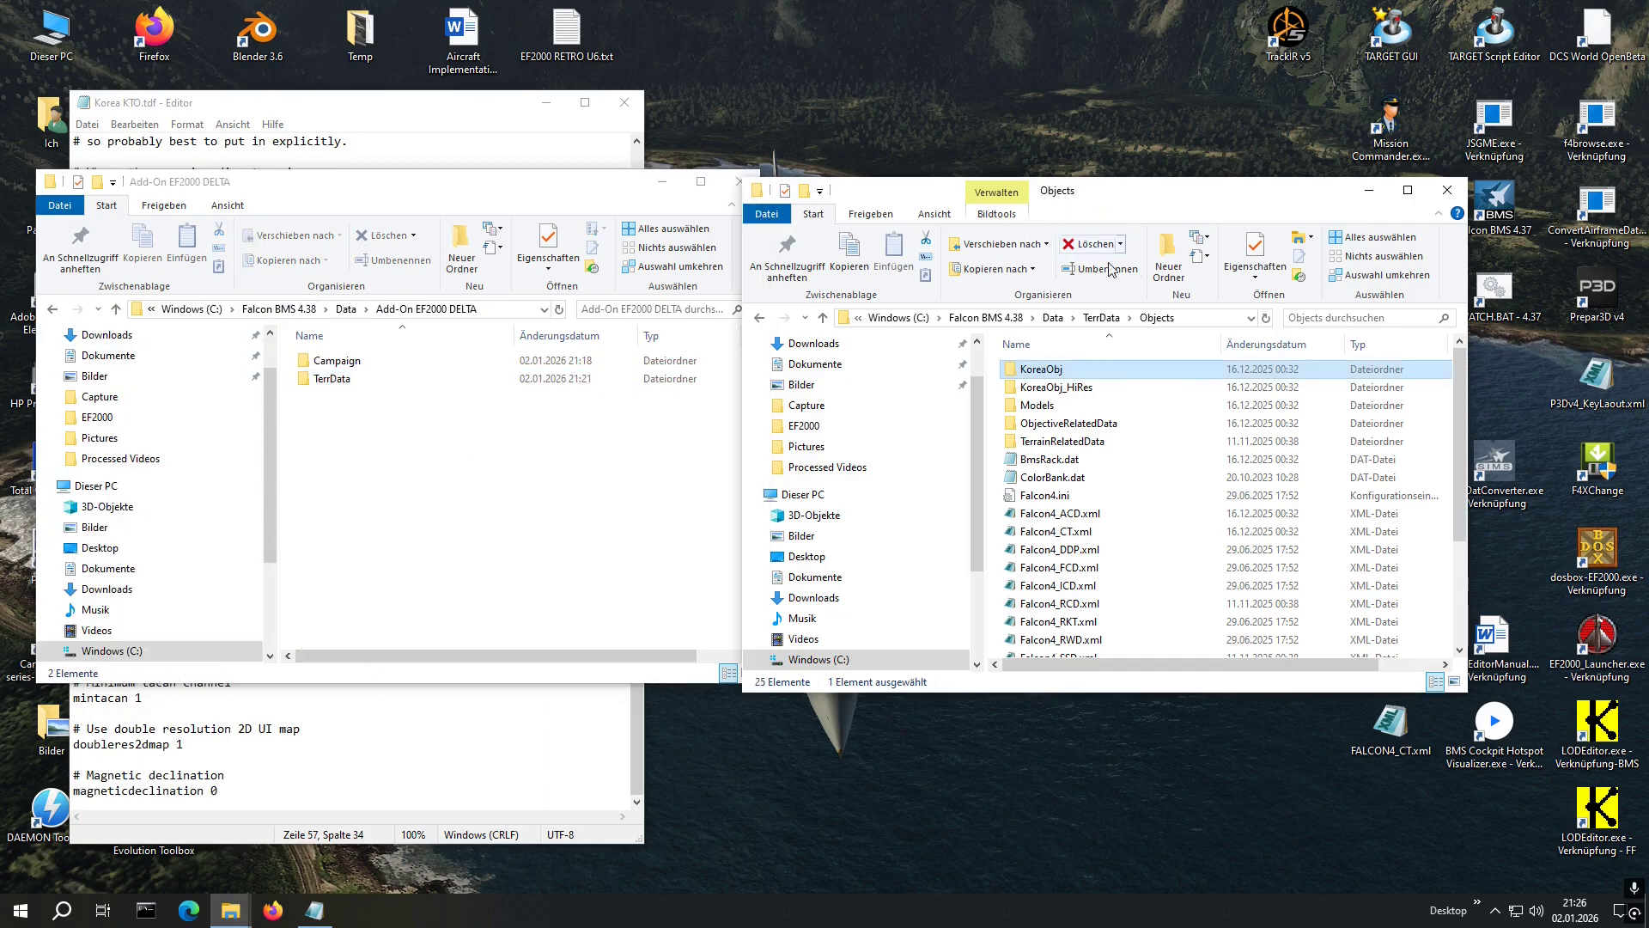
click(1052, 318)
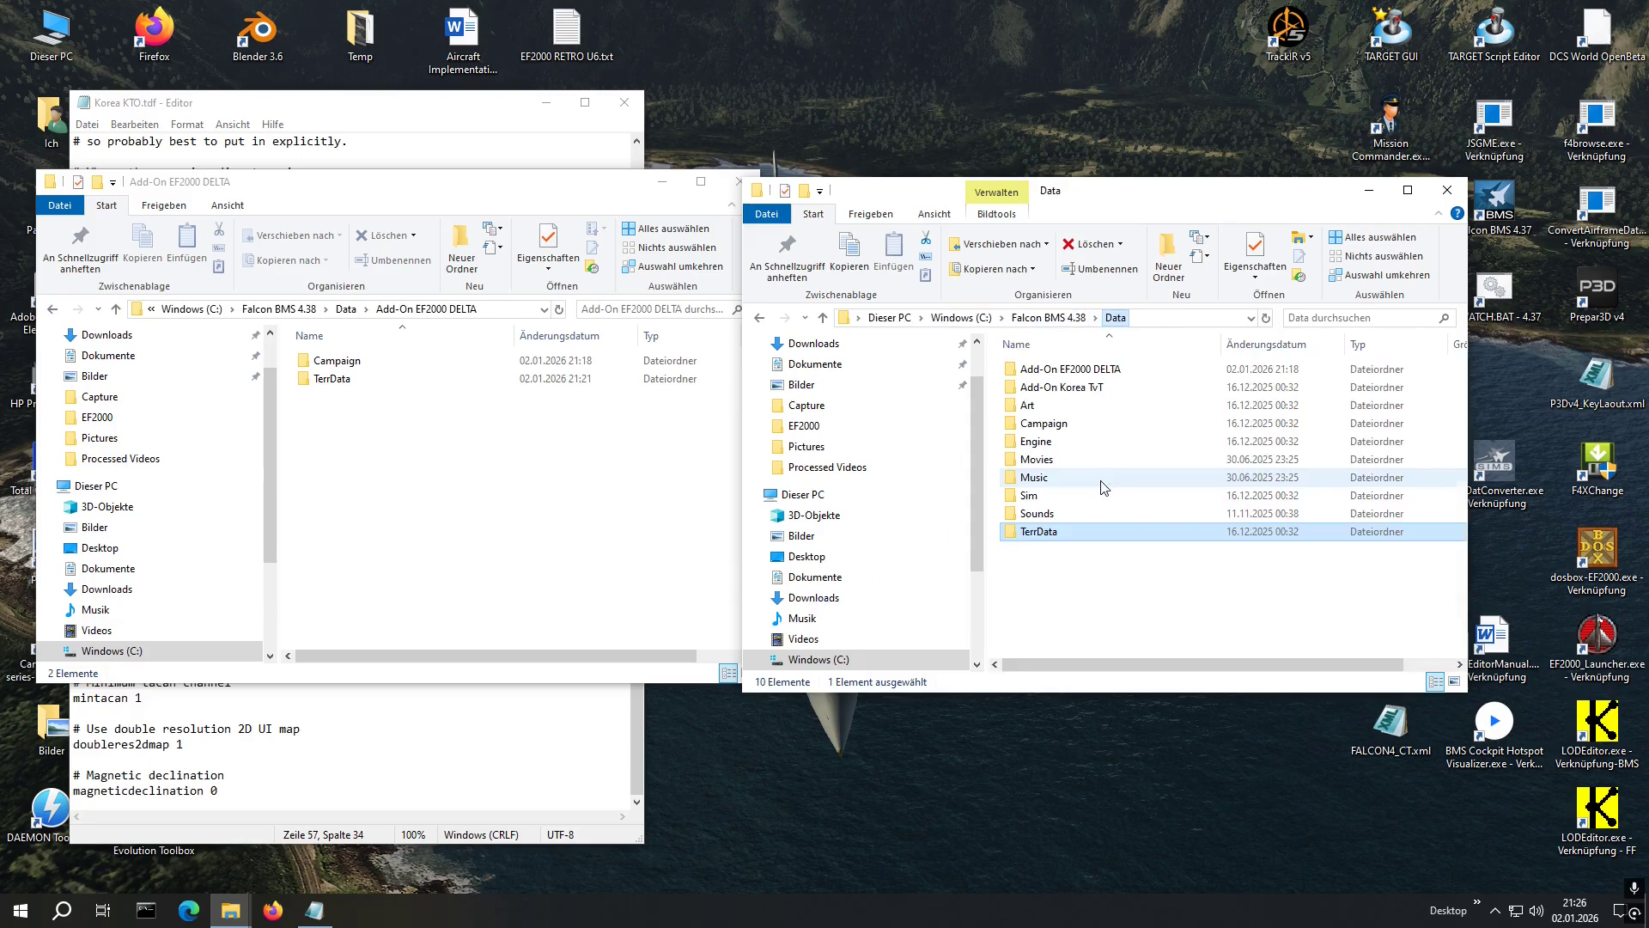
click(1071, 601)
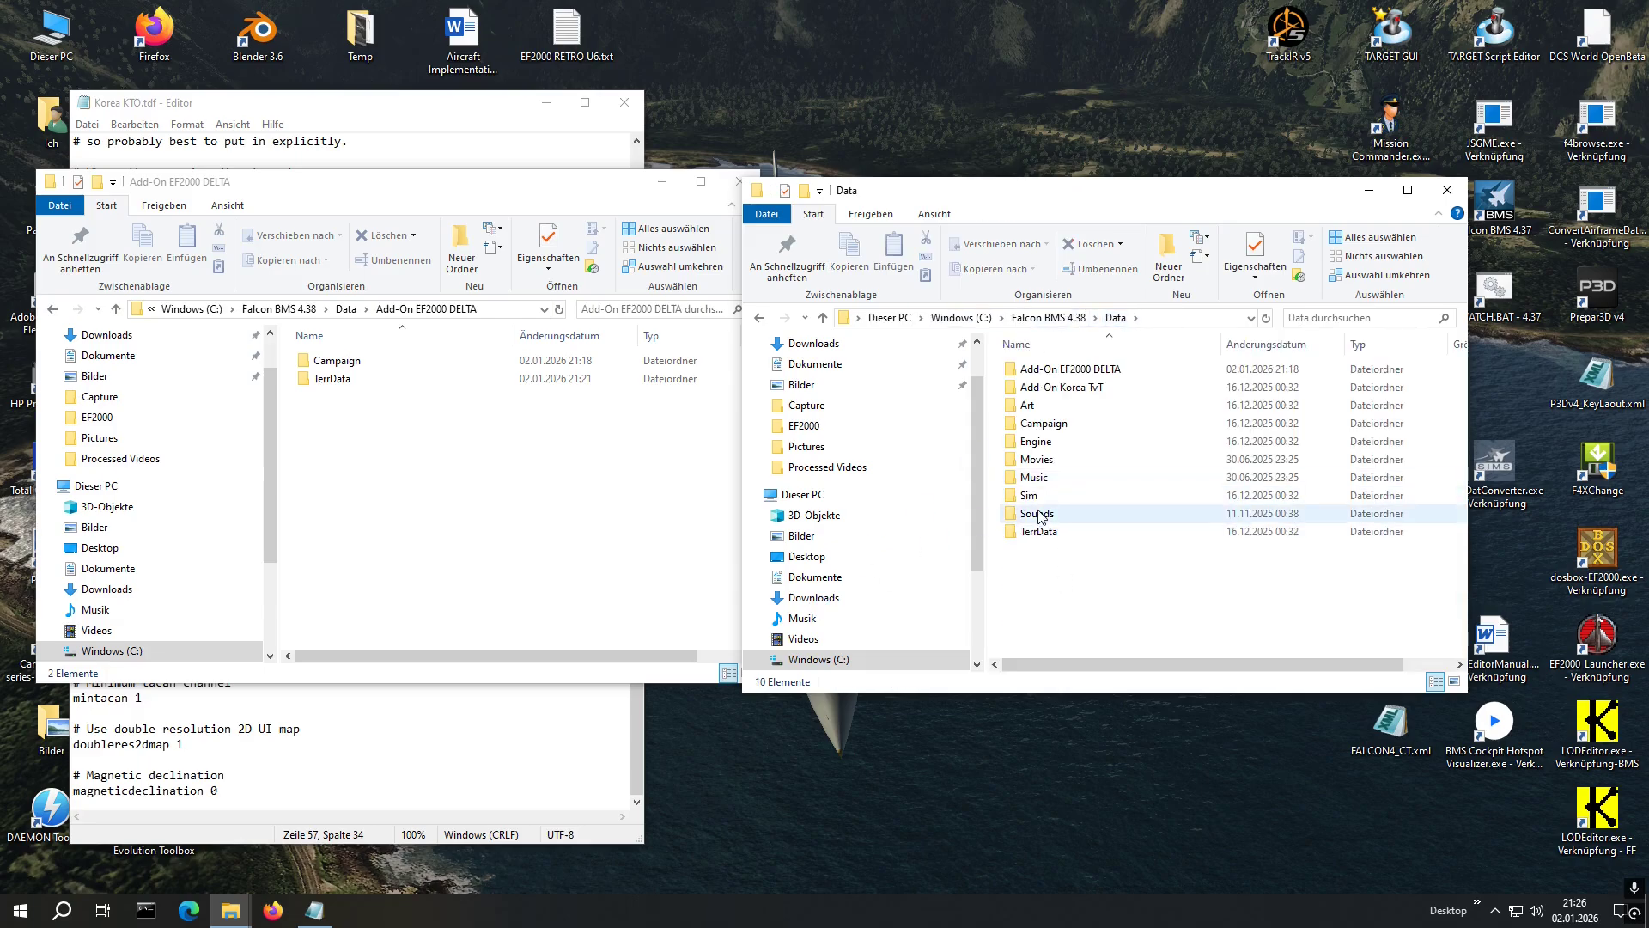
drag(1039, 515, 392, 493)
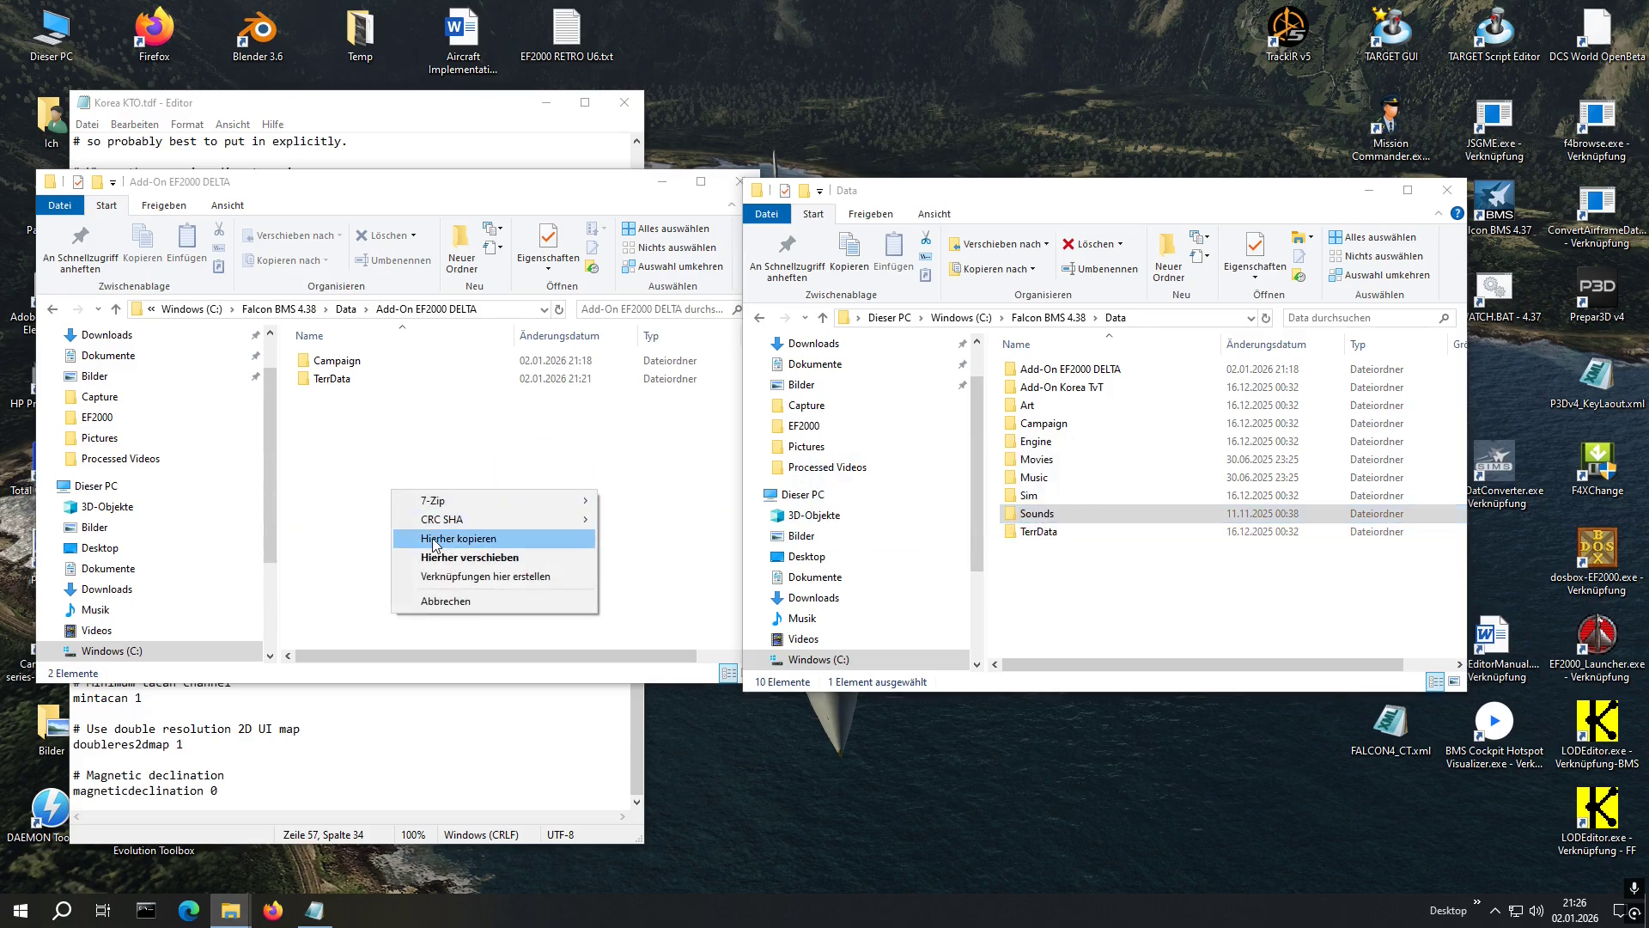
click(434, 538)
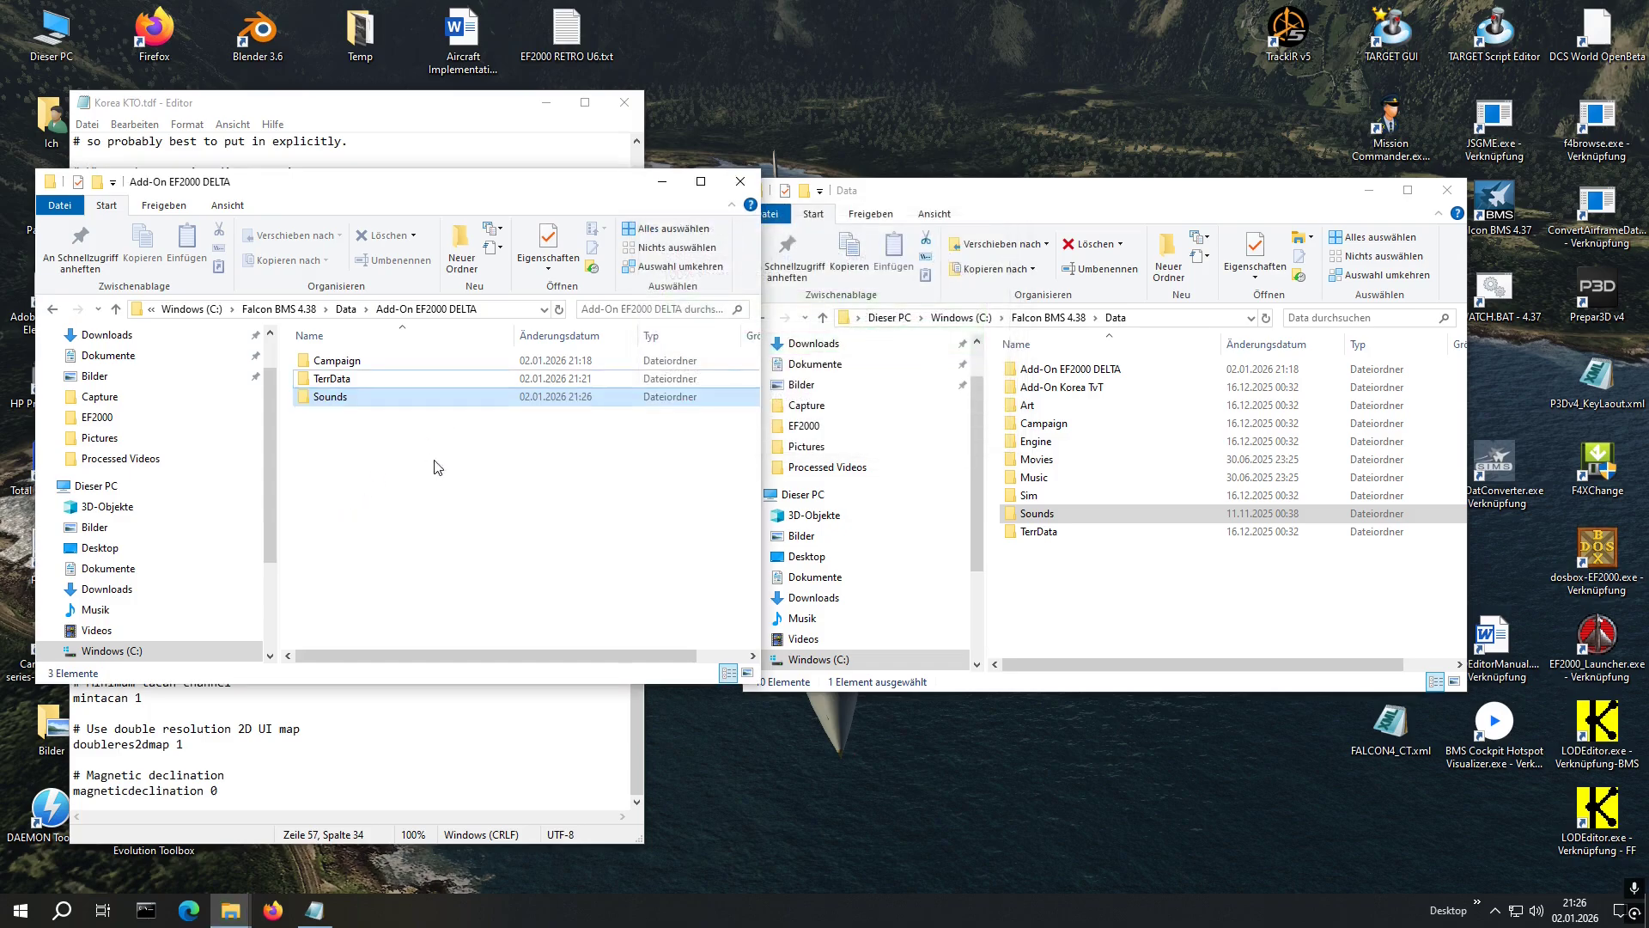
click(378, 475)
Change the sounddir entry in Korea KTO.tdf to EF2000 DELTA\Sounds
click(295, 759)
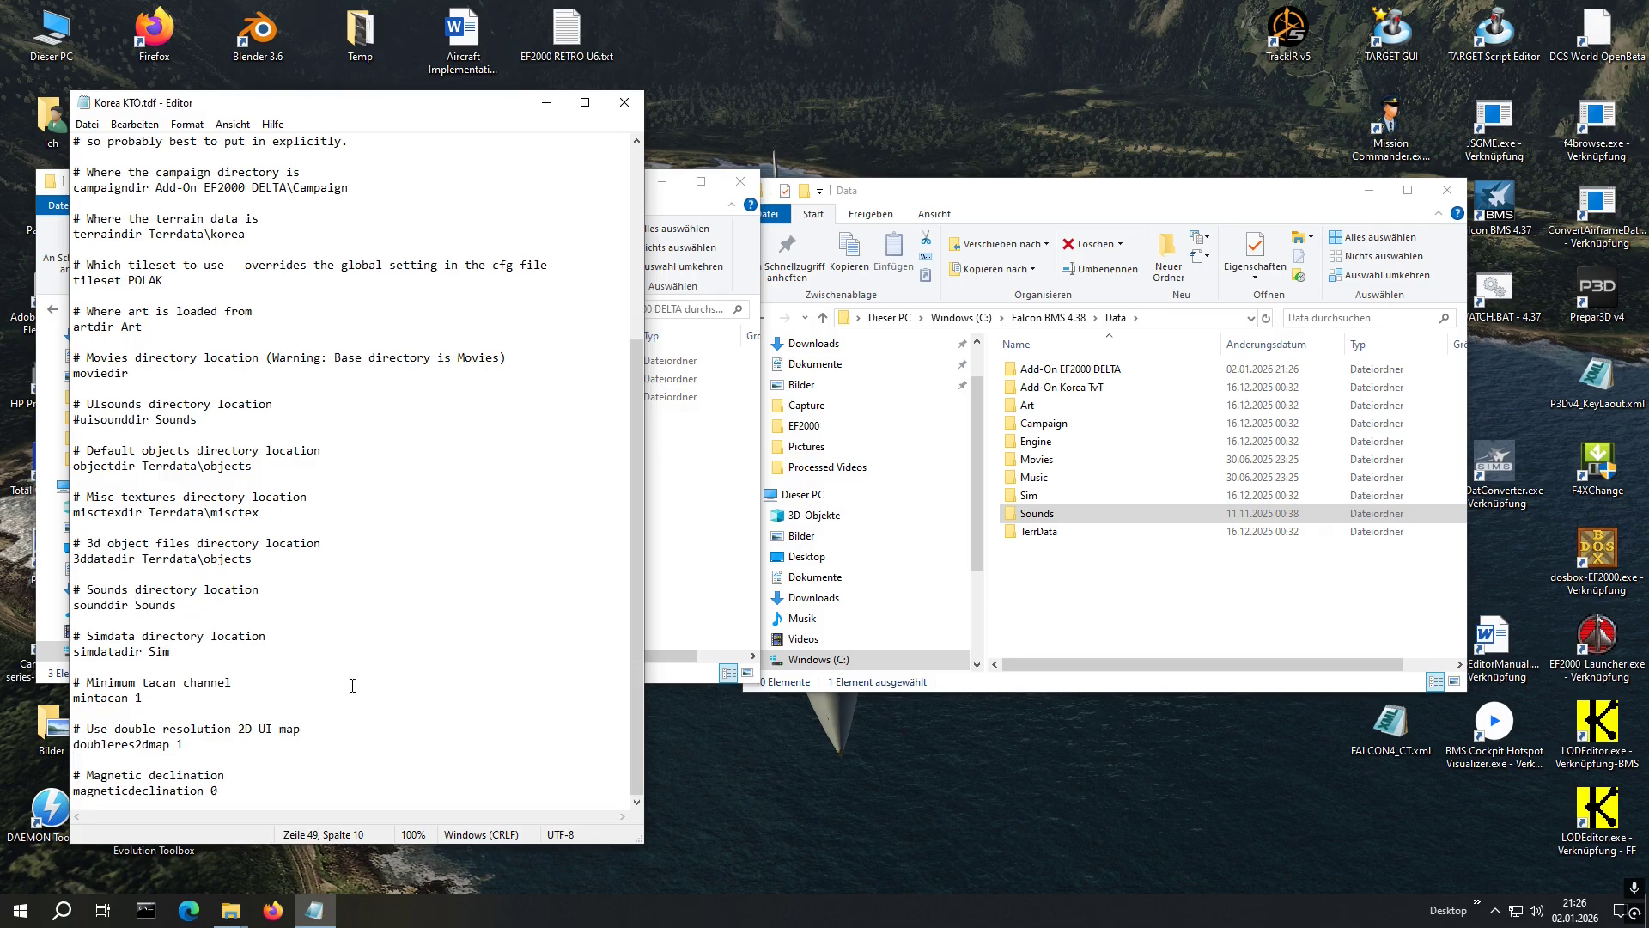
text(EF2000 DELTA)
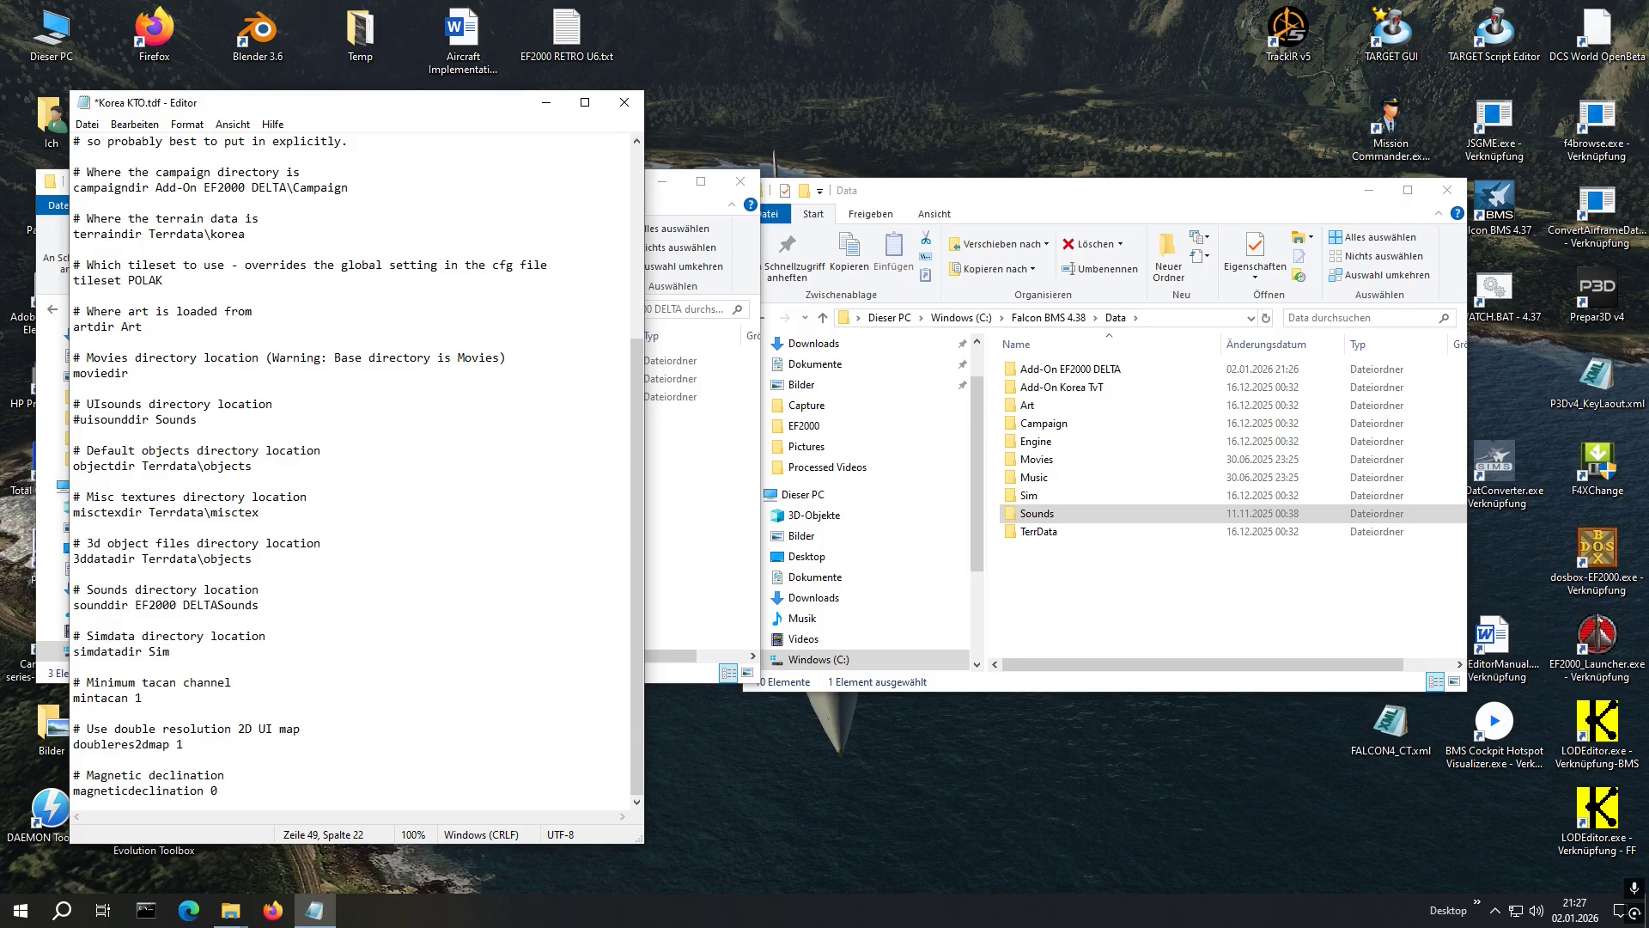
text(\)
Change the simdatadir entry in Korea KTO.tdf to EF2000 DELTA\Sim, reusing the folder name from the sounddir entry
click(1018, 496)
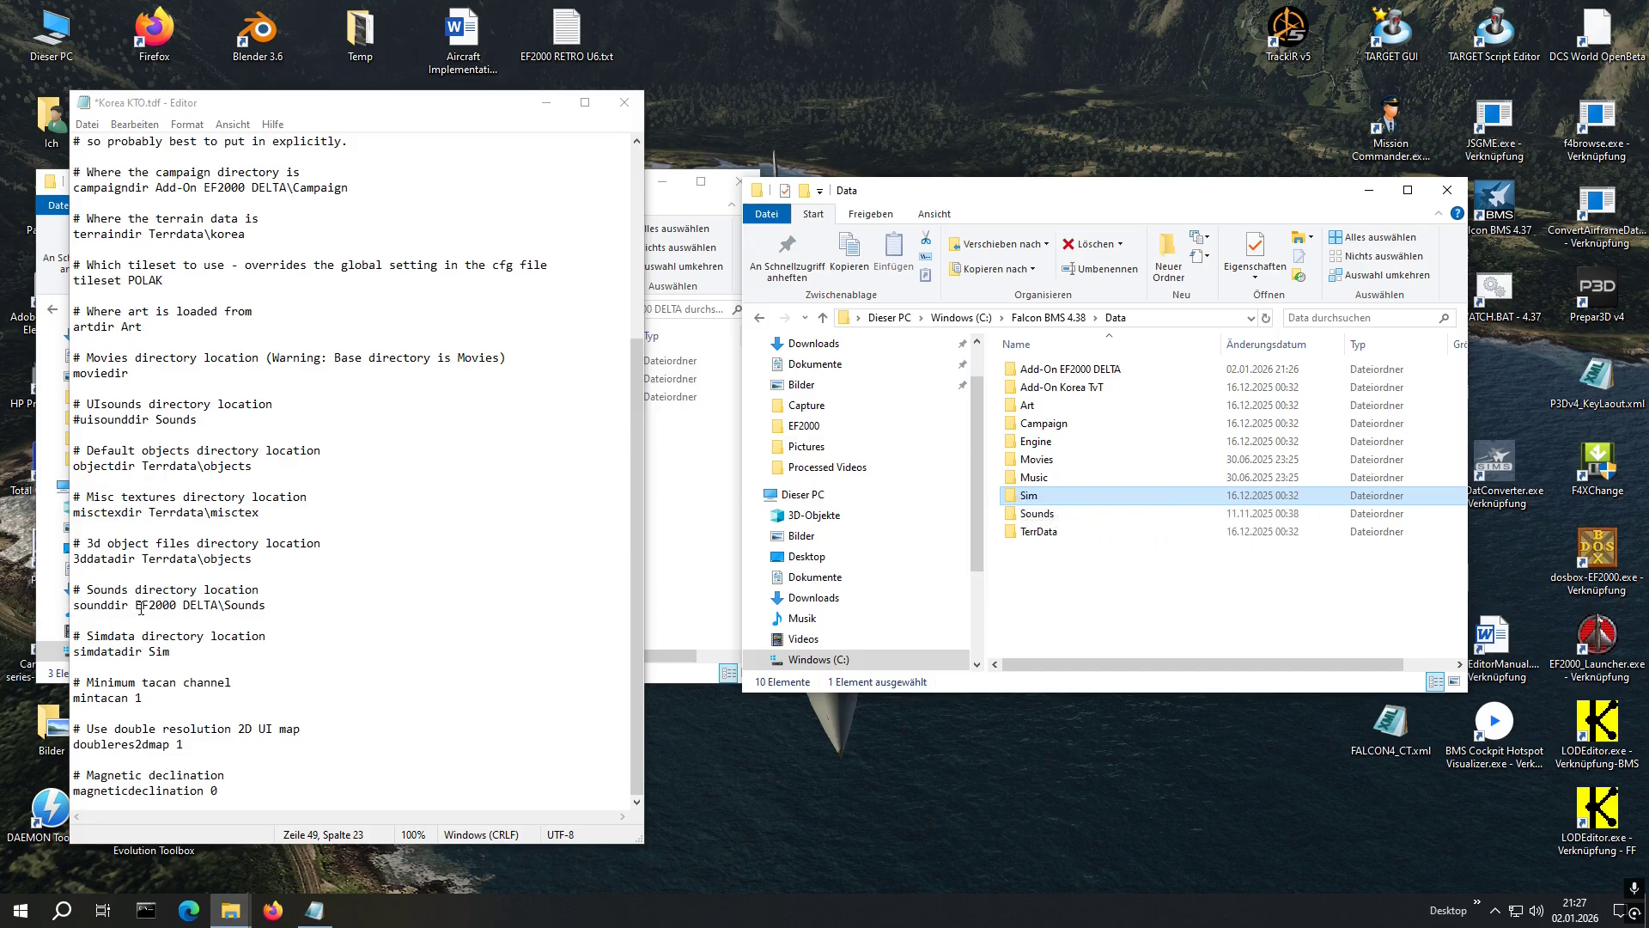
drag(135, 605, 221, 607)
key(ctrl+c)
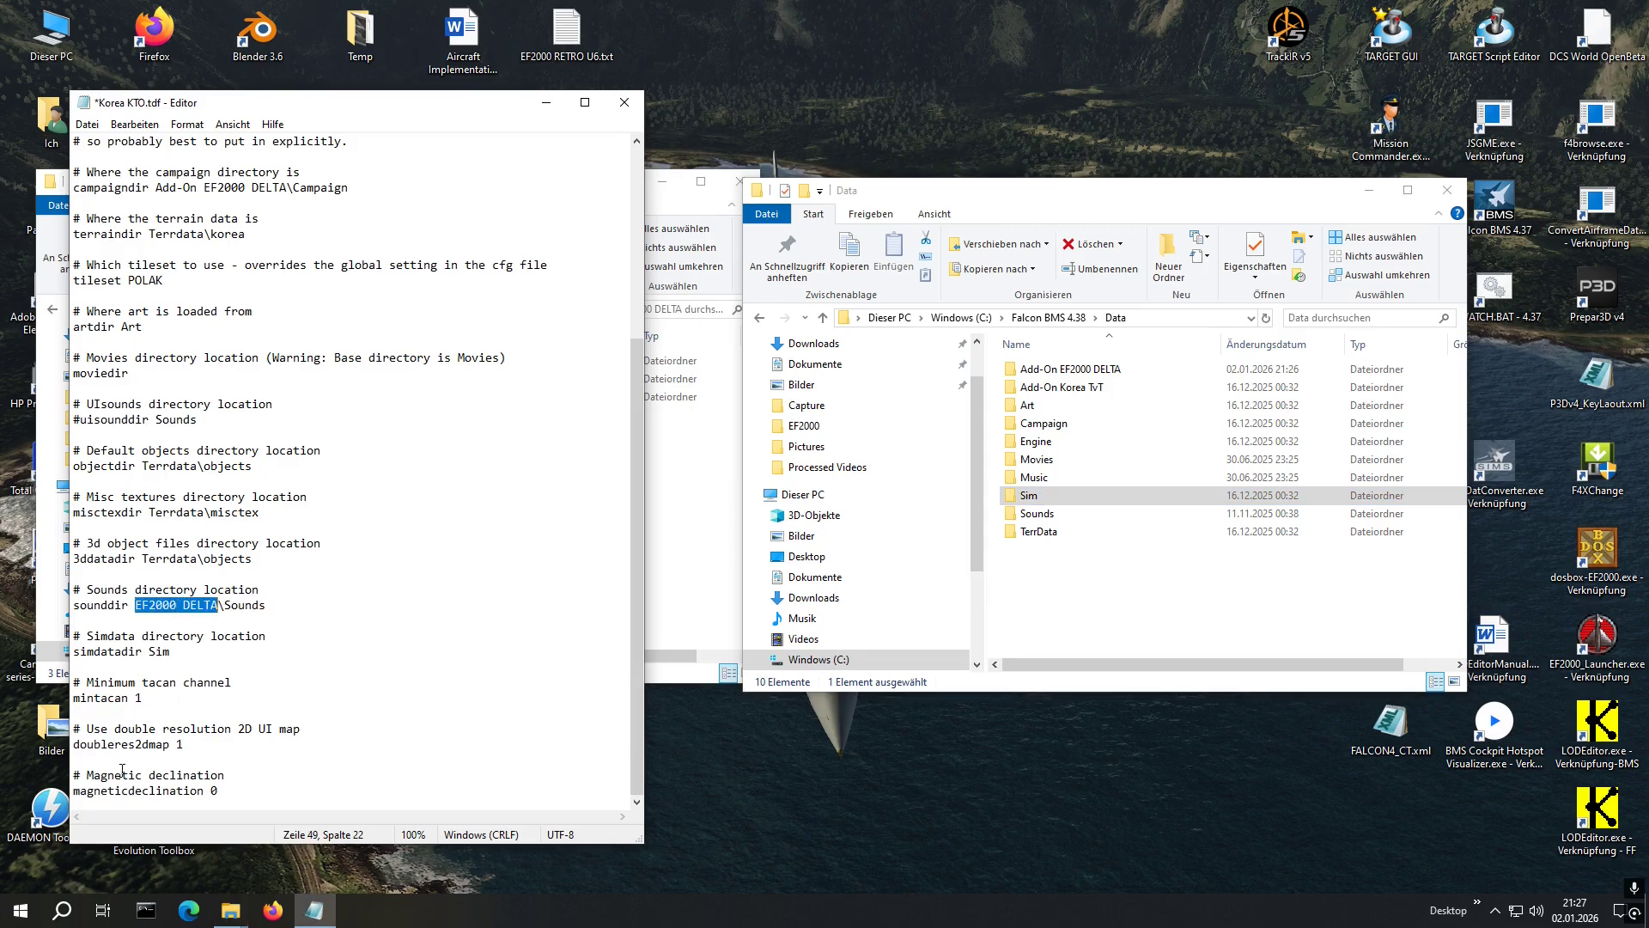
click(155, 653)
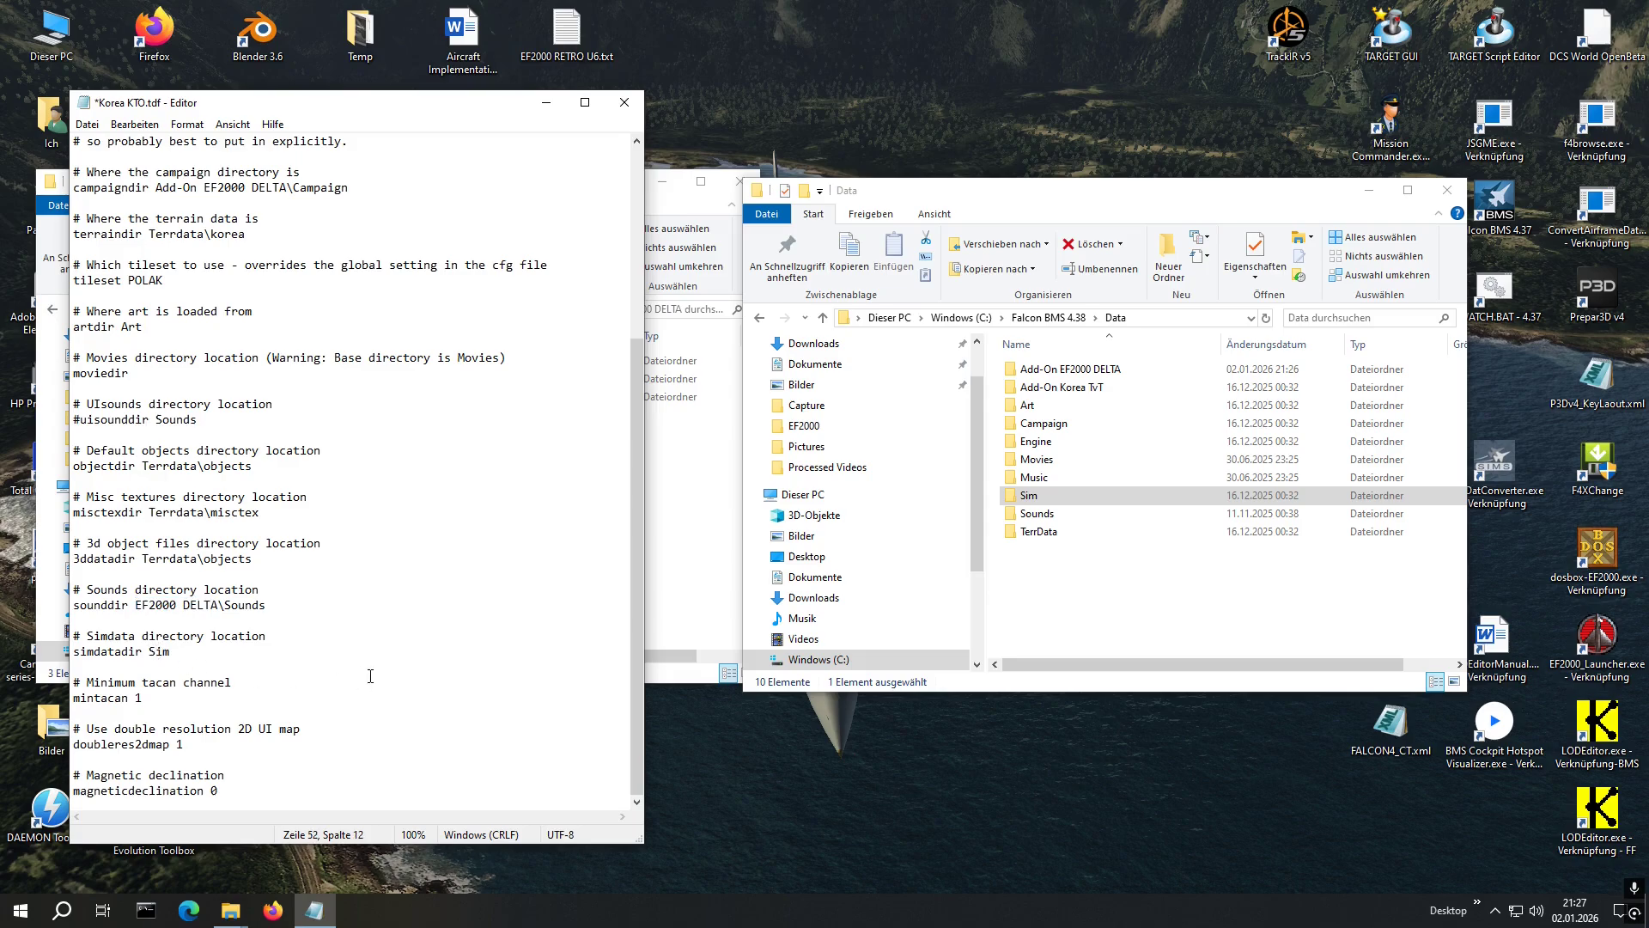
key(ctrl+v)
text(\)
Copy the Sim folder from the base Data folder into the Add-On EF2000 DELTA folder
click(700, 543)
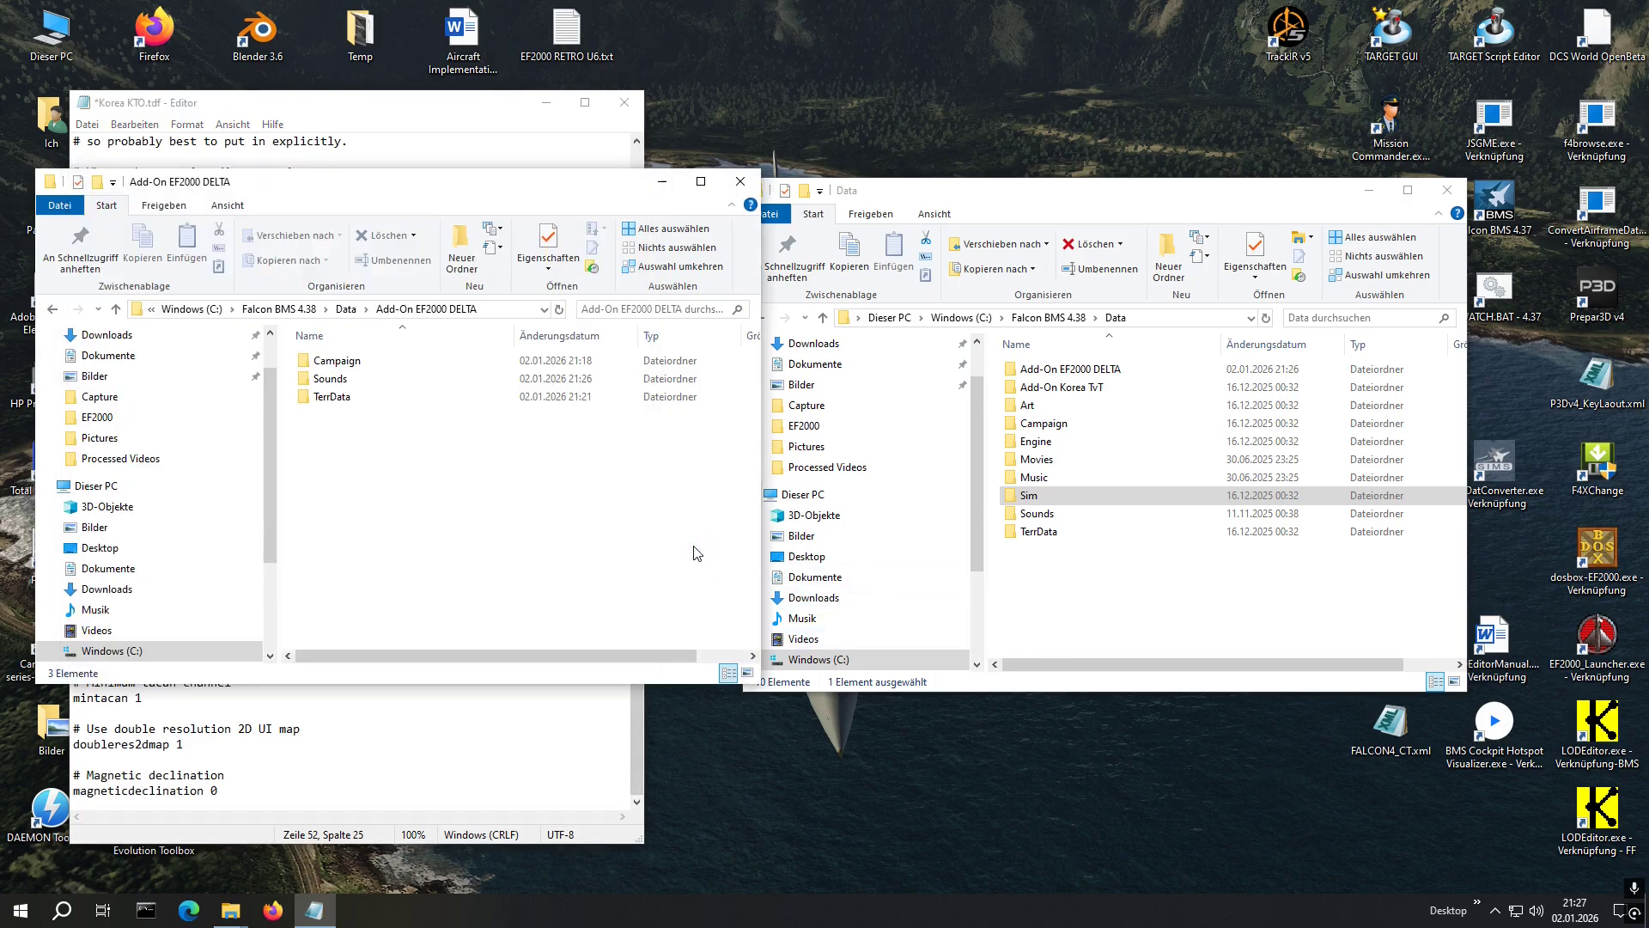
drag(1045, 496, 348, 518)
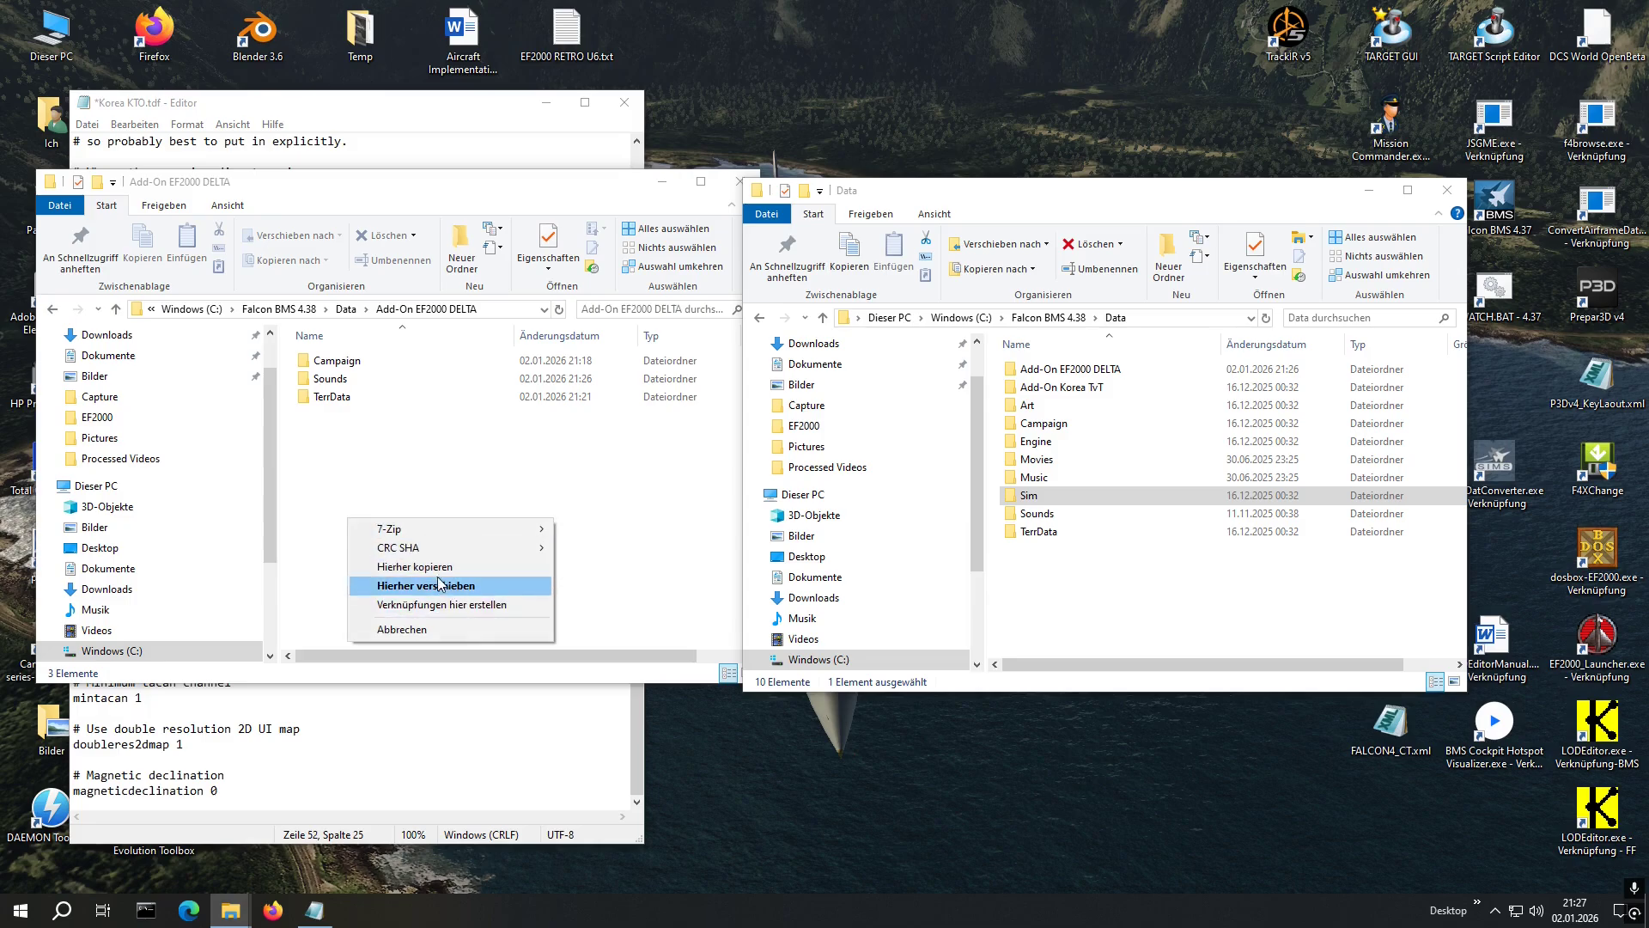
click(430, 569)
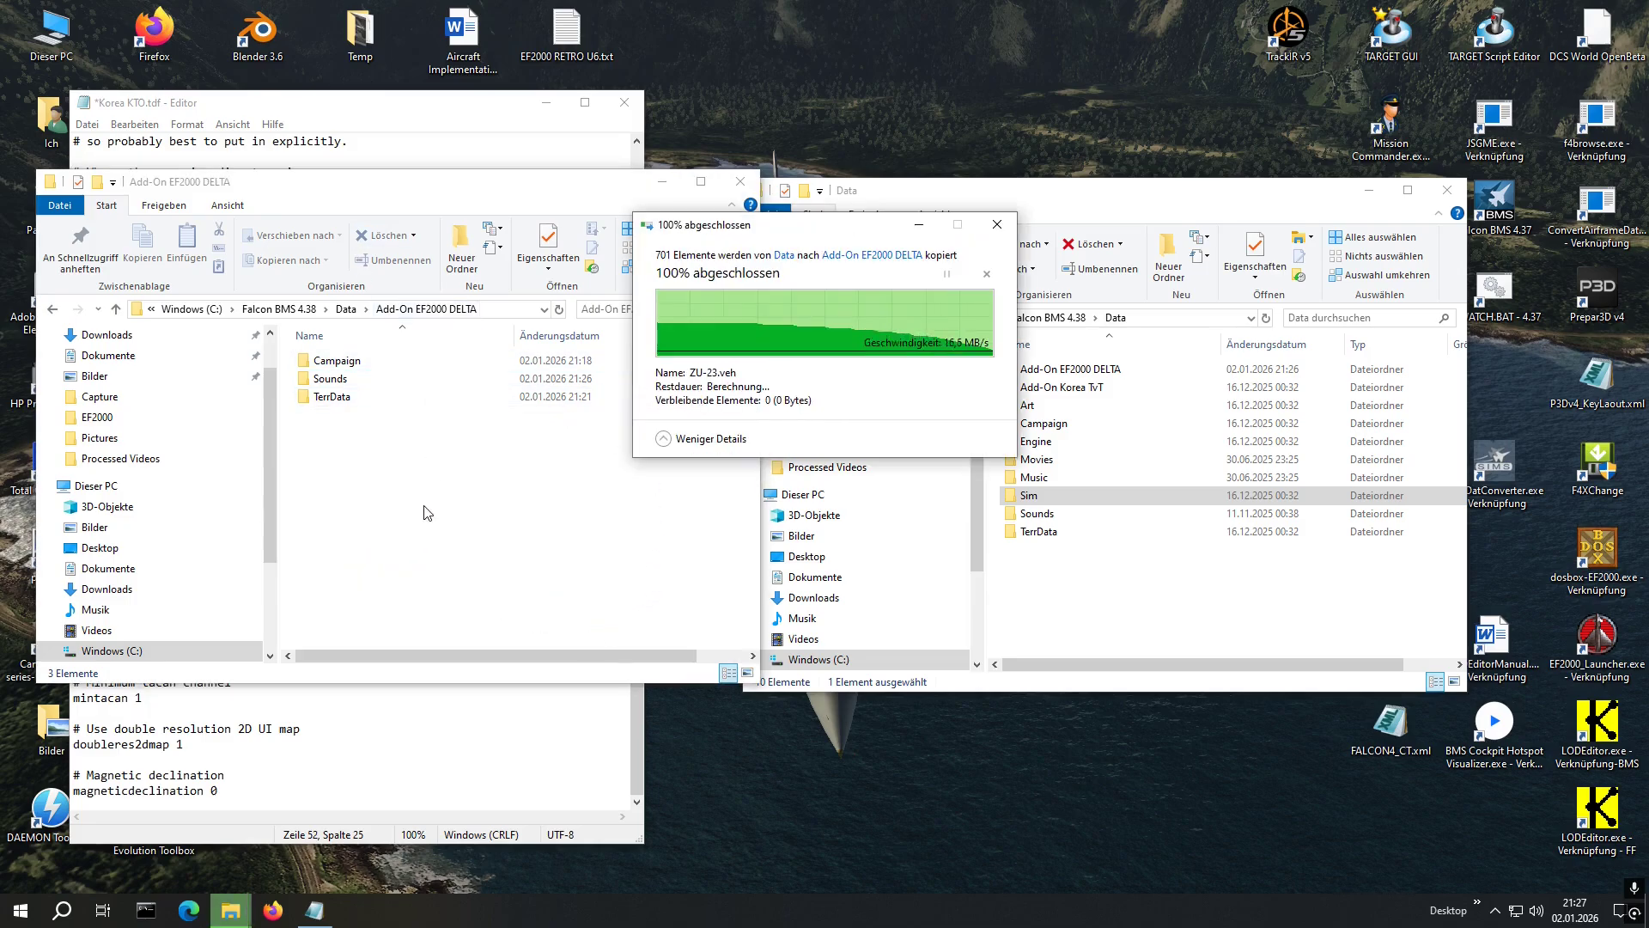
Review all directory entries in Korea KTO.tdf, then save and close the file
click(319, 752)
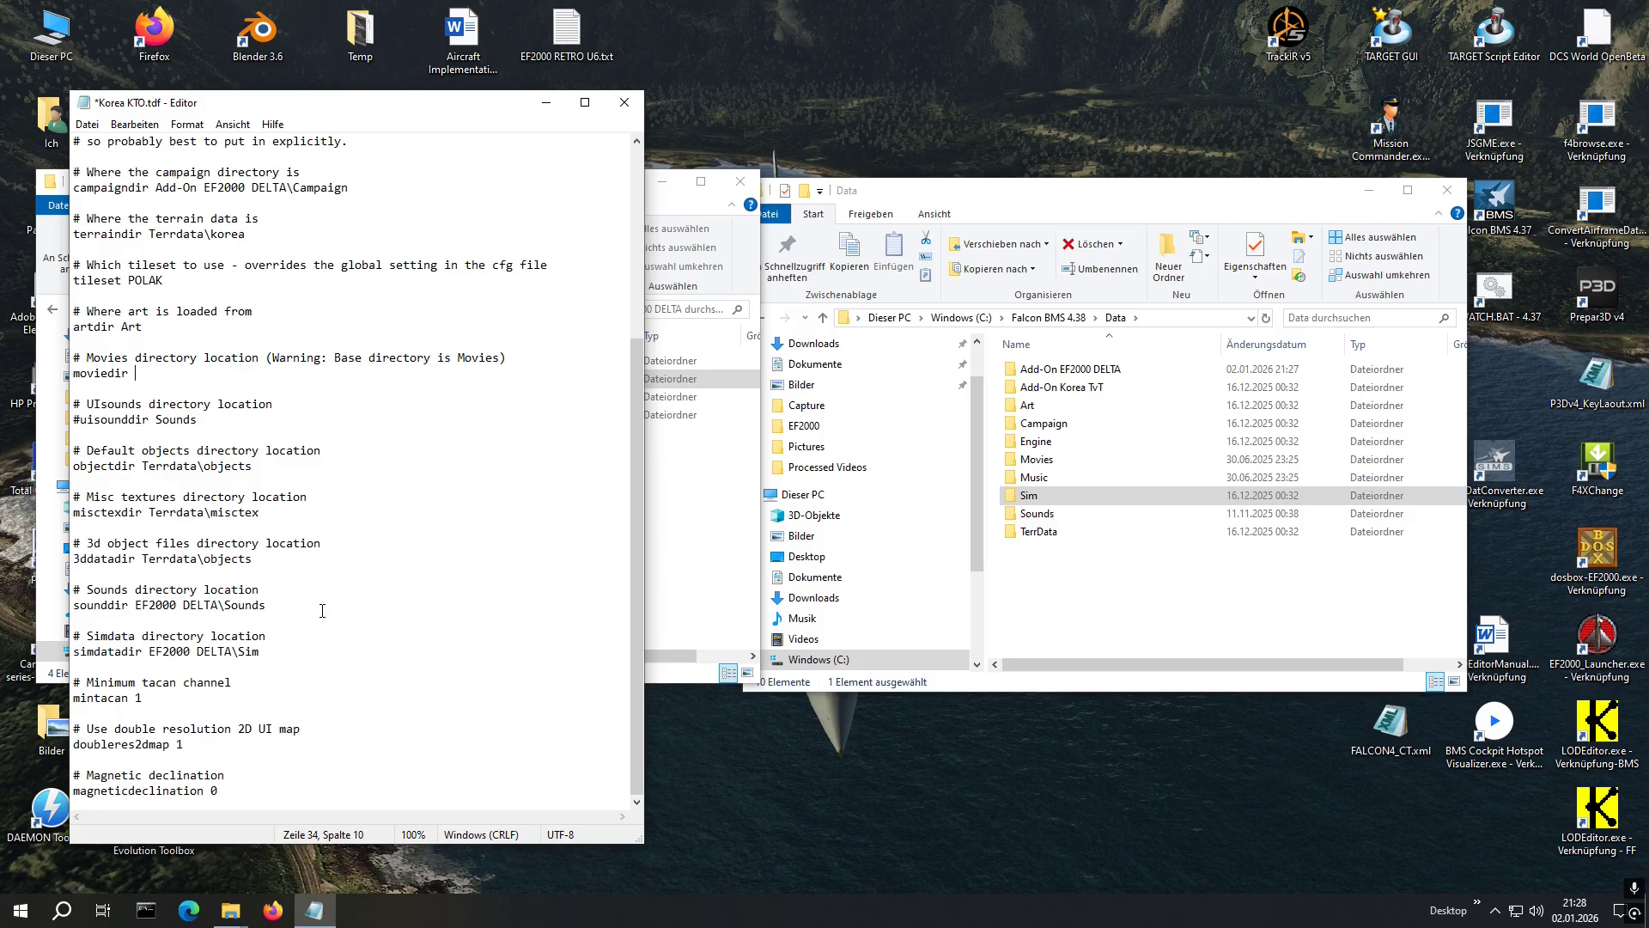
scroll(321, 611, up, 2)
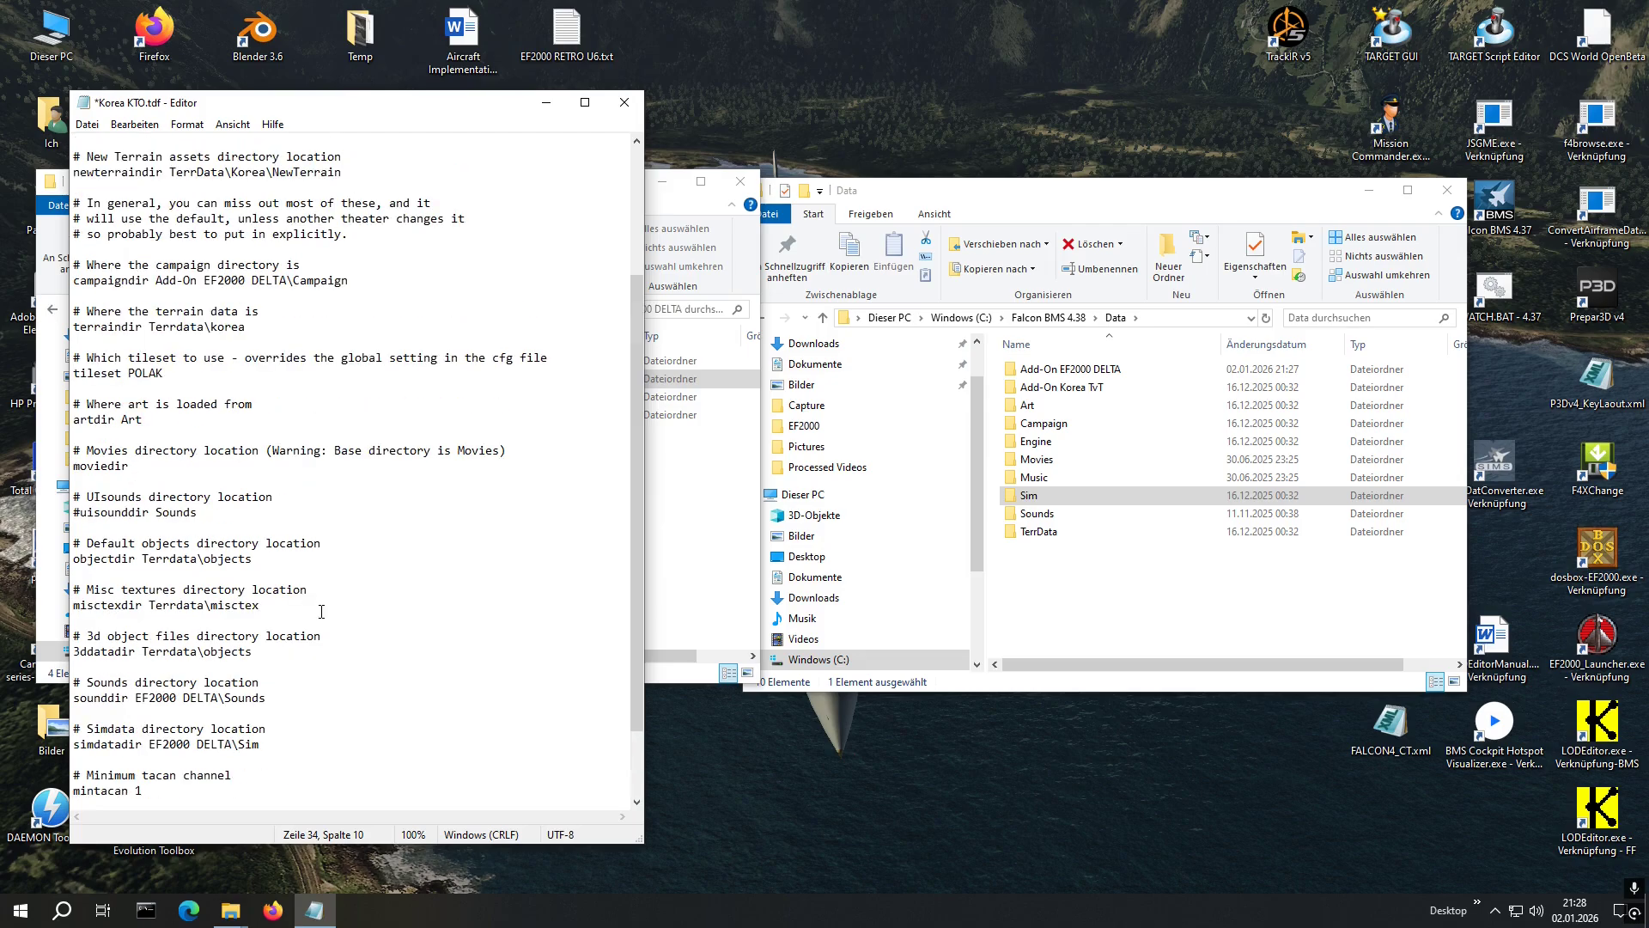
scroll(321, 611, up, 4)
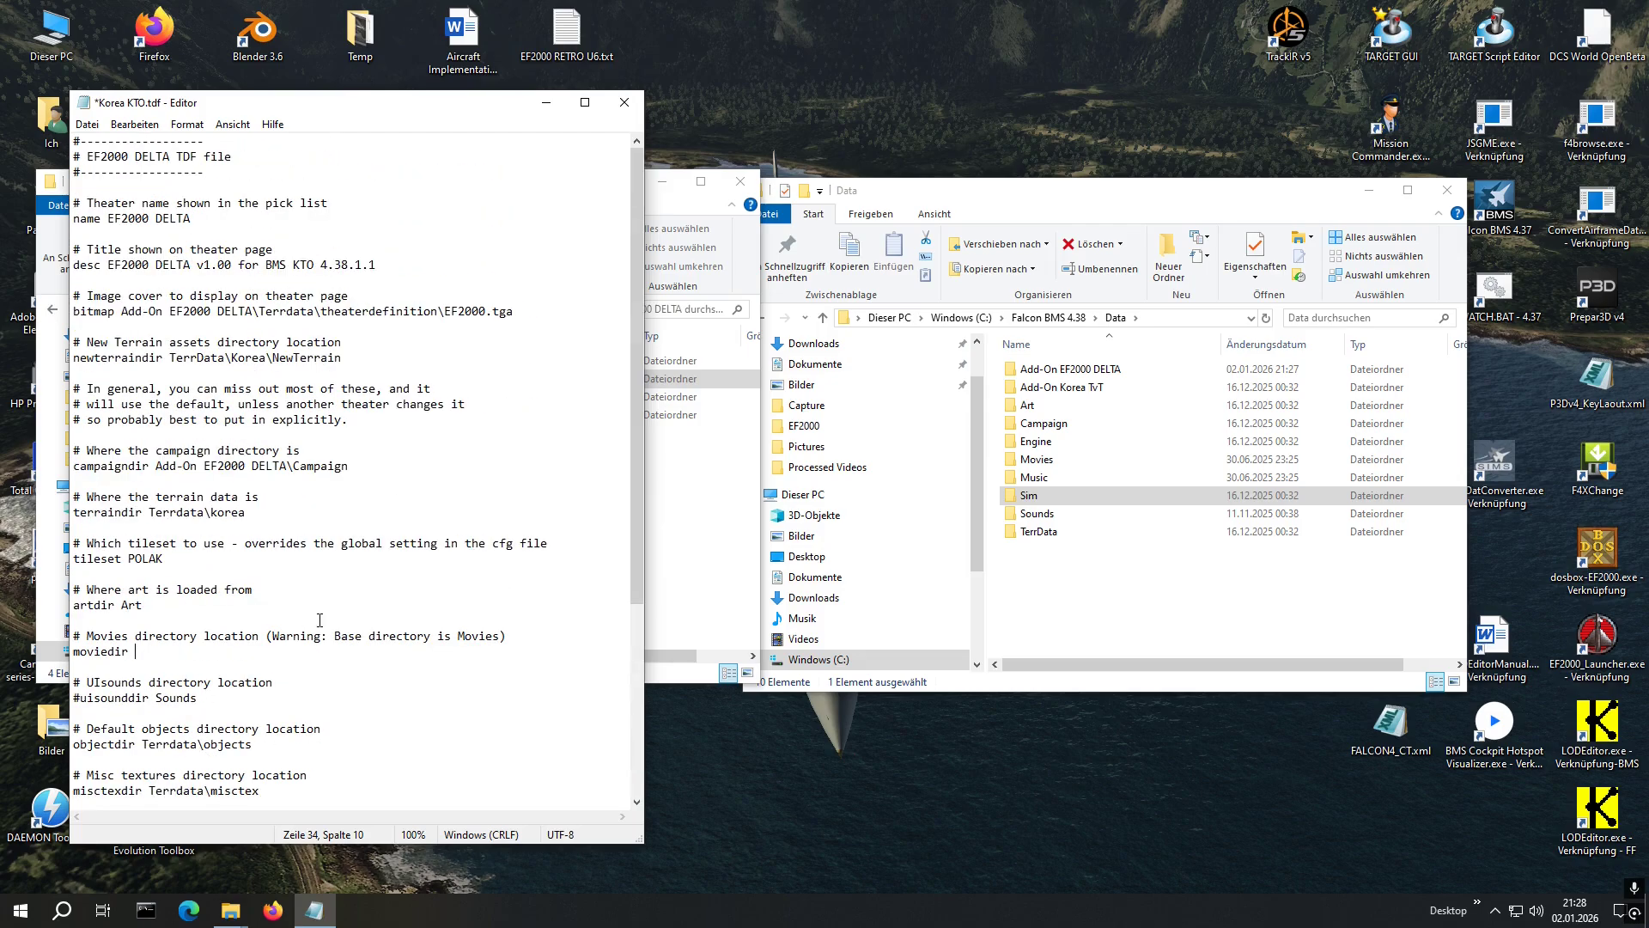
scroll(320, 620, down, 2)
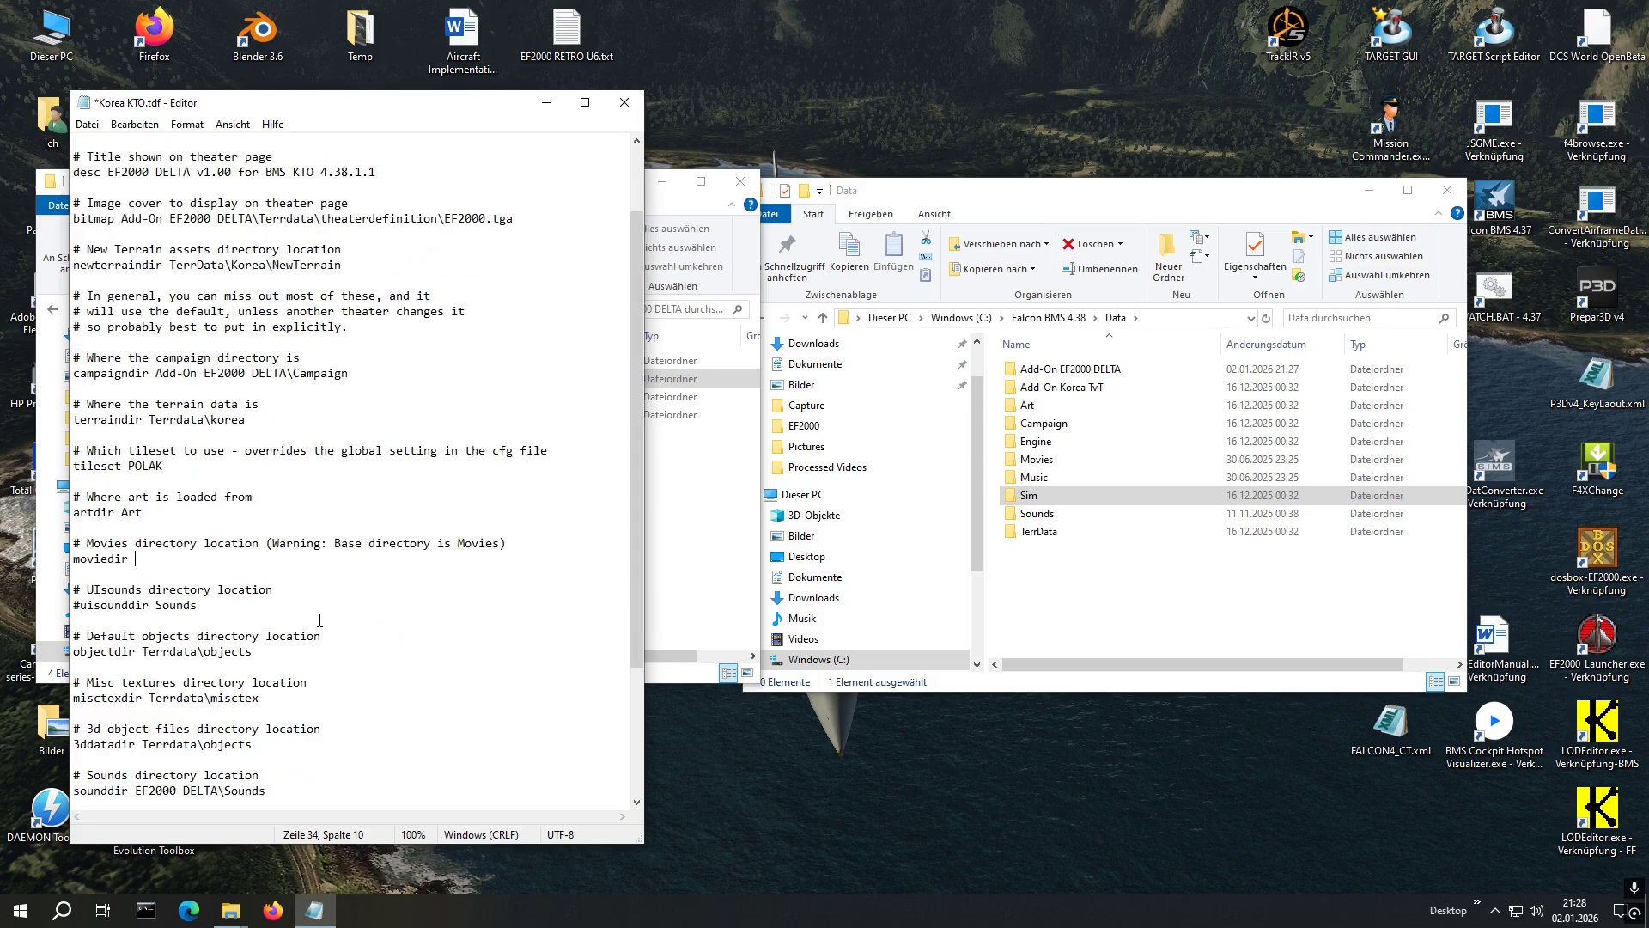
scroll(320, 620, down, 4)
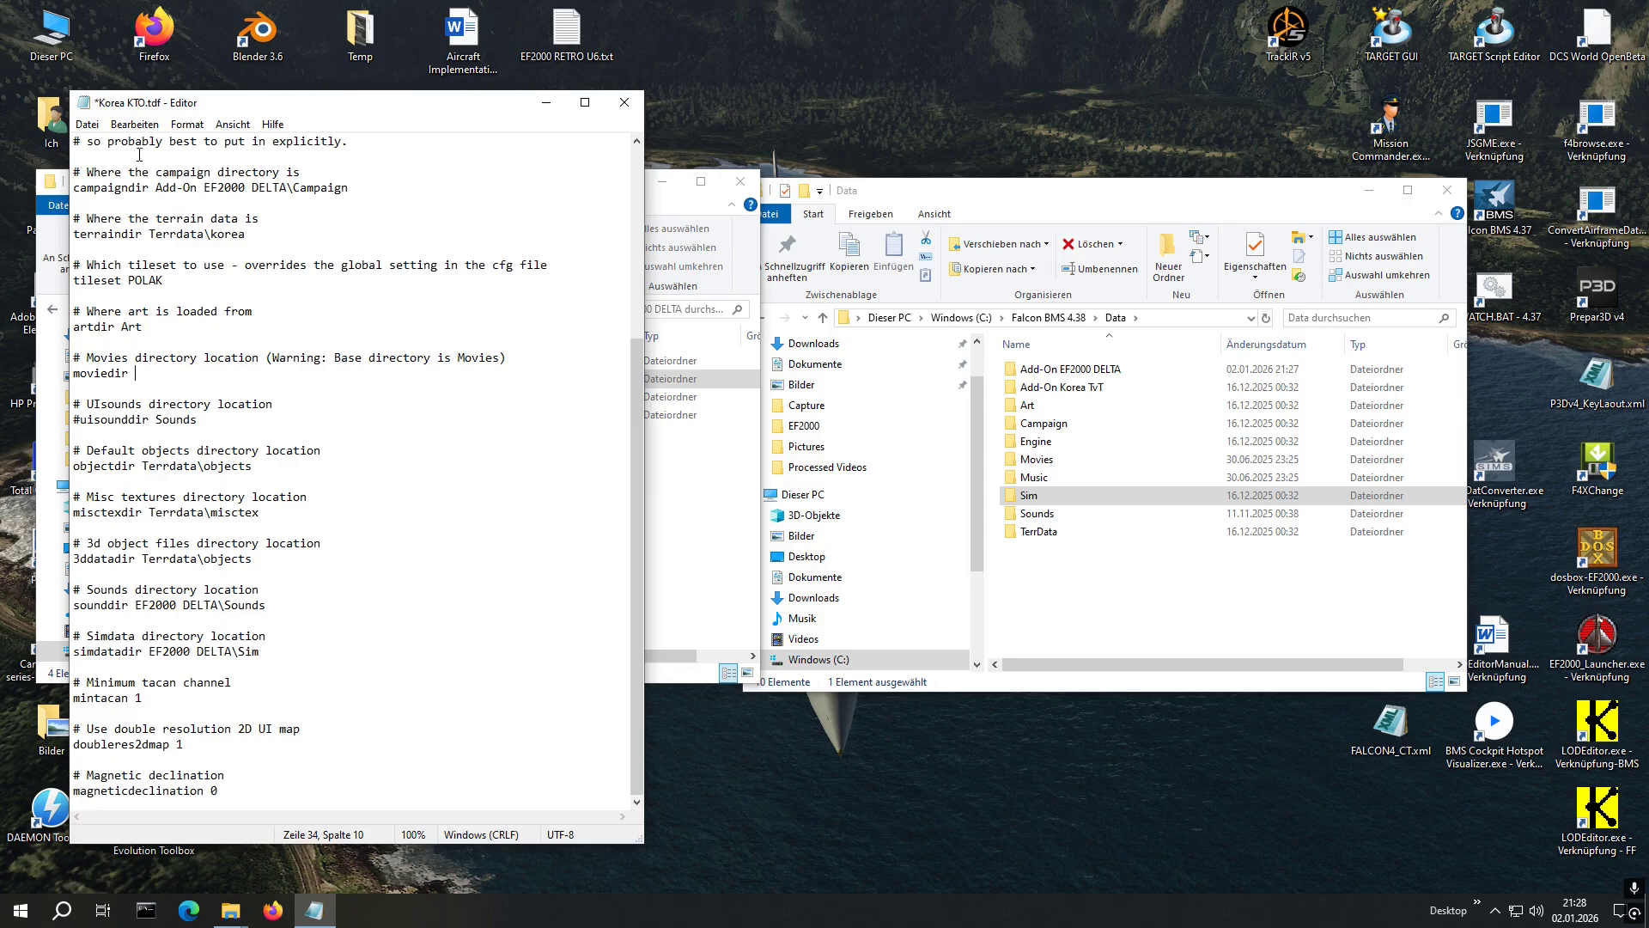
click(87, 126)
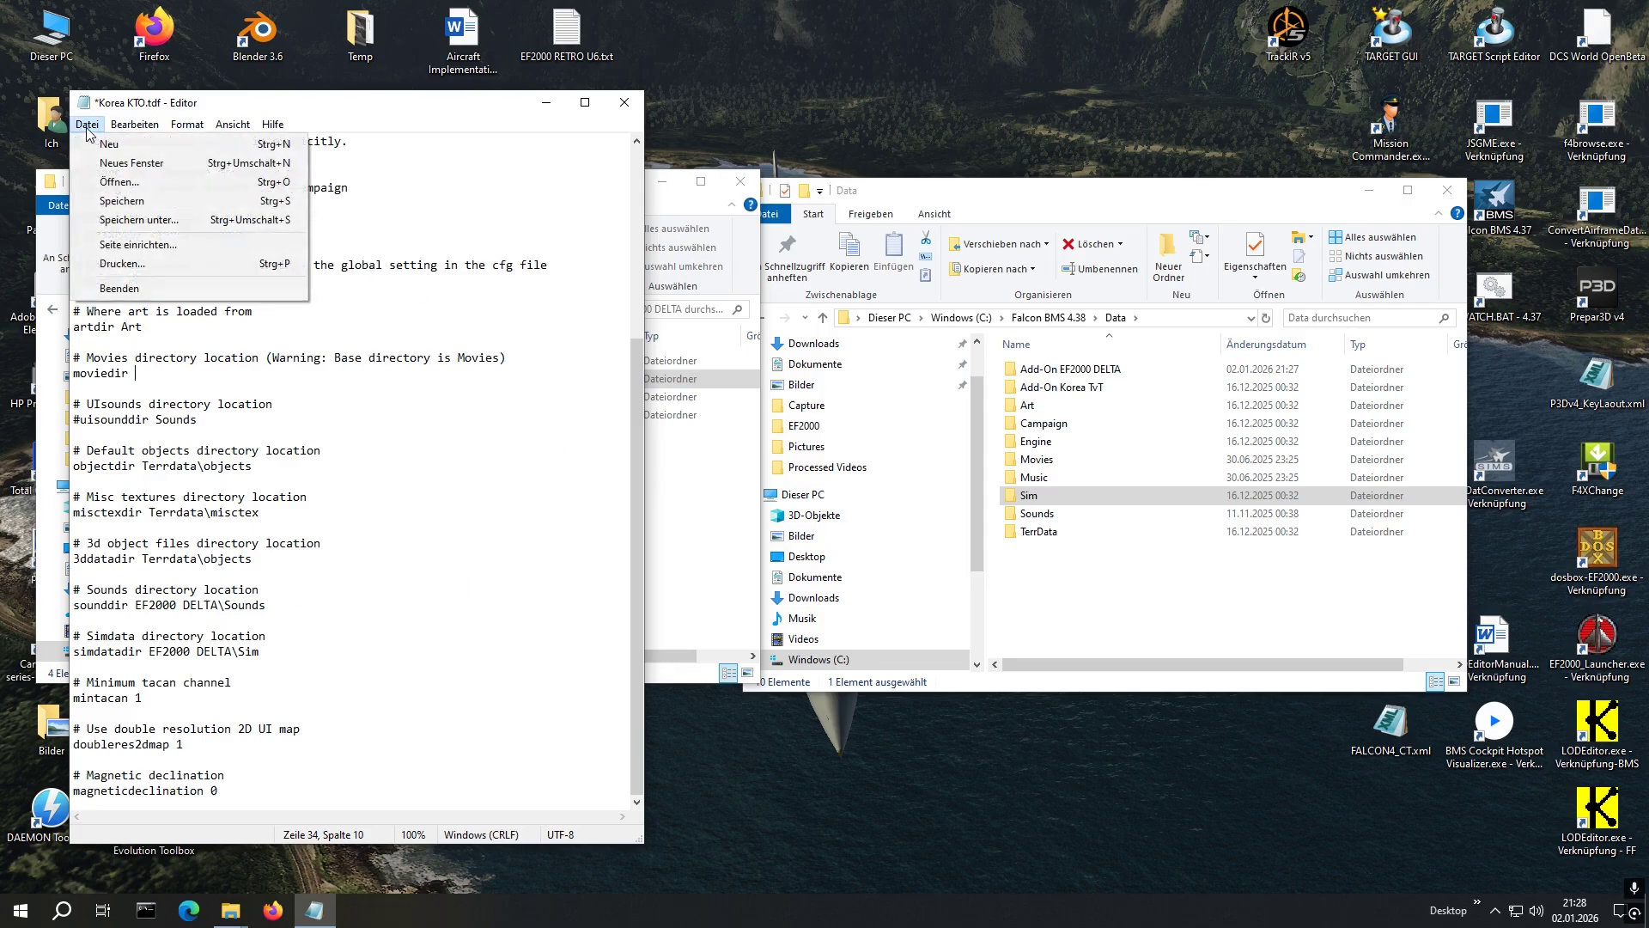
click(114, 201)
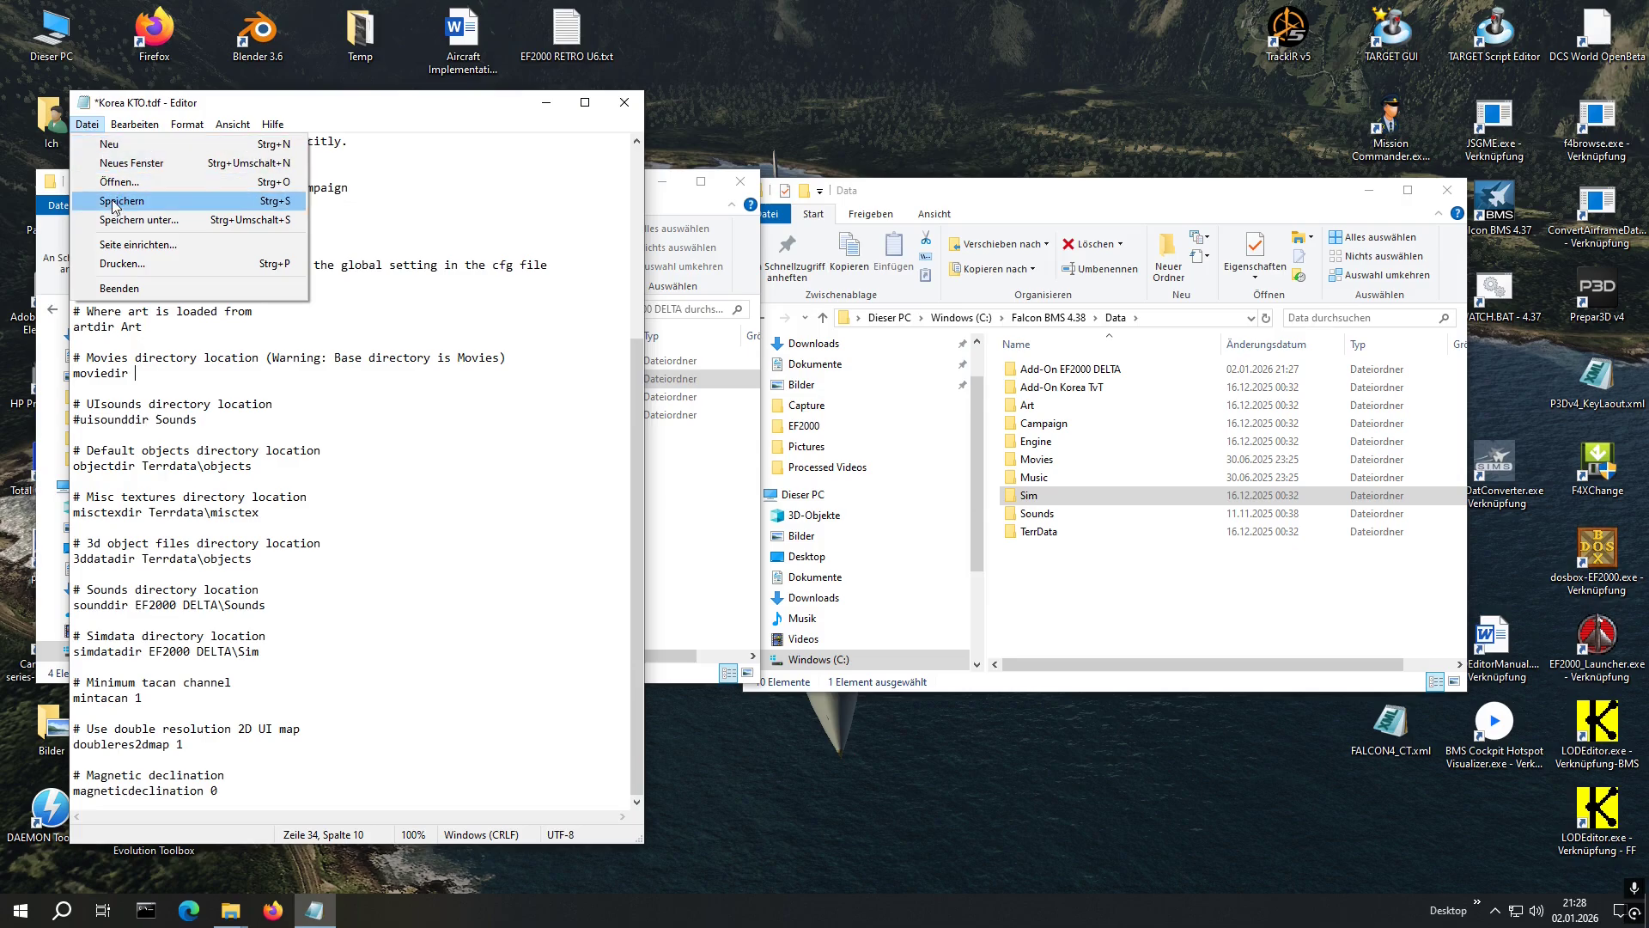
click(113, 203)
click(437, 483)
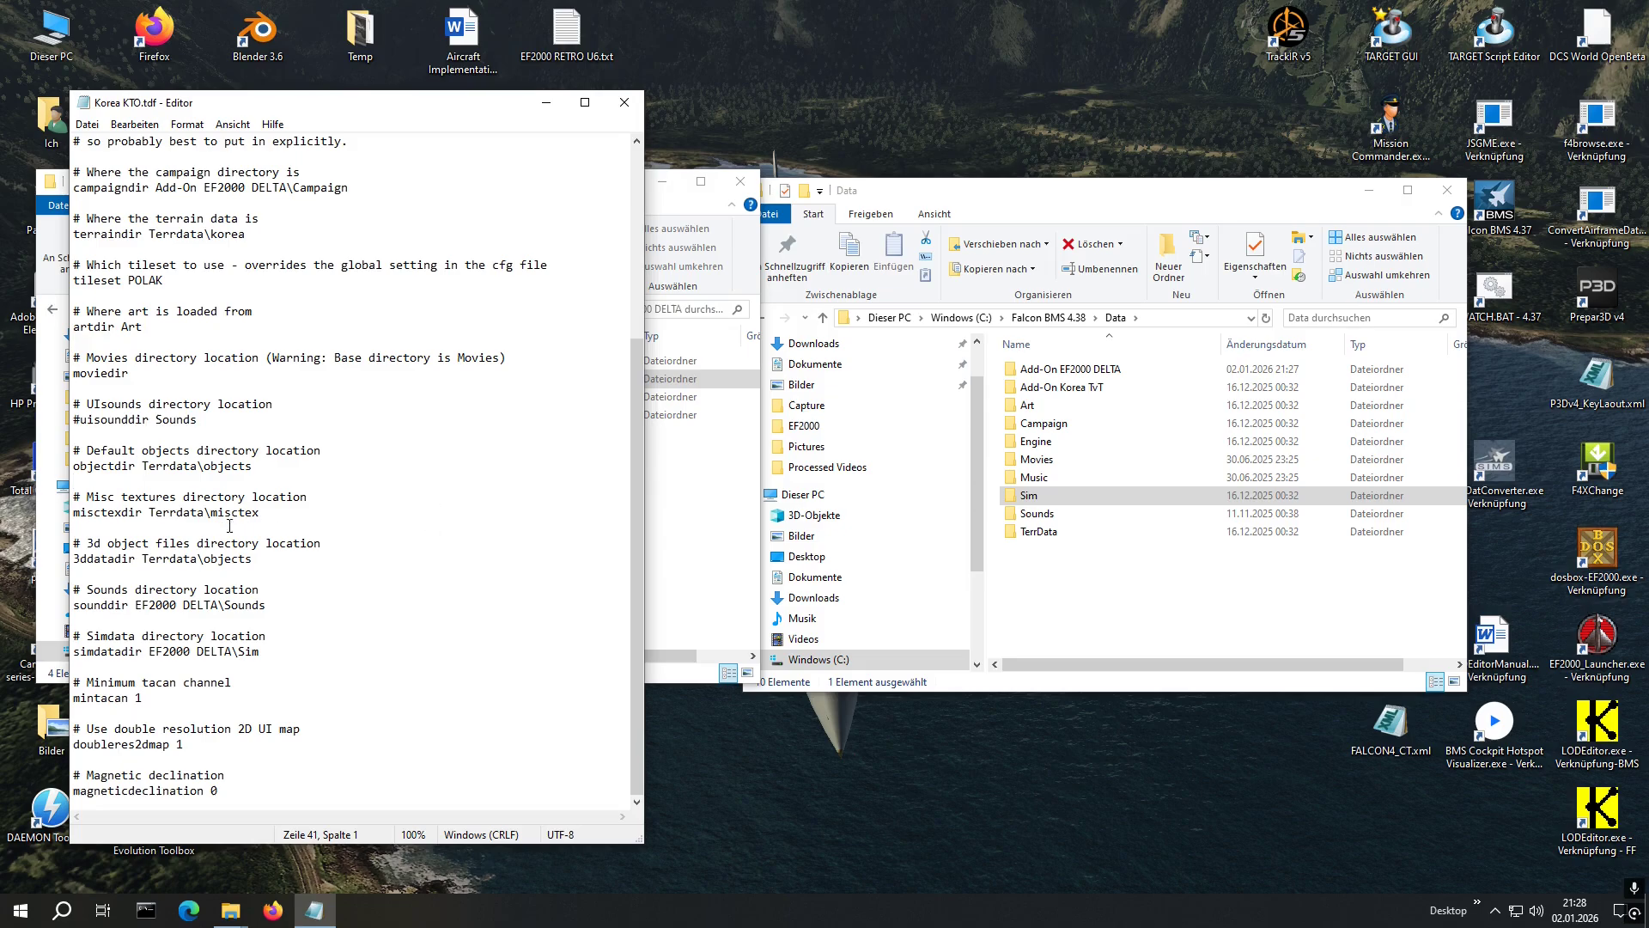
click(623, 104)
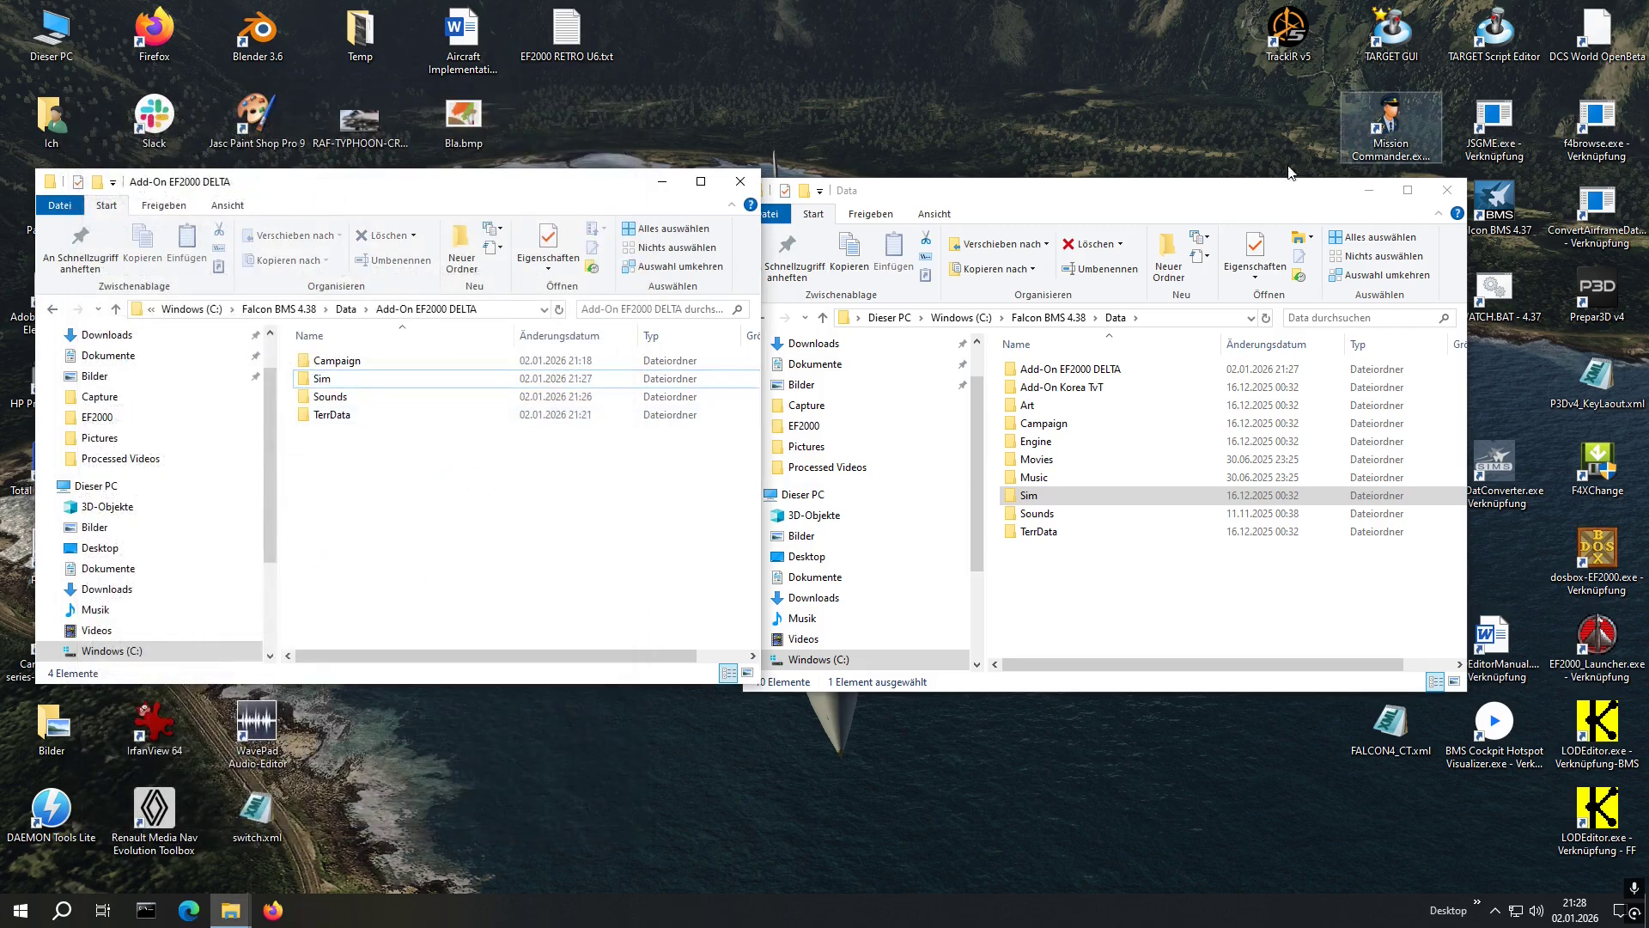
Switch to the Falcon BMS 4.38 launcher and launch the game with the EF2000 DELTA theater
drag(1241, 201, 950, 157)
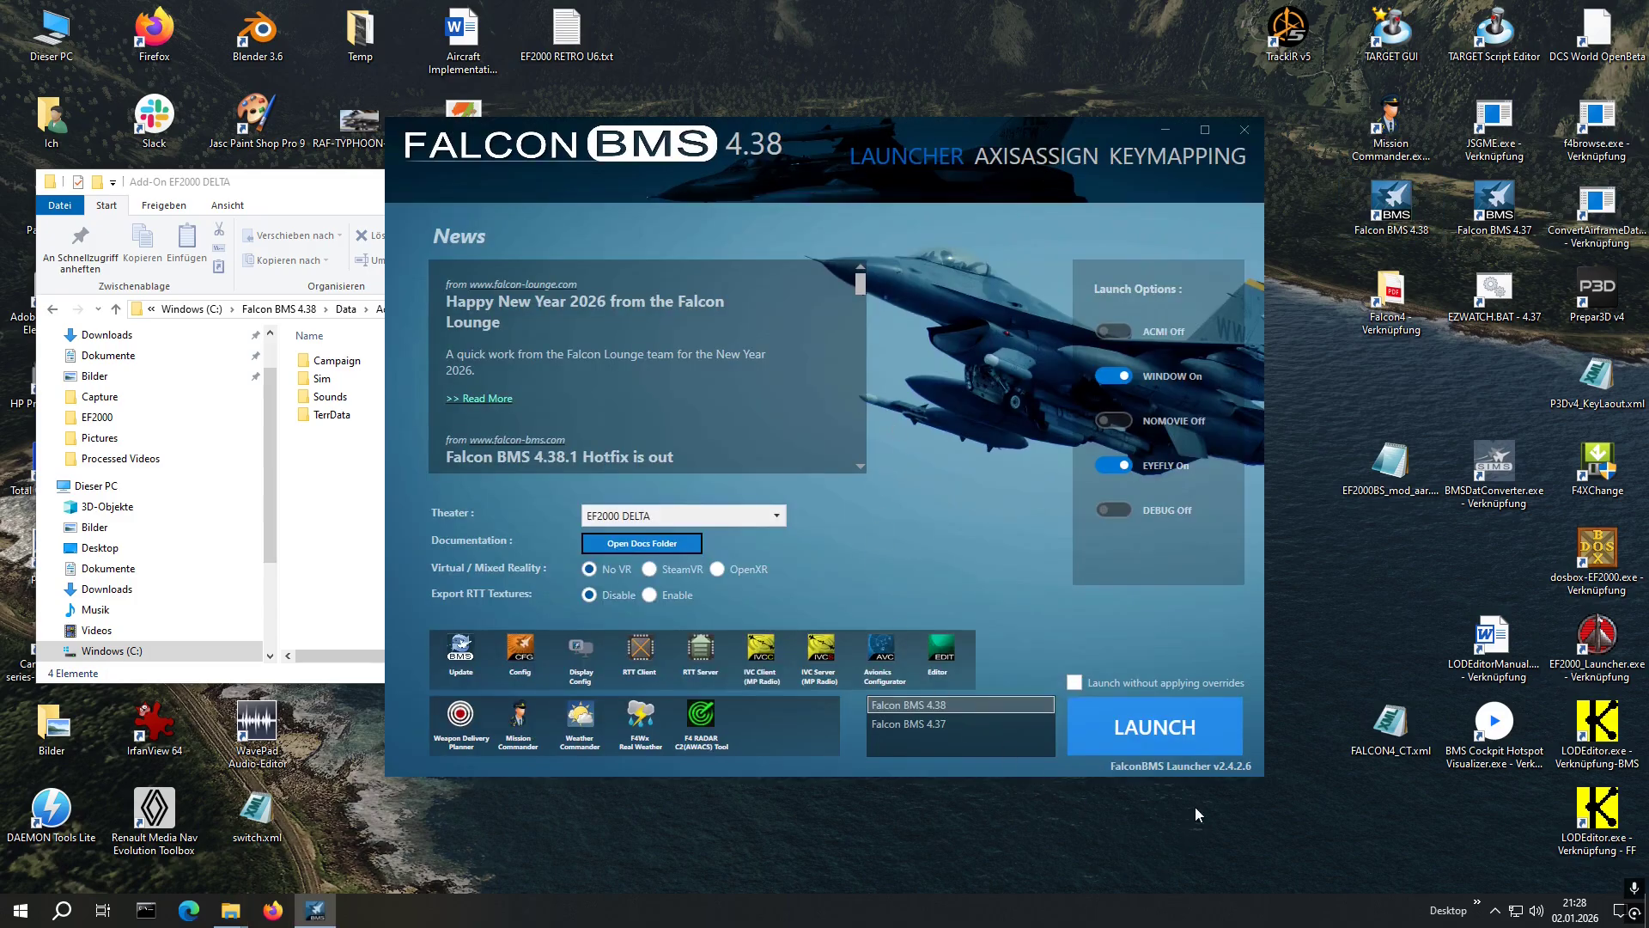
click(1168, 733)
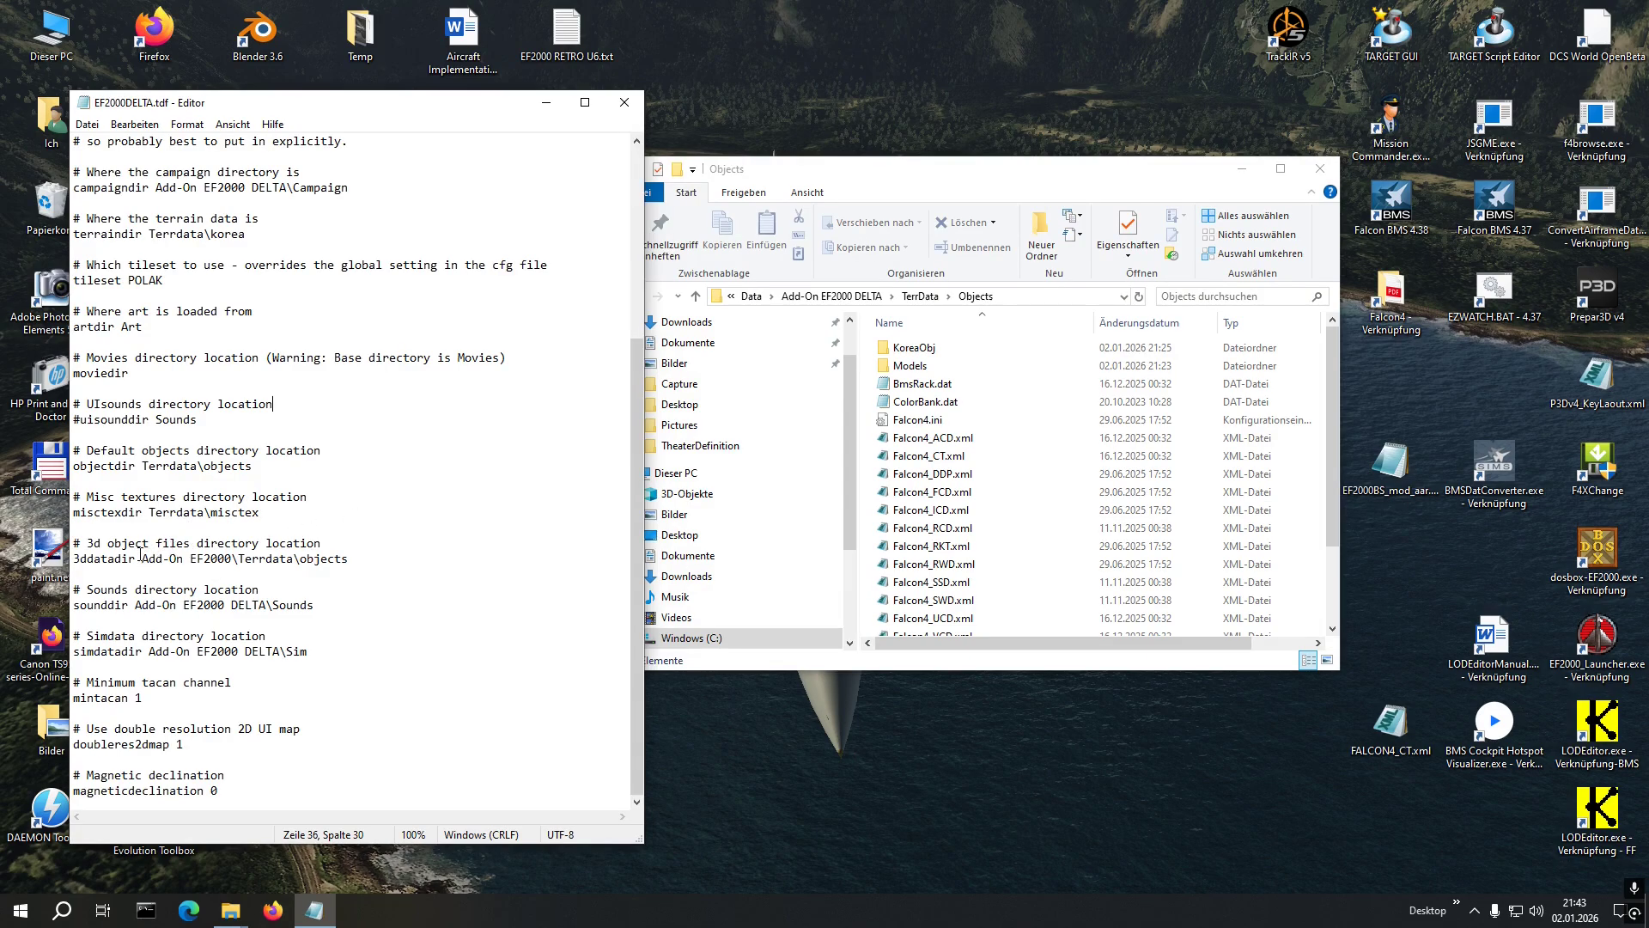
Correct the 3ddatadir entry in EF2000DELTA.tdf to Add-On EF2000 DELTA\Terrdata\objects and save the file
click(232, 558)
text(DEL)
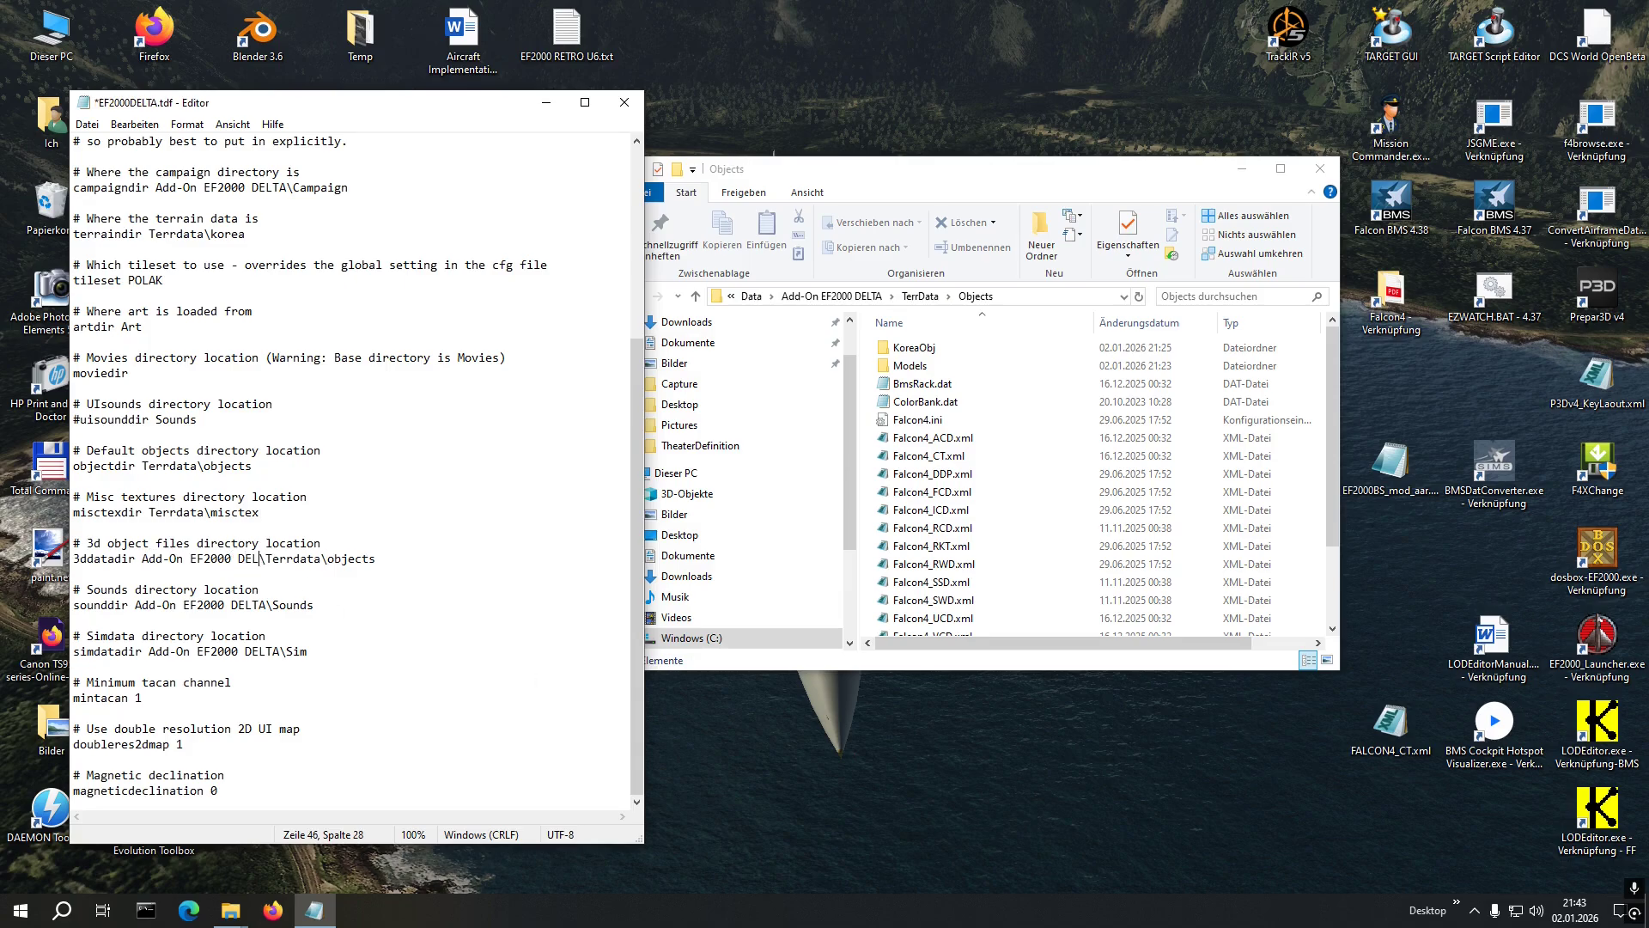
text(TA)
click(87, 124)
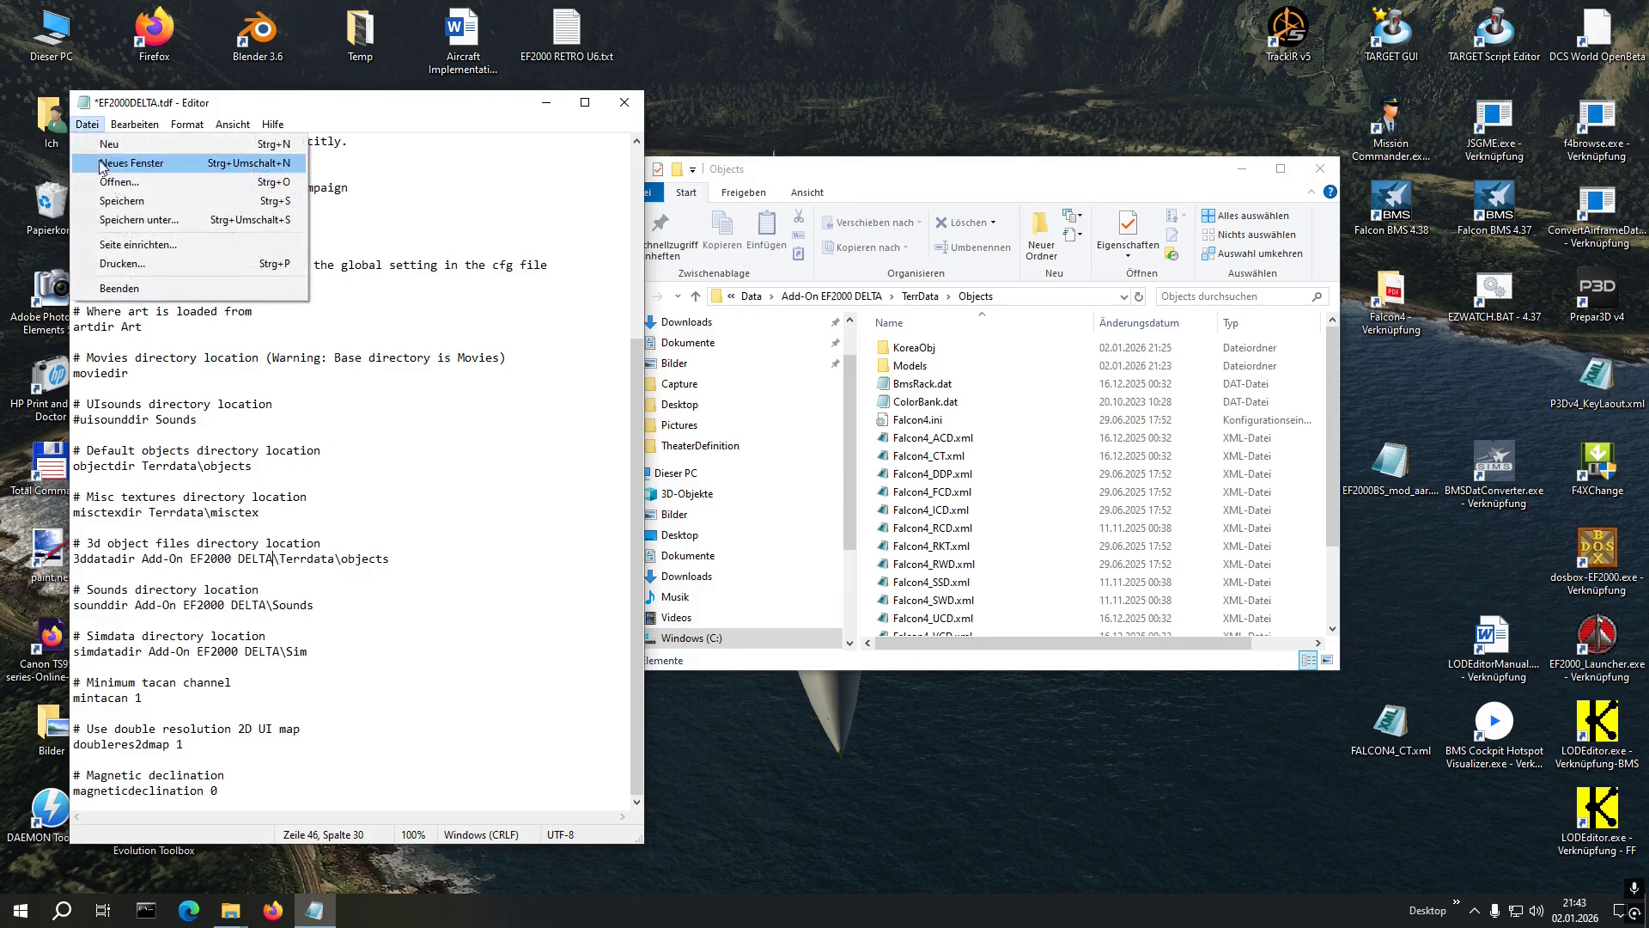
click(119, 201)
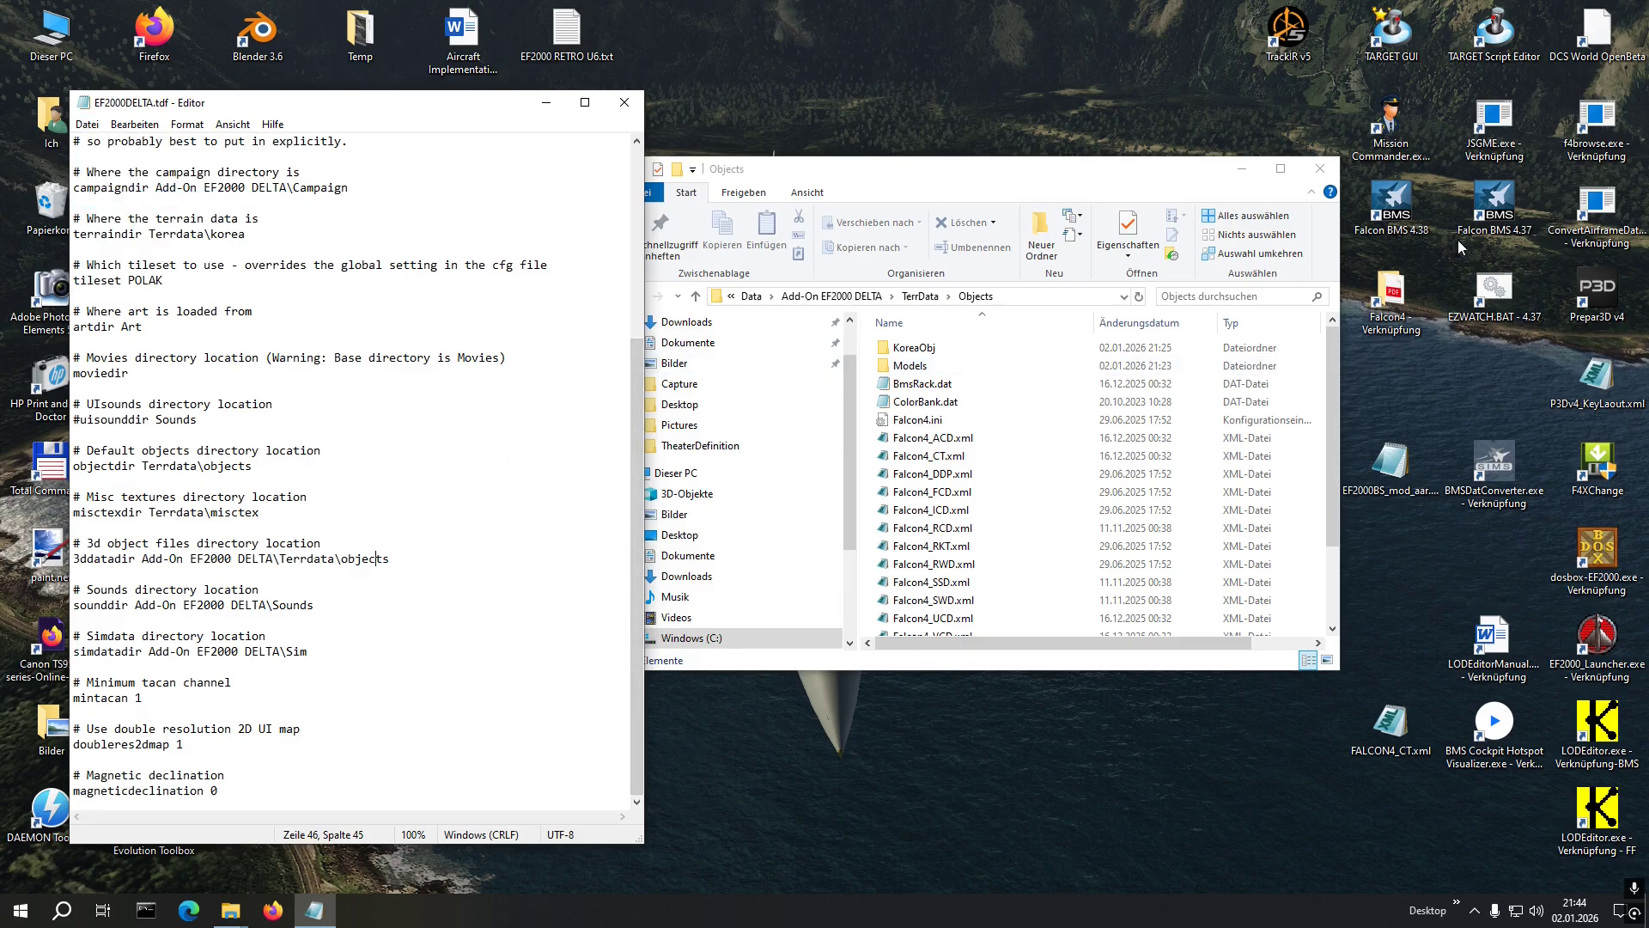
Reopen the Falcon BMS 4.38 launcher and start the game with the EF2000 DELTA theater and debug on
click(1395, 204)
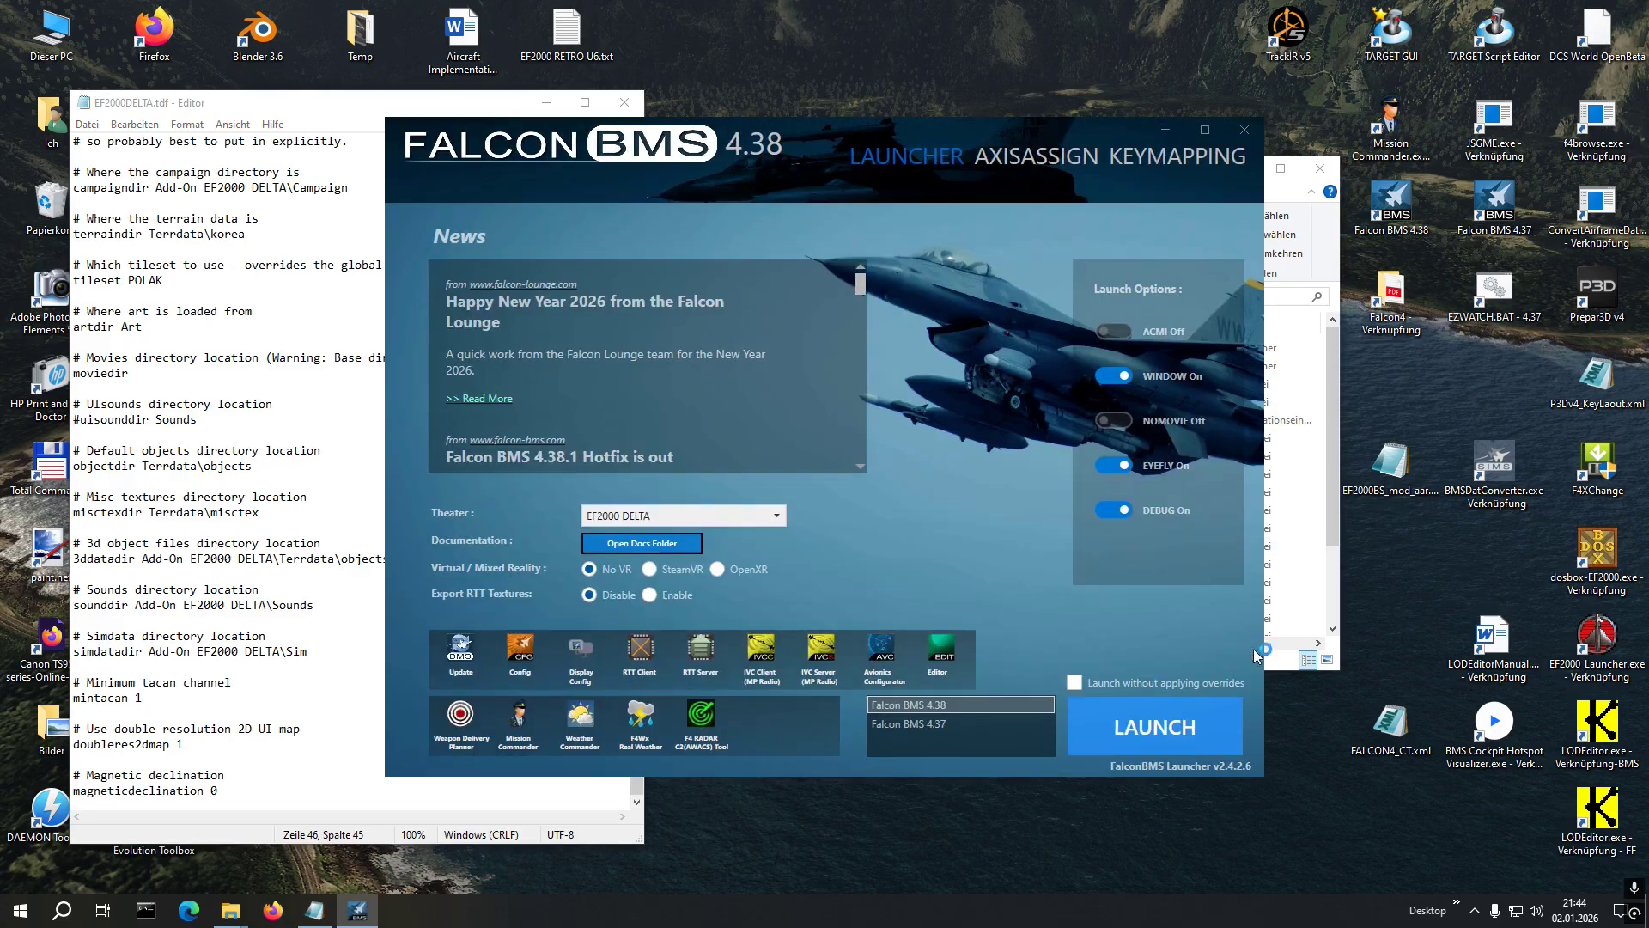
click(1220, 826)
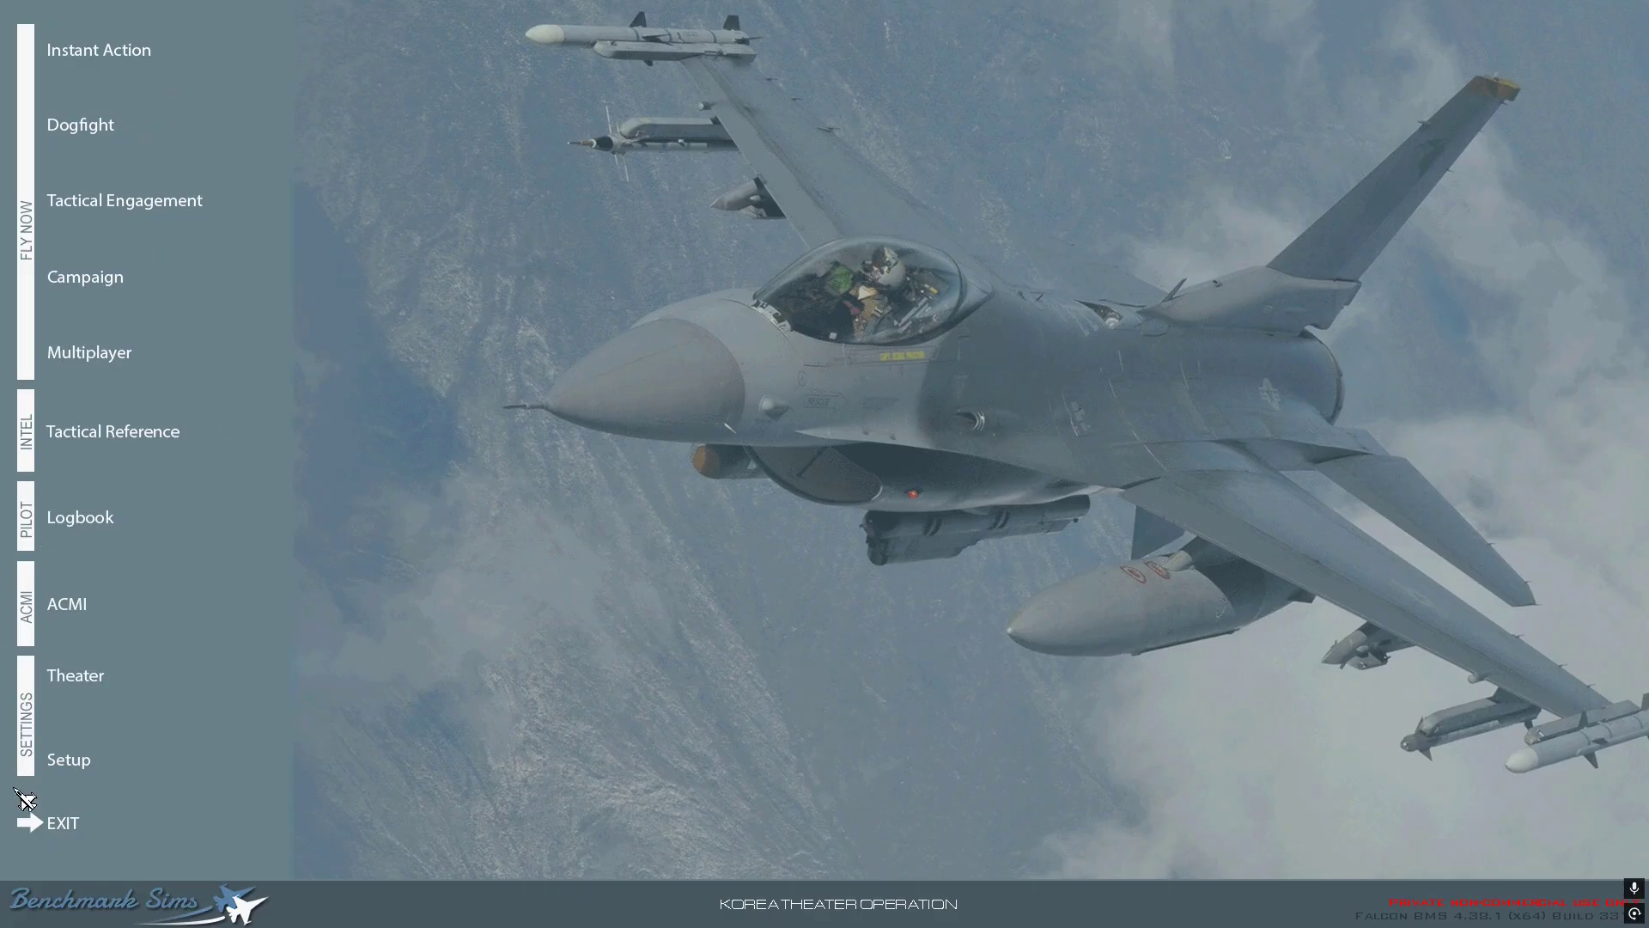
Check that EF2000 DELTA is the active theater in the game's theater selection and exit the game
click(82, 690)
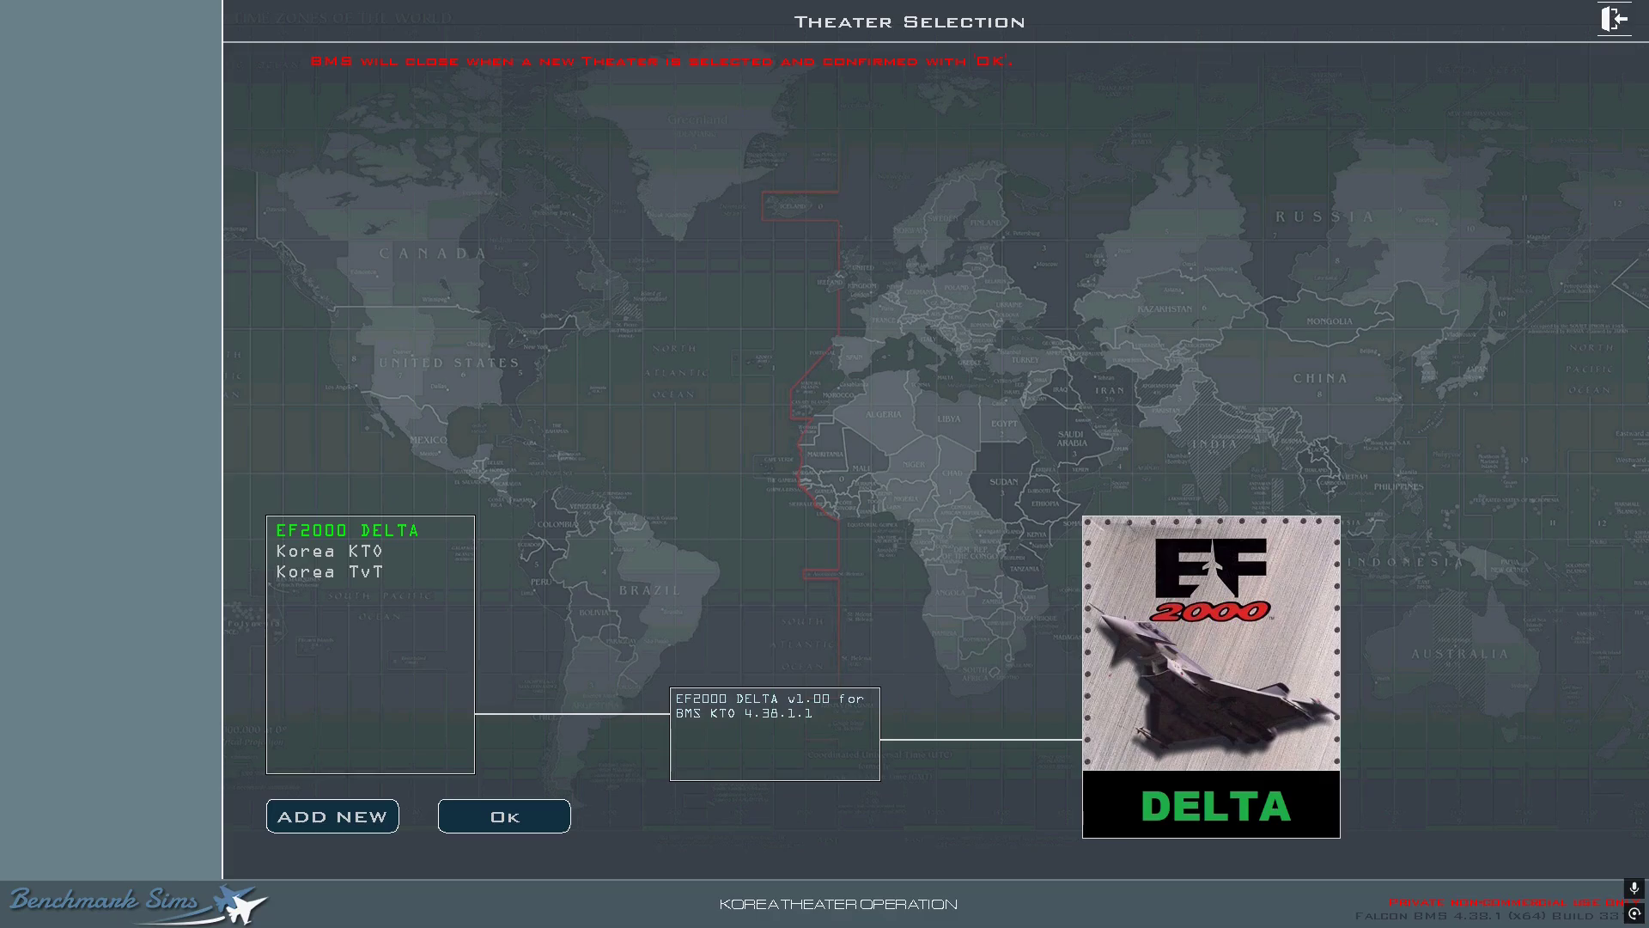
click(1615, 19)
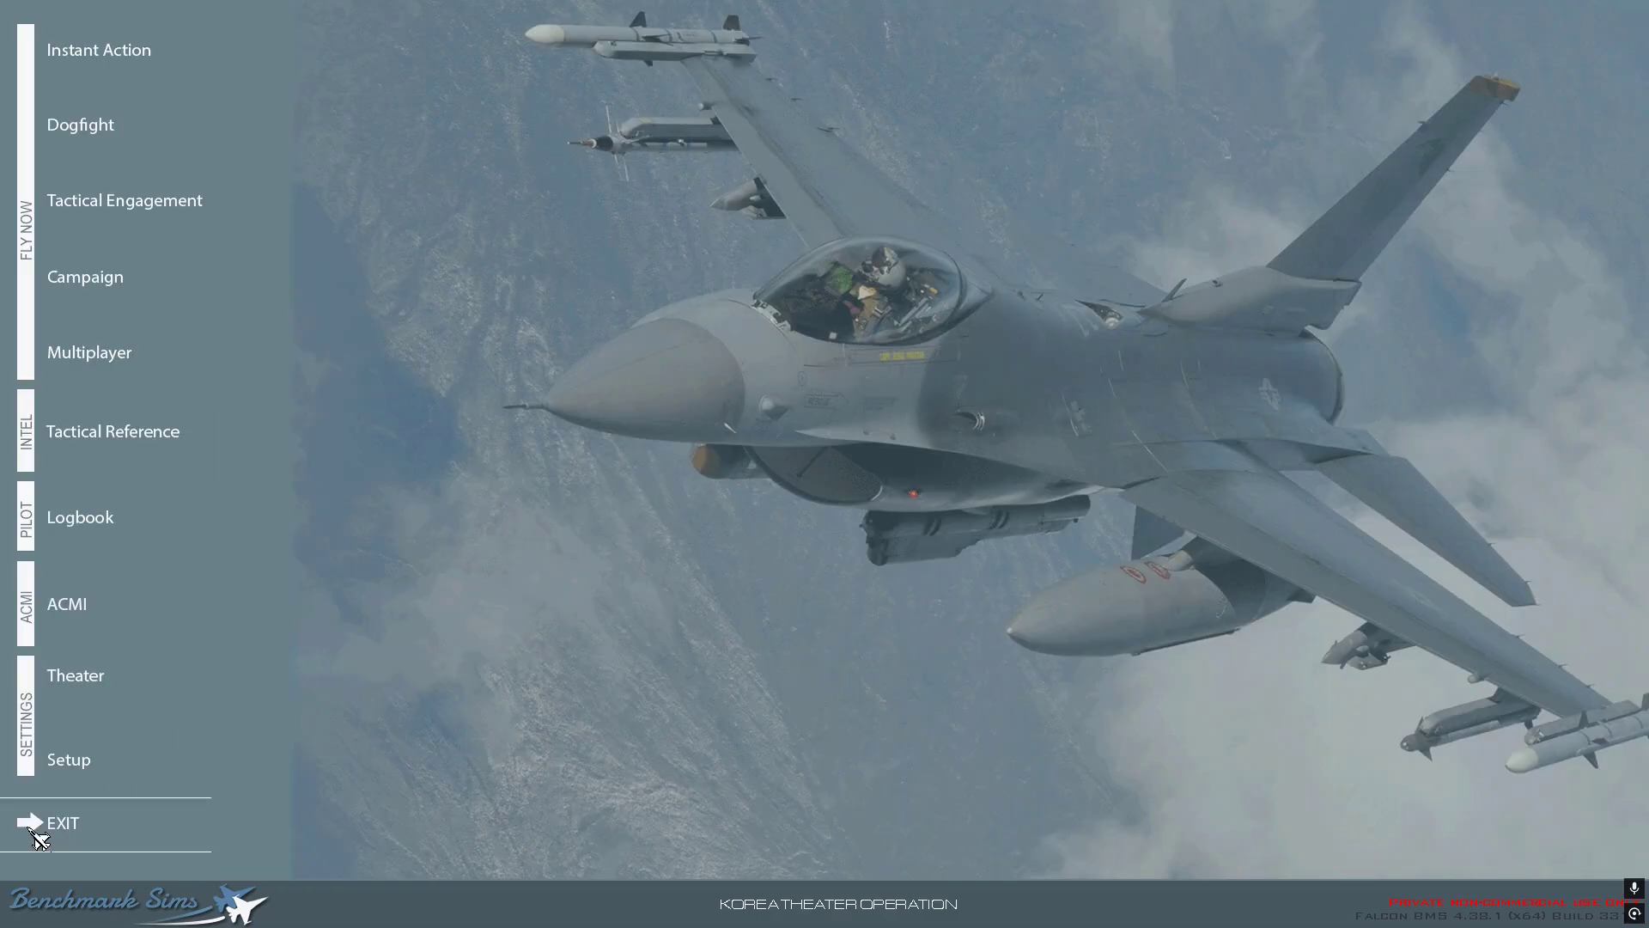
click(44, 822)
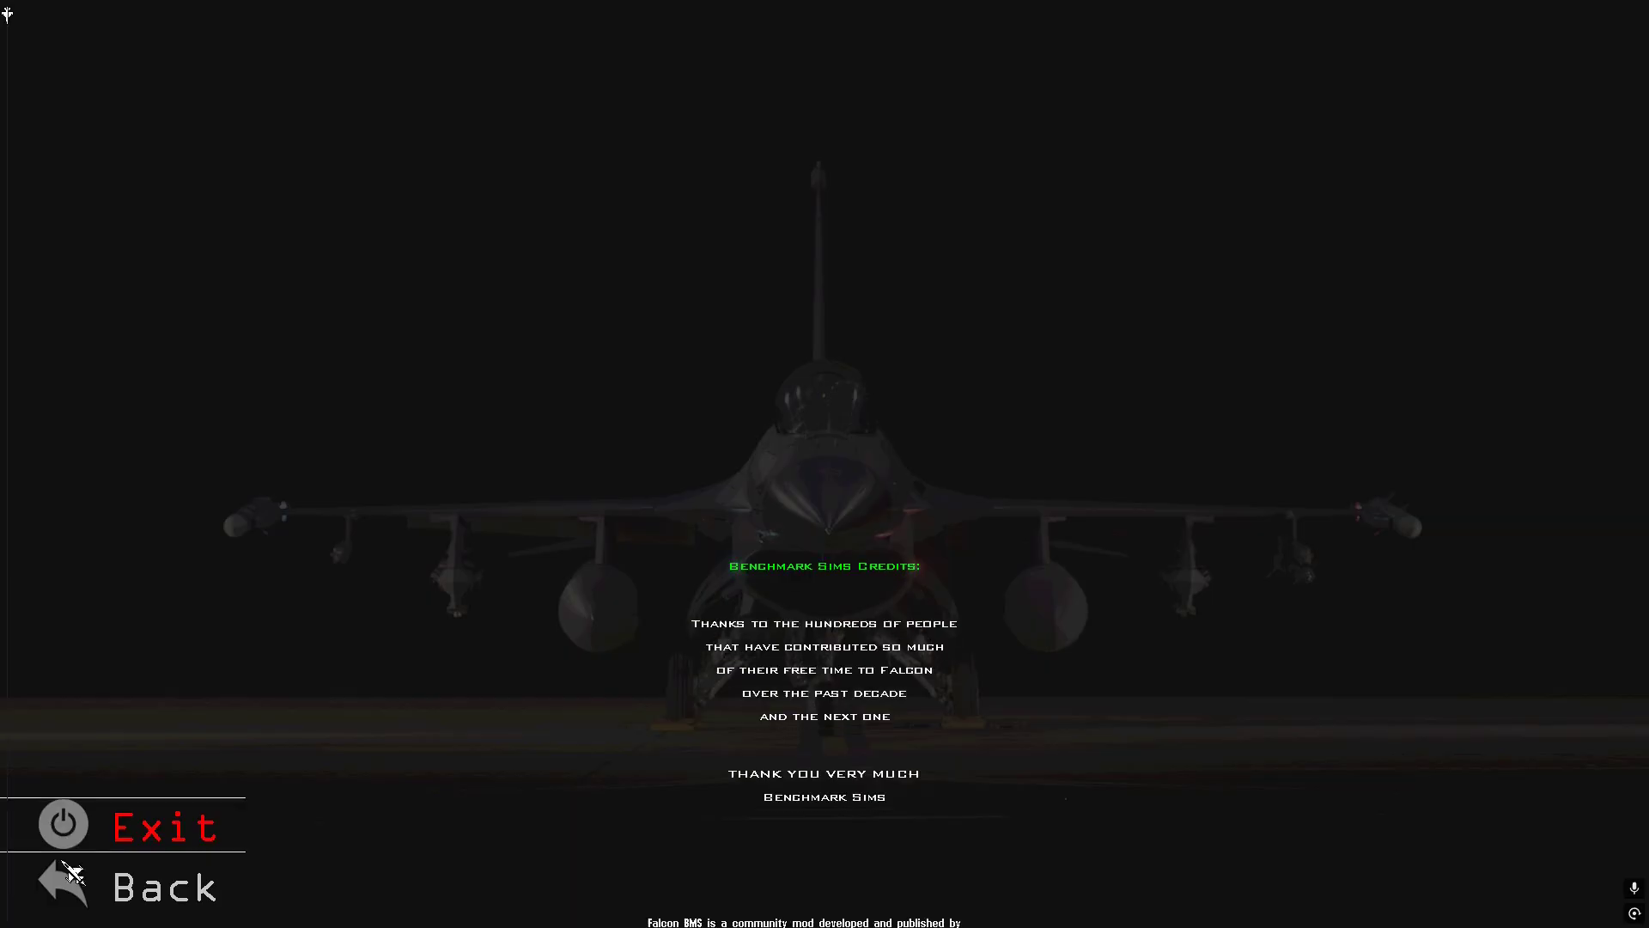
click(949, 681)
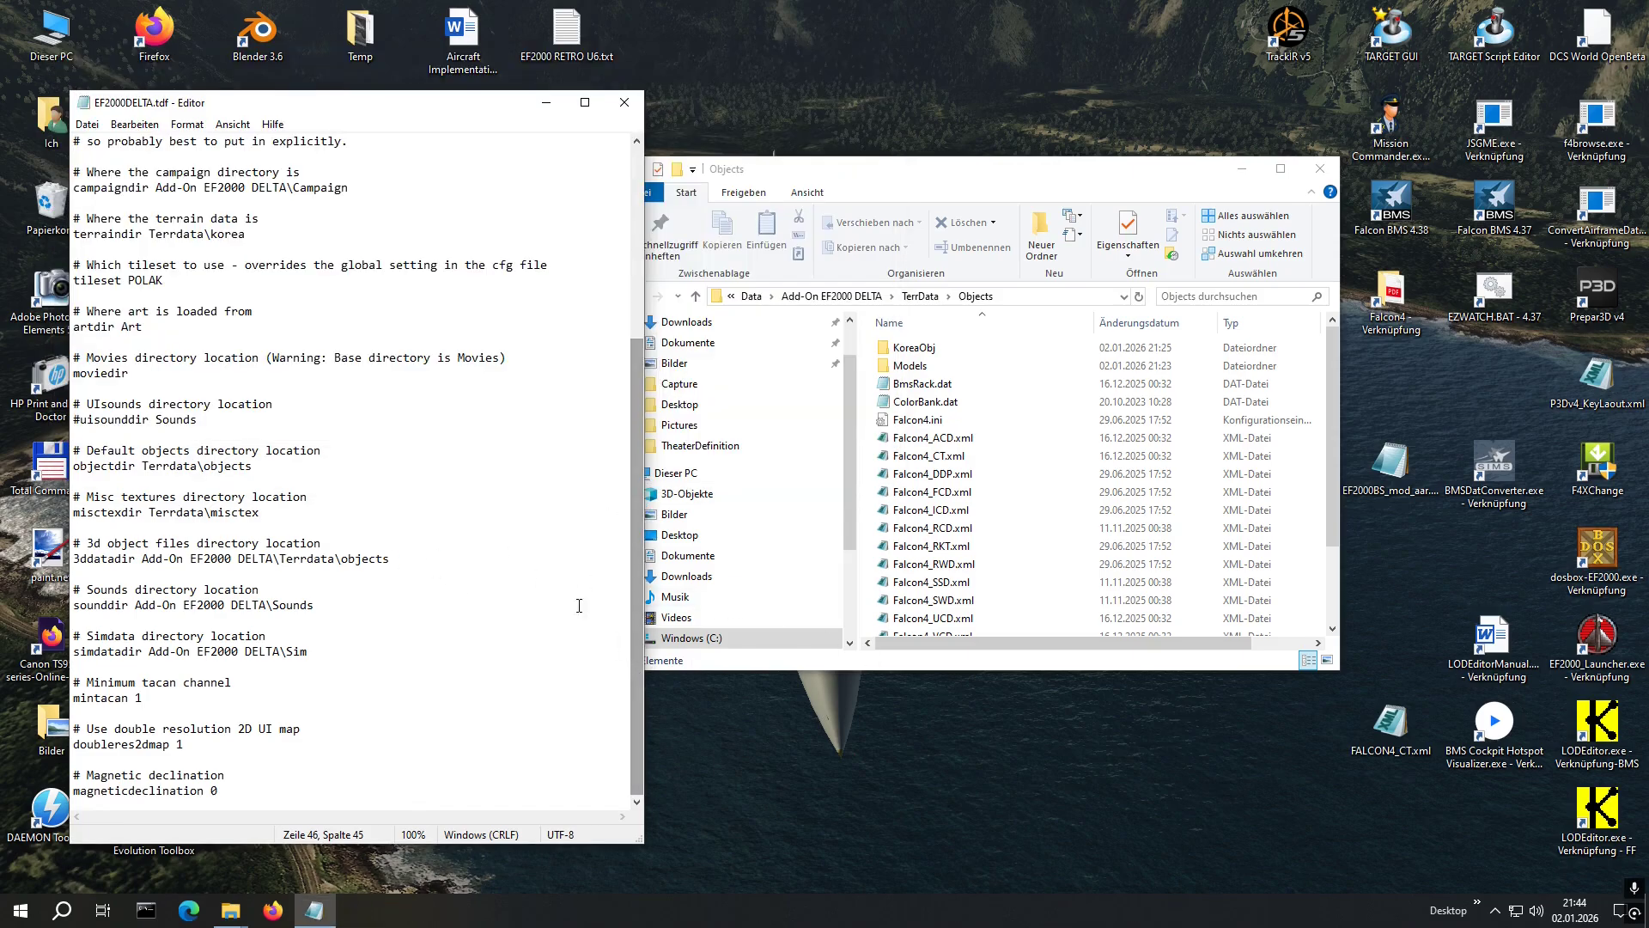
Save EF2000DELTA.tdf and close the file
click(87, 124)
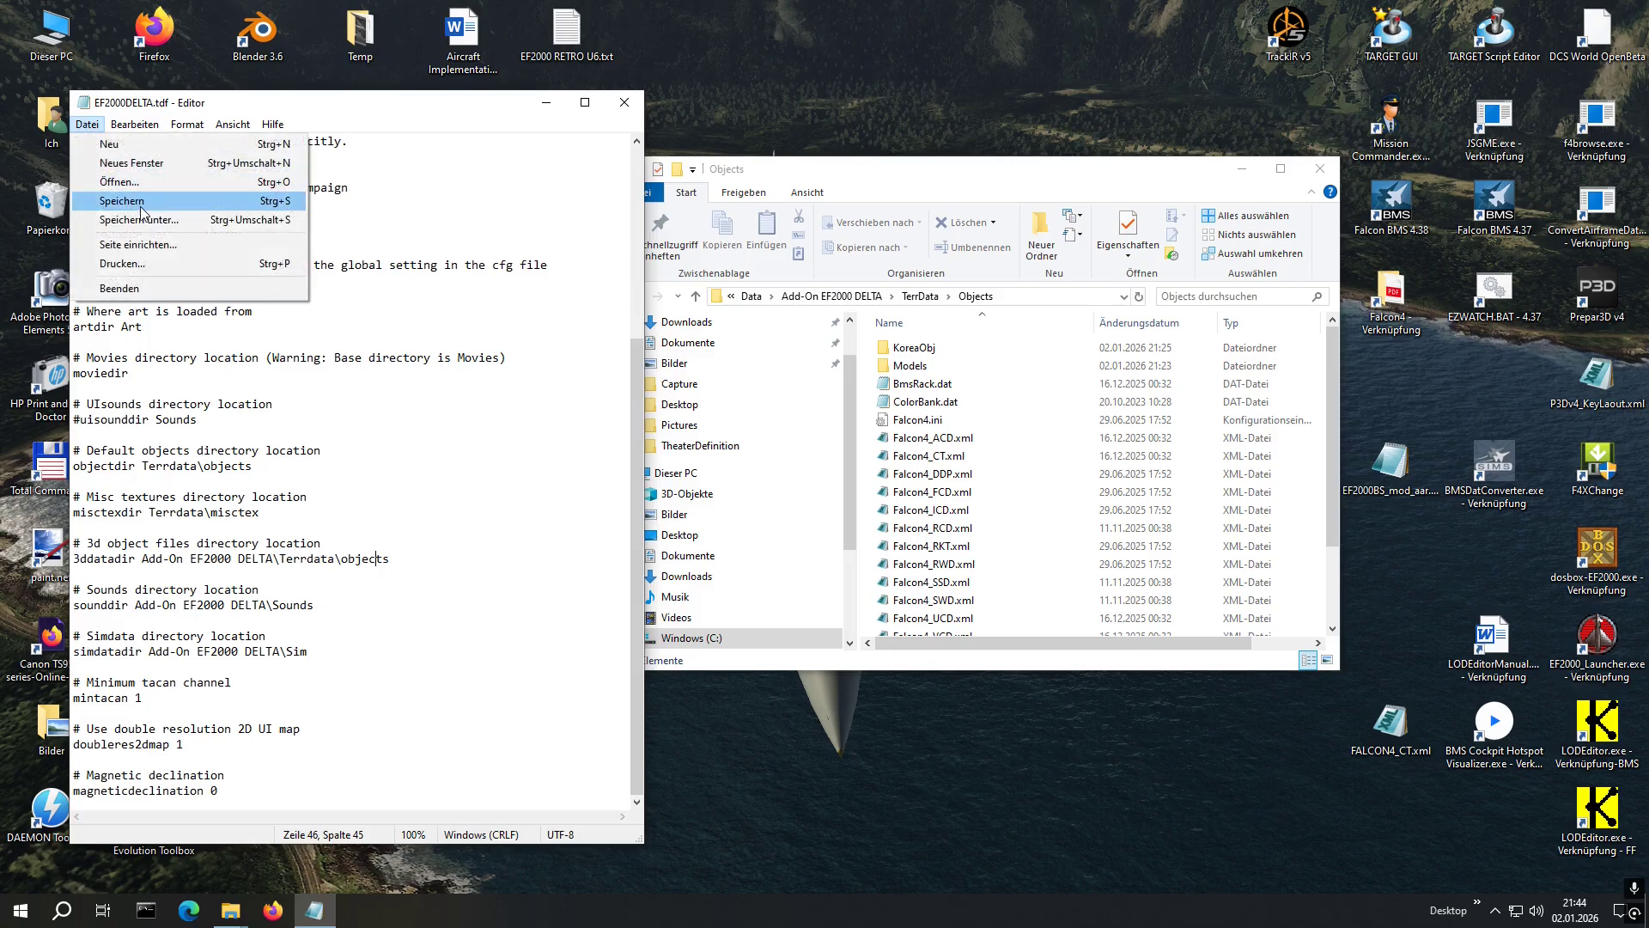
click(140, 207)
click(624, 102)
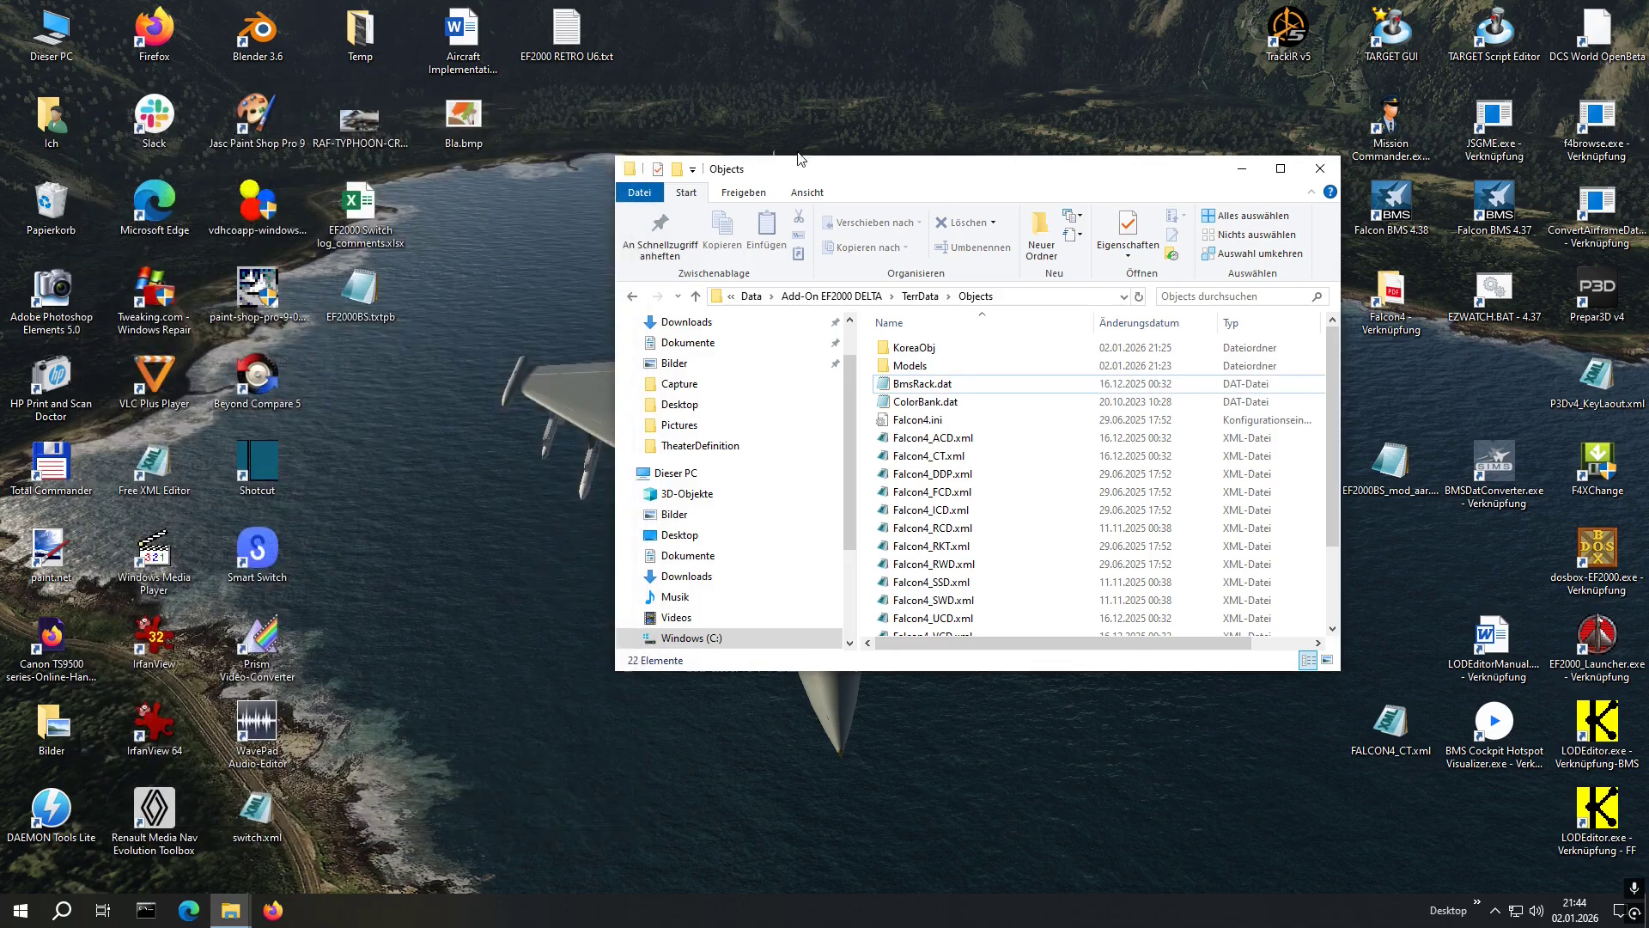
Open the Falcon BMS 4.38 launcher to review its theater and launch options, and close it
click(1375, 210)
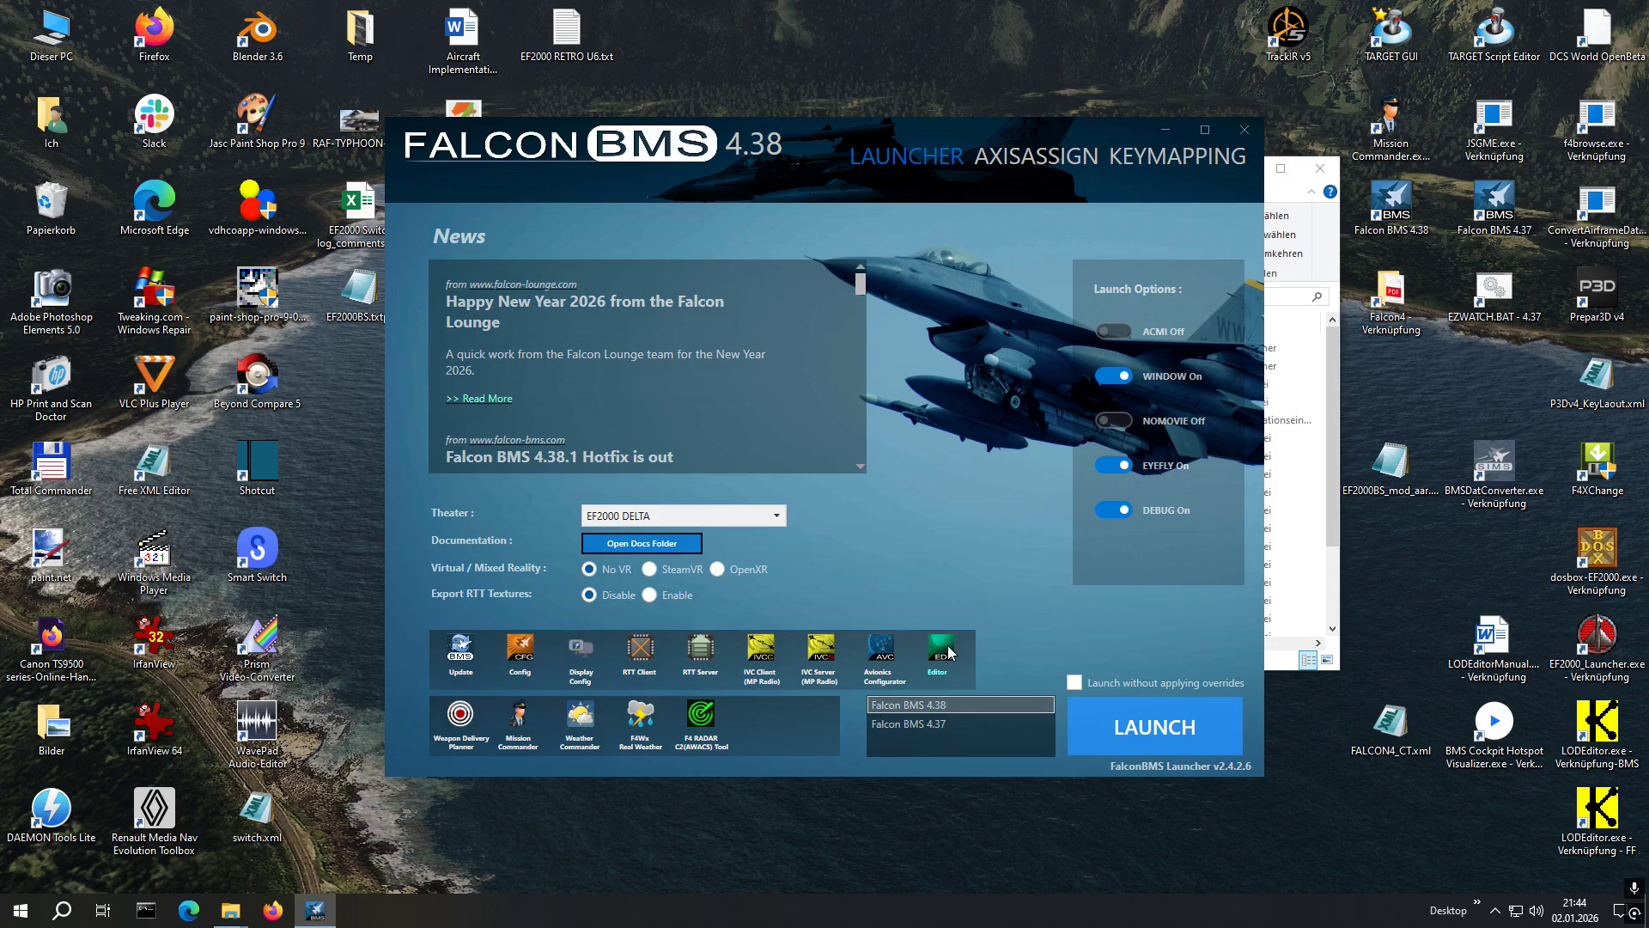
drag(808, 134, 519, 105)
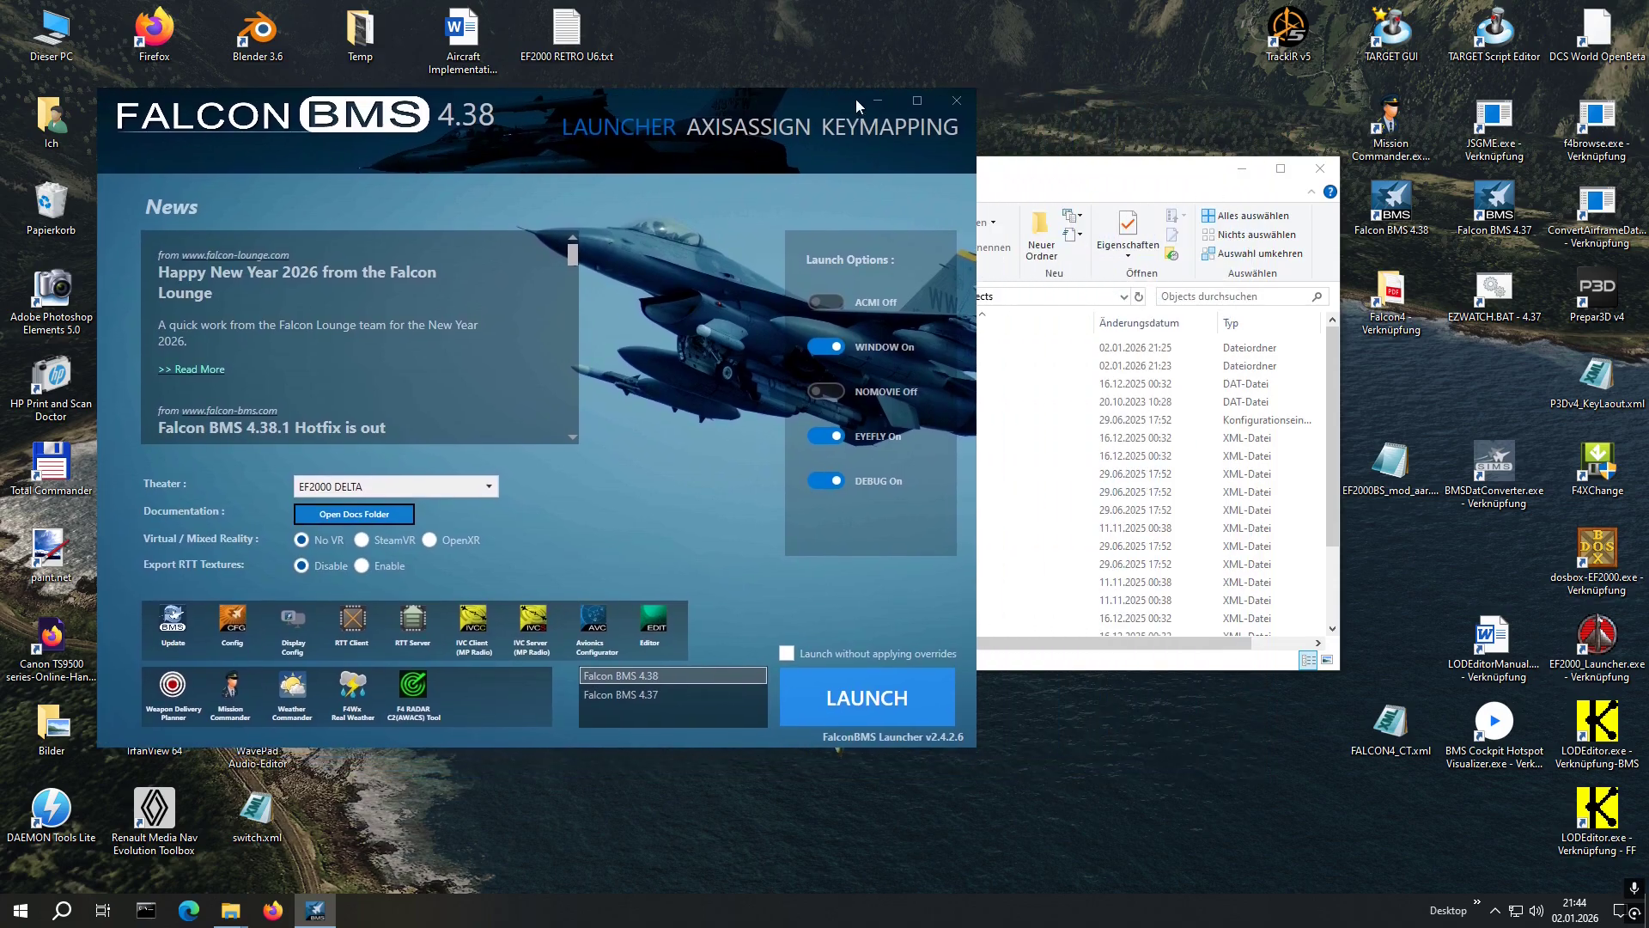
click(962, 110)
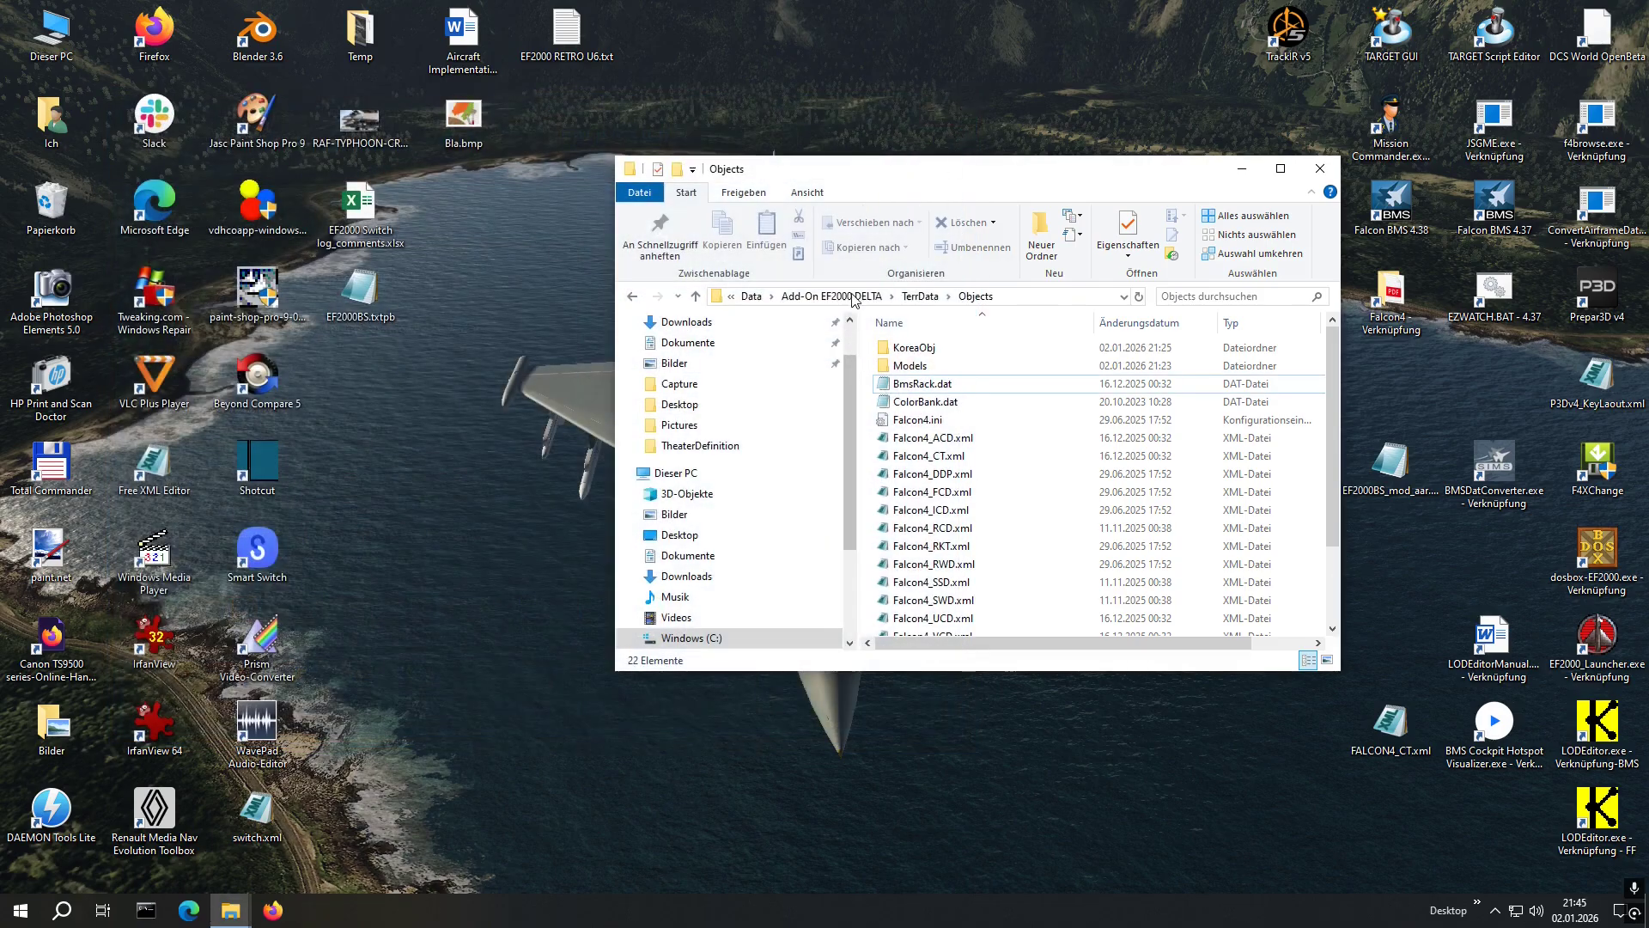
Return from the Objects folder to the Add-On EF2000 DELTA folder and look into its Sim subfolder
click(913, 296)
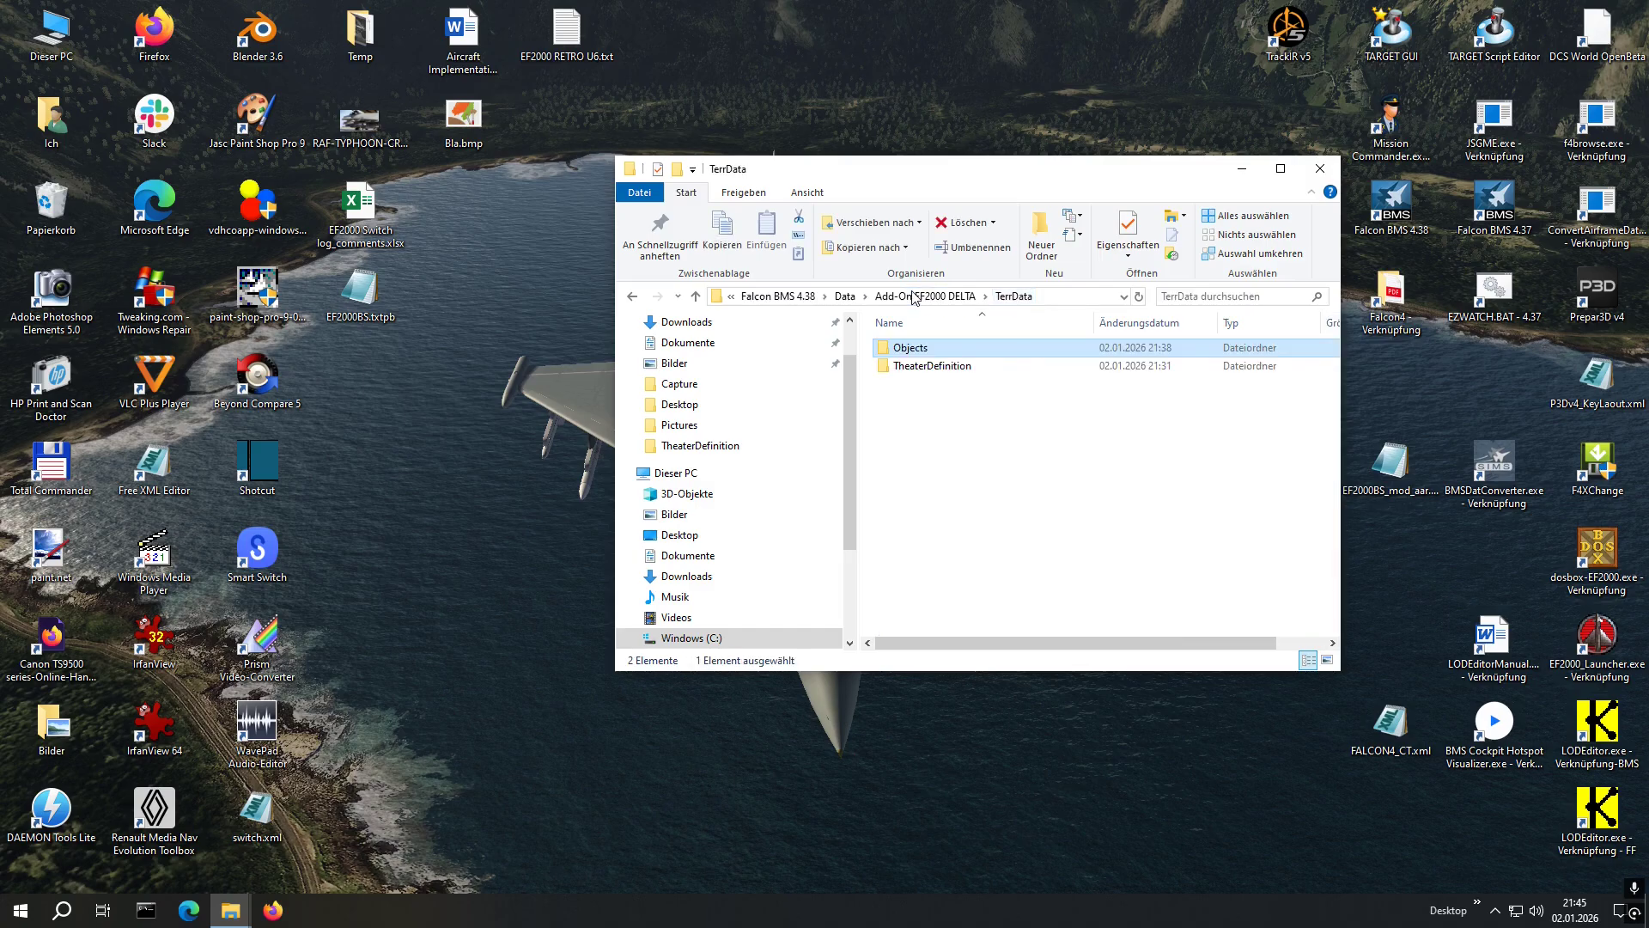
click(913, 296)
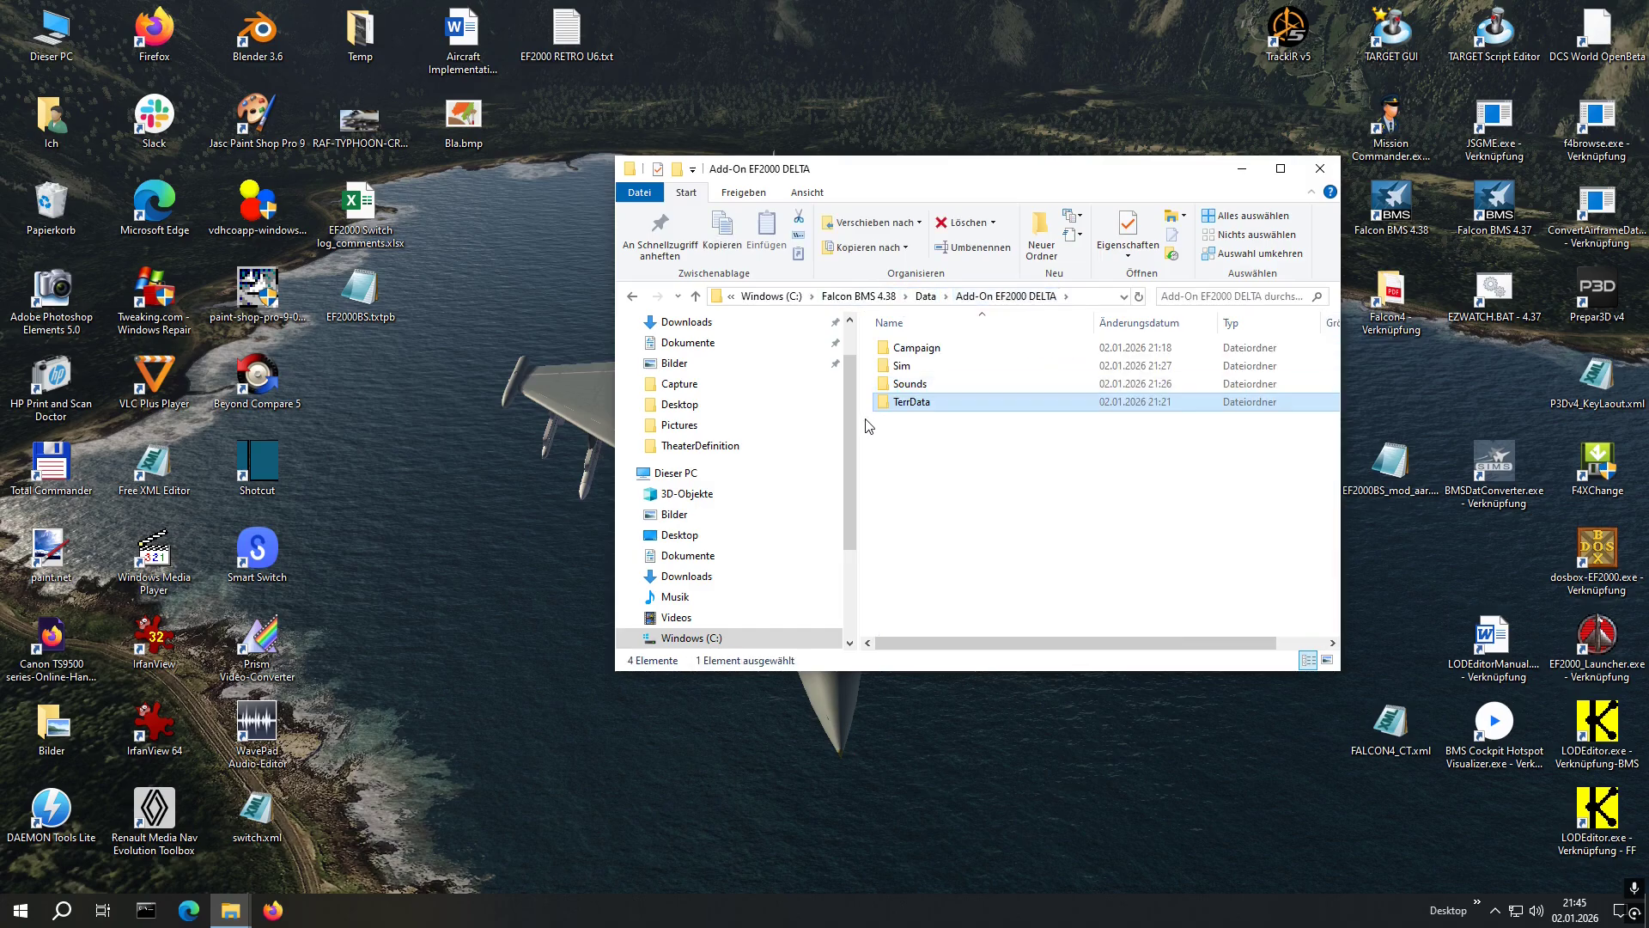
double_click(903, 367)
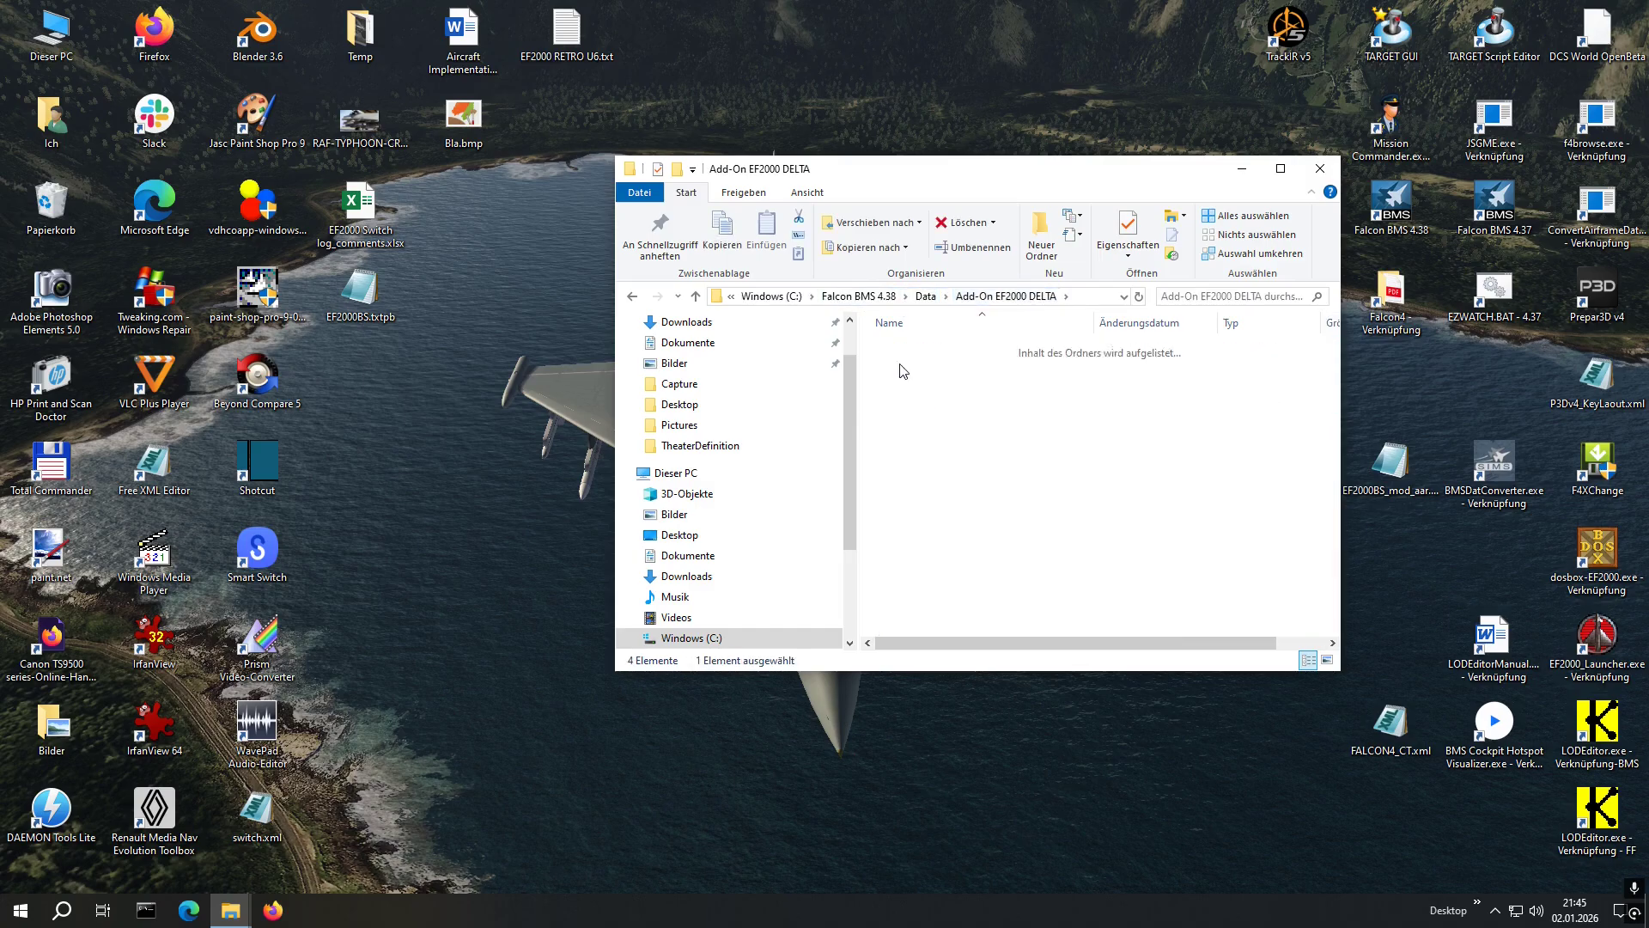
click(925, 296)
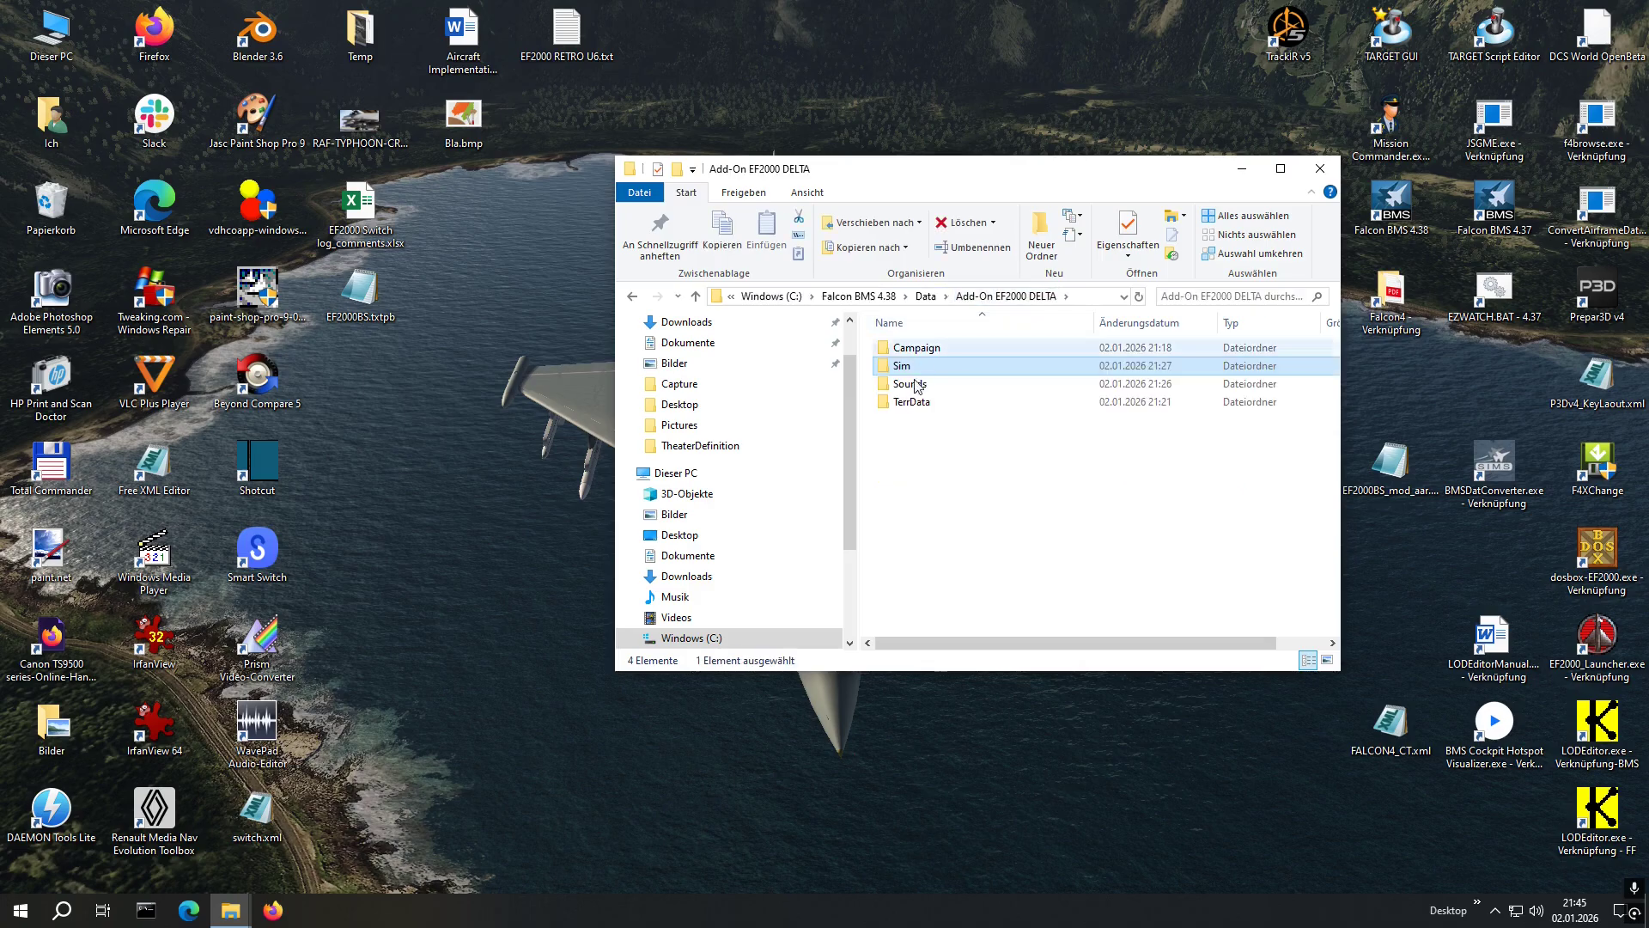
click(917, 451)
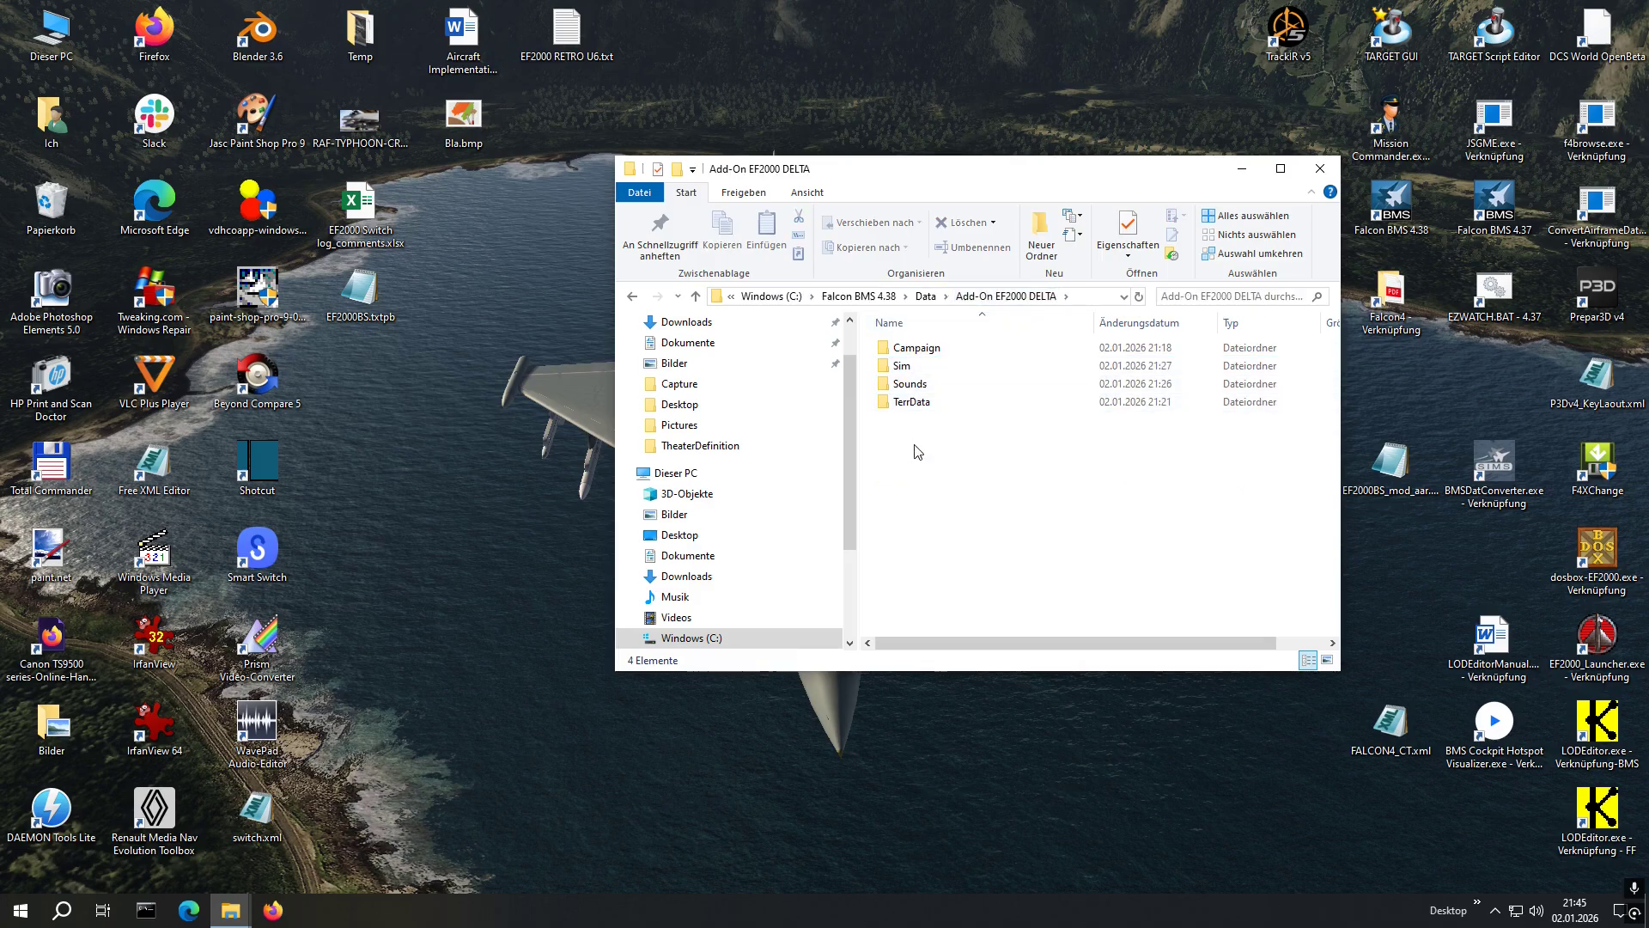
Examine the files in the Campaign folder and return to a maximized view of the Add-On EF2000 DELTA folder
click(924, 353)
double_click(925, 352)
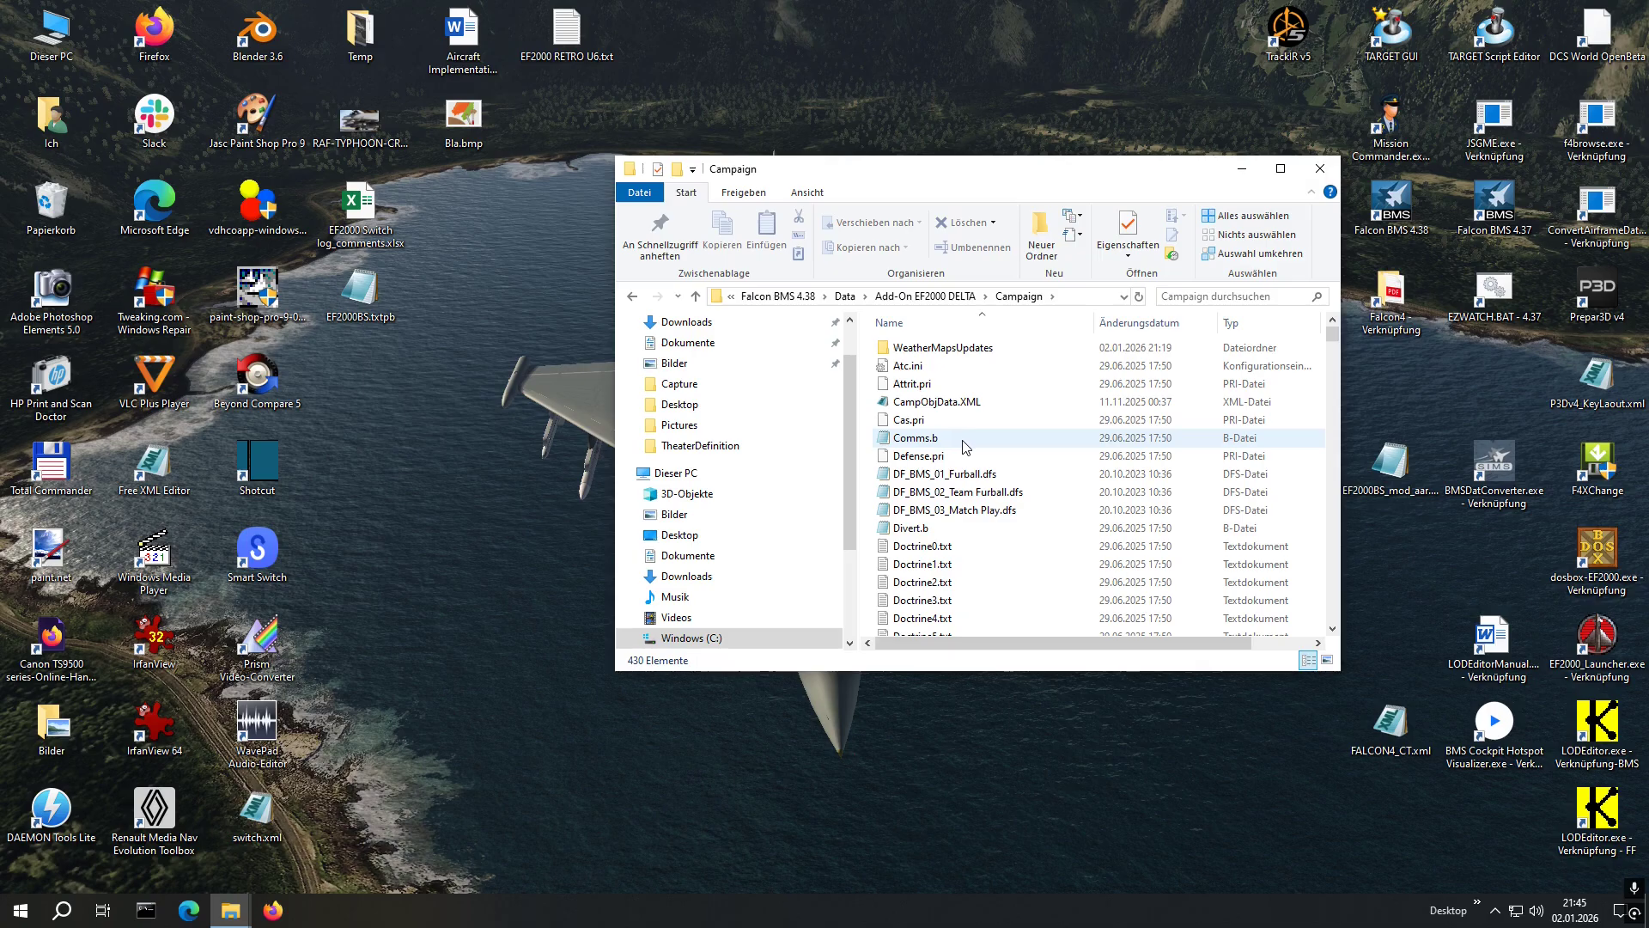
scroll(971, 440, down, 1)
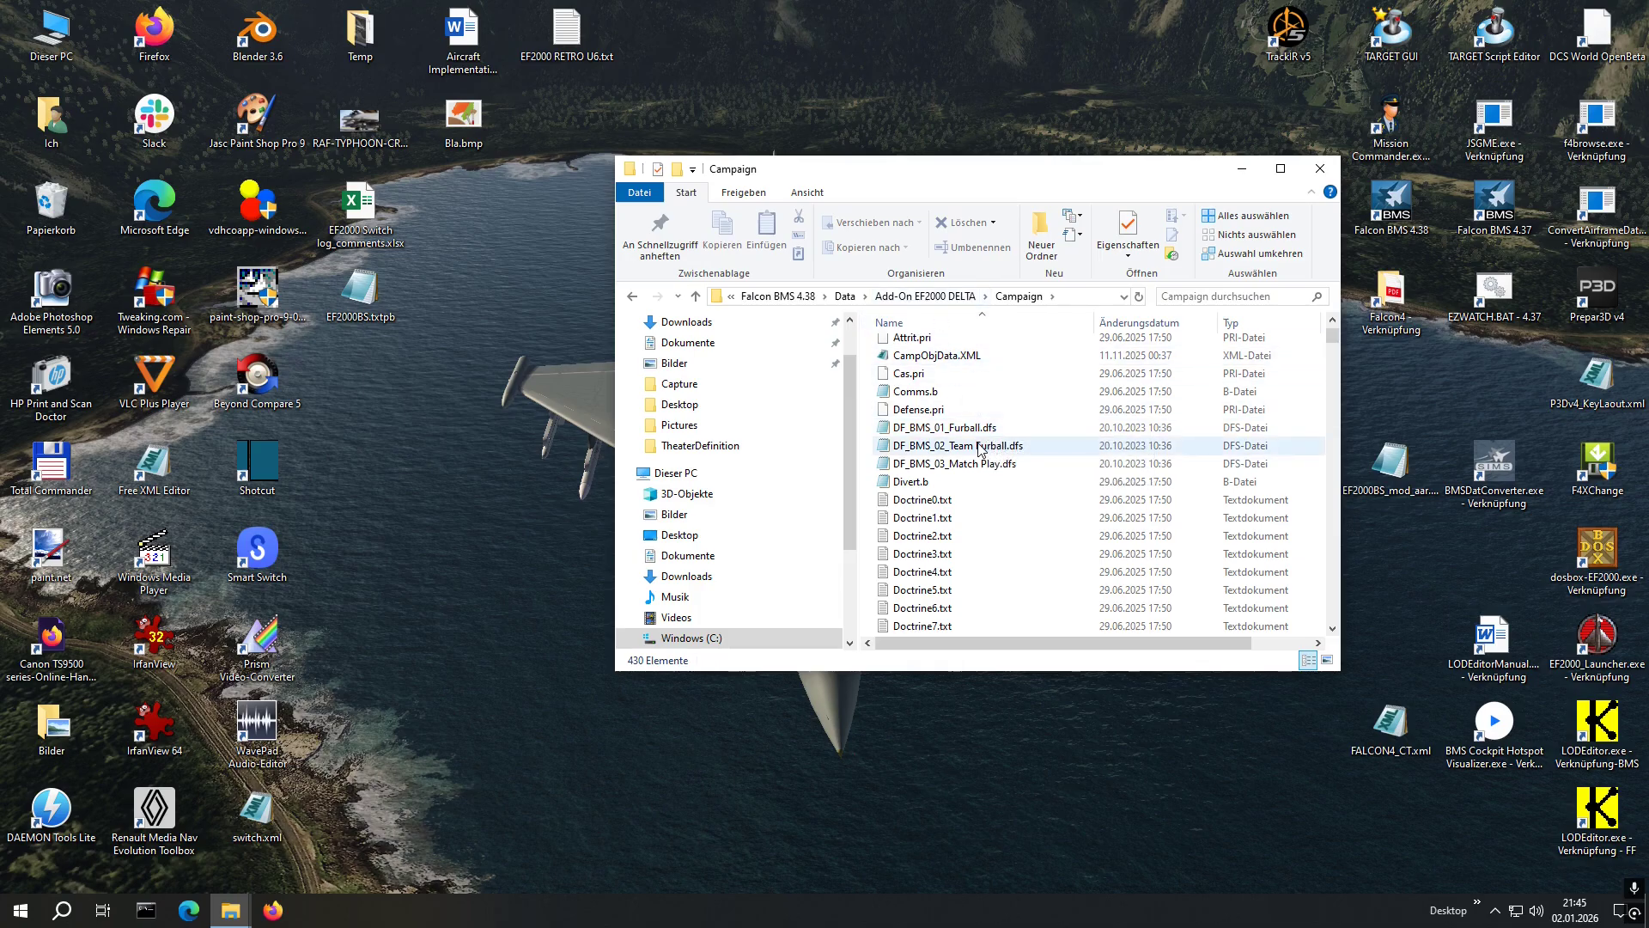
click(941, 297)
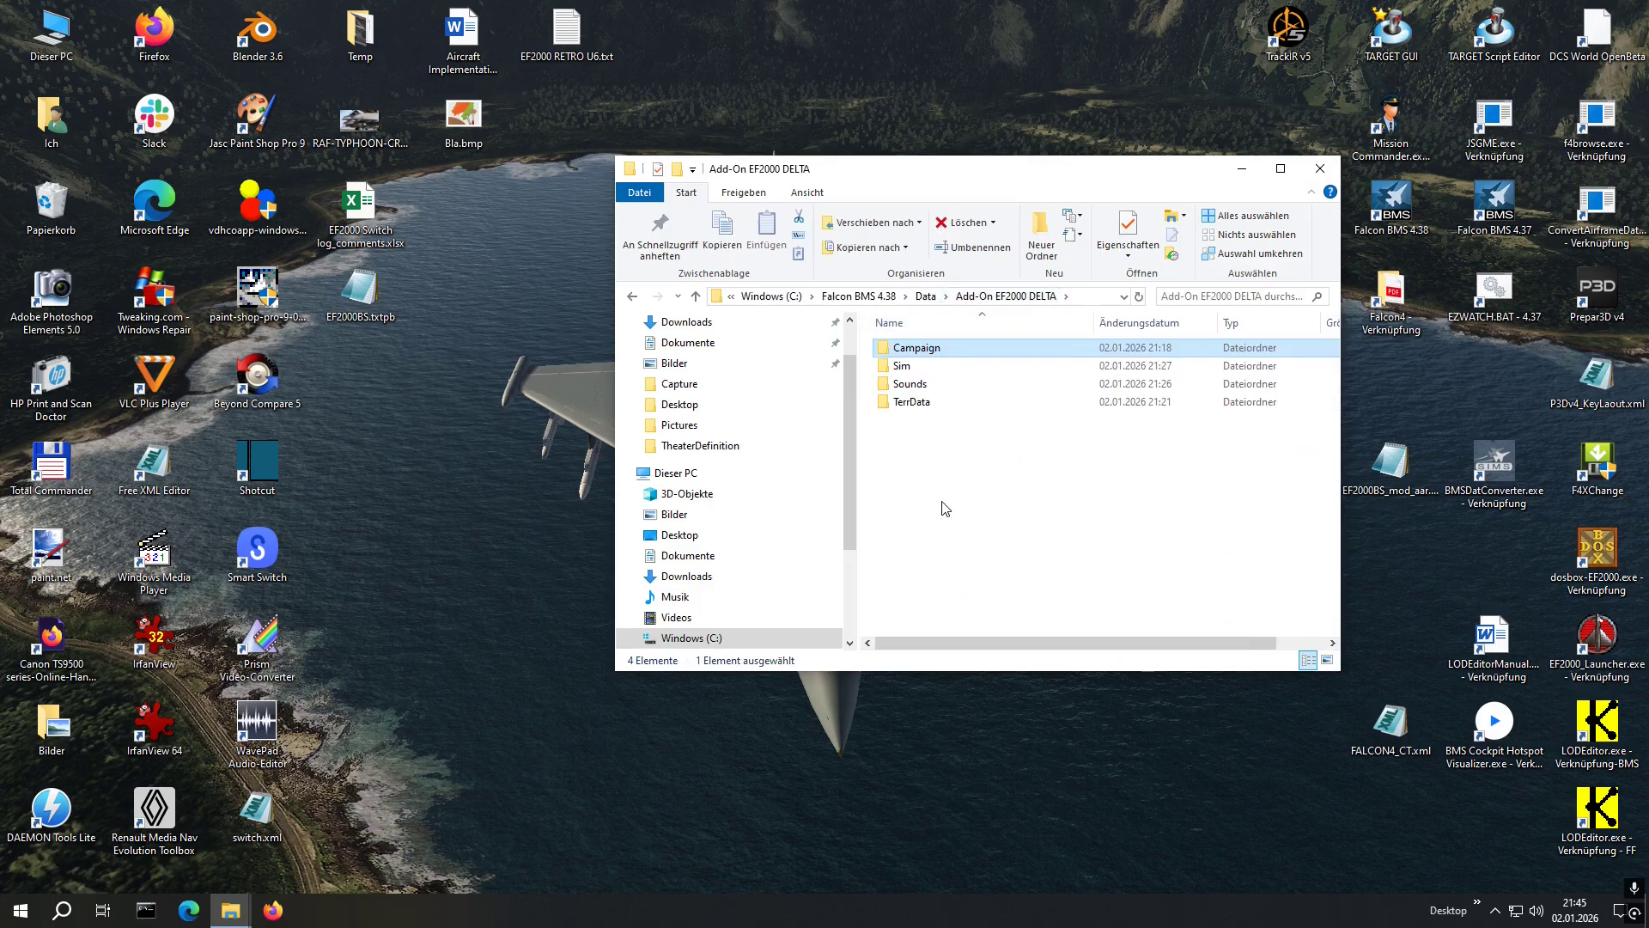
click(940, 469)
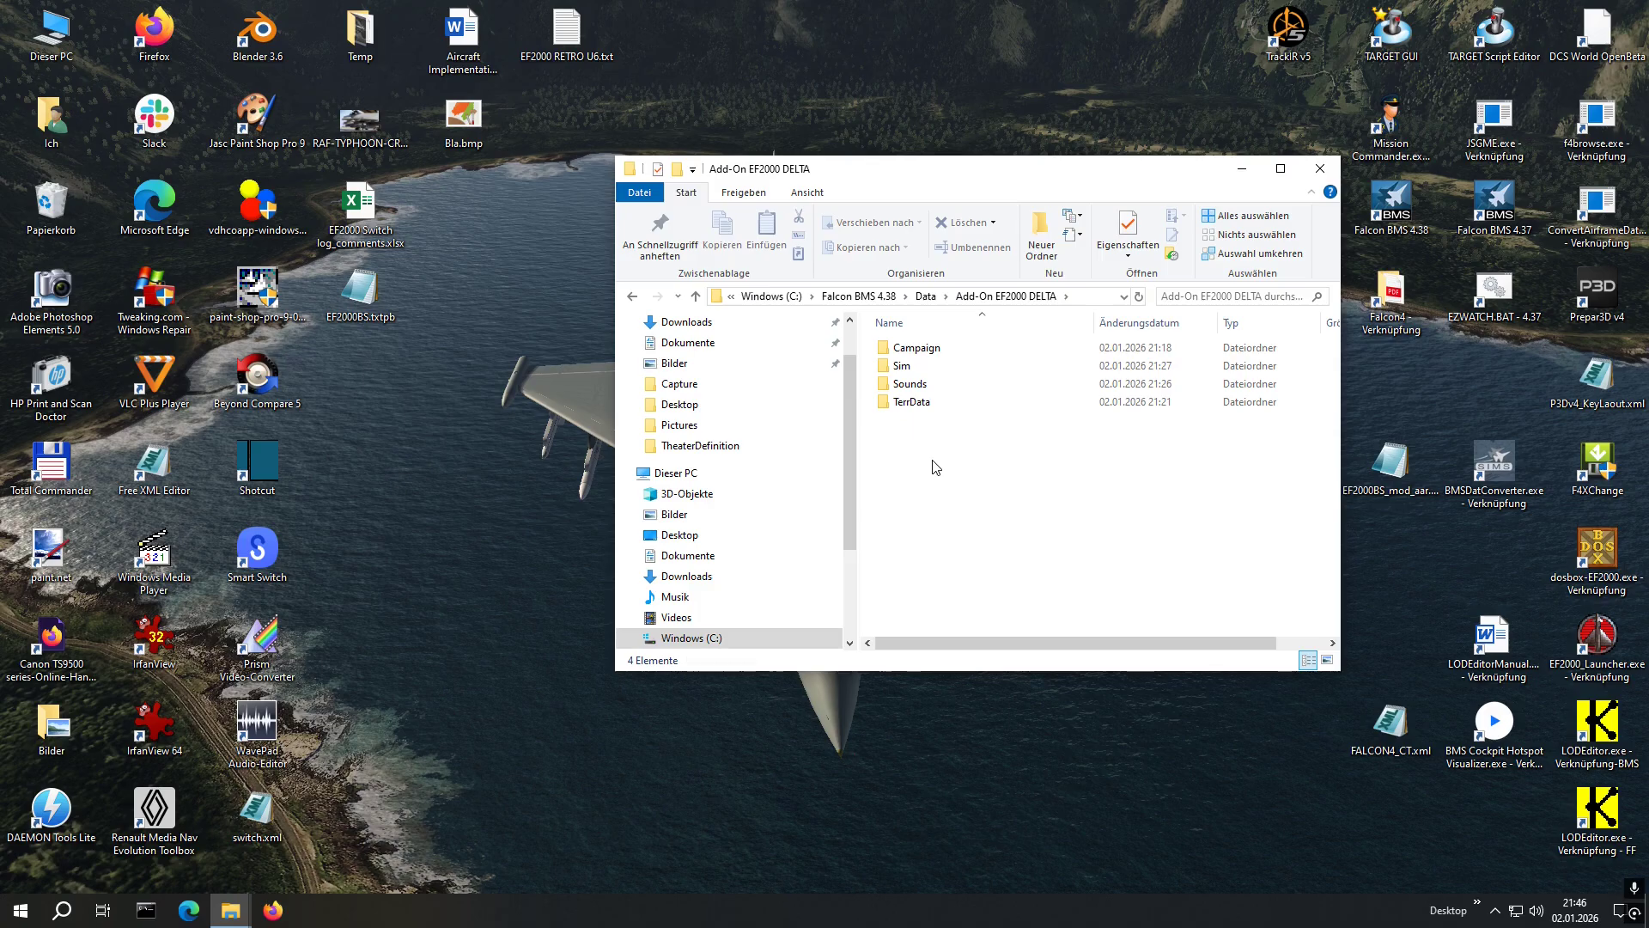
click(1280, 170)
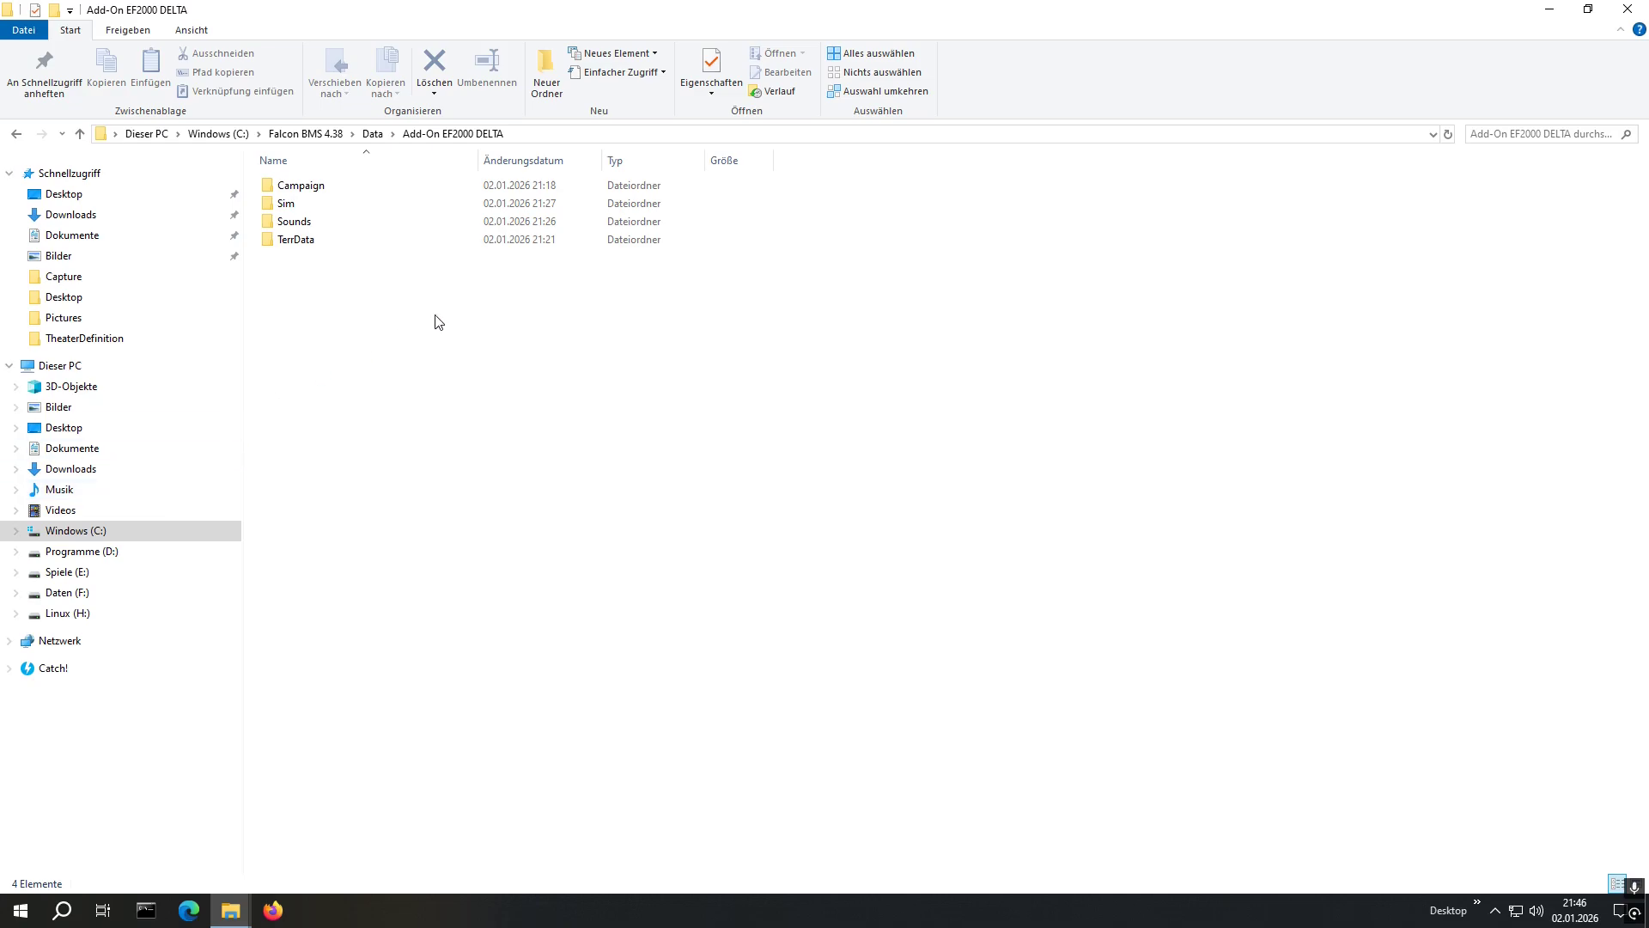